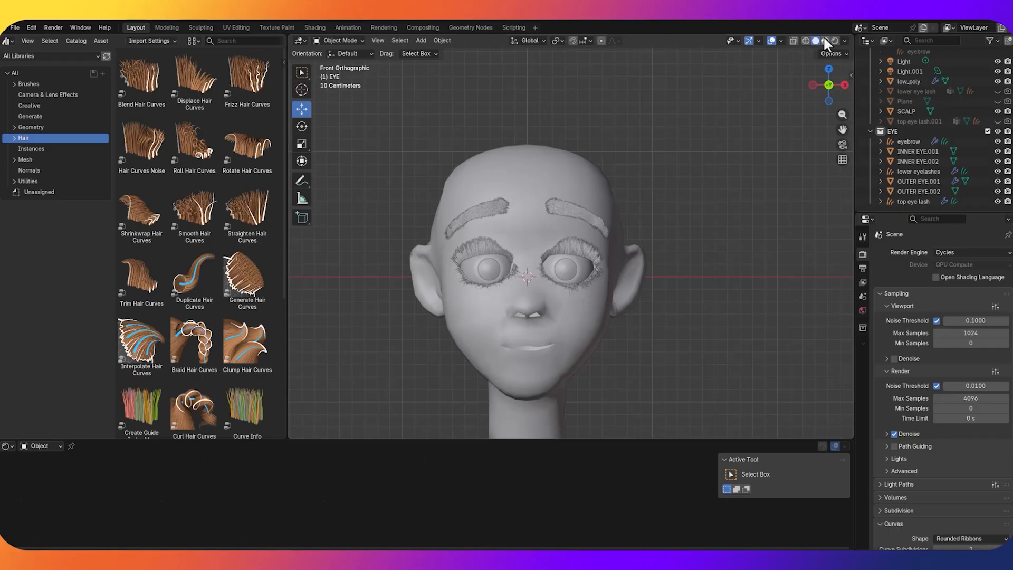
Show the head in Material Preview shading
{"action": "left_click", "coordinate": [825, 40]}
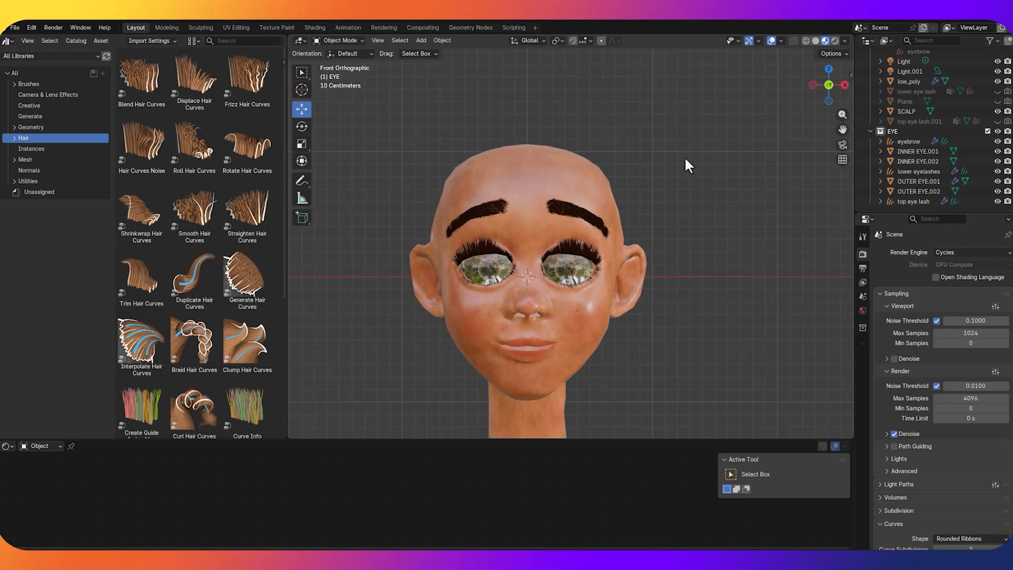
{"action": "mouse_move", "coordinate": [684, 157]}
{"action": "middle_mouse_down"}
{"action": "mouse_move", "coordinate": [635, 169]}
{"action": "mouse_move", "coordinate": [610, 154]}
{"action": "mouse_move", "coordinate": [676, 157]}
{"action": "middle_mouse_up"}
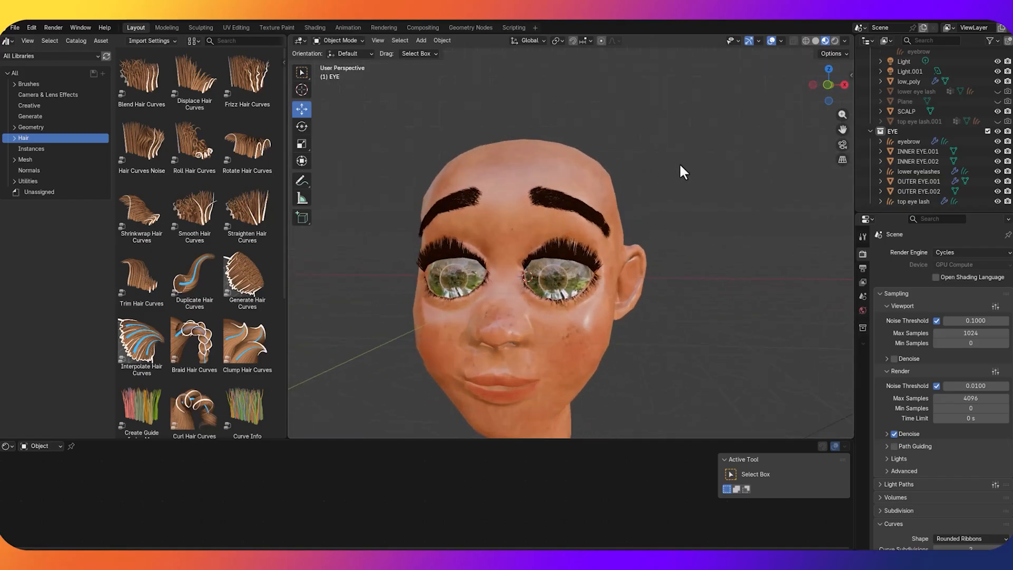
{"action": "scroll", "coordinate": [679, 162], "scroll_direction": "up", "scroll_amount": 2}
{"action": "right_click", "coordinate": [679, 162]}
{"action": "right_click", "coordinate": [671, 172]}
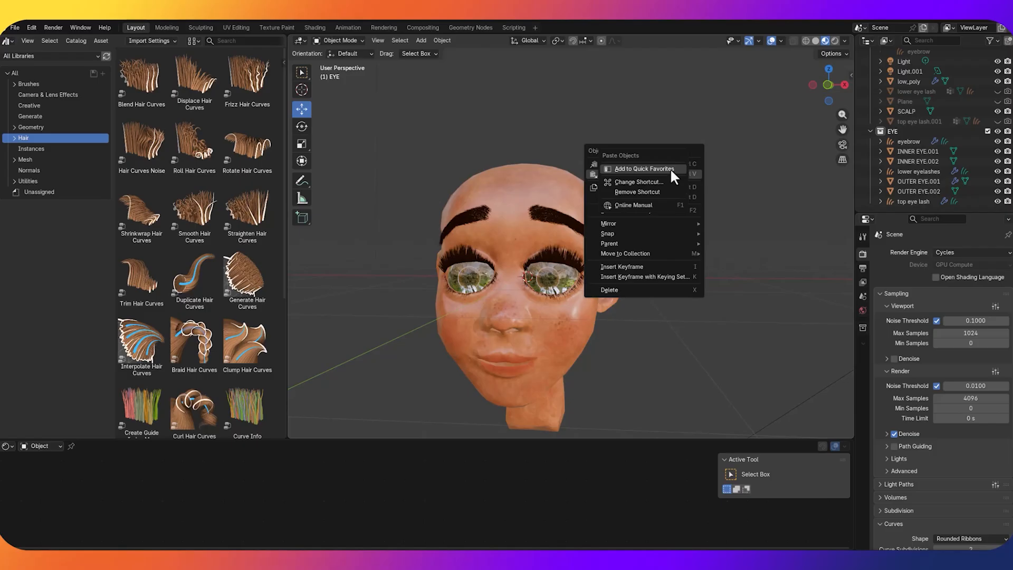
{"action": "key", "text": "Escape"}
{"action": "key", "text": "Escape"}
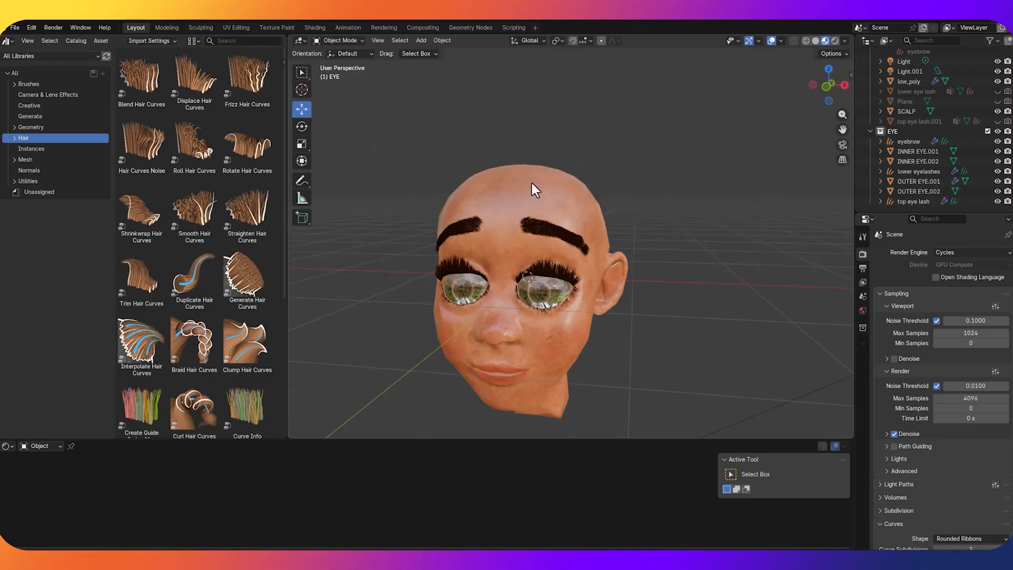
Select the SCALP object and examine the area its faces cover by selecting the whole mesh in Edit Mode
{"action": "left_click", "coordinate": [531, 182]}
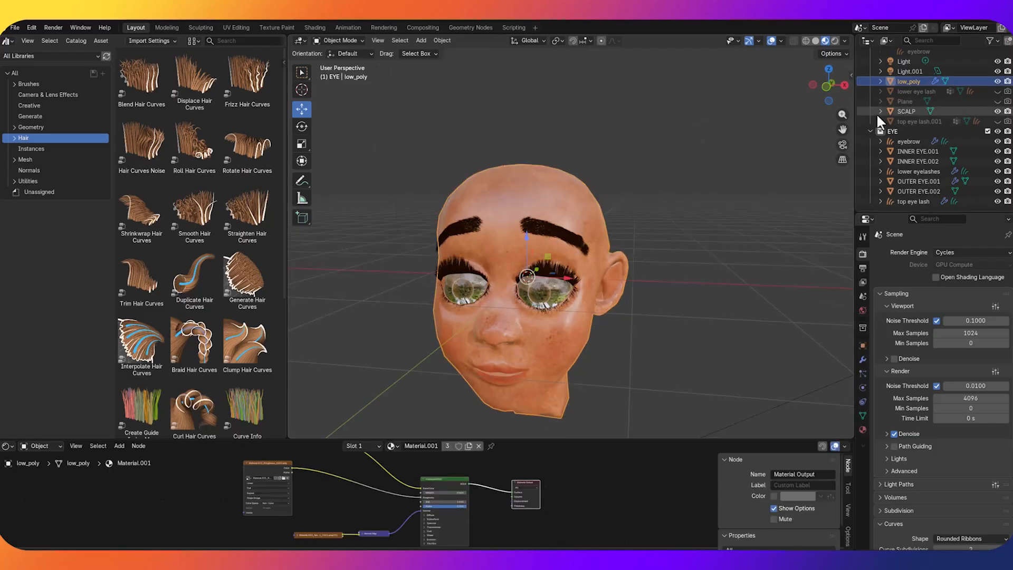
{"action": "left_click", "coordinate": [900, 111]}
{"action": "middle_click_drag", "start_coordinate": [725, 165], "coordinate": [658, 170]}
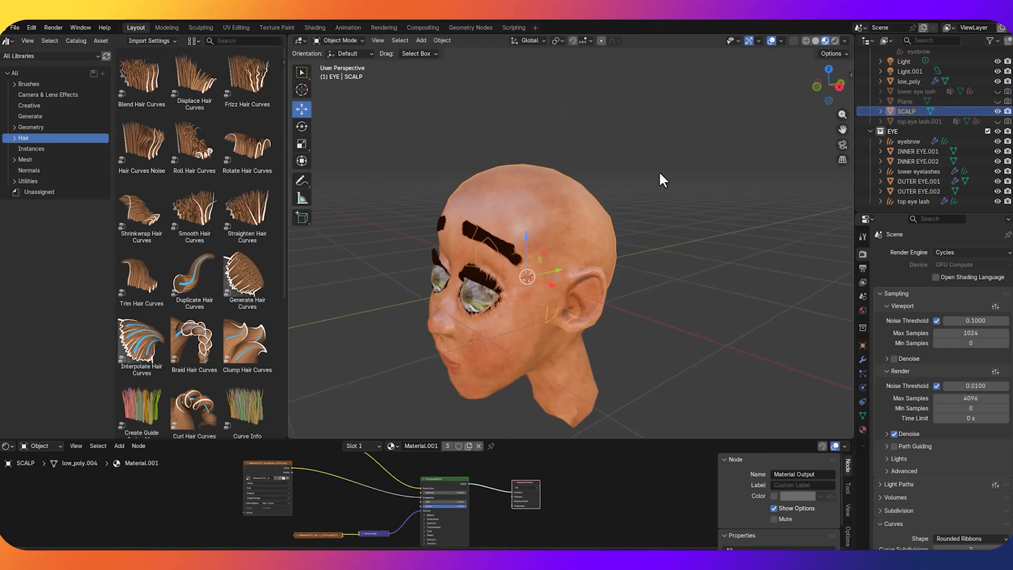
{"action": "left_click", "coordinate": [349, 43]}
{"action": "left_click", "coordinate": [349, 58]}
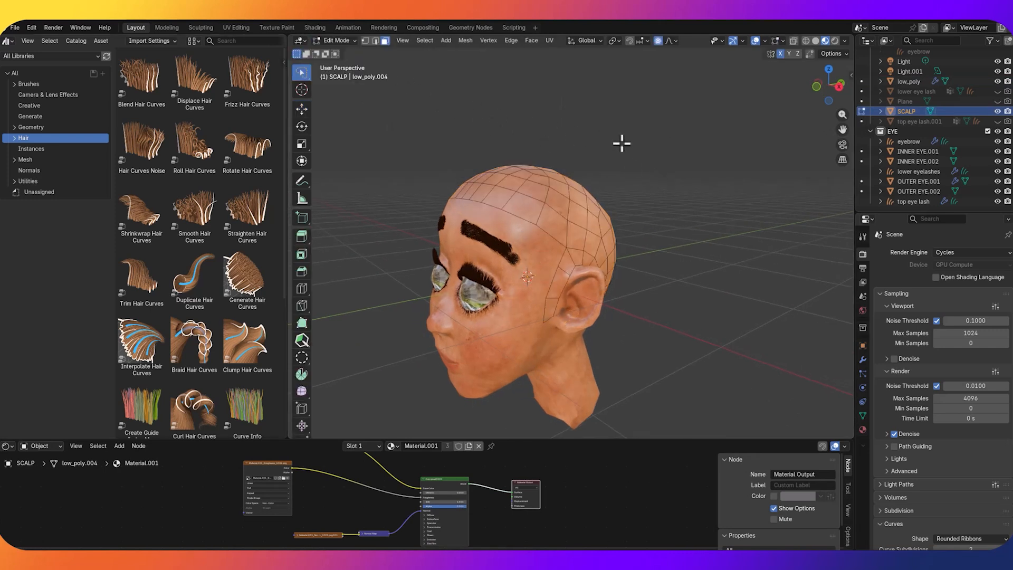
{"action": "middle_click_drag", "start_coordinate": [622, 143], "coordinate": [685, 153]}
{"action": "key", "text": "a"}
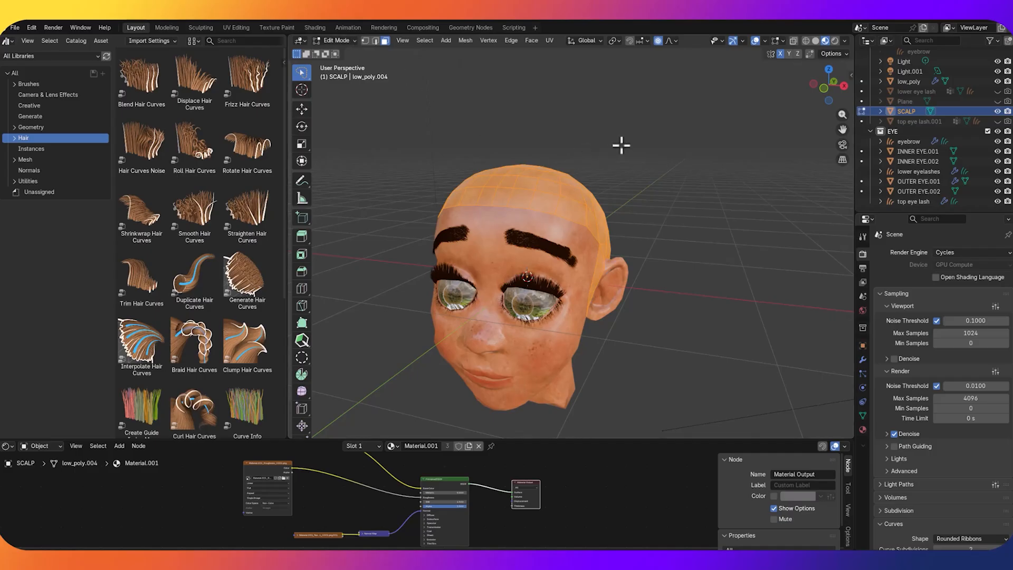
{"action": "mouse_move", "coordinate": [621, 144]}
{"action": "middle_mouse_down"}
{"action": "mouse_move", "coordinate": [552, 161]}
{"action": "mouse_move", "coordinate": [633, 153]}
{"action": "middle_mouse_up"}
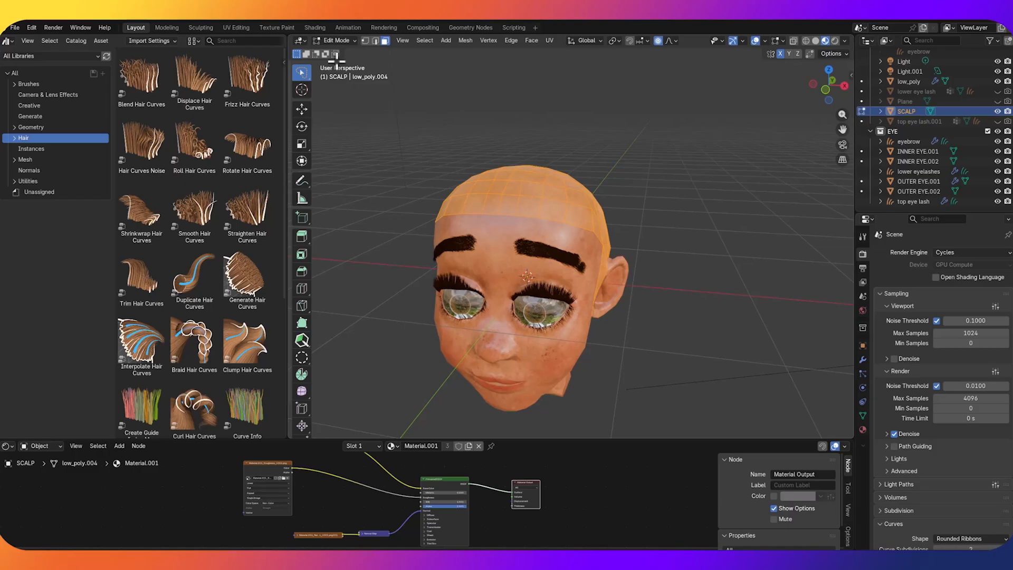
Return to Object Mode and apply all transforms to the SCALP object
{"action": "left_click", "coordinate": [336, 41]}
{"action": "left_click", "coordinate": [339, 49]}
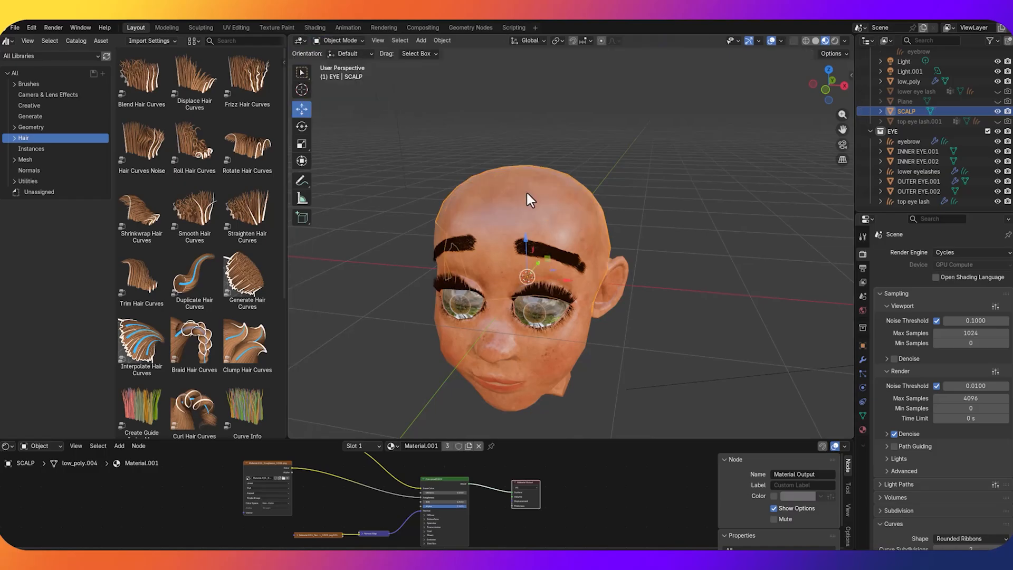
{"action": "key", "text": "ctrl+a"}
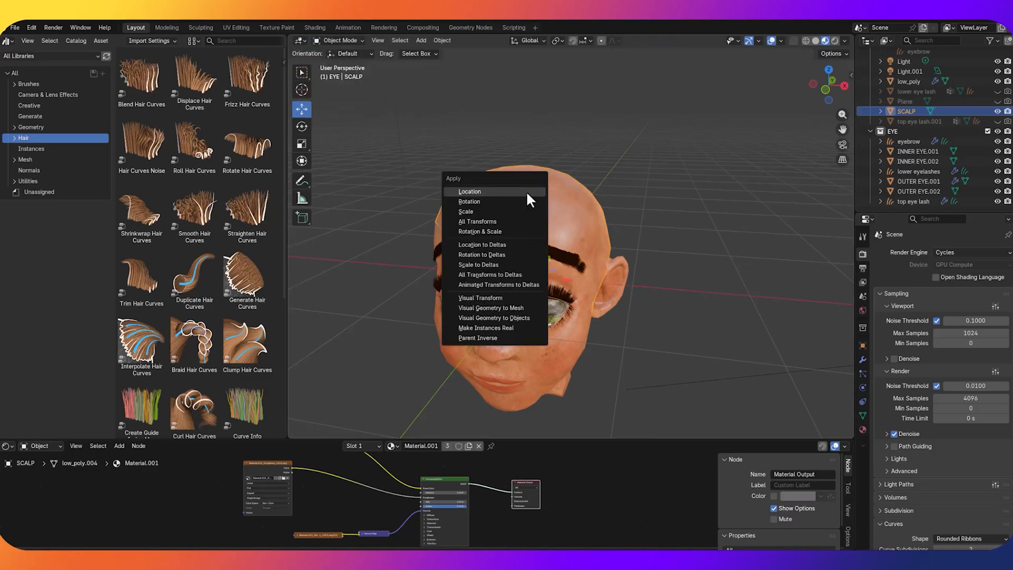
{"action": "left_click", "coordinate": [521, 221]}
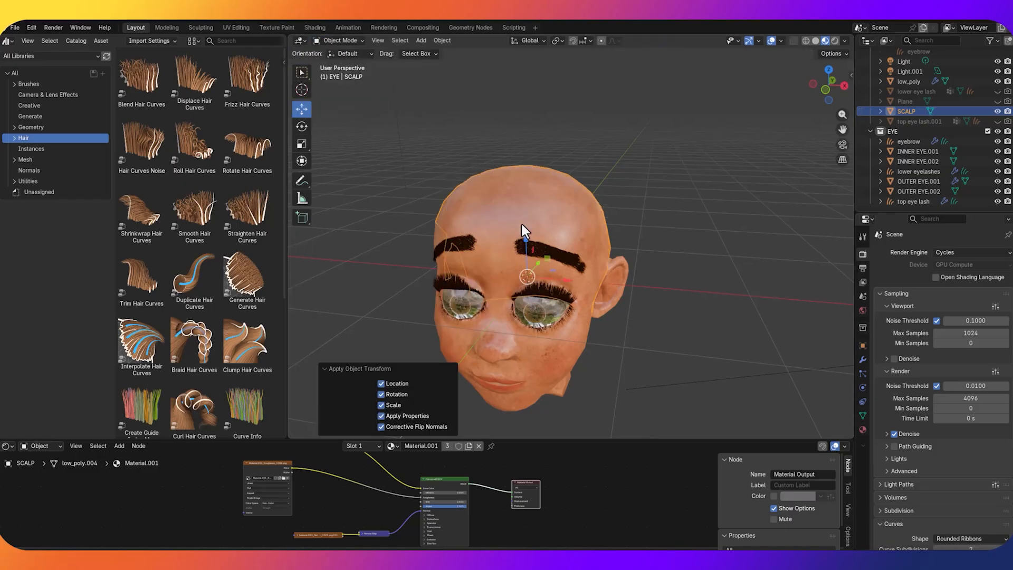
Apply all transforms to the low_poly head object
{"action": "left_click", "coordinate": [557, 267]}
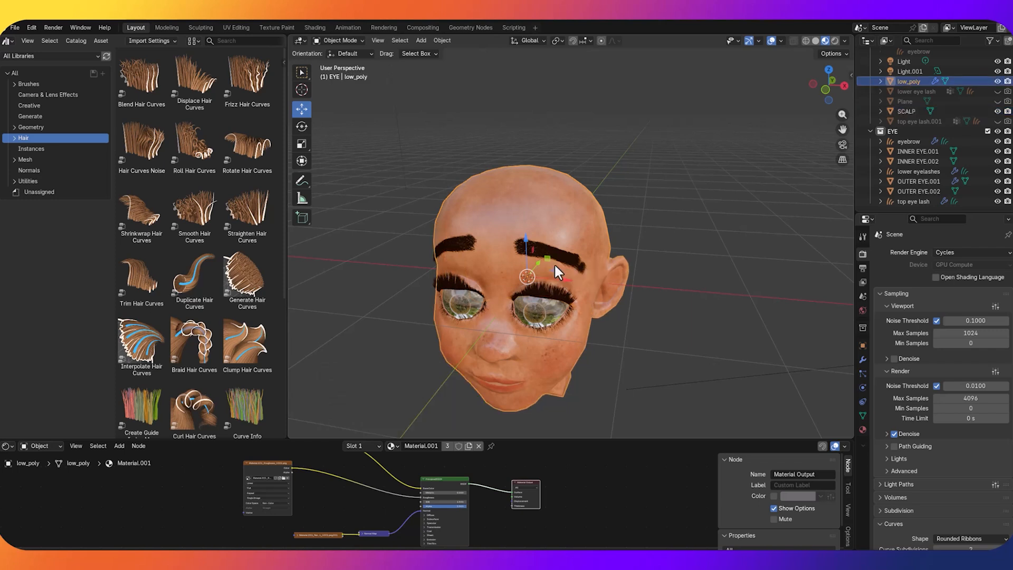
{"action": "key", "text": "ctrl+a"}
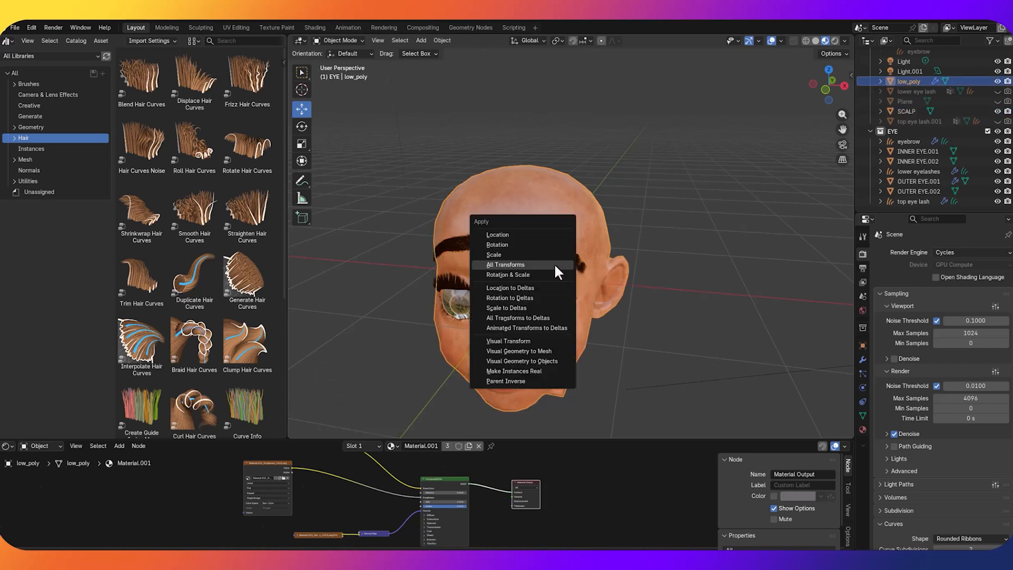
{"action": "left_click", "coordinate": [554, 262]}
{"action": "left_click", "coordinate": [520, 182]}
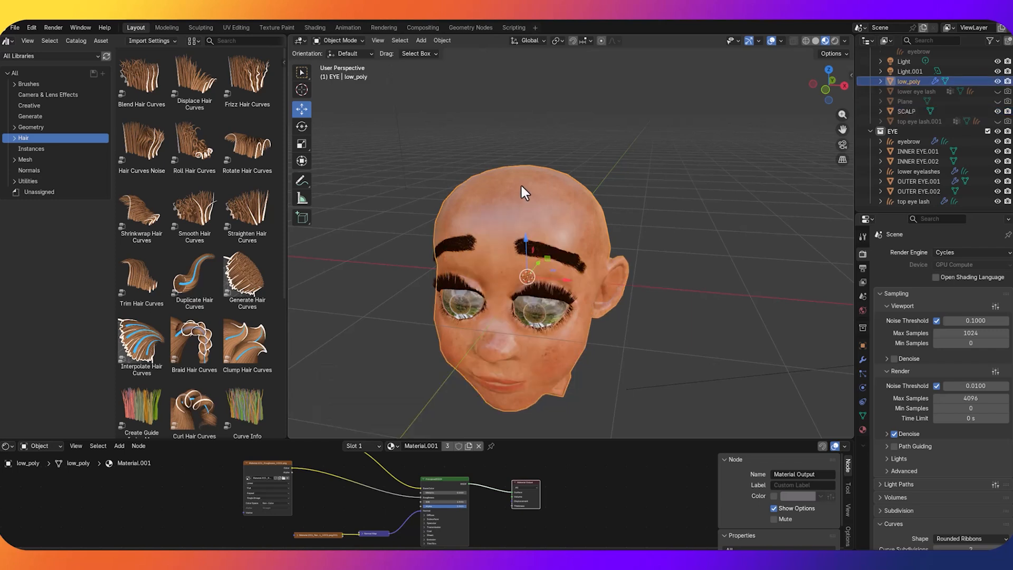
Add an Empty Hair curve object on the SCALP mesh
{"action": "left_click", "coordinate": [919, 108]}
{"action": "left_click", "coordinate": [352, 40]}
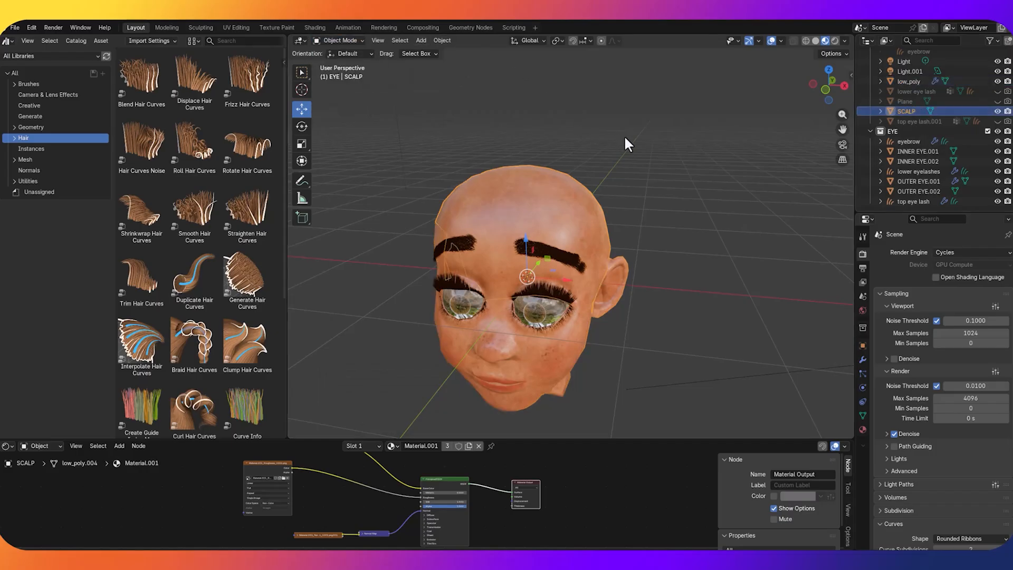
{"action": "key", "text": "shift+a"}
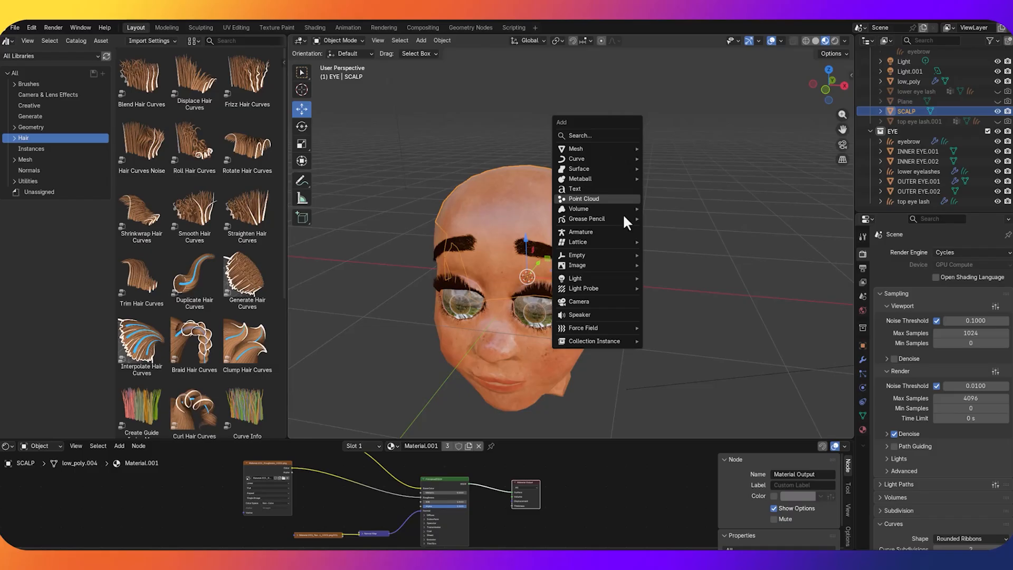
{"action": "mouse_move", "coordinate": [622, 160]}
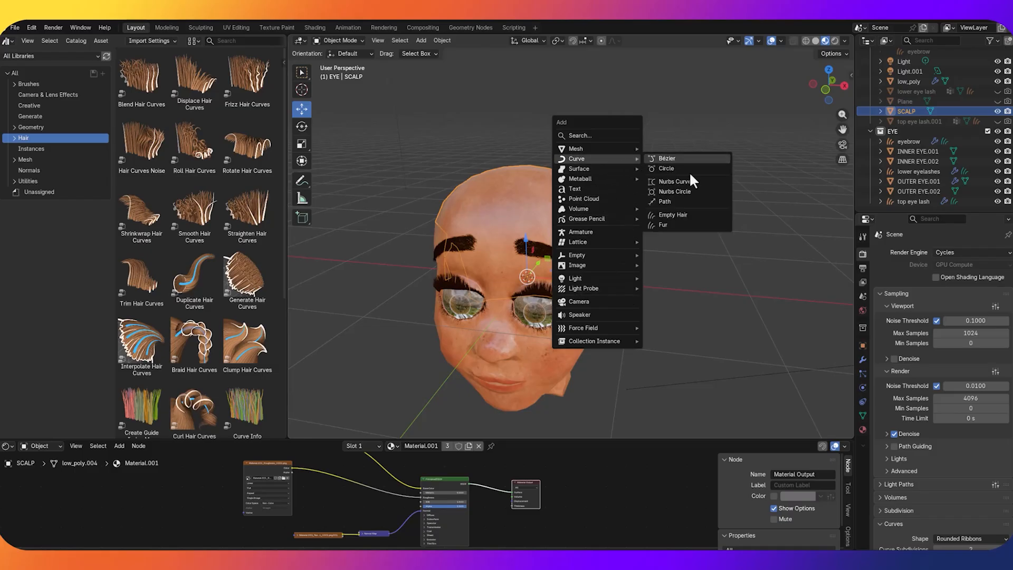
{"action": "left_click", "coordinate": [713, 213]}
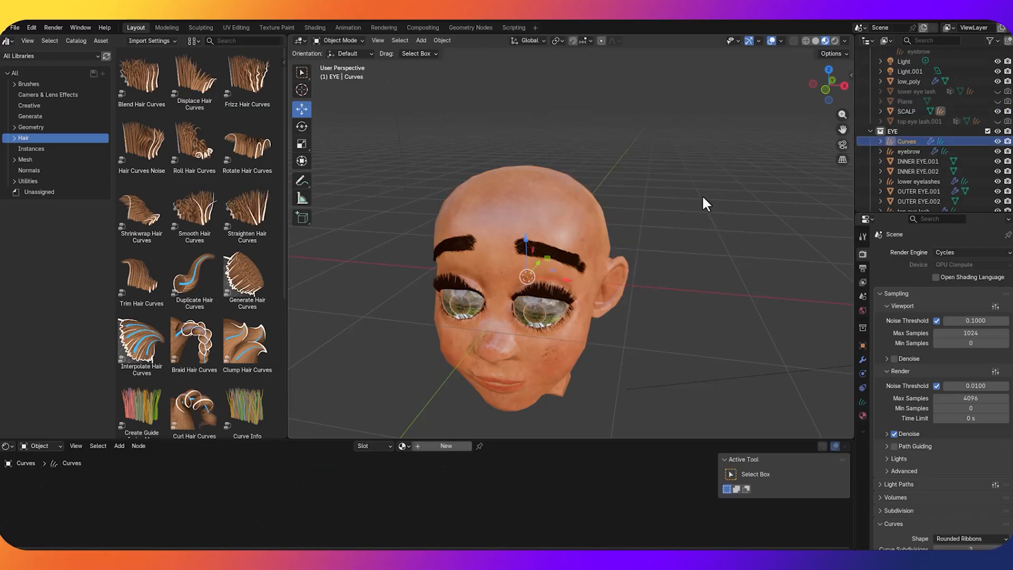
Enter Sculpt Mode on the new hair curves and enable mirror symmetry on X
{"action": "left_click", "coordinate": [346, 42]}
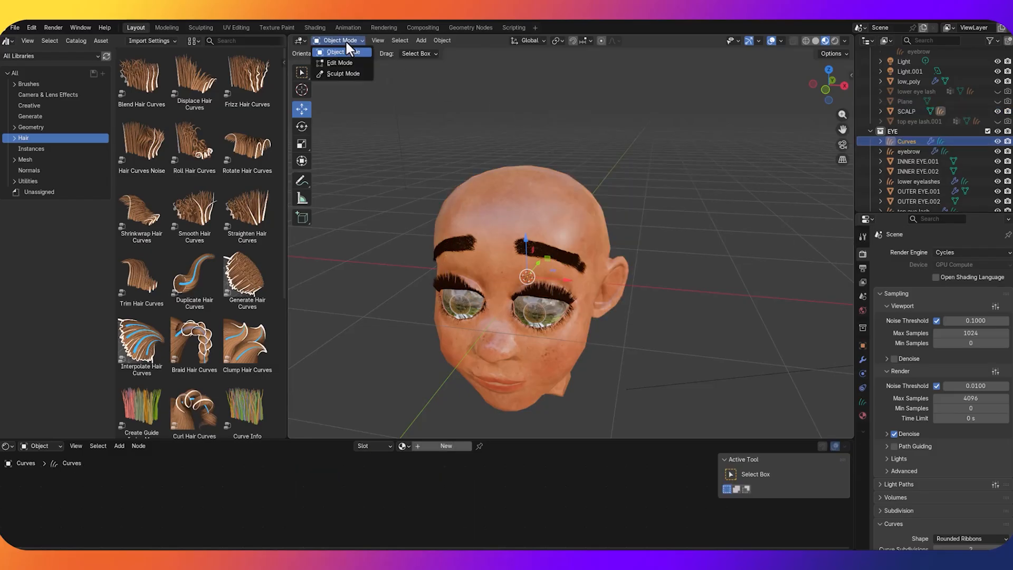
{"action": "left_click", "coordinate": [343, 74]}
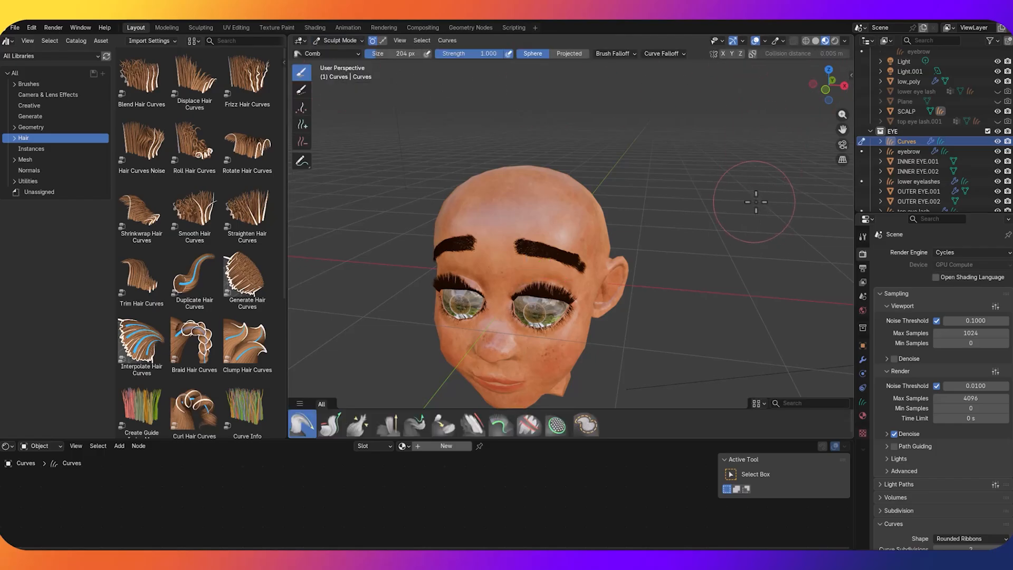
{"action": "left_click", "coordinate": [851, 75]}
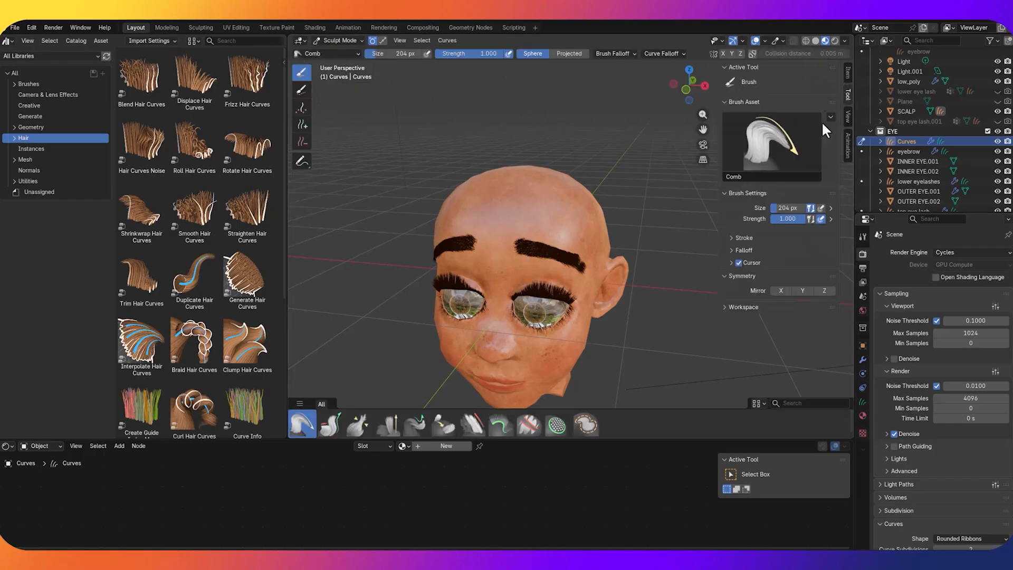
{"action": "left_click", "coordinate": [783, 290]}
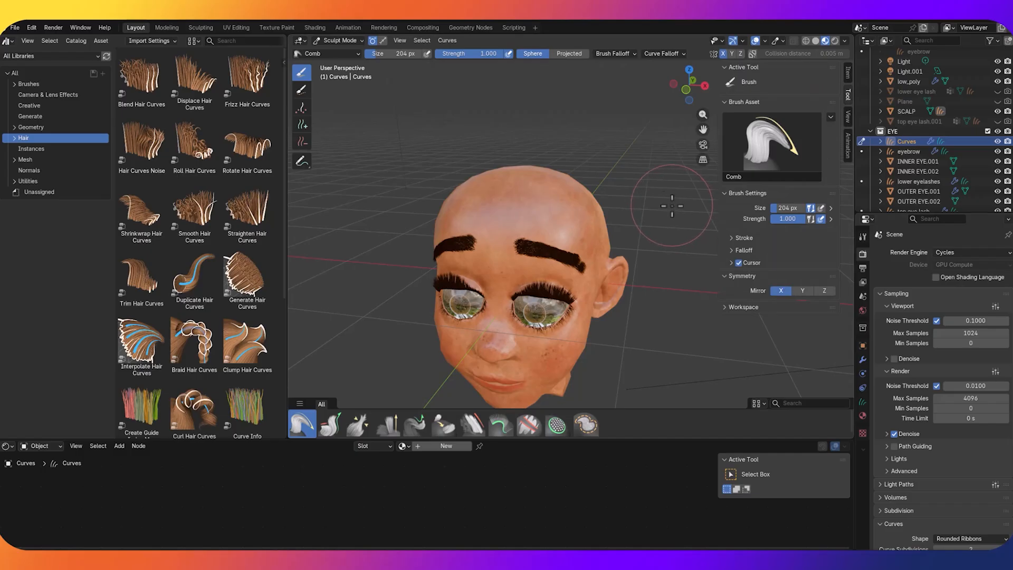
Switch to File Explorer, open the side-view cornrow photo from the Desktop, examine how the braids run, and return to Blender
{"action": "left_click", "coordinate": [144, 144]}
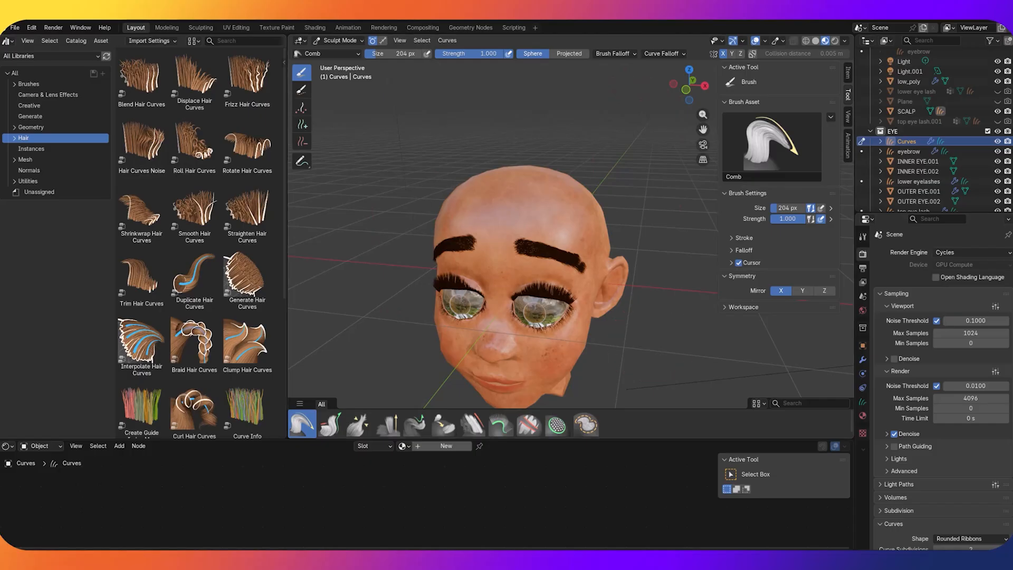
{"action": "key", "text": "super+e"}
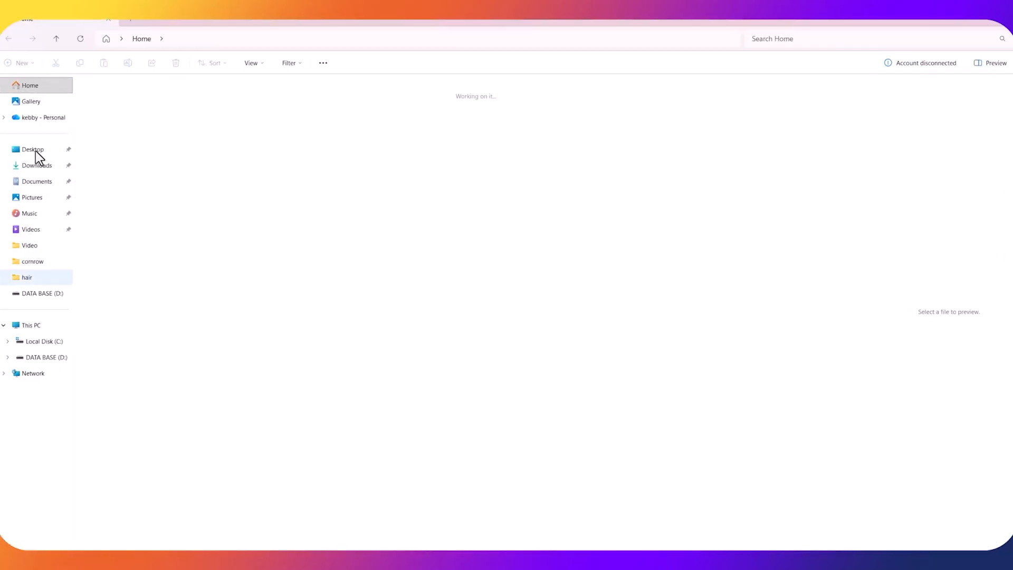
{"action": "left_click", "coordinate": [36, 151]}
{"action": "double_click", "coordinate": [163, 106]}
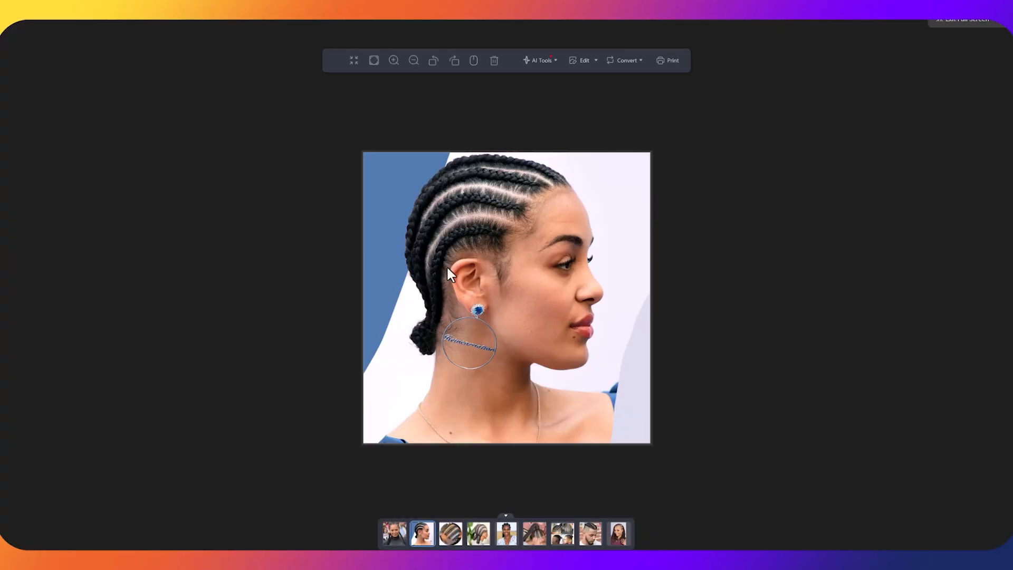
{"action": "scroll", "coordinate": [493, 248], "scroll_direction": "up", "scroll_amount": 5}
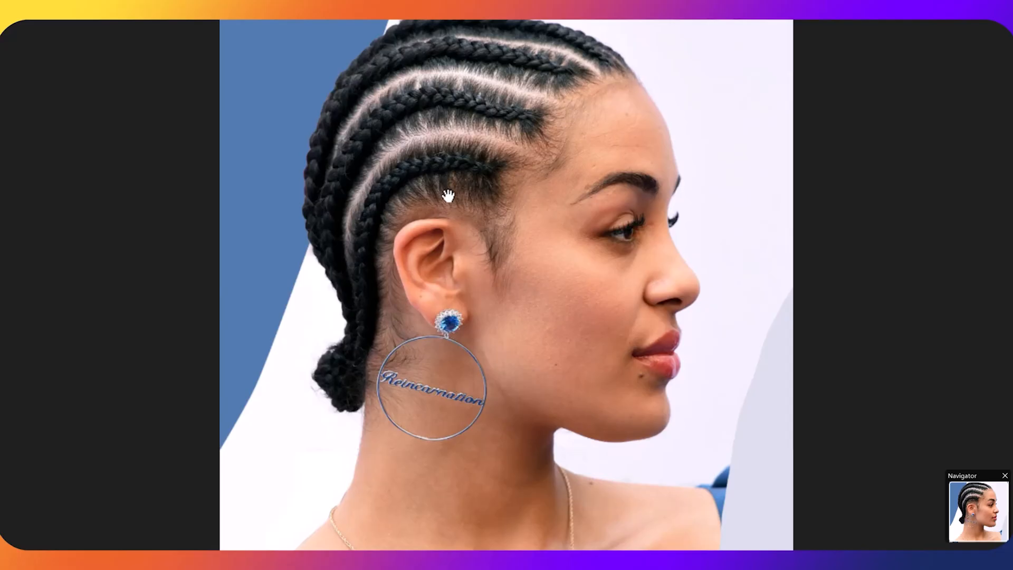
{"action": "left_click_drag", "start_coordinate": [448, 184], "coordinate": [448, 181]}
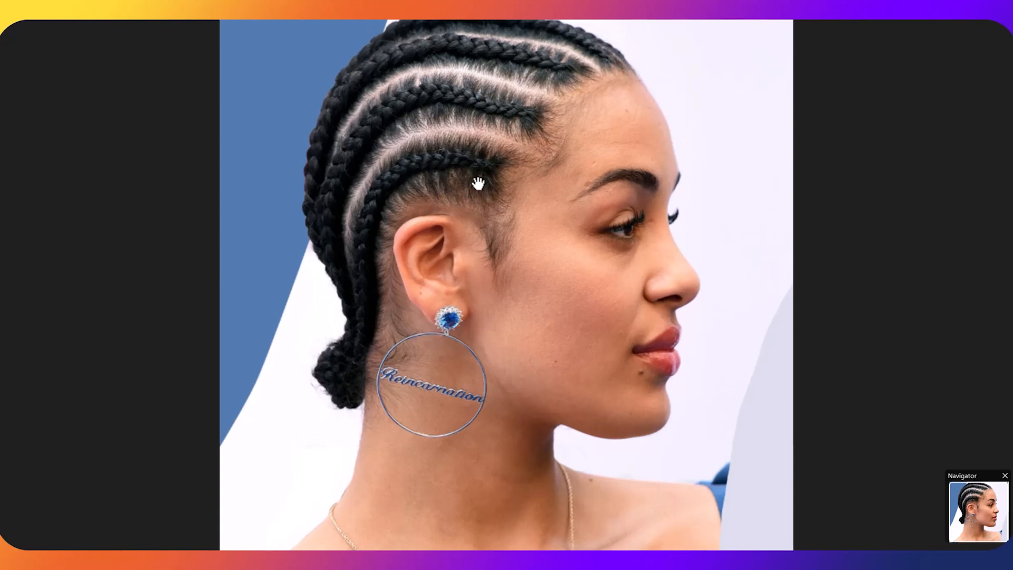
{"action": "mouse_move", "coordinate": [608, 81]}
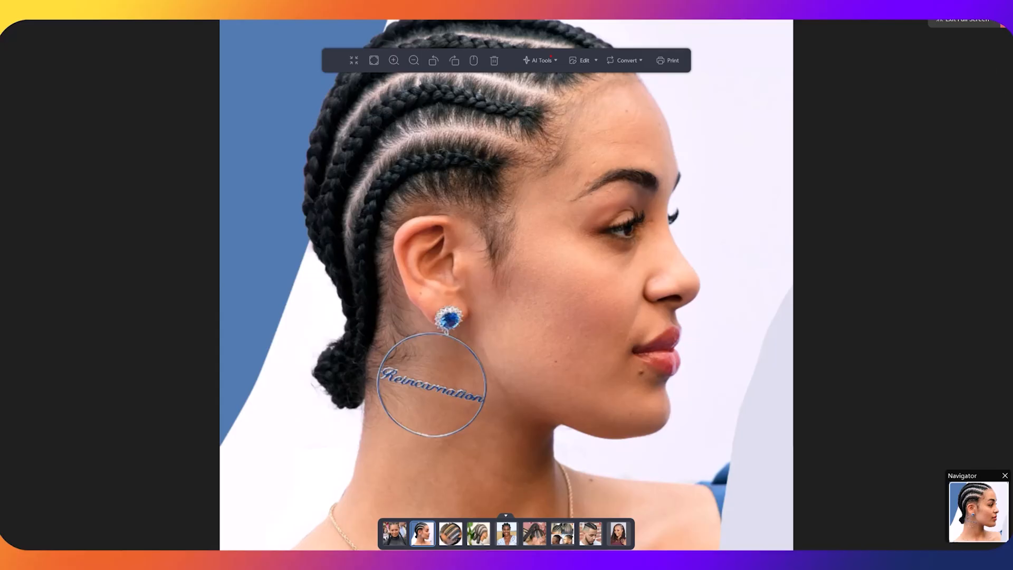
{"action": "left_click", "coordinate": [1003, 33]}
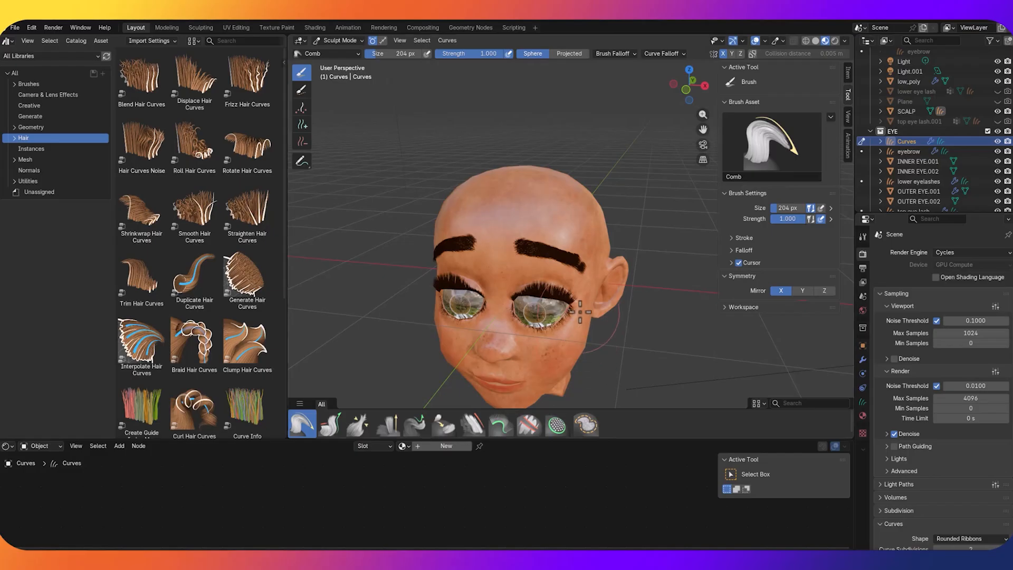
Configure the Add brush with 1.3 m curve length, Length and Shape interpolation enabled, and 30 points
{"action": "mouse_move", "coordinate": [606, 332]}
{"action": "middle_mouse_down"}
{"action": "mouse_move", "coordinate": [578, 303]}
{"action": "mouse_move", "coordinate": [543, 293]}
{"action": "middle_mouse_up"}
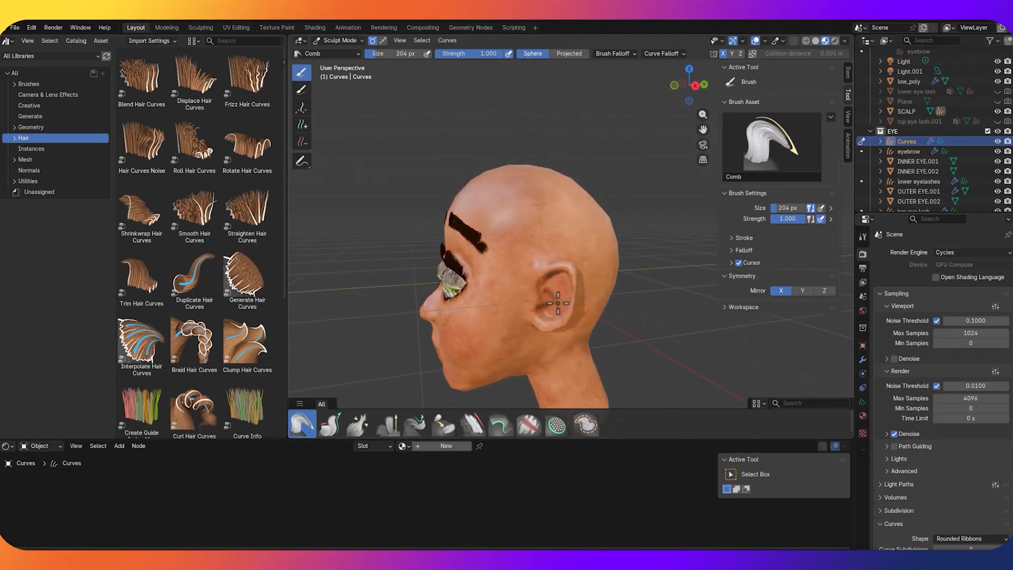
{"action": "left_click", "coordinate": [303, 123]}
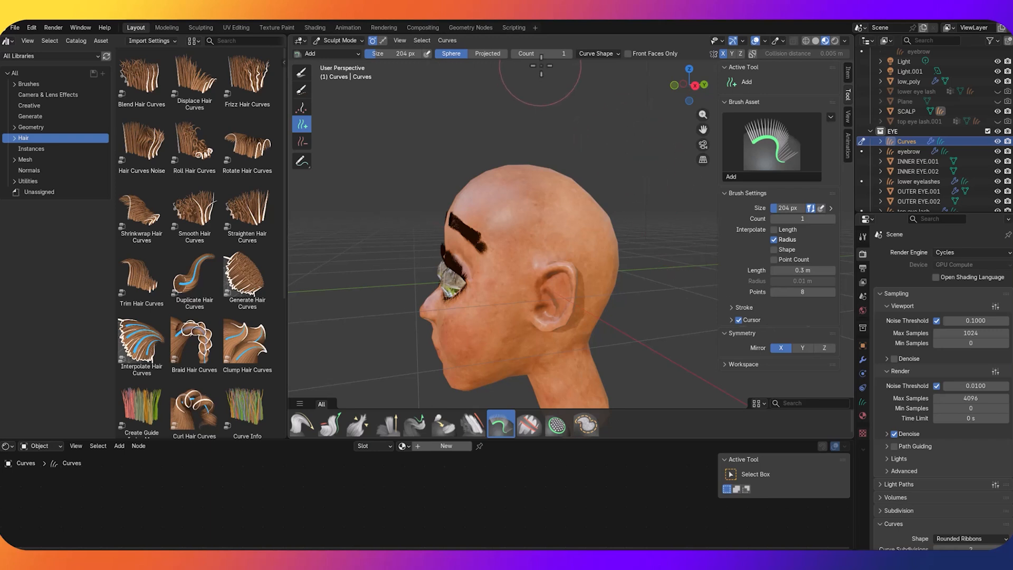
{"action": "left_click", "coordinate": [590, 52]}
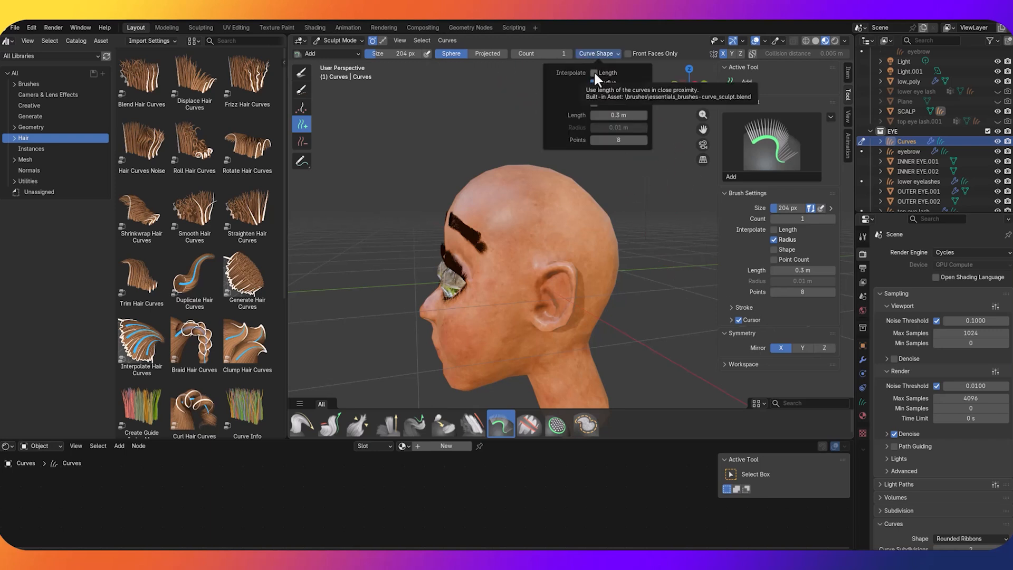
{"action": "left_click_drag", "start_coordinate": [615, 114], "coordinate": [638, 115]}
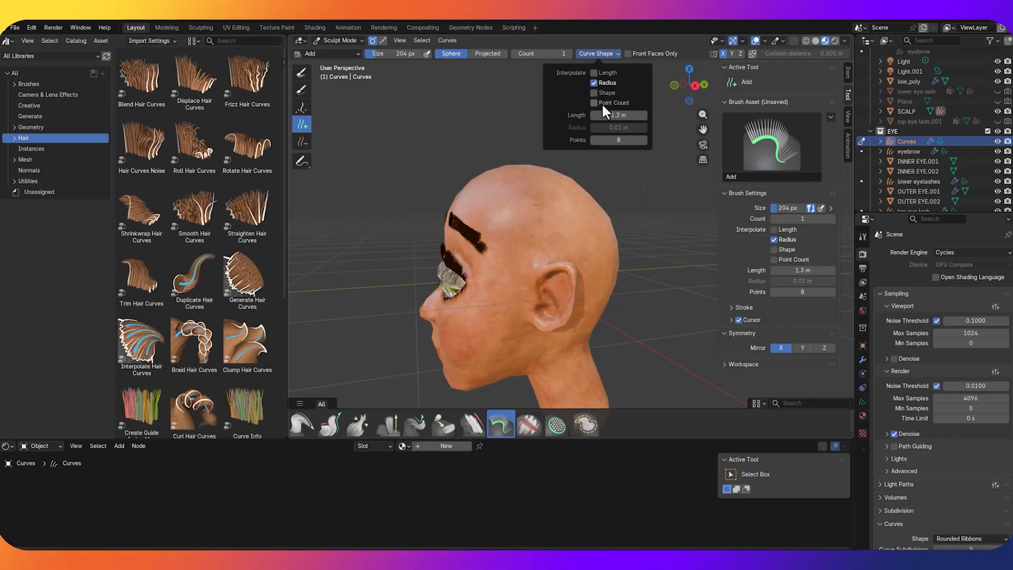
{"action": "left_click", "coordinate": [593, 73]}
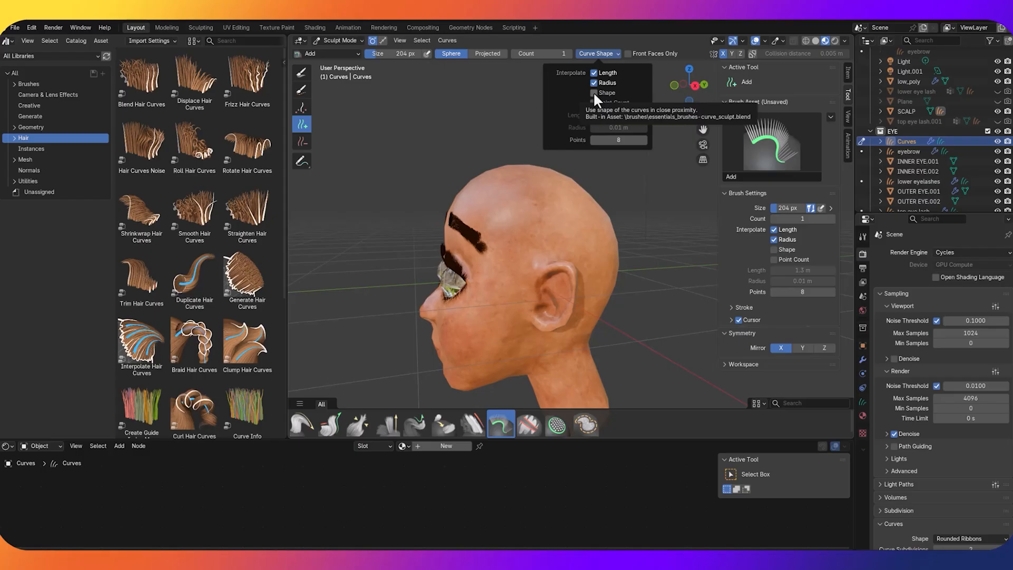
{"action": "left_click", "coordinate": [593, 92]}
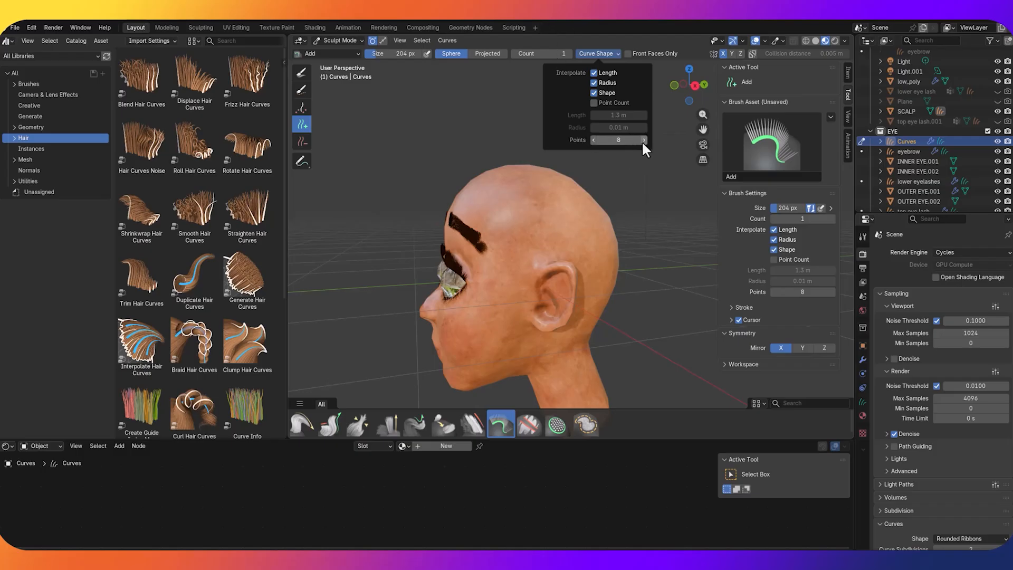
{"action": "mouse_move", "coordinate": [642, 141]}
{"action": "left_mouse_down"}
{"action": "mouse_move", "coordinate": [663, 140]}
{"action": "mouse_move", "coordinate": [644, 140]}
{"action": "left_mouse_up"}
{"action": "left_click_drag", "start_coordinate": [642, 140], "coordinate": [646, 140]}
Add a mirrored pair of curves at the front sides of the scalp and comb them backward with a 342 px Comb brush
{"action": "left_click", "coordinate": [514, 210]}
{"action": "mouse_move", "coordinate": [542, 211]}
{"action": "middle_mouse_down"}
{"action": "mouse_move", "coordinate": [562, 208]}
{"action": "mouse_move", "coordinate": [476, 280]}
{"action": "mouse_move", "coordinate": [362, 220]}
{"action": "mouse_move", "coordinate": [338, 195]}
{"action": "mouse_move", "coordinate": [457, 206]}
{"action": "mouse_move", "coordinate": [584, 196]}
{"action": "mouse_move", "coordinate": [549, 232]}
{"action": "middle_mouse_up"}
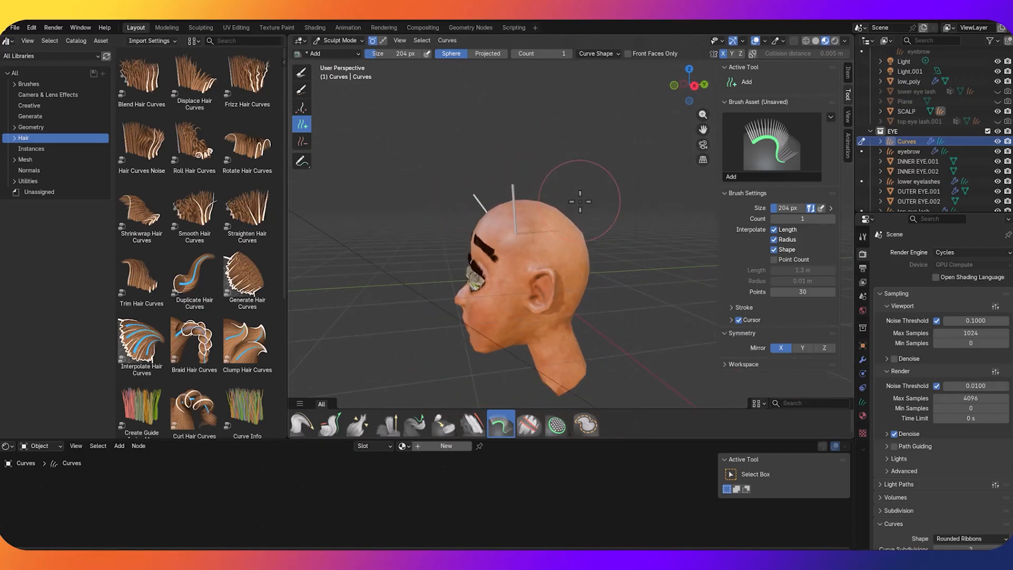
{"action": "left_click", "coordinate": [299, 420]}
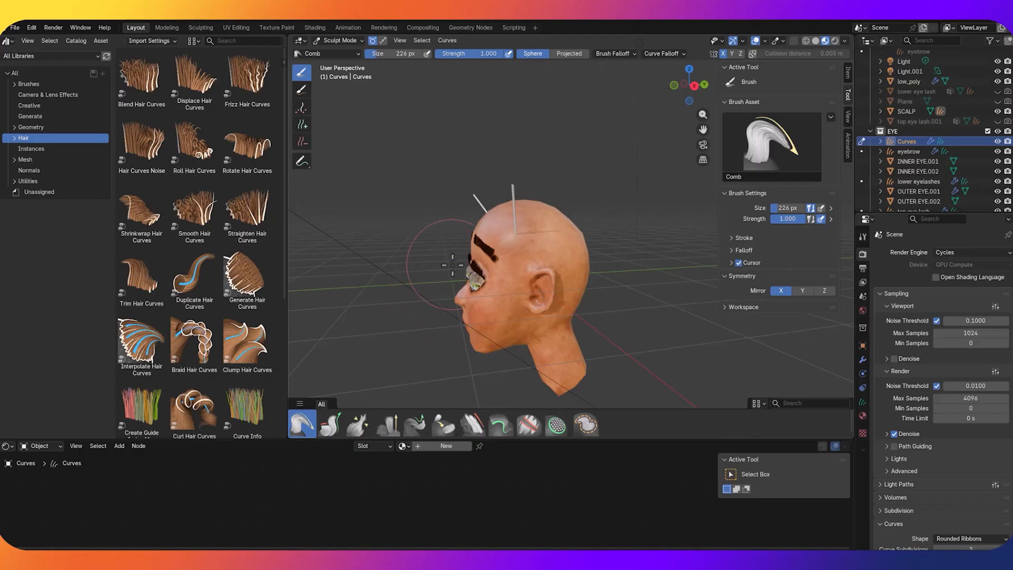
{"action": "key", "text": "bracketright"}
{"action": "key", "text": "bracketright"}
{"action": "key", "text": "bracketright"}
{"action": "key", "text": "bracketright"}
{"action": "key", "text": "bracketright"}
{"action": "mouse_move", "coordinate": [475, 209]}
{"action": "left_mouse_down"}
{"action": "mouse_move", "coordinate": [570, 172]}
{"action": "mouse_move", "coordinate": [632, 179]}
{"action": "left_mouse_up"}
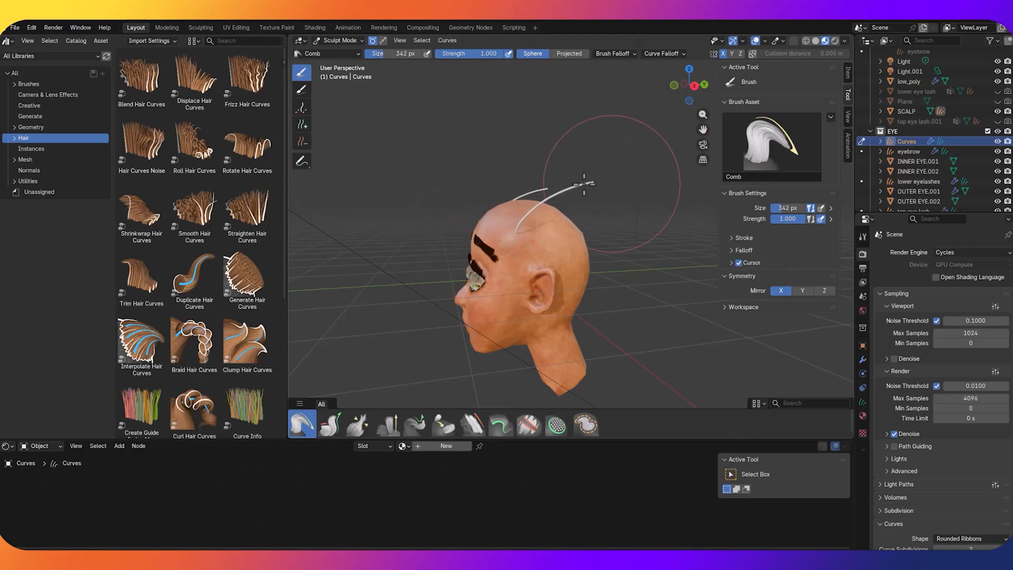
{"action": "left_click_drag", "start_coordinate": [541, 180], "coordinate": [604, 179]}
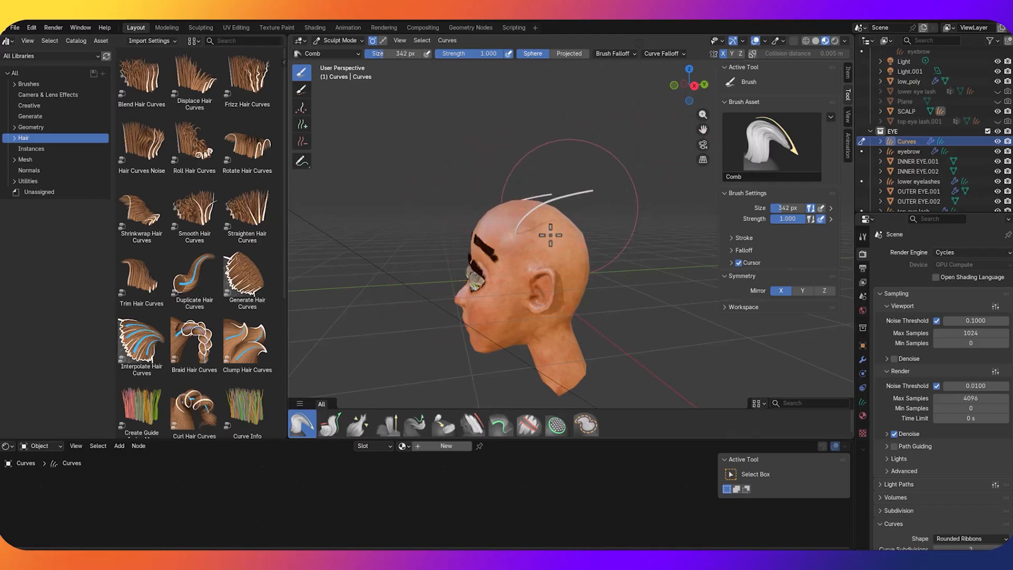
Lengthen the curve pair with the Grow/Shrink brush and comb it down behind the head
{"action": "left_click", "coordinate": [329, 423]}
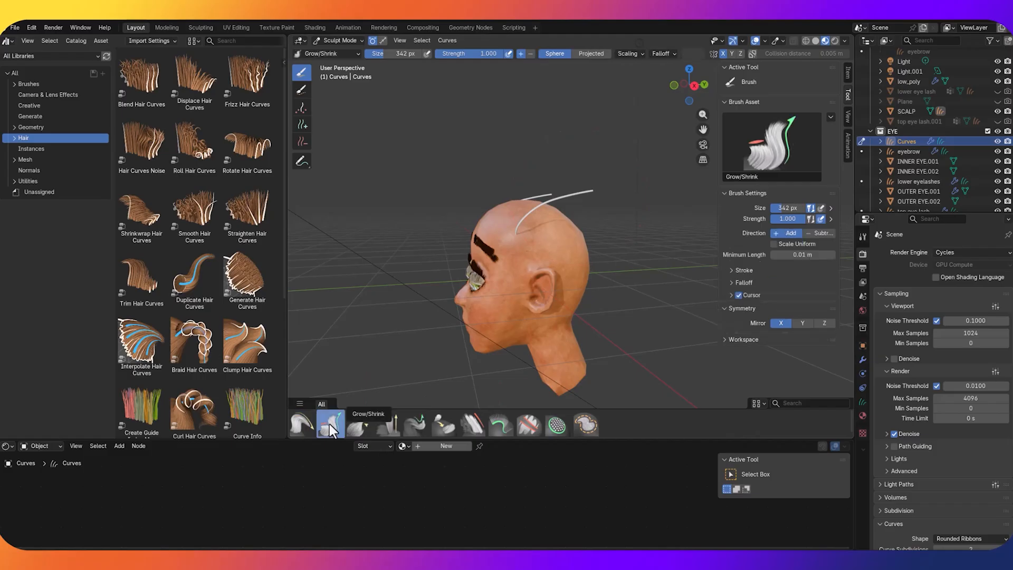
{"action": "mouse_move", "coordinate": [583, 171]}
{"action": "left_mouse_down"}
{"action": "mouse_move", "coordinate": [627, 187]}
{"action": "mouse_move", "coordinate": [690, 175]}
{"action": "left_mouse_up"}
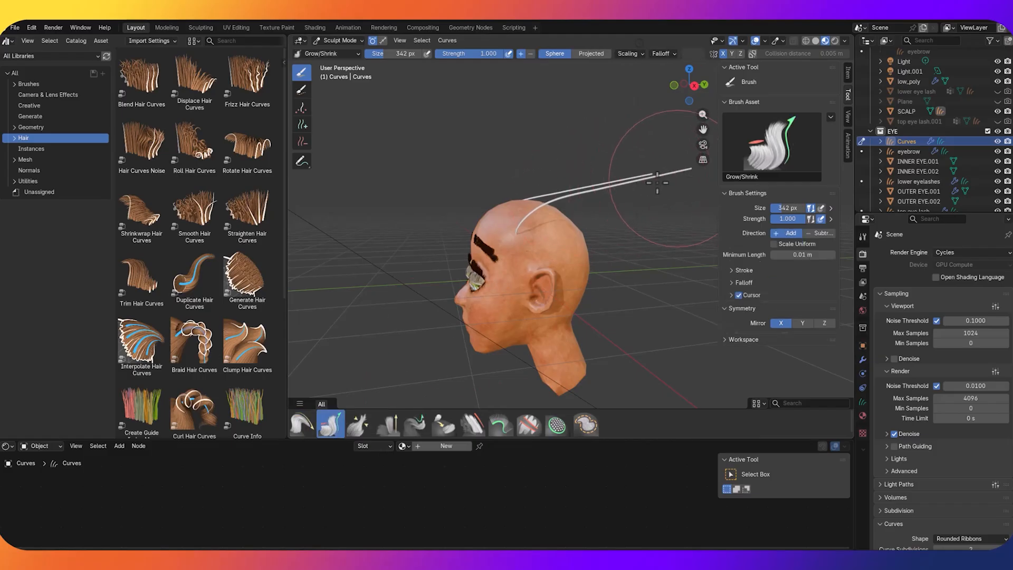
{"action": "left_click", "coordinate": [302, 423]}
{"action": "mouse_move", "coordinate": [589, 190]}
{"action": "left_mouse_down"}
{"action": "mouse_move", "coordinate": [596, 132]}
{"action": "mouse_move", "coordinate": [585, 169]}
{"action": "mouse_move", "coordinate": [633, 200]}
{"action": "mouse_move", "coordinate": [673, 316]}
{"action": "mouse_move", "coordinate": [617, 190]}
{"action": "mouse_move", "coordinate": [657, 317]}
{"action": "mouse_move", "coordinate": [573, 181]}
{"action": "mouse_move", "coordinate": [655, 312]}
{"action": "mouse_move", "coordinate": [592, 454]}
{"action": "mouse_move", "coordinate": [622, 248]}
{"action": "mouse_move", "coordinate": [607, 337]}
{"action": "mouse_move", "coordinate": [591, 274]}
{"action": "mouse_move", "coordinate": [590, 364]}
{"action": "mouse_move", "coordinate": [588, 334]}
{"action": "left_mouse_up"}
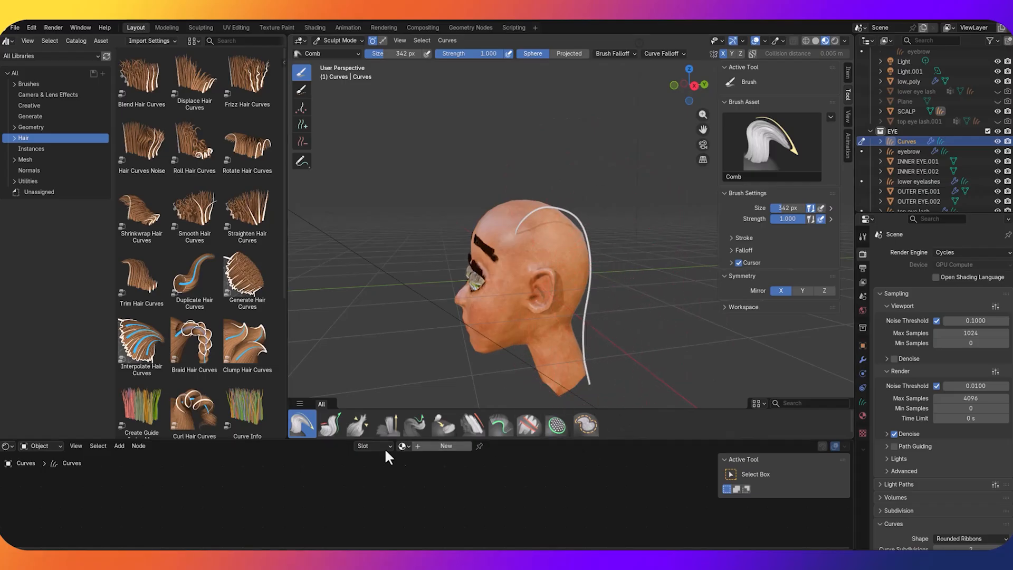
Shorten the hanging ends of the curve pair with the Grow/Shrink brush
{"action": "left_click", "coordinate": [330, 427]}
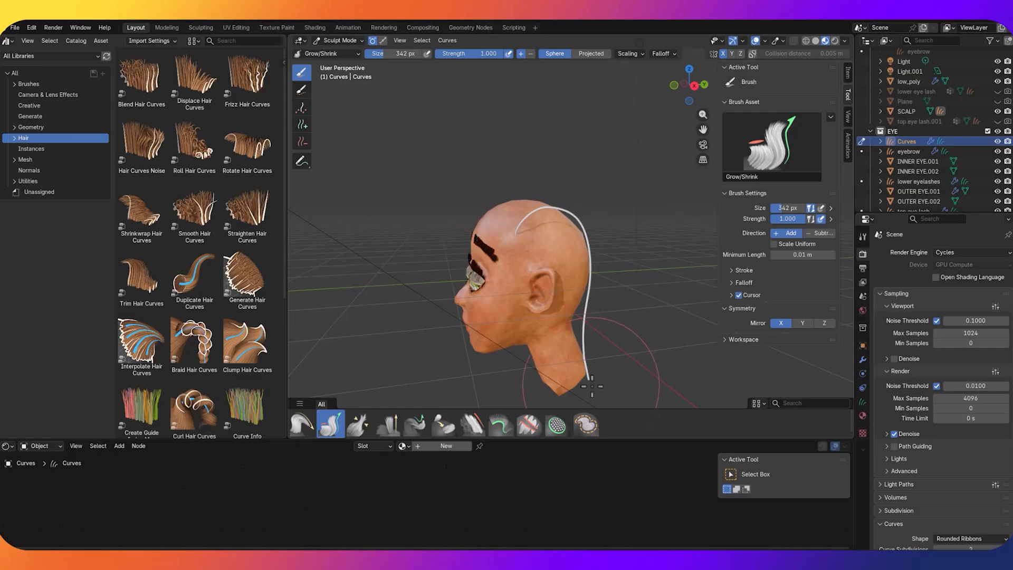
{"action": "mouse_move", "coordinate": [594, 388]}
{"action": "left_mouse_down", "text": "ctrl"}
{"action": "mouse_move", "coordinate": [584, 350]}
{"action": "mouse_move", "coordinate": [606, 323]}
{"action": "left_mouse_up", "text": "ctrl"}
{"action": "mouse_move", "coordinate": [606, 324]}
{"action": "middle_mouse_down"}
{"action": "mouse_move", "coordinate": [594, 335]}
{"action": "mouse_move", "coordinate": [493, 335]}
{"action": "middle_mouse_up"}
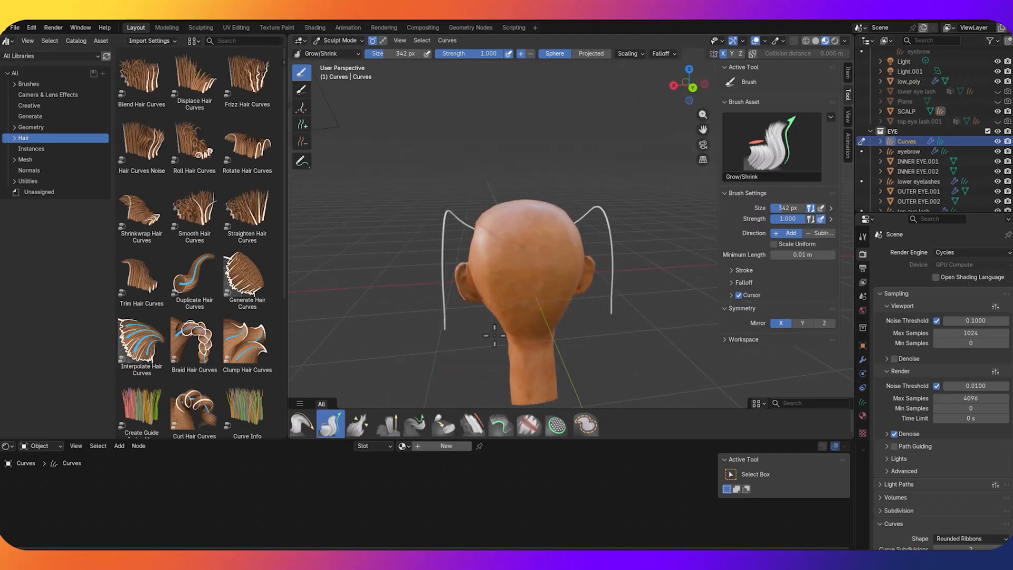
Comb the curve pair inward so it follows the sides and back of the head
{"action": "left_click", "coordinate": [302, 422]}
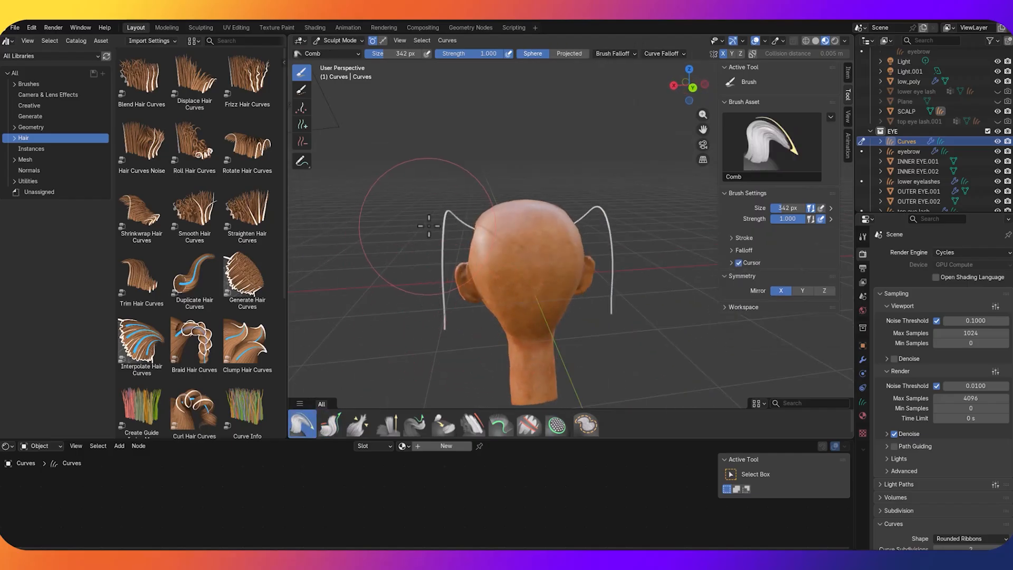
{"action": "mouse_move", "coordinate": [428, 219]}
{"action": "left_mouse_down"}
{"action": "mouse_move", "coordinate": [492, 229]}
{"action": "mouse_move", "coordinate": [502, 255]}
{"action": "mouse_move", "coordinate": [464, 197]}
{"action": "mouse_move", "coordinate": [515, 282]}
{"action": "mouse_move", "coordinate": [454, 190]}
{"action": "mouse_move", "coordinate": [501, 238]}
{"action": "mouse_move", "coordinate": [528, 311]}
{"action": "mouse_move", "coordinate": [478, 231]}
{"action": "left_mouse_up"}
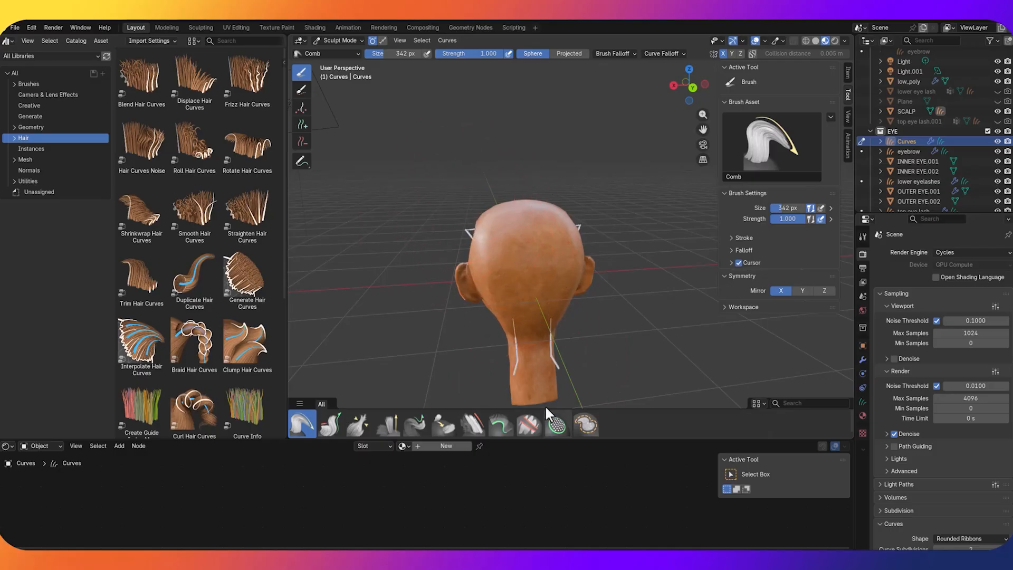
{"action": "middle_click_drag", "start_coordinate": [530, 280], "coordinate": [662, 297]}
{"action": "mouse_move", "coordinate": [534, 276]}
{"action": "left_mouse_down"}
{"action": "mouse_move", "coordinate": [561, 240]}
{"action": "mouse_move", "coordinate": [475, 242]}
{"action": "mouse_move", "coordinate": [596, 278]}
{"action": "mouse_move", "coordinate": [612, 298]}
{"action": "mouse_move", "coordinate": [585, 307]}
{"action": "mouse_move", "coordinate": [633, 348]}
{"action": "mouse_move", "coordinate": [573, 308]}
{"action": "left_mouse_up"}
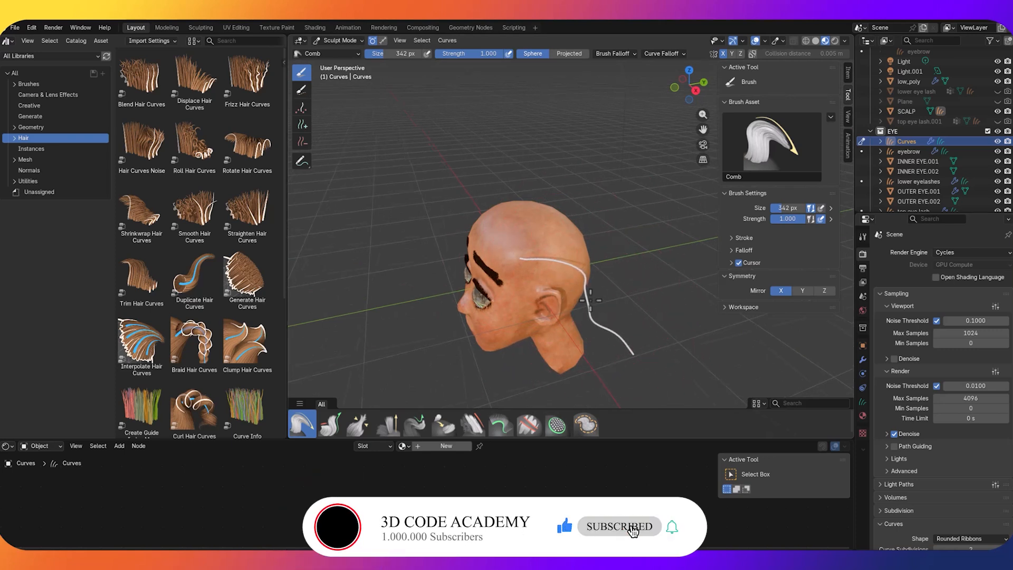
{"action": "middle_click_drag", "start_coordinate": [573, 308], "coordinate": [470, 244]}
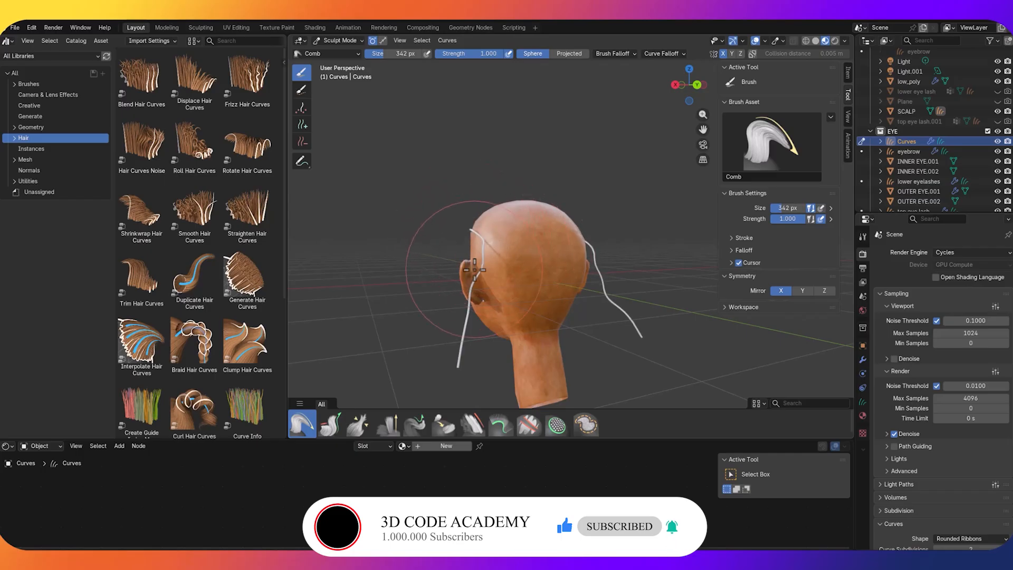
{"action": "left_click_drag", "start_coordinate": [478, 247], "coordinate": [504, 316]}
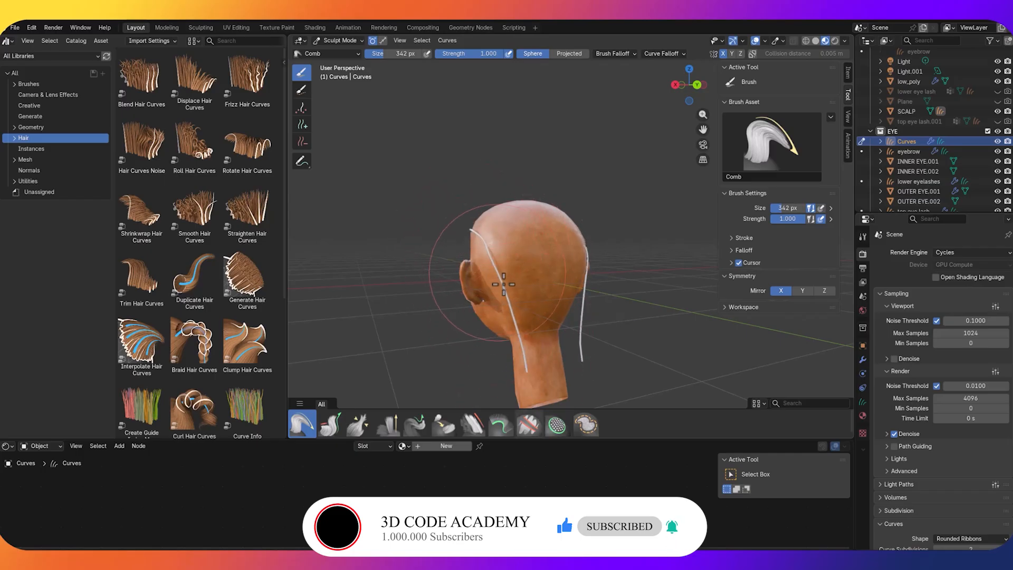
Reduce the Comb brush to 200 px and comb the lower curve ends inward to the nape
{"action": "middle_click_drag", "start_coordinate": [499, 283], "coordinate": [585, 308]}
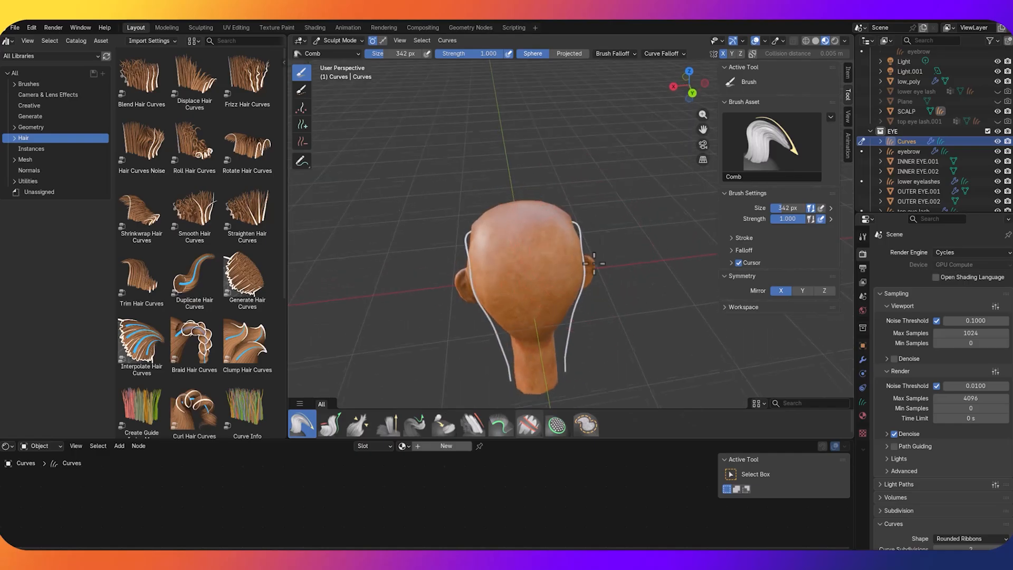
{"action": "middle_click_drag", "start_coordinate": [582, 224], "coordinate": [578, 236]}
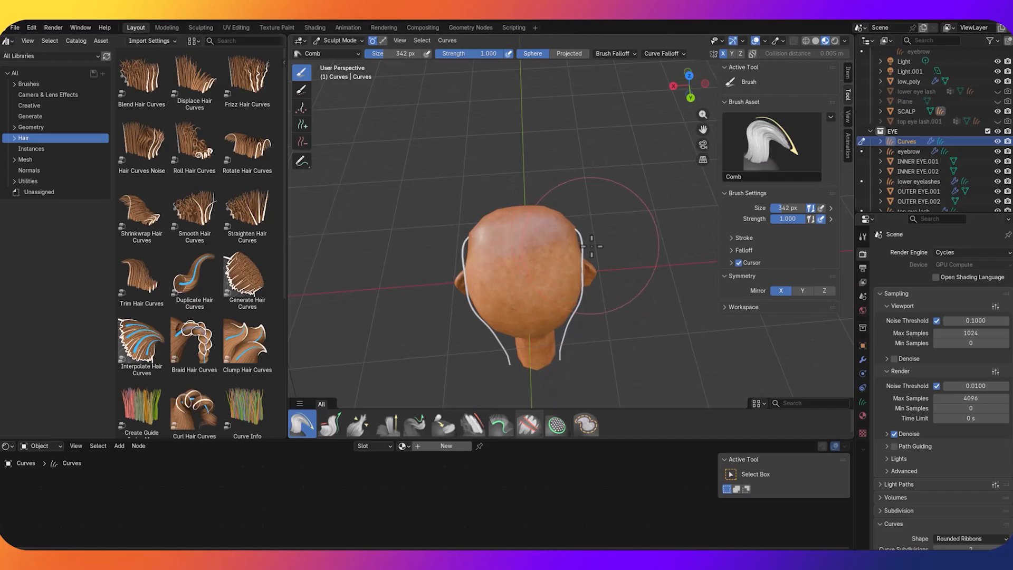
{"action": "key", "text": "bracketleft"}
{"action": "key", "text": "bracketleft"}
{"action": "key", "text": "bracketleft"}
{"action": "key", "text": "bracketleft"}
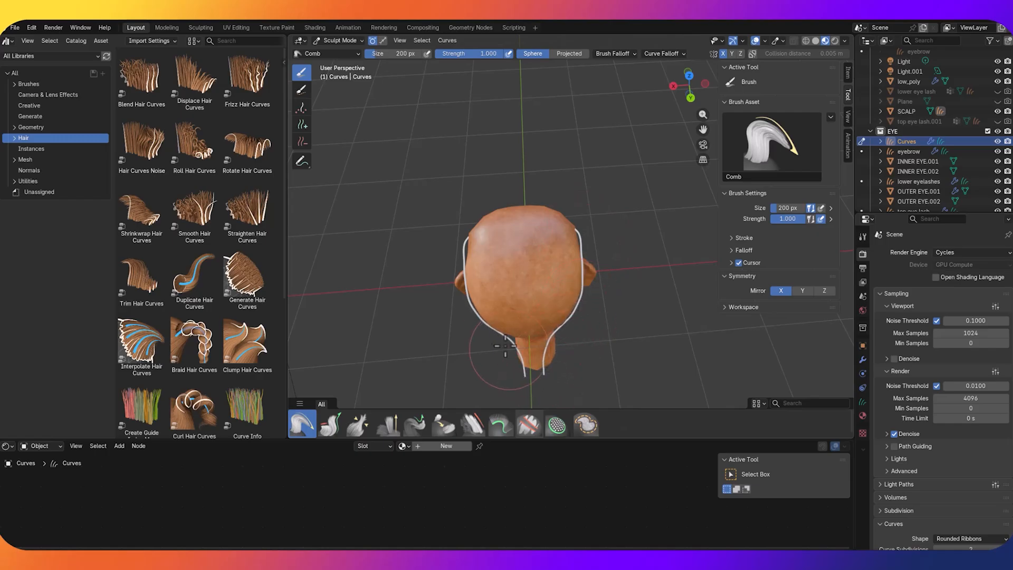
{"action": "left_click_drag", "start_coordinate": [505, 346], "coordinate": [524, 365]}
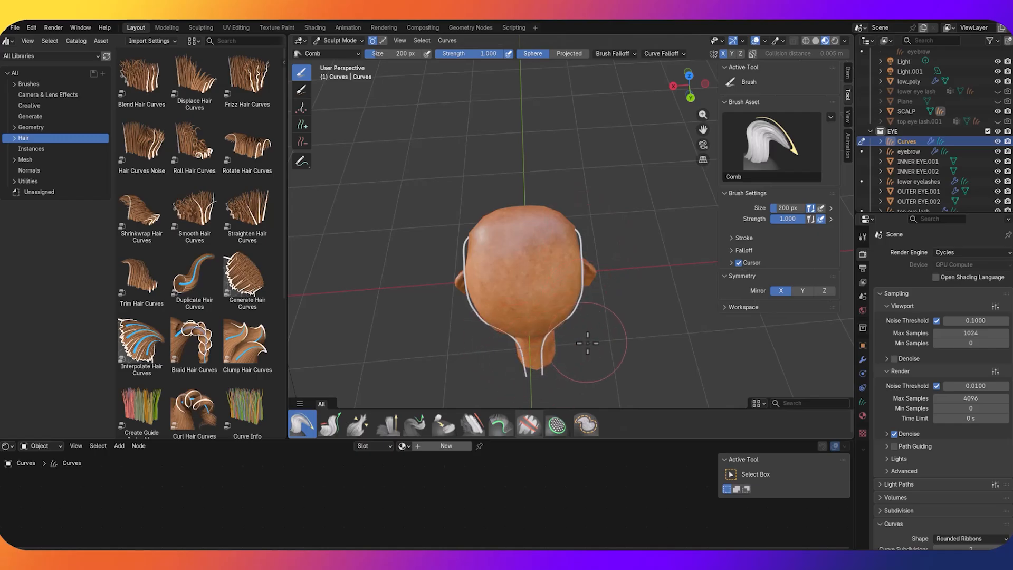
{"action": "middle_click_drag", "start_coordinate": [587, 343], "coordinate": [632, 318]}
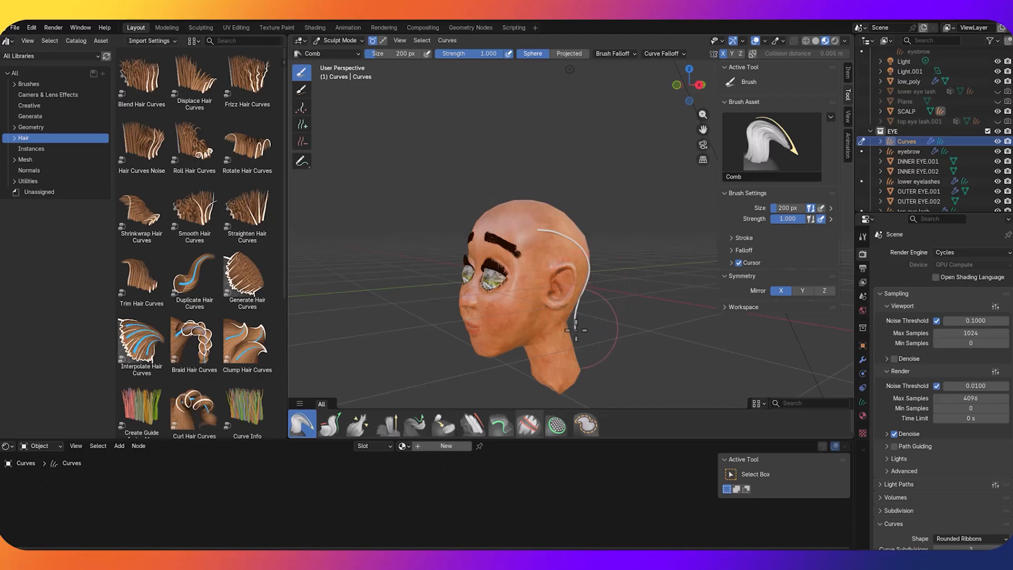
{"action": "middle_click_drag", "start_coordinate": [608, 329], "coordinate": [503, 339]}
{"action": "middle_click_drag", "start_coordinate": [611, 288], "coordinate": [668, 328]}
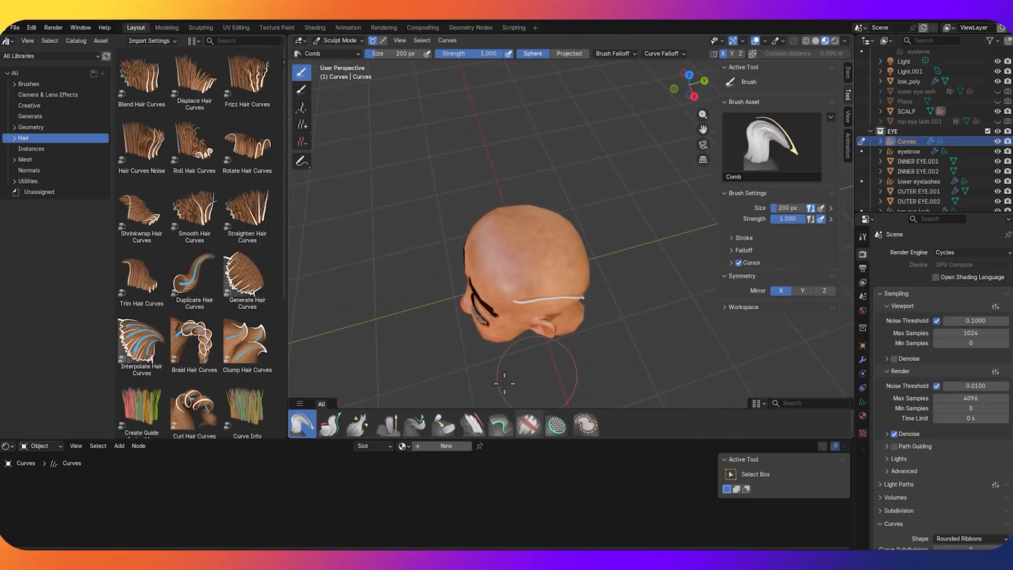
Add a second mirrored pair of curves on the top of the scalp with the Add brush
{"action": "left_click", "coordinate": [302, 125]}
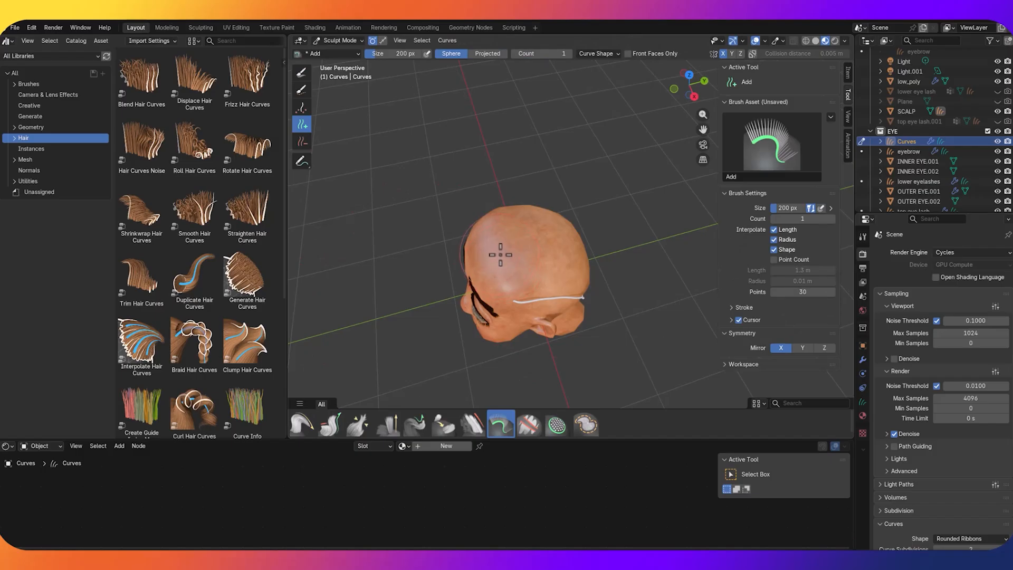
{"action": "middle_click_drag", "start_coordinate": [543, 253], "coordinate": [598, 159]}
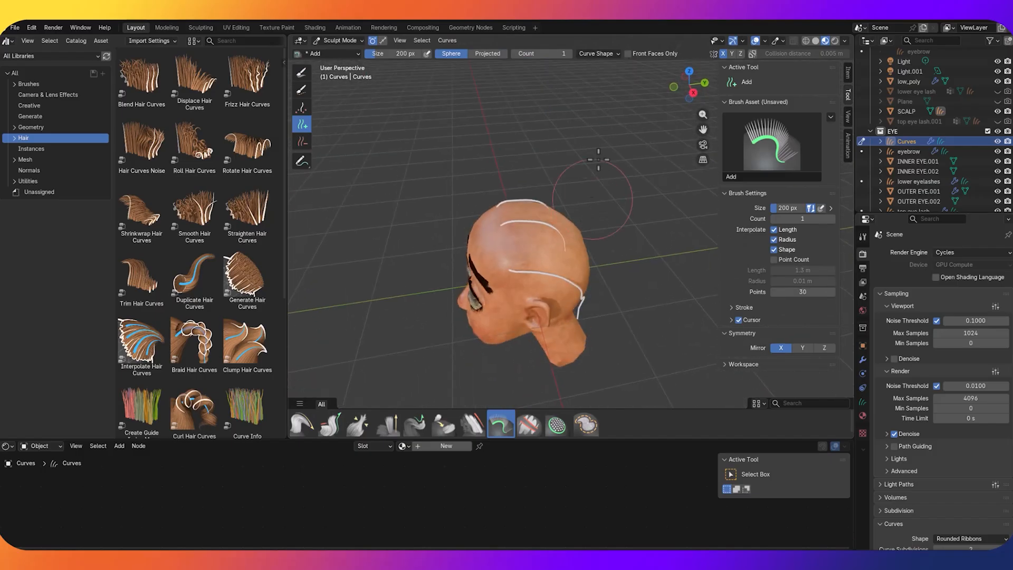
{"action": "left_click", "coordinate": [593, 53]}
{"action": "middle_click_drag", "start_coordinate": [559, 216], "coordinate": [485, 224]}
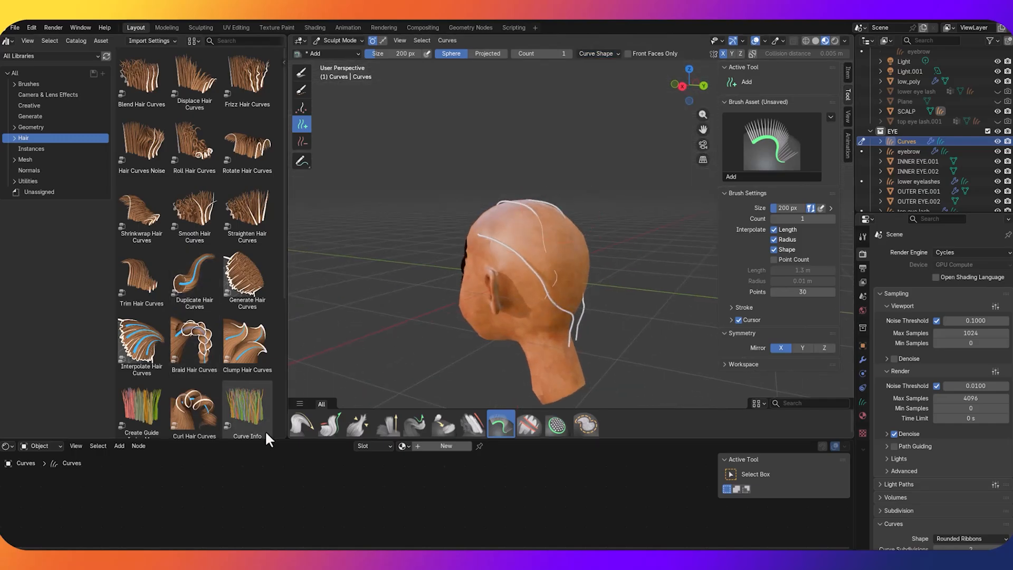
Comb the second curve pair from the top of the scalp backward and down behind the head
{"action": "left_click", "coordinate": [298, 424]}
{"action": "mouse_move", "coordinate": [553, 245]}
{"action": "left_mouse_down"}
{"action": "mouse_move", "coordinate": [543, 238]}
{"action": "mouse_move", "coordinate": [555, 265]}
{"action": "left_mouse_up"}
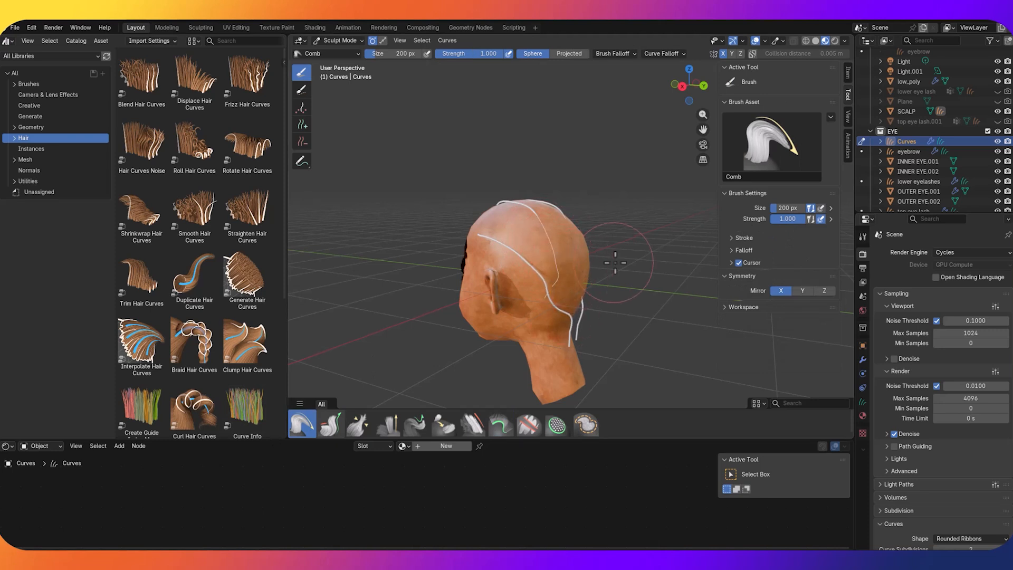
{"action": "middle_click_drag", "start_coordinate": [615, 263], "coordinate": [520, 218]}
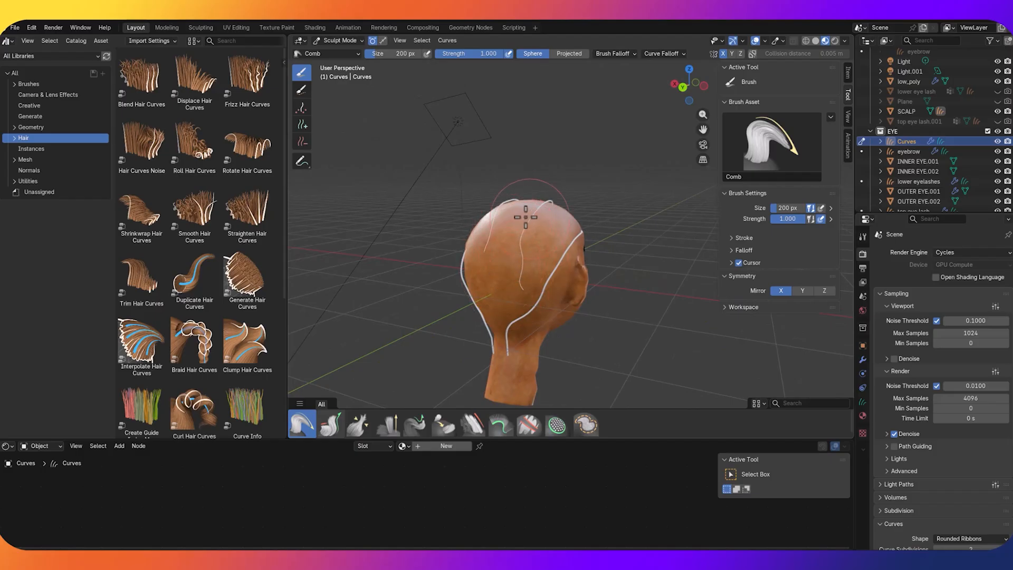
{"action": "middle_click_drag", "start_coordinate": [536, 219], "coordinate": [505, 214]}
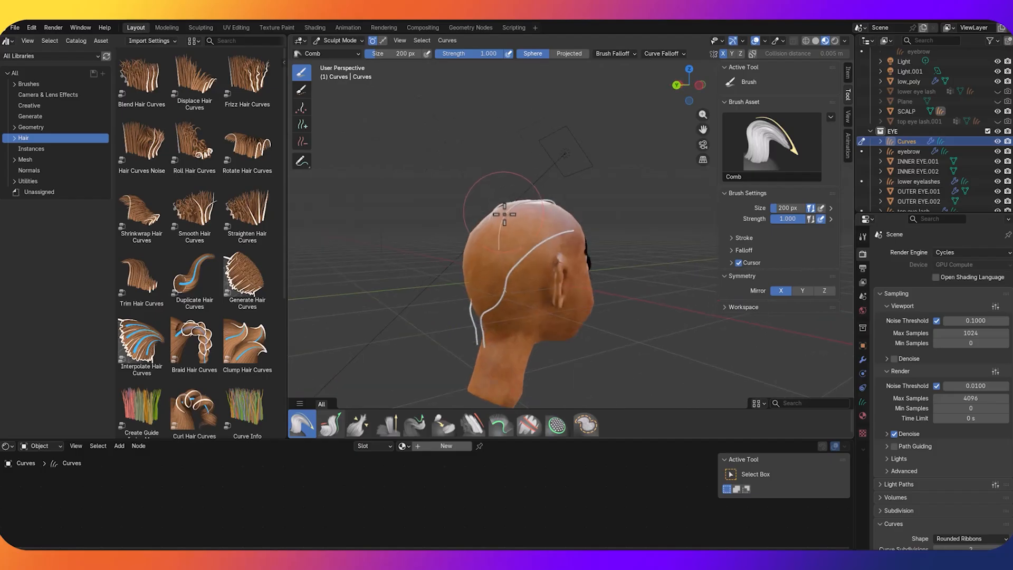
{"action": "mouse_move", "coordinate": [504, 215]}
{"action": "left_mouse_down"}
{"action": "mouse_move", "coordinate": [486, 207]}
{"action": "mouse_move", "coordinate": [486, 233]}
{"action": "mouse_move", "coordinate": [464, 203]}
{"action": "mouse_move", "coordinate": [477, 213]}
{"action": "mouse_move", "coordinate": [446, 247]}
{"action": "mouse_move", "coordinate": [460, 229]}
{"action": "mouse_move", "coordinate": [451, 309]}
{"action": "mouse_move", "coordinate": [453, 289]}
{"action": "left_mouse_up"}
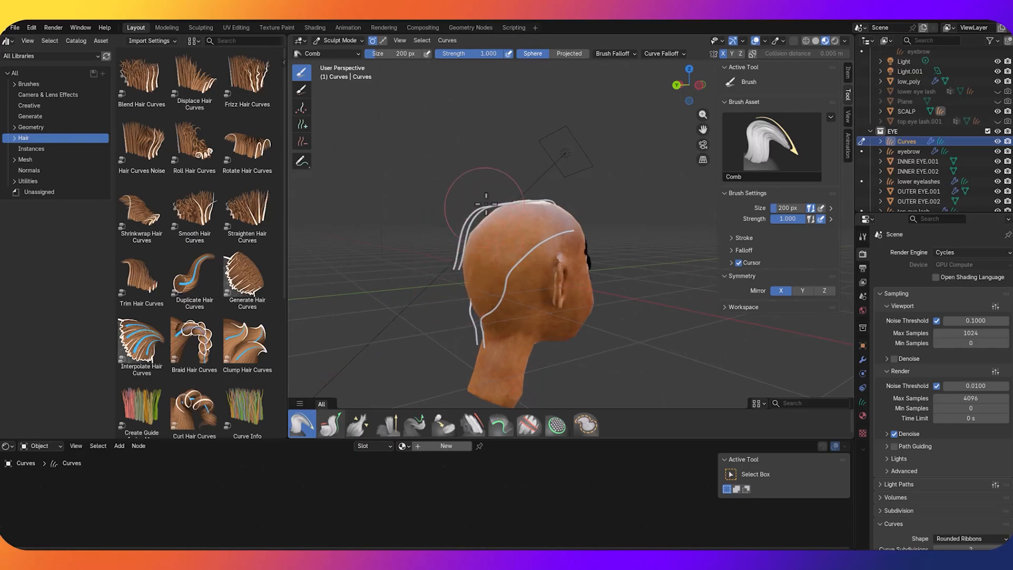
{"action": "mouse_move", "coordinate": [486, 203]}
{"action": "left_mouse_down"}
{"action": "mouse_move", "coordinate": [449, 238]}
{"action": "mouse_move", "coordinate": [449, 216]}
{"action": "mouse_move", "coordinate": [441, 308]}
{"action": "mouse_move", "coordinate": [458, 298]}
{"action": "mouse_move", "coordinate": [456, 288]}
{"action": "left_mouse_up"}
Comb the ends of the top curve pair inward at the back of the head, and undo the last comb stroke
{"action": "middle_click_drag", "start_coordinate": [503, 273], "coordinate": [562, 285]}
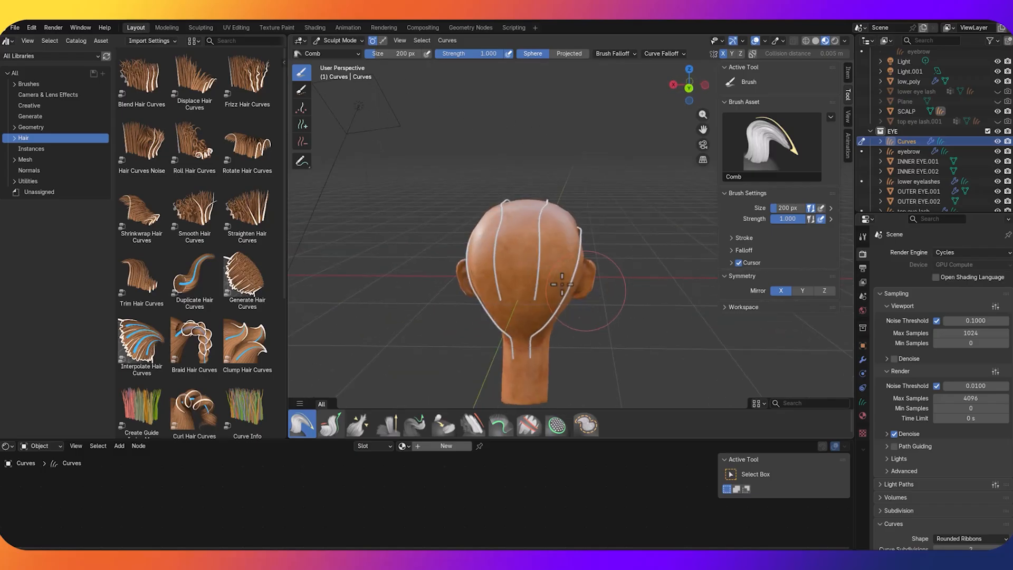
{"action": "left_click_drag", "start_coordinate": [490, 259], "coordinate": [501, 284]}
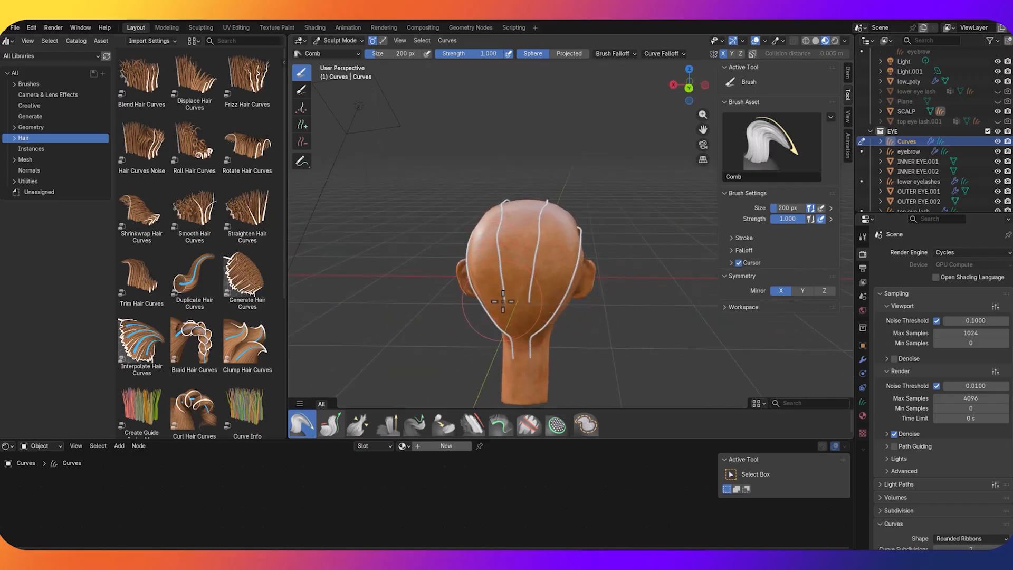
{"action": "left_click_drag", "start_coordinate": [488, 235], "coordinate": [490, 268]}
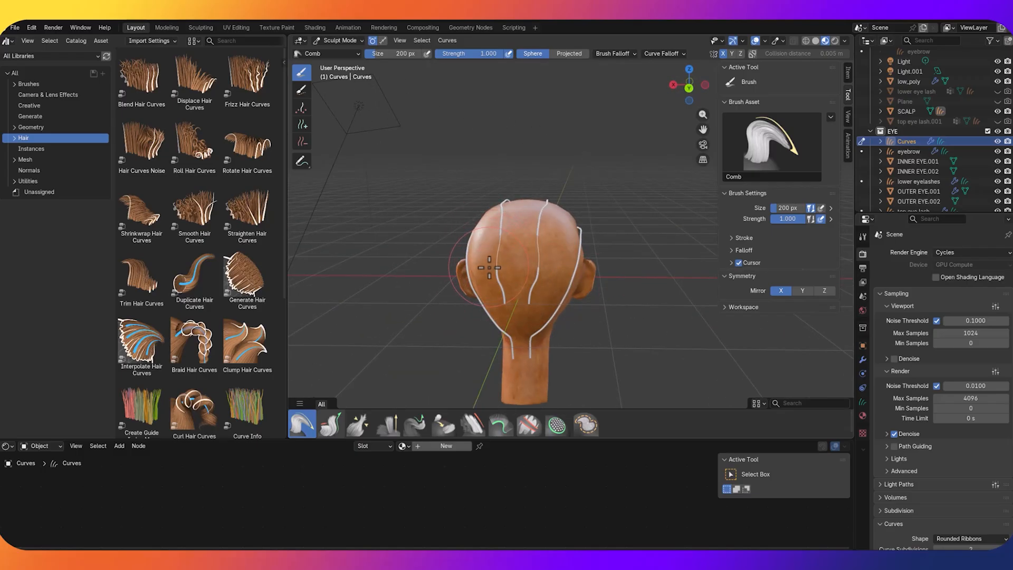
{"action": "key", "text": "ctrl+z"}
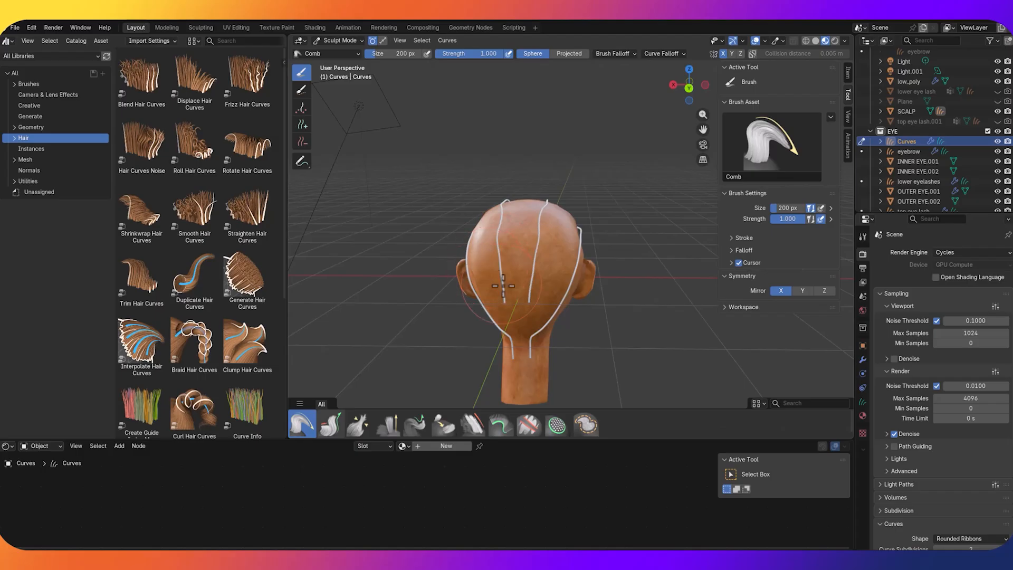
Lengthen the top curve pair down to the nape with the Grow/Shrink brush at 75 px, combing the ends inward
{"action": "left_click", "coordinate": [331, 426]}
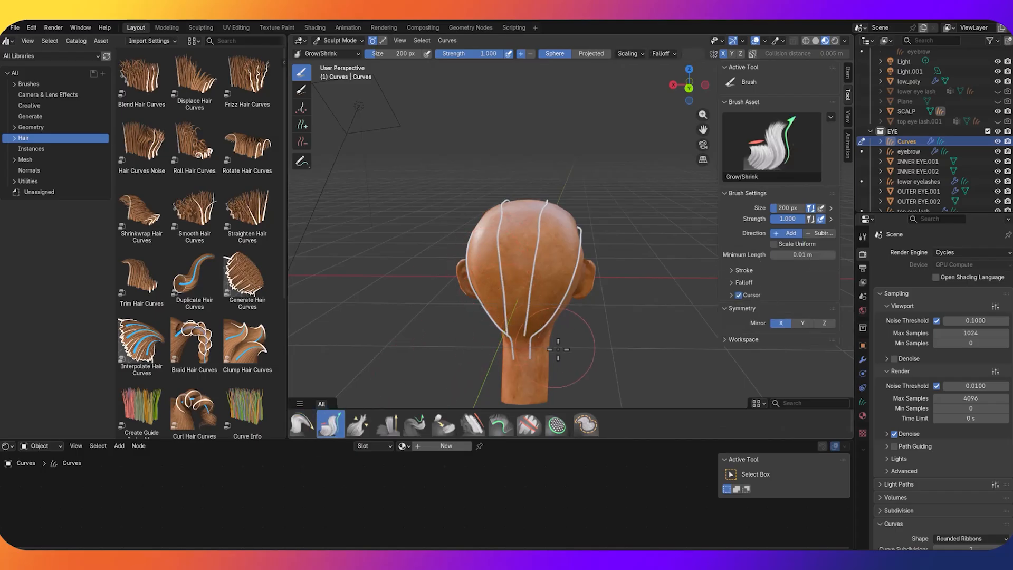
{"action": "middle_click_drag", "start_coordinate": [558, 349], "coordinate": [575, 316]}
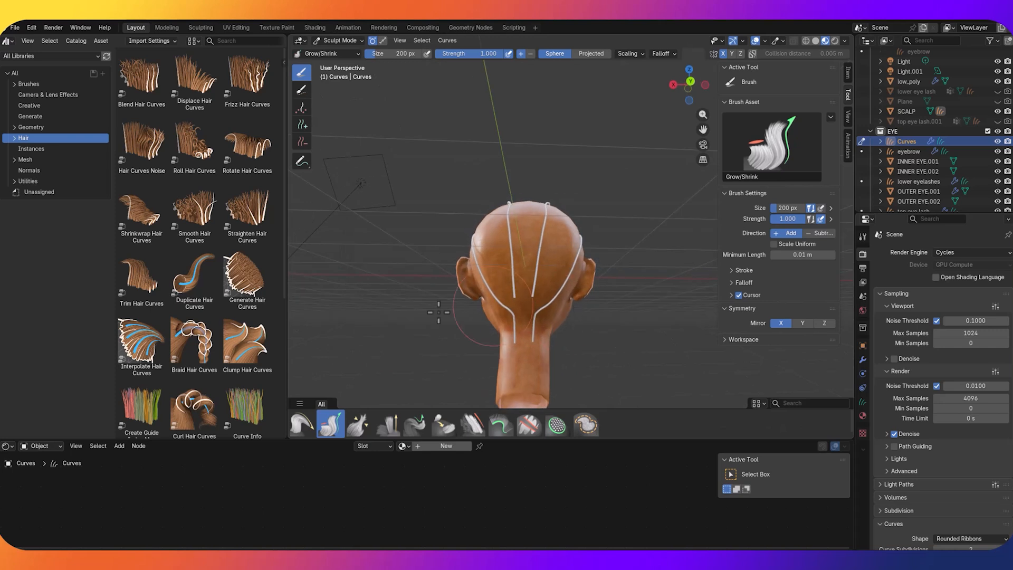
{"action": "left_click", "coordinate": [302, 425]}
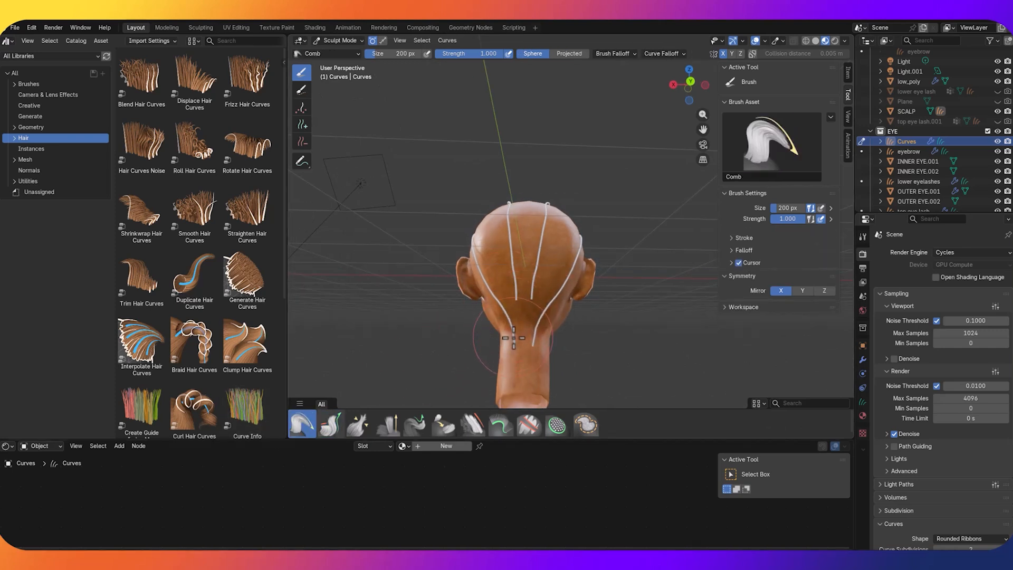
{"action": "left_click", "coordinate": [333, 427]}
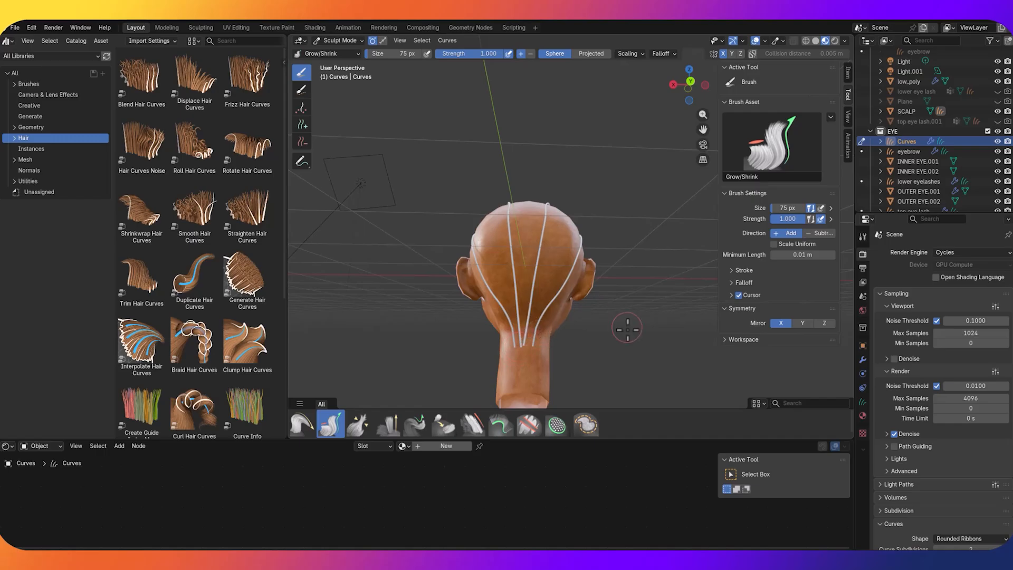
Enlarge the Comb brush to 153 px and comb the hanging curves flat against the back of the head
{"action": "middle_click_drag", "start_coordinate": [627, 329], "coordinate": [560, 344]}
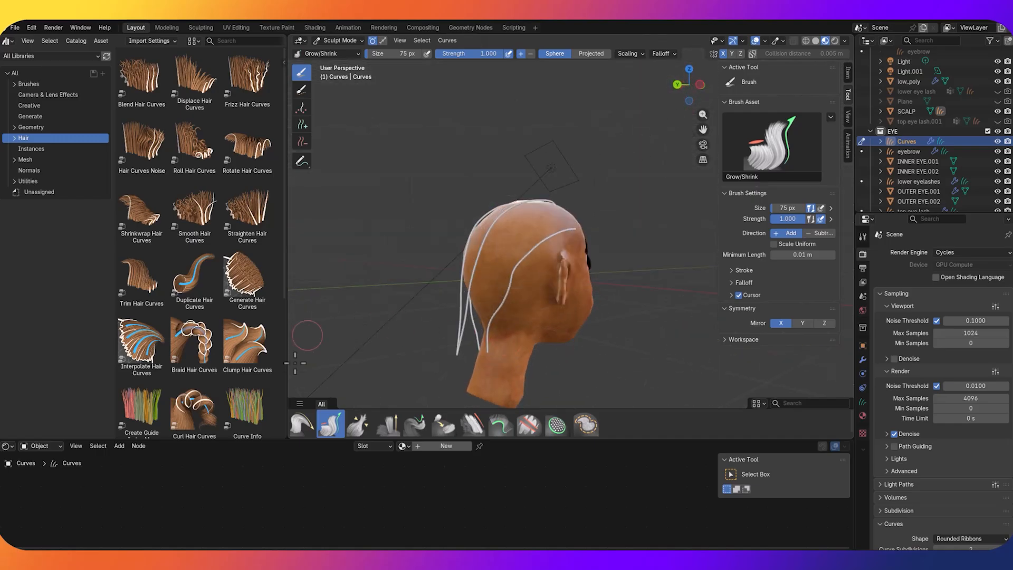
{"action": "left_click", "coordinate": [309, 419]}
{"action": "middle_click_drag", "start_coordinate": [656, 351], "coordinate": [366, 339]}
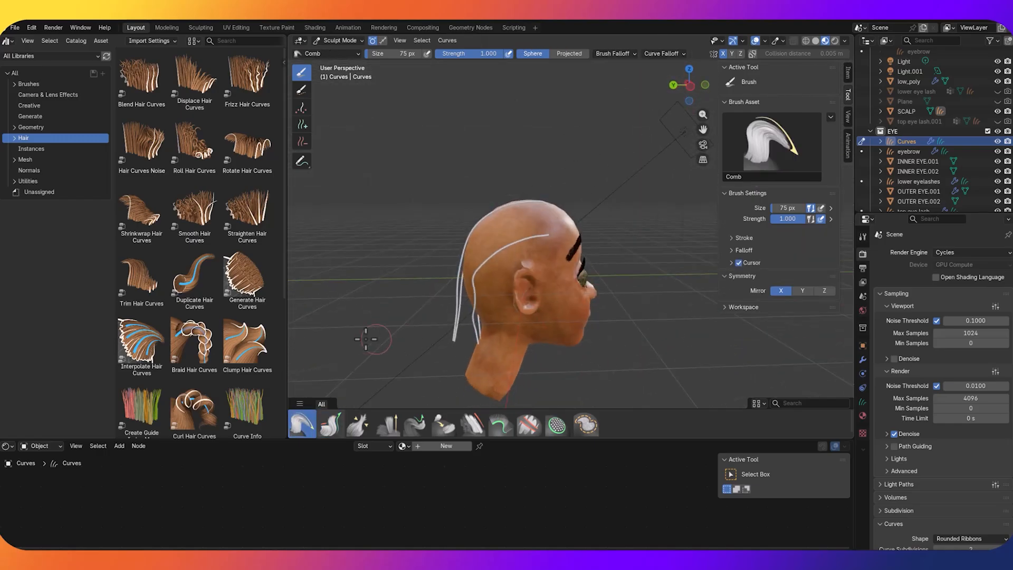
{"action": "key", "text": "f"}
{"action": "left_click", "coordinate": [413, 327]}
{"action": "left_click_drag", "start_coordinate": [451, 313], "coordinate": [468, 335]}
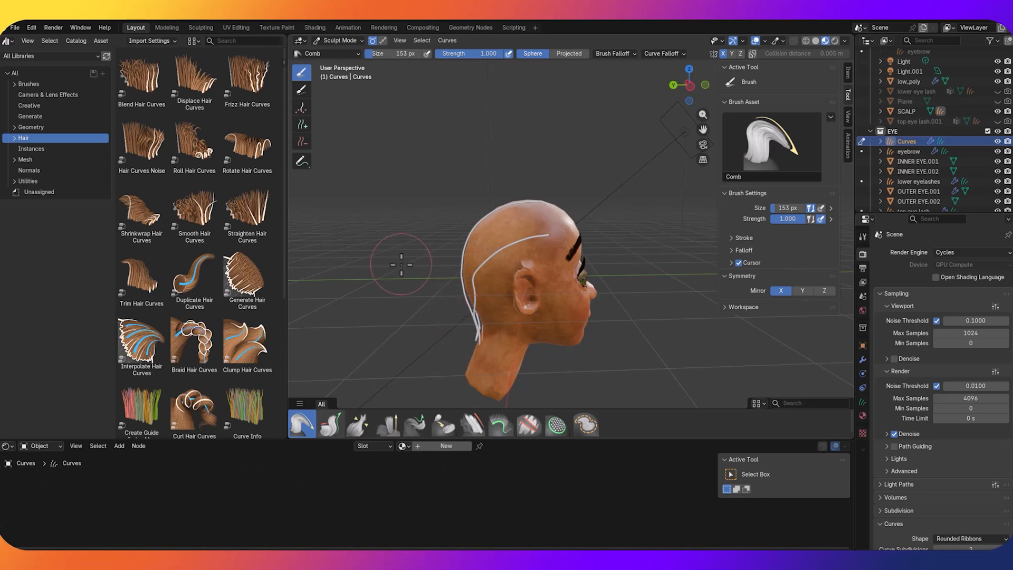
Reduce the Comb brush to 99 px and gather both curve pairs closer together at the nape
{"action": "middle_click_drag", "start_coordinate": [401, 264], "coordinate": [632, 267]}
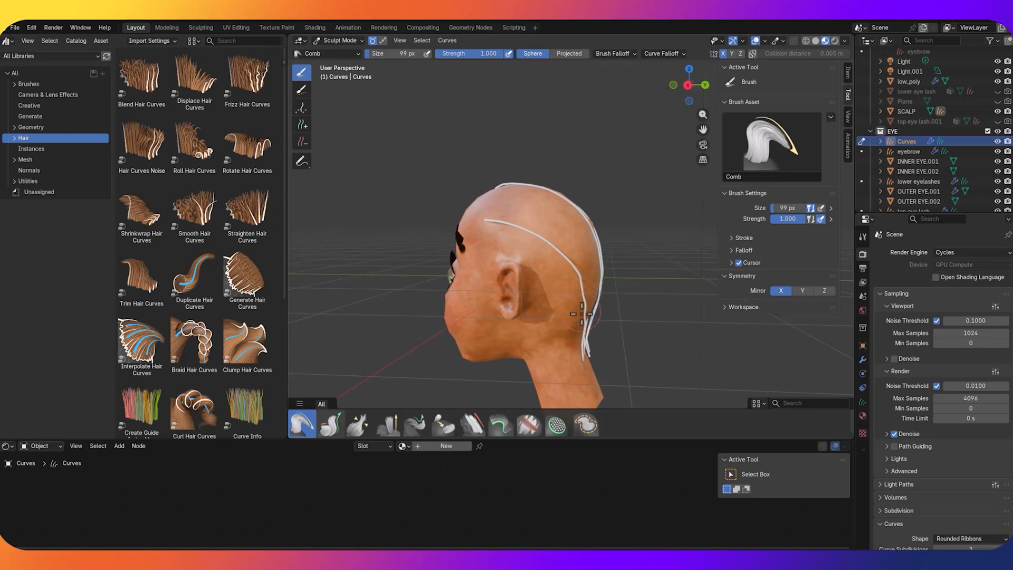
{"action": "middle_click_drag", "start_coordinate": [630, 322], "coordinate": [515, 336]}
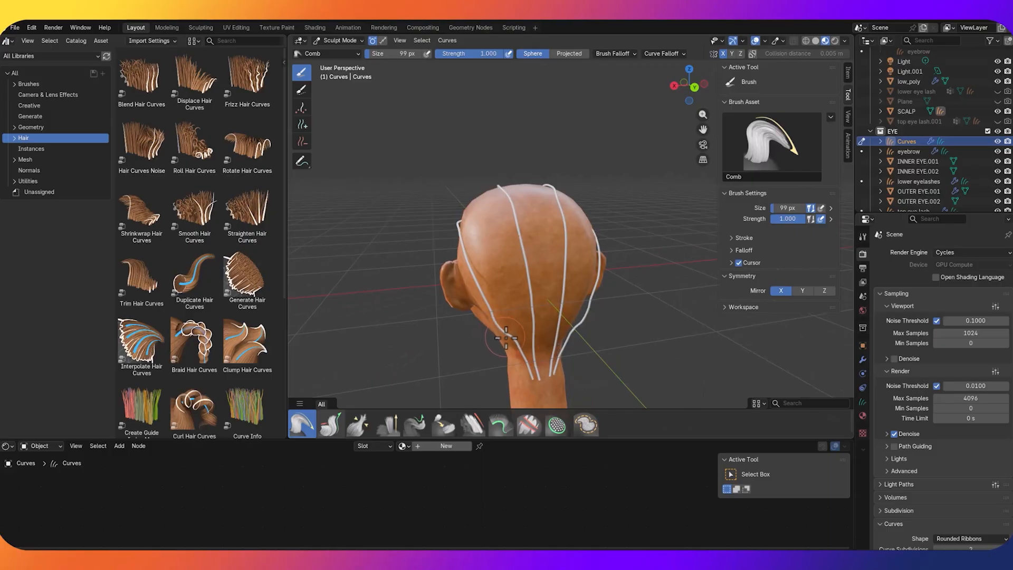
{"action": "mouse_move", "coordinate": [628, 328]}
{"action": "middle_mouse_down"}
{"action": "mouse_move", "coordinate": [573, 313]}
{"action": "mouse_move", "coordinate": [703, 343]}
{"action": "mouse_move", "coordinate": [686, 342]}
{"action": "mouse_move", "coordinate": [724, 340]}
{"action": "middle_mouse_up"}
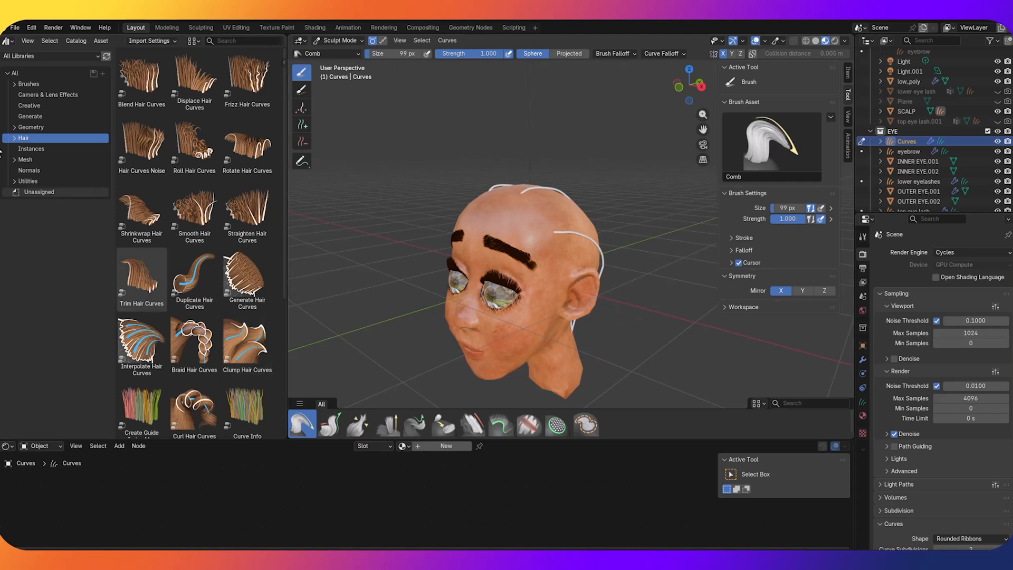
Change the lower editor to the Geometry Node Editor and enlarge its area
{"action": "left_click", "coordinate": [6, 446]}
{"action": "left_click", "coordinate": [36, 379]}
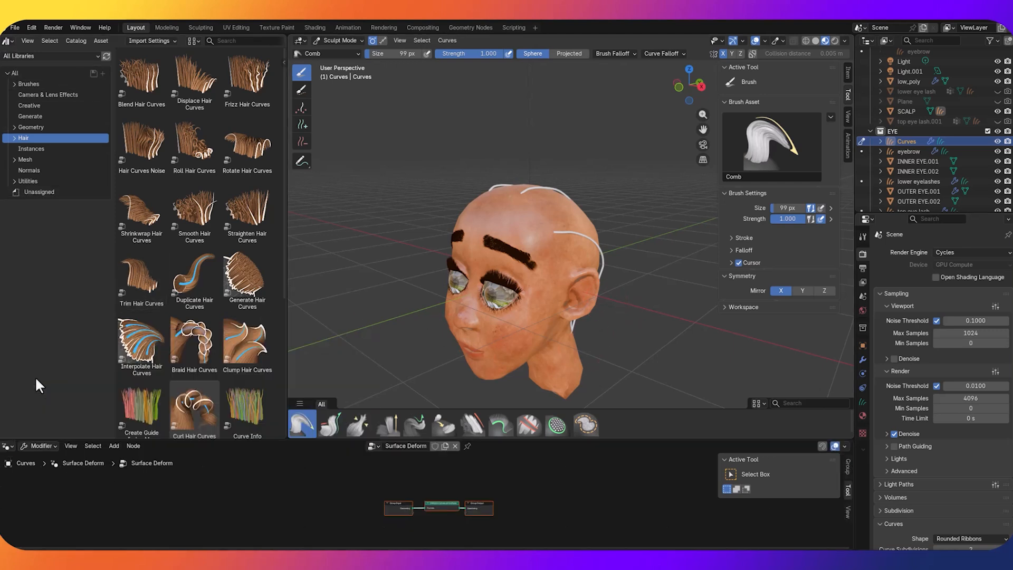
{"action": "left_click_drag", "start_coordinate": [627, 369], "coordinate": [626, 406]}
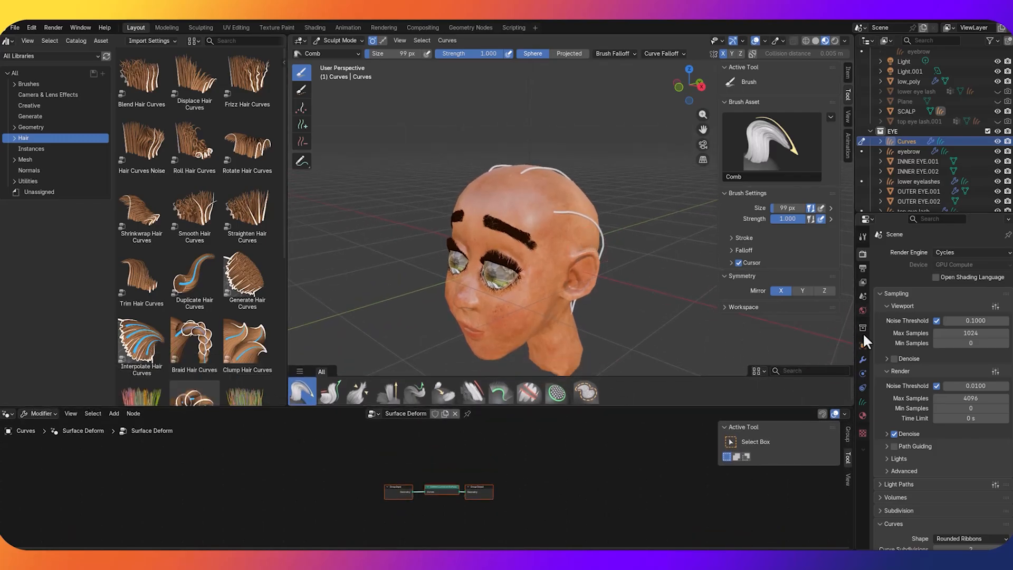
Show the modifier settings of the hair curves and hide the 3D viewport's sidebar
{"action": "left_click", "coordinate": [861, 359]}
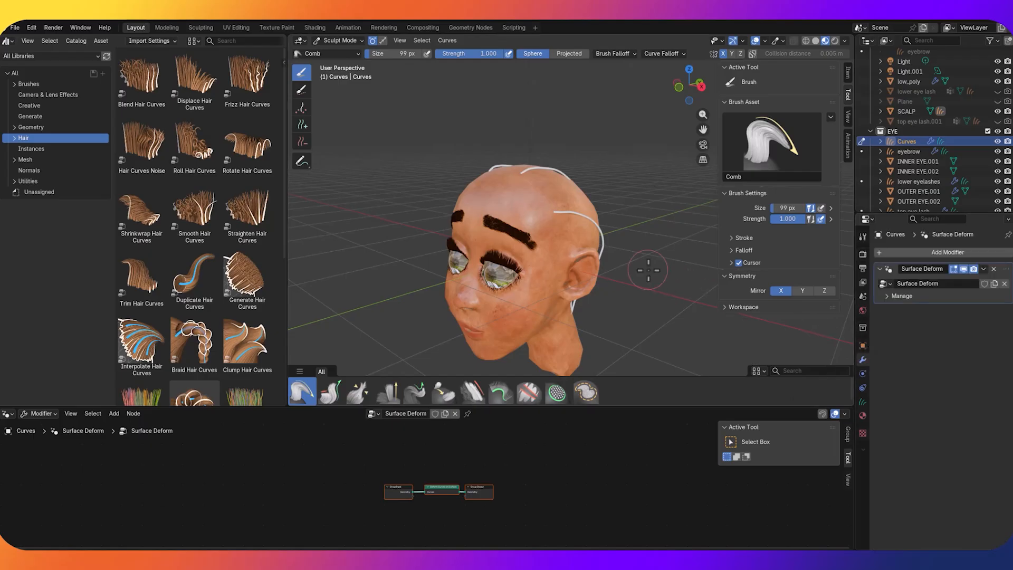
{"action": "scroll", "coordinate": [650, 272], "scroll_direction": "up", "scroll_amount": 3}
{"action": "middle_click_drag", "start_coordinate": [662, 283], "coordinate": [656, 289]}
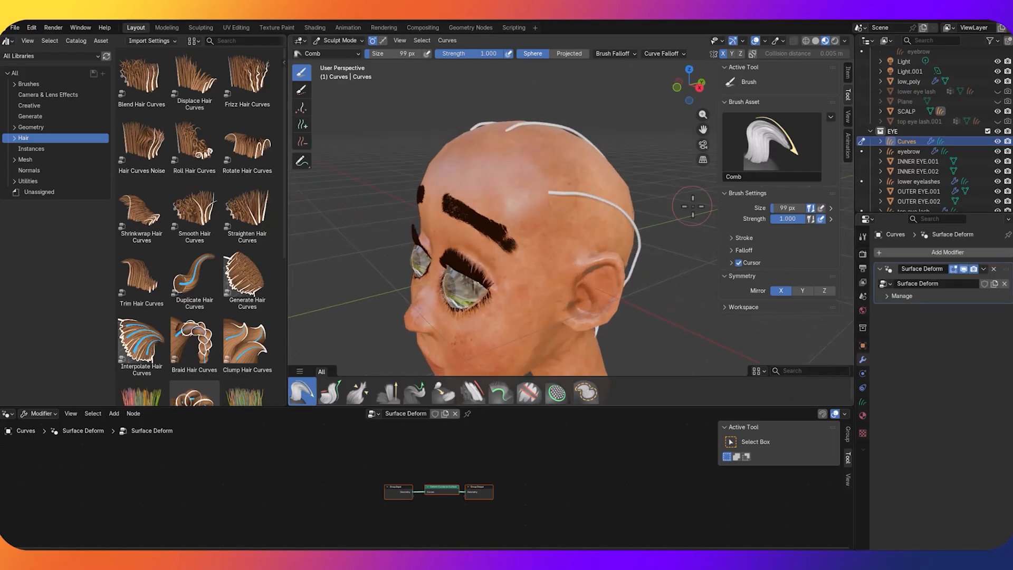
{"action": "key", "text": "n"}
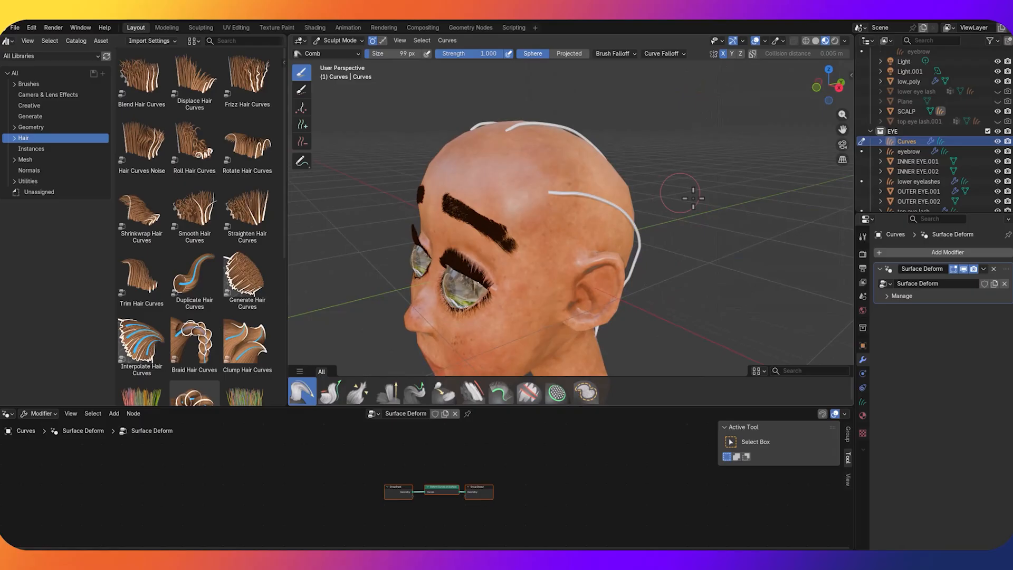
{"action": "mouse_move", "coordinate": [688, 195]}
{"action": "middle_mouse_down"}
{"action": "mouse_move", "coordinate": [707, 210]}
{"action": "mouse_move", "coordinate": [675, 205]}
{"action": "middle_mouse_up"}
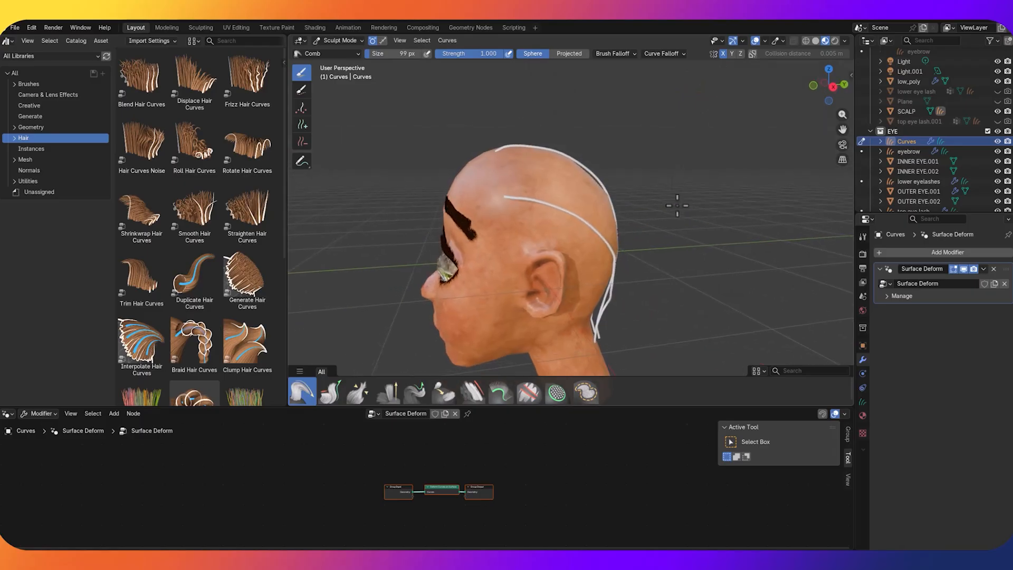
Add a Geometry Nodes modifier with a new node group to the curves and name the group braid
{"action": "left_click", "coordinate": [945, 250]}
{"action": "left_click", "coordinate": [918, 342]}
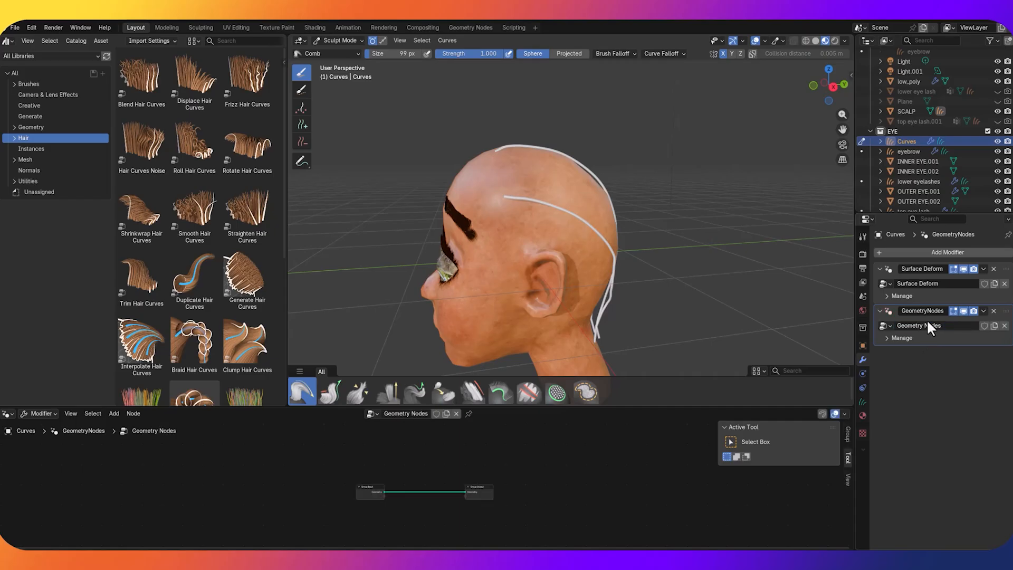
{"action": "double_click", "coordinate": [928, 323]}
{"action": "type", "text": "braid"}
{"action": "key", "text": "Return"}
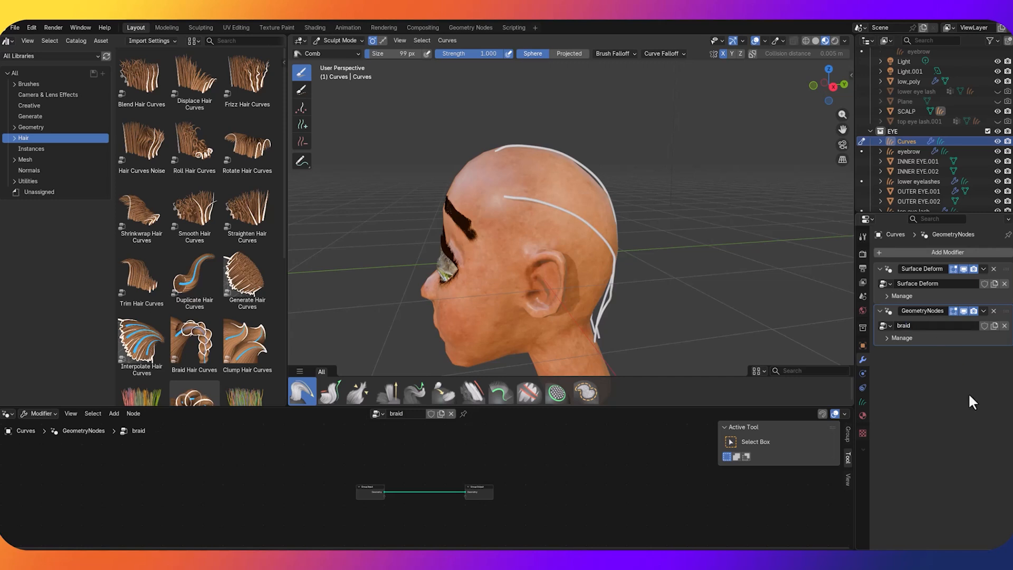
Move the Group Input and Group Output nodes far apart to make room between them
{"action": "scroll", "coordinate": [383, 506], "scroll_direction": "up", "scroll_amount": 1}
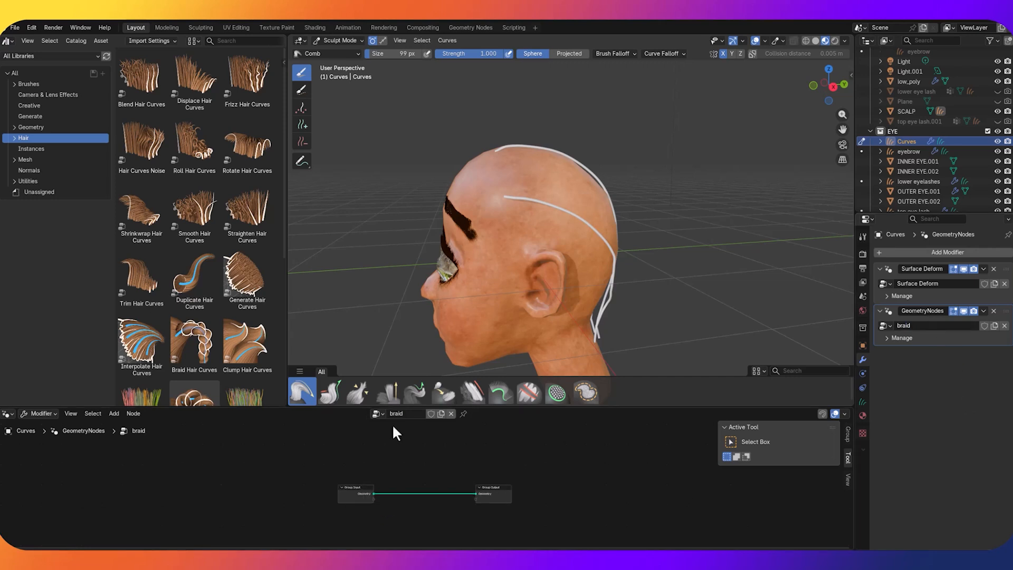
{"action": "scroll", "coordinate": [477, 467], "scroll_direction": "up", "scroll_amount": 3}
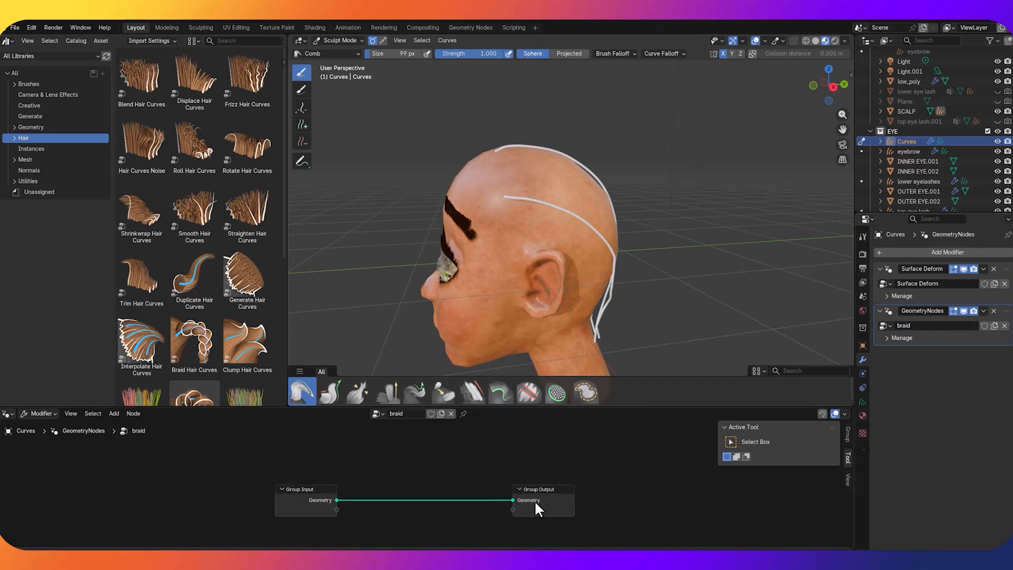
{"action": "left_click_drag", "start_coordinate": [533, 500], "coordinate": [648, 490]}
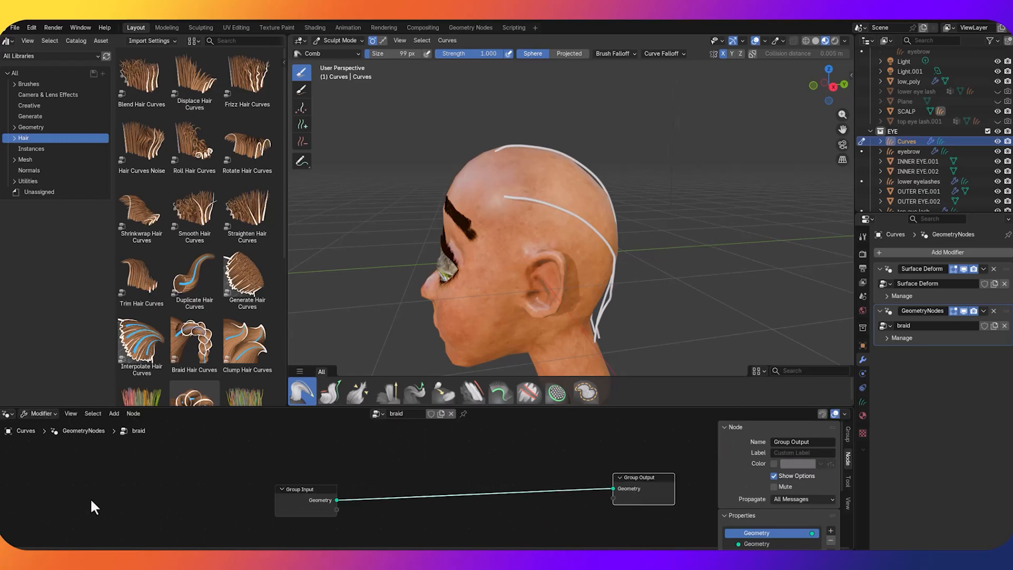
{"action": "left_click_drag", "start_coordinate": [275, 513], "coordinate": [87, 501]}
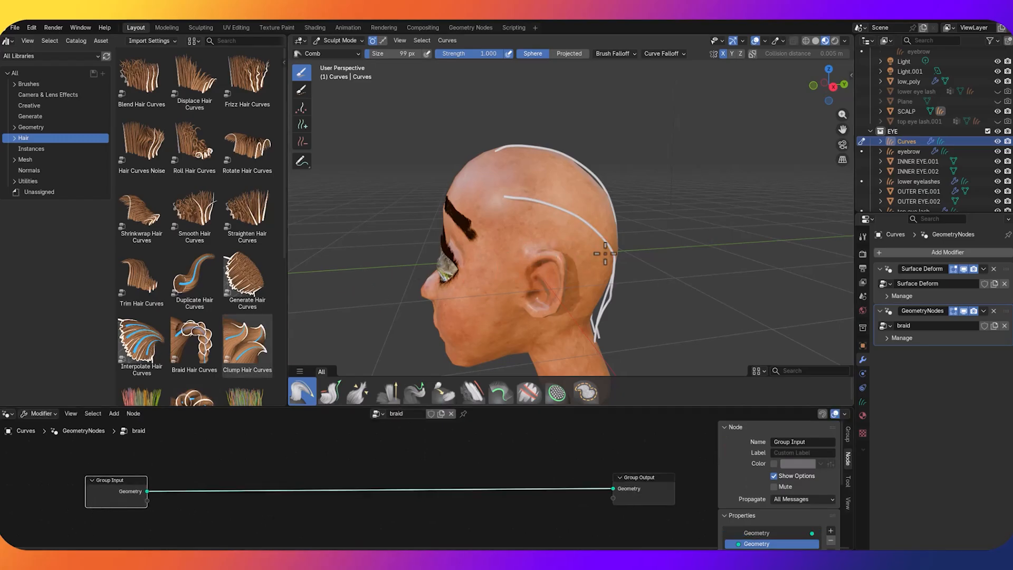
Switch the curves' viewport display shape in the render settings to Strand and back to Strip
{"action": "mouse_move", "coordinate": [668, 242]}
{"action": "middle_mouse_down"}
{"action": "mouse_move", "coordinate": [633, 226]}
{"action": "mouse_move", "coordinate": [657, 235]}
{"action": "middle_mouse_up"}
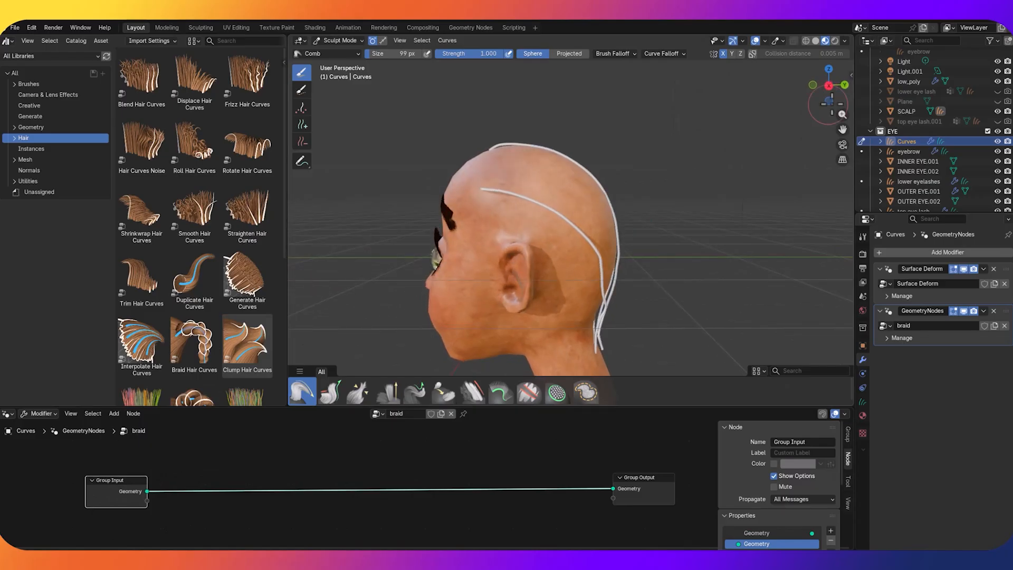
{"action": "left_click", "coordinate": [862, 255]}
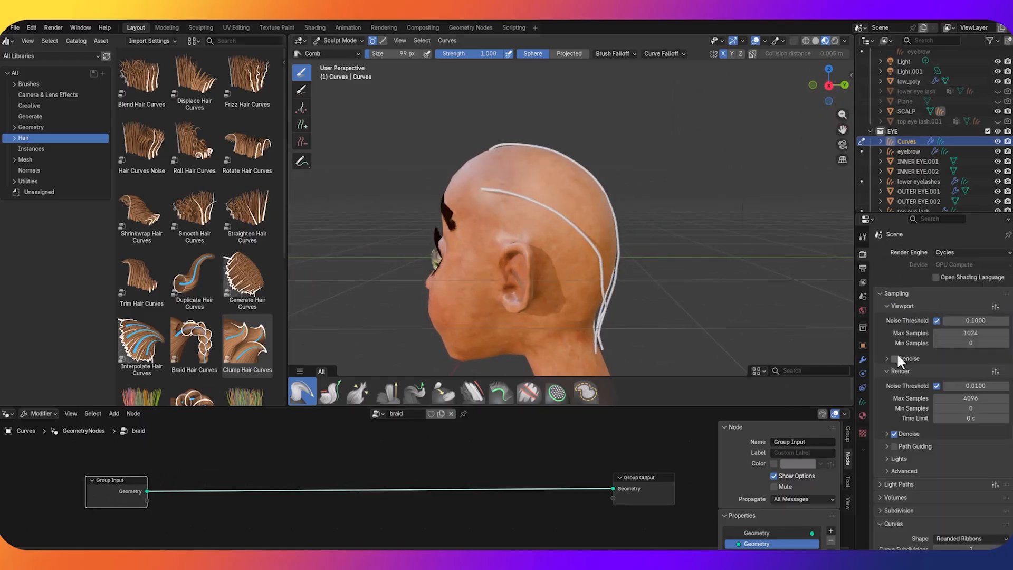
{"action": "scroll", "coordinate": [891, 370], "scroll_direction": "down", "scroll_amount": 5}
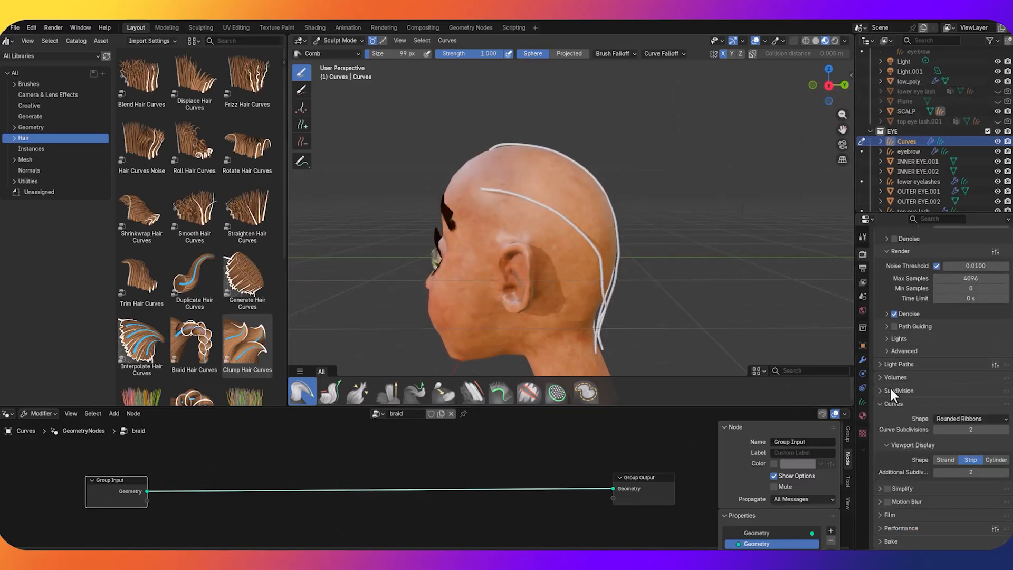
{"action": "left_click", "coordinate": [945, 460]}
{"action": "left_click", "coordinate": [969, 461]}
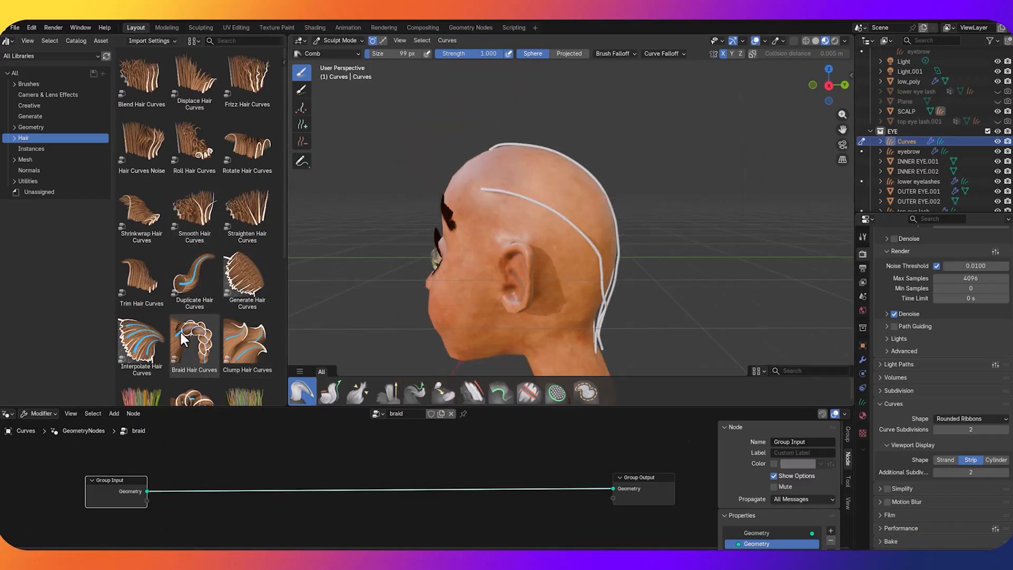
Insert the Set Hair Curve Profile hair asset into the braid node tree between the Group Input and Group Output nodes
{"action": "scroll", "coordinate": [176, 305], "scroll_direction": "down", "scroll_amount": 4}
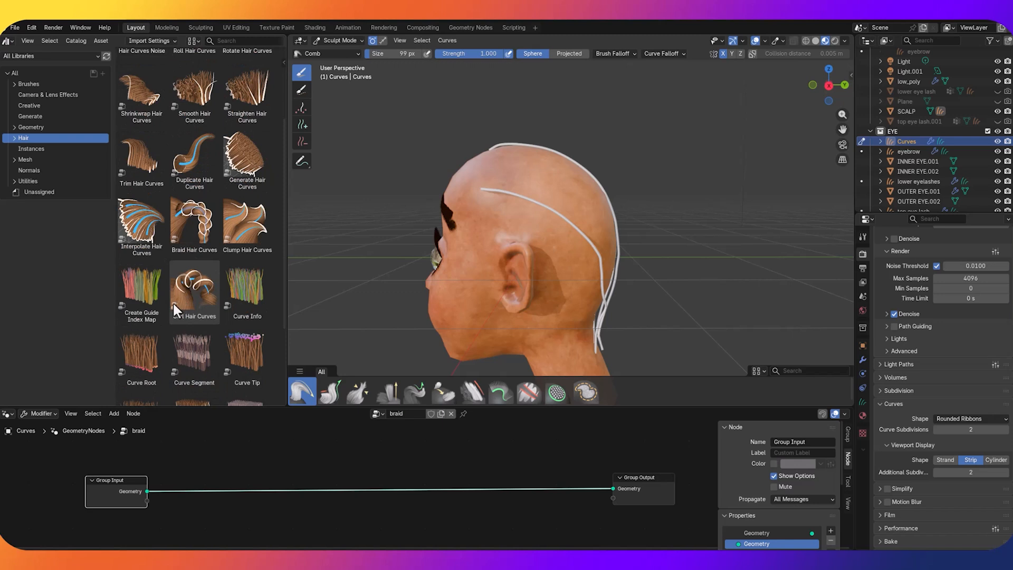
{"action": "scroll", "coordinate": [173, 299], "scroll_direction": "down", "scroll_amount": 4}
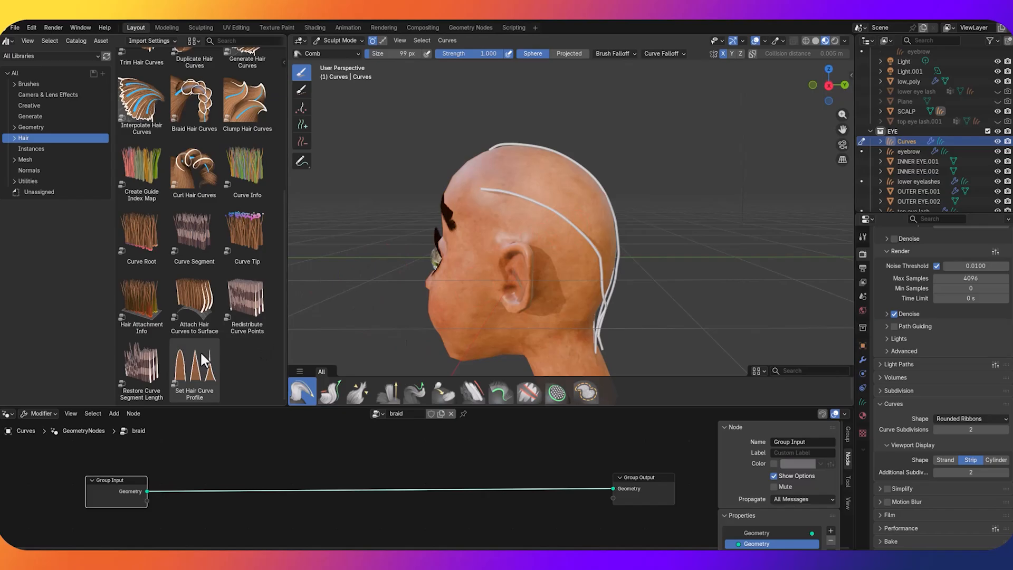
{"action": "left_click_drag", "start_coordinate": [202, 361], "coordinate": [203, 477]}
{"action": "left_click", "coordinate": [203, 472]}
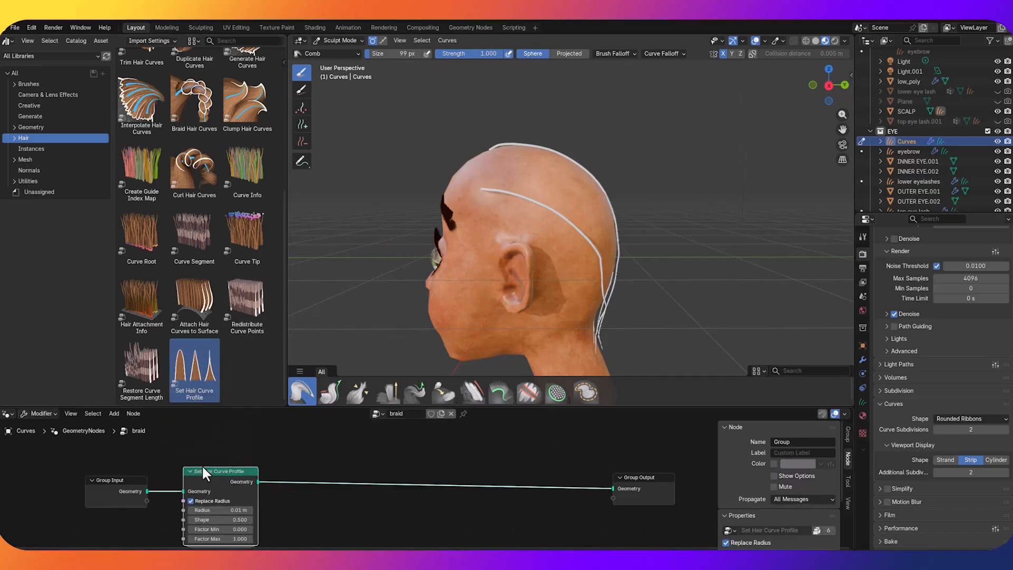
Lower the Factor Max of the Set Hair Curve Profile node to 0.1
{"action": "scroll", "coordinate": [201, 459], "scroll_direction": "up", "scroll_amount": 2}
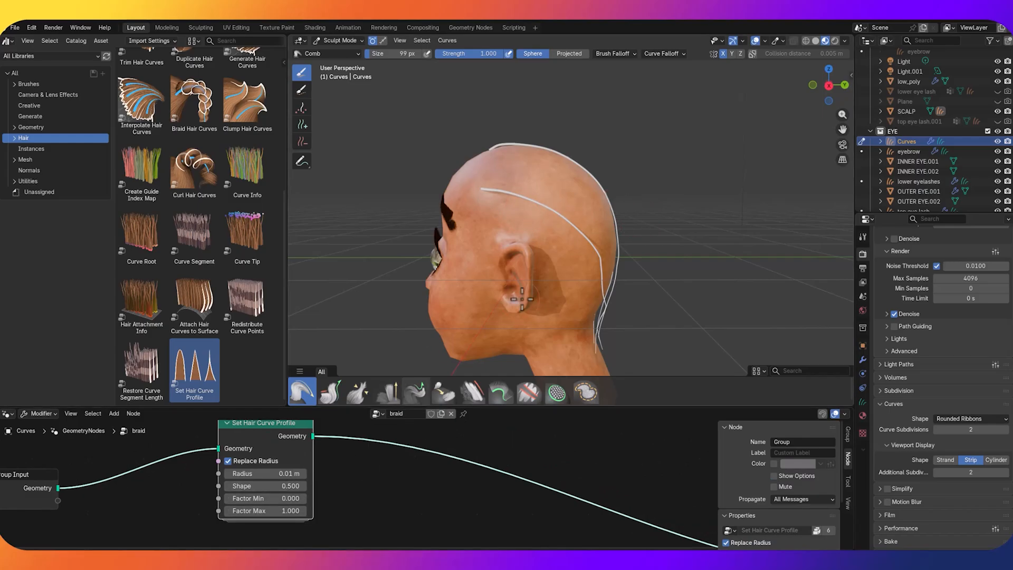
{"action": "middle_click_drag", "start_coordinate": [630, 285], "coordinate": [506, 316]}
{"action": "left_click_drag", "start_coordinate": [283, 511], "coordinate": [253, 511]}
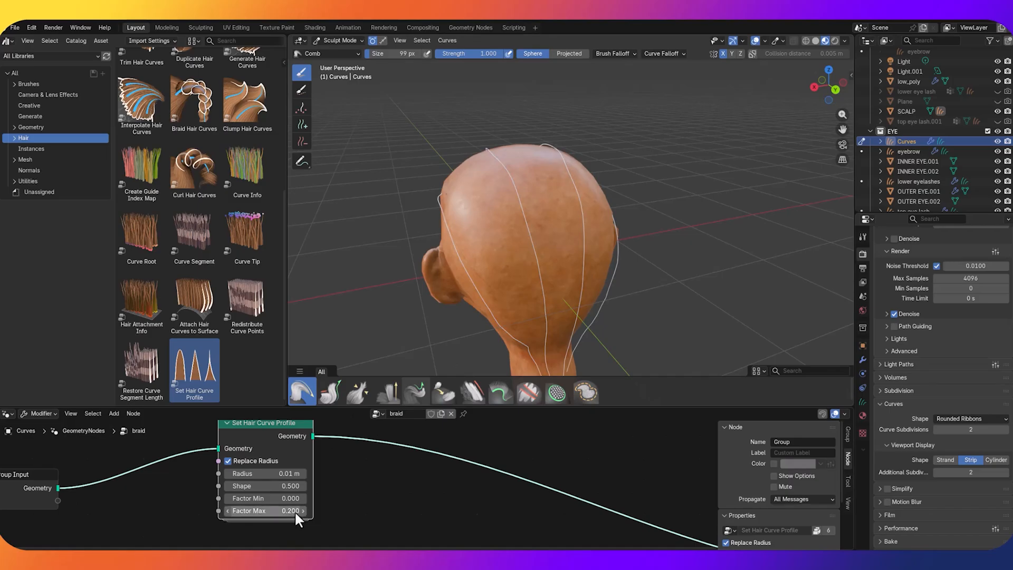
{"action": "middle_click_drag", "start_coordinate": [637, 256], "coordinate": [672, 288]}
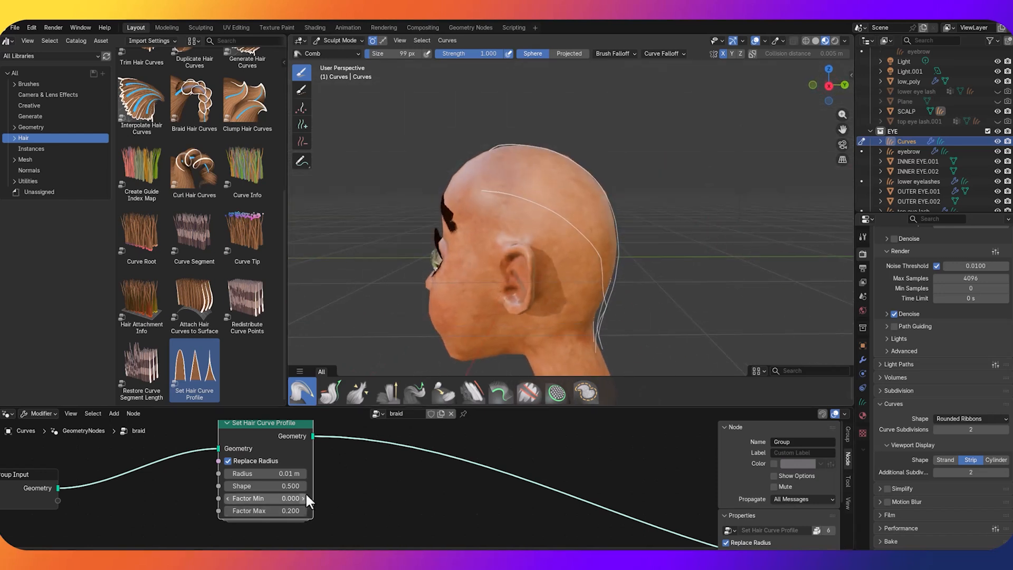
{"action": "scroll", "coordinate": [589, 257], "scroll_direction": "up", "scroll_amount": 5}
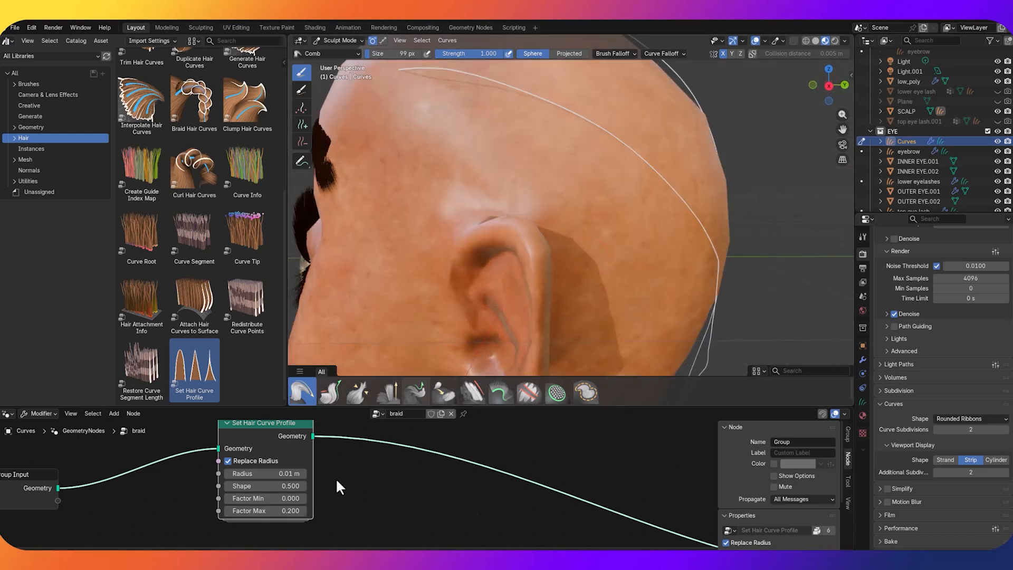
{"action": "left_click", "coordinate": [296, 508]}
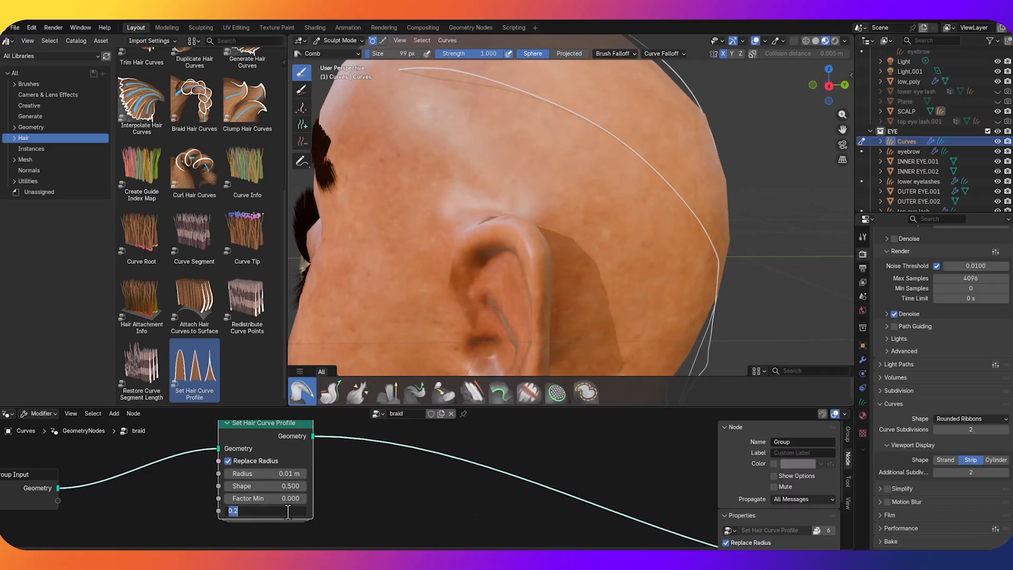
{"action": "left_click_drag", "start_coordinate": [232, 510], "coordinate": [242, 517]}
{"action": "type", "text": "1"}
{"action": "key", "text": "Return"}
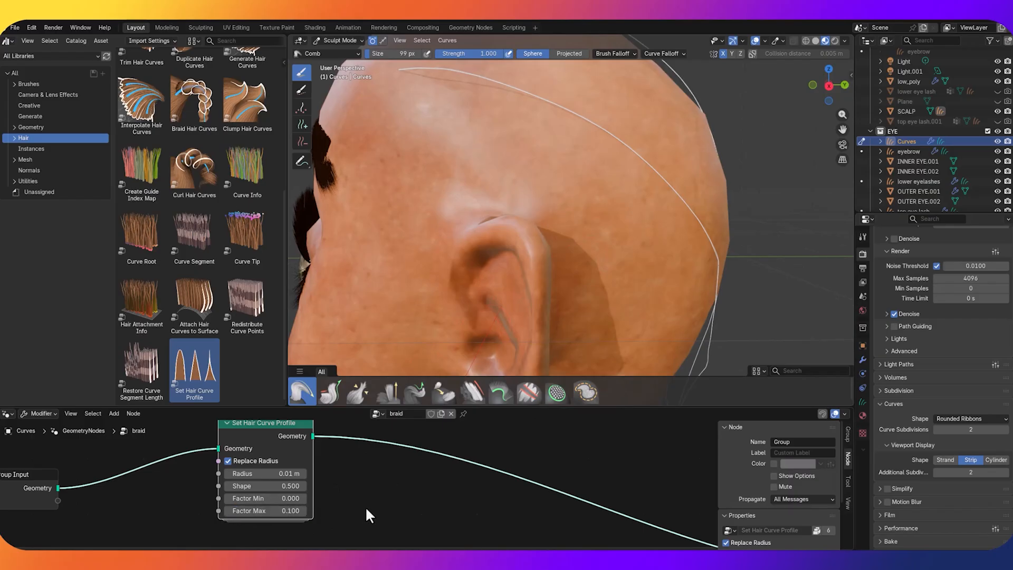
{"action": "scroll", "coordinate": [652, 219], "scroll_direction": "down", "scroll_amount": 5}
{"action": "mouse_move", "coordinate": [652, 219]}
{"action": "middle_mouse_down"}
{"action": "mouse_move", "coordinate": [580, 232]}
{"action": "mouse_move", "coordinate": [644, 216]}
{"action": "middle_mouse_up"}
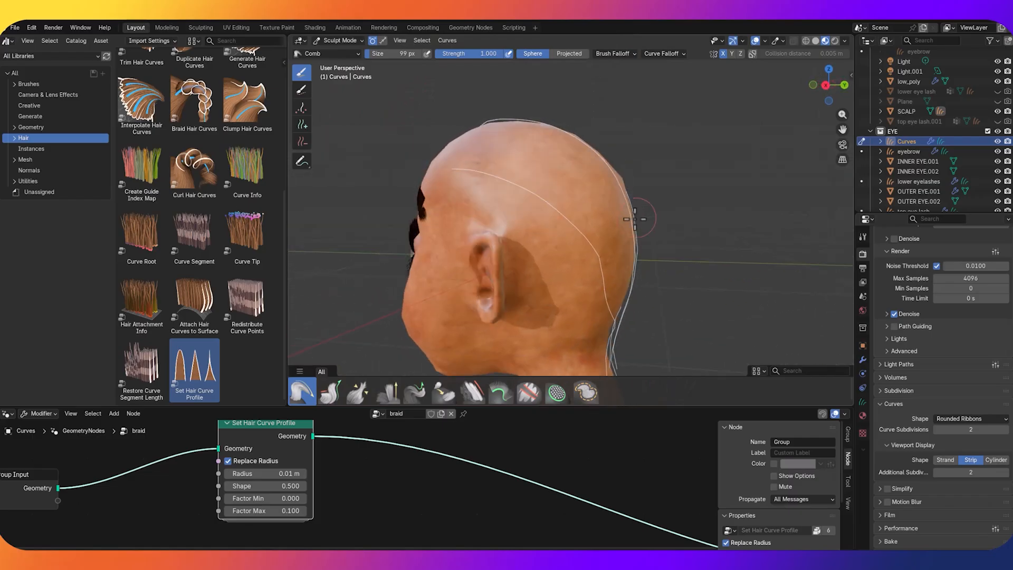
Insert the Duplicate Hair Curves hair asset into the node tree between Set Hair Curve Profile and the Group Output
{"action": "scroll", "coordinate": [229, 433], "scroll_direction": "down", "scroll_amount": 2}
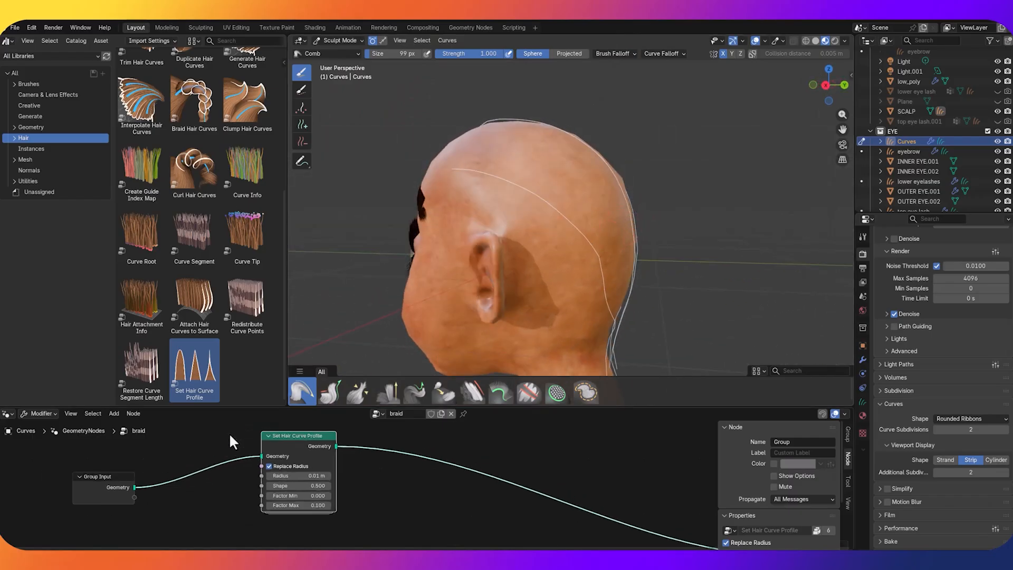
{"action": "scroll", "coordinate": [284, 439], "scroll_direction": "down", "scroll_amount": 2}
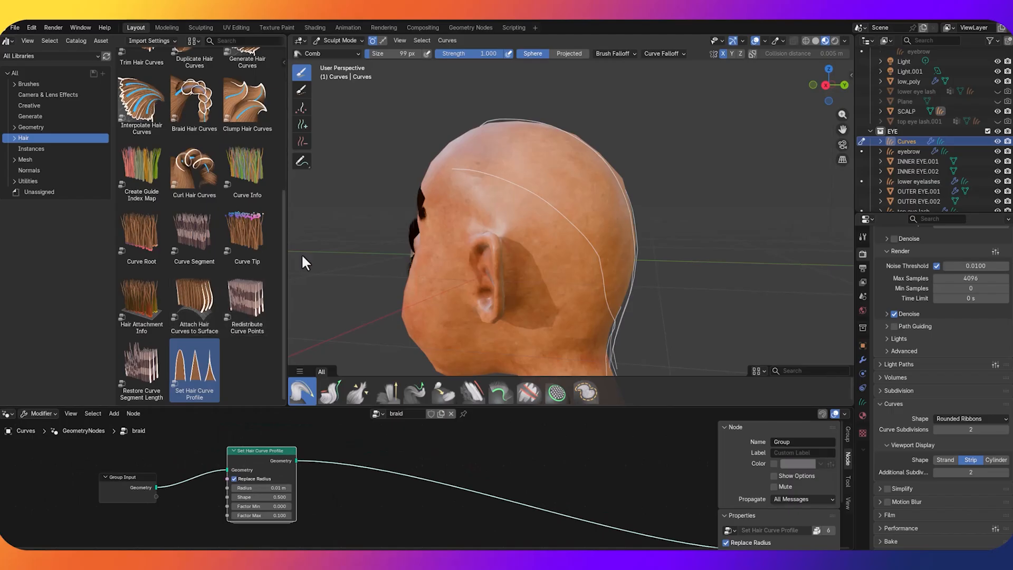
{"action": "middle_click_drag", "start_coordinate": [686, 218], "coordinate": [642, 232]}
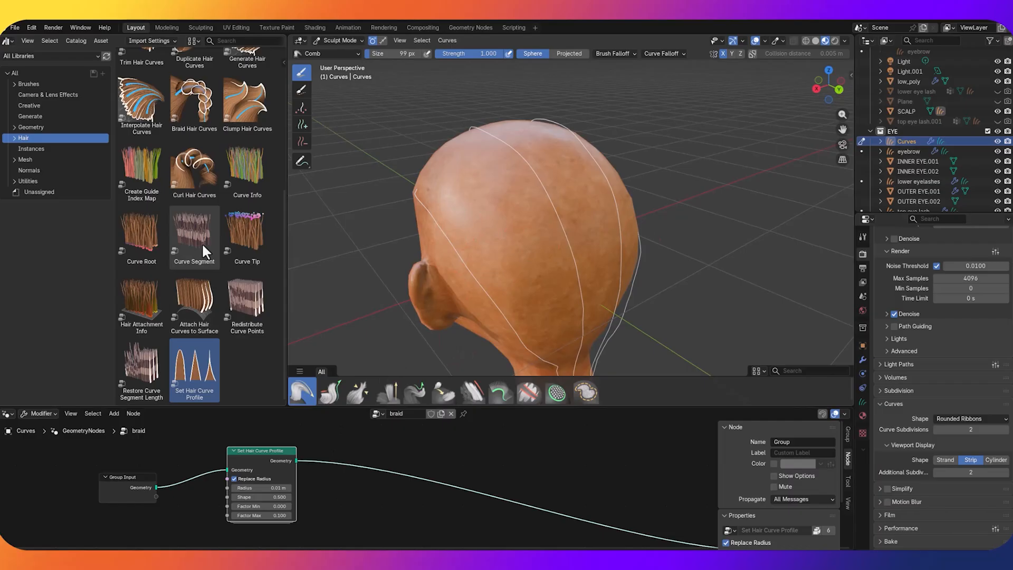
{"action": "scroll", "coordinate": [219, 191], "scroll_direction": "up", "scroll_amount": 9}
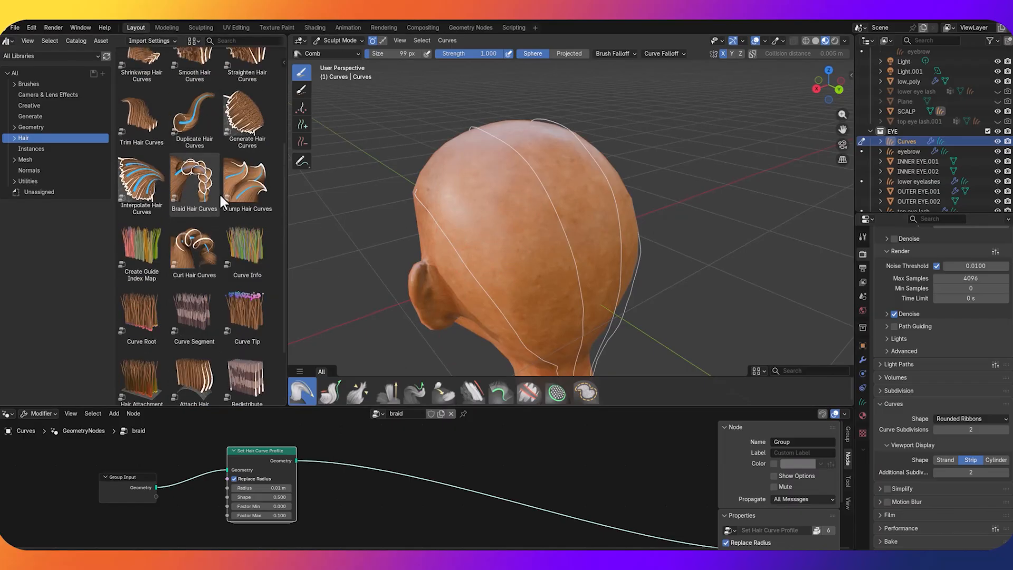
{"action": "scroll", "coordinate": [198, 264], "scroll_direction": "down", "scroll_amount": 5}
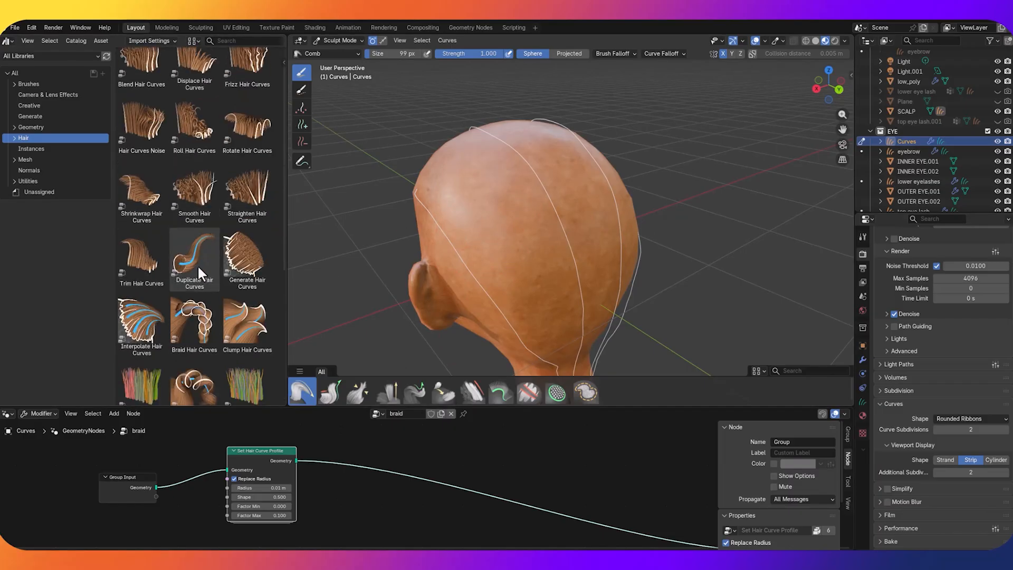
{"action": "scroll", "coordinate": [189, 262], "scroll_direction": "down", "scroll_amount": 7}
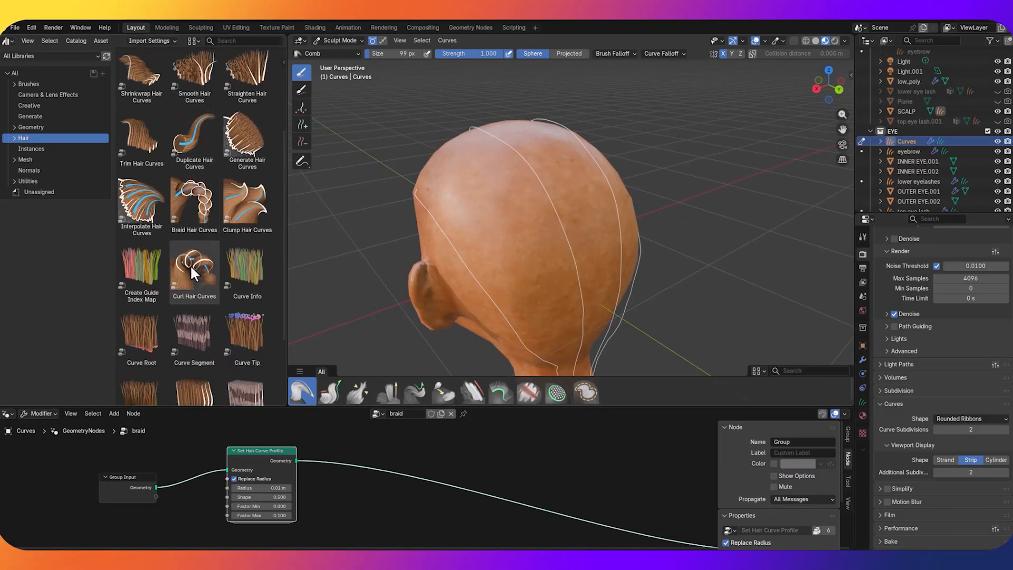
{"action": "scroll", "coordinate": [191, 261], "scroll_direction": "up", "scroll_amount": 12}
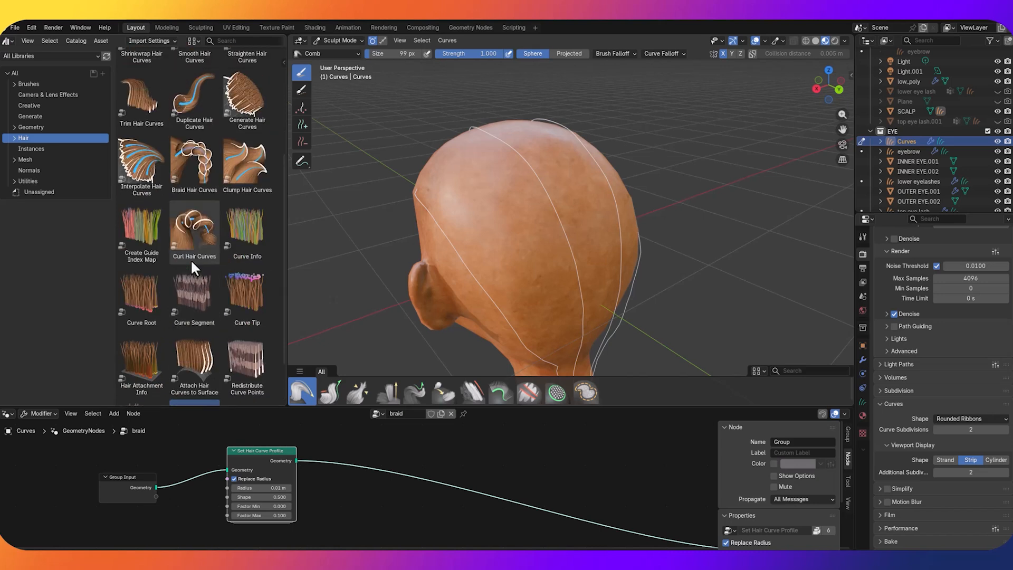
{"action": "scroll", "coordinate": [190, 254], "scroll_direction": "down", "scroll_amount": 1}
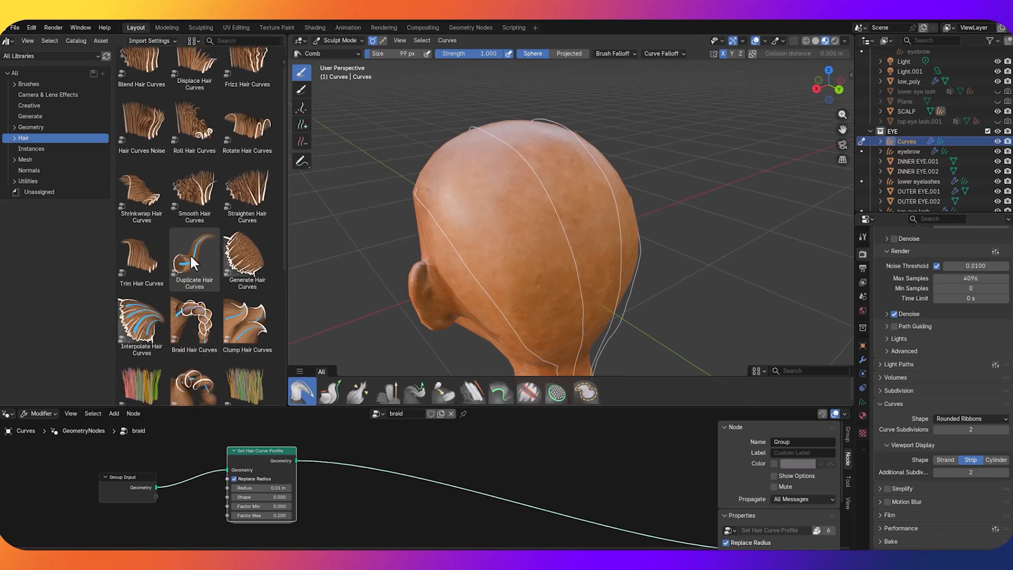
{"action": "left_click_drag", "start_coordinate": [190, 254], "coordinate": [380, 451]}
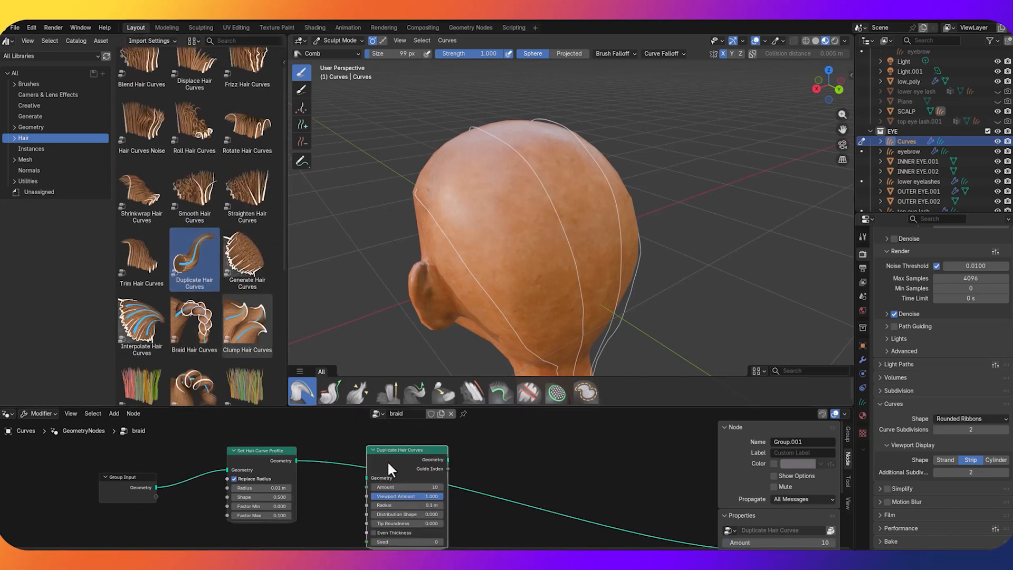
{"action": "left_click", "coordinate": [369, 442]}
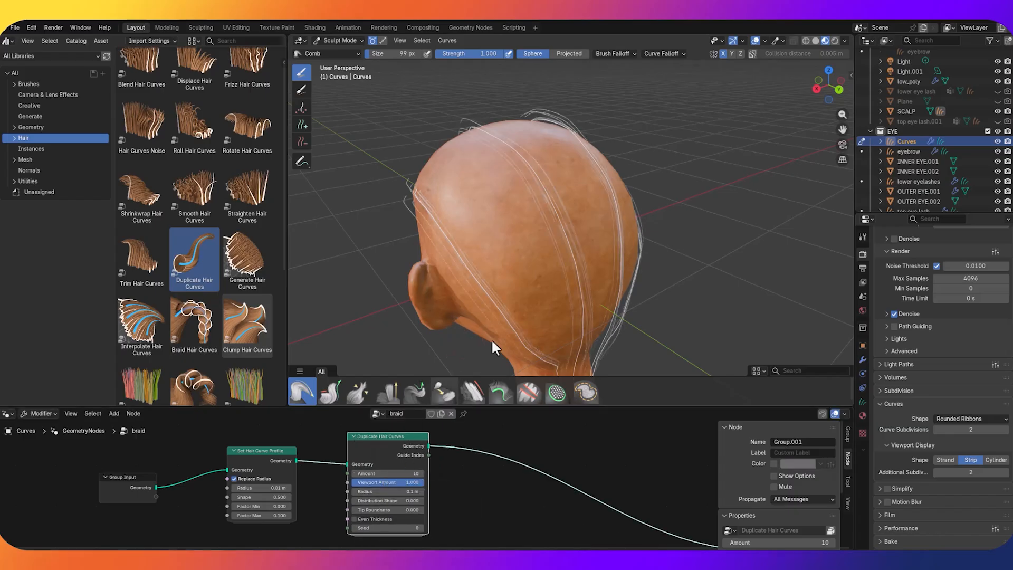
Set the Amount of the Duplicate Hair Curves node to 100
{"action": "middle_click_drag", "start_coordinate": [492, 339], "coordinate": [728, 197]}
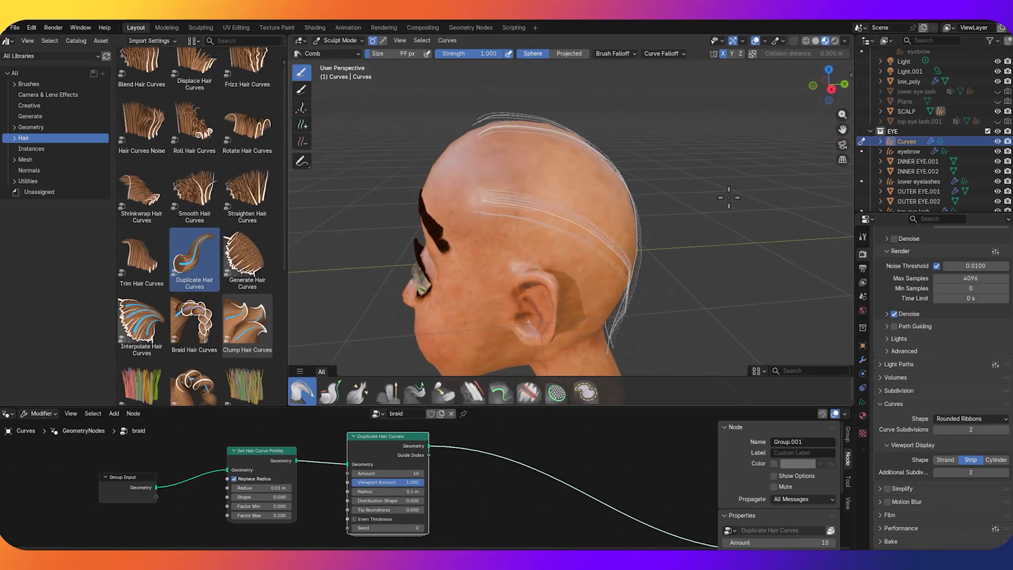
{"action": "left_click", "coordinate": [419, 473]}
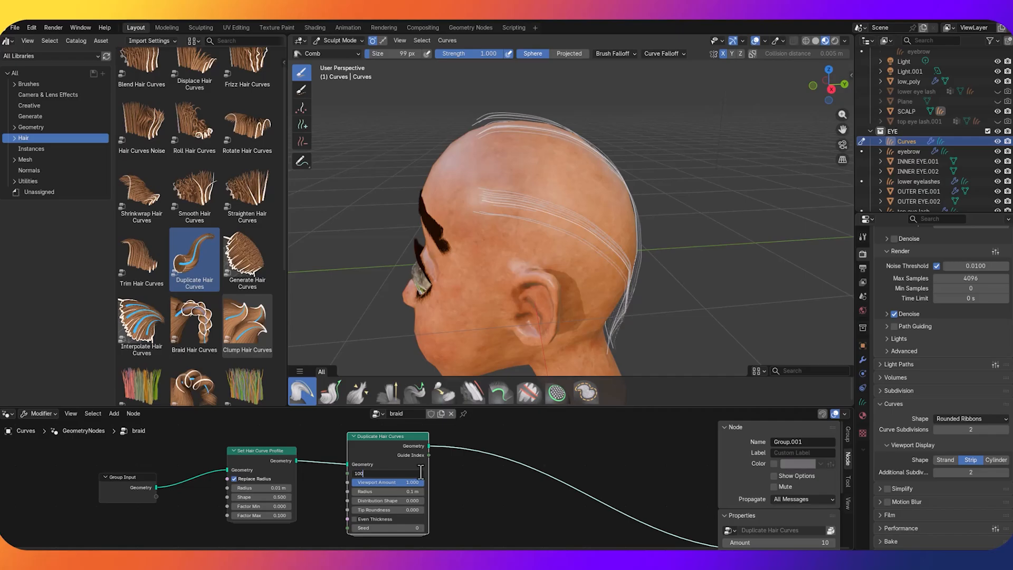
{"action": "type", "text": "100"}
{"action": "key", "text": "Return"}
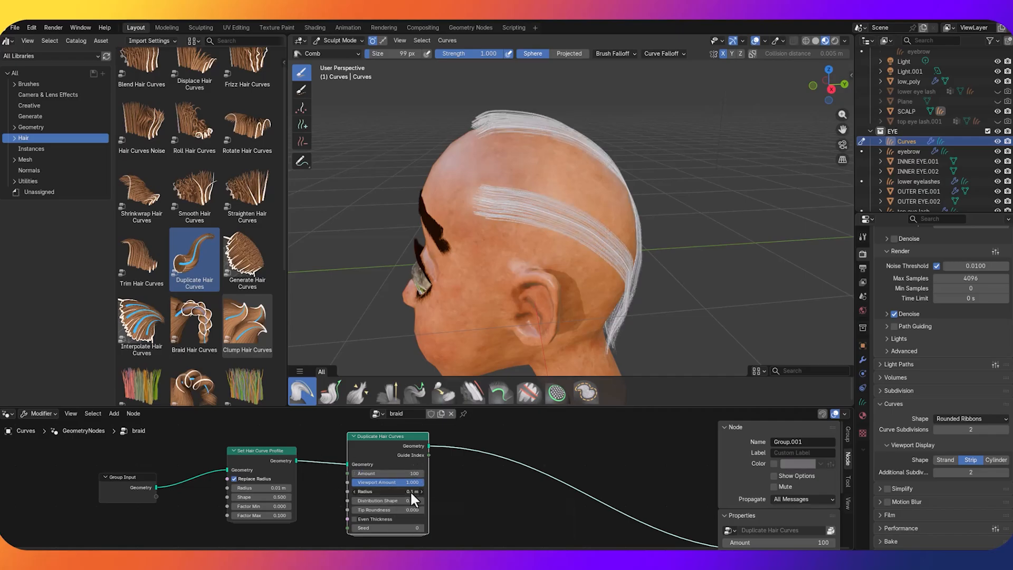
Try radii of 0 m, 0.5 m and 0.15 m for the Duplicate Hair Curves node
{"action": "mouse_move", "coordinate": [387, 491]}
{"action": "left_mouse_down"}
{"action": "mouse_move", "coordinate": [417, 491]}
{"action": "mouse_move", "coordinate": [369, 491]}
{"action": "left_mouse_up"}
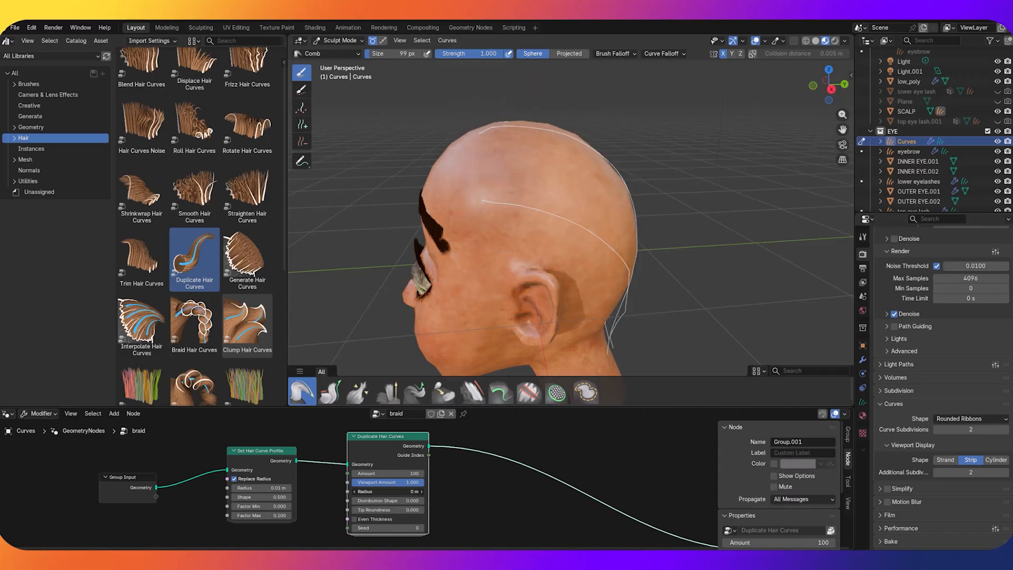
{"action": "left_click", "coordinate": [363, 491]}
{"action": "type", "text": ".5m"}
{"action": "key", "text": "Return"}
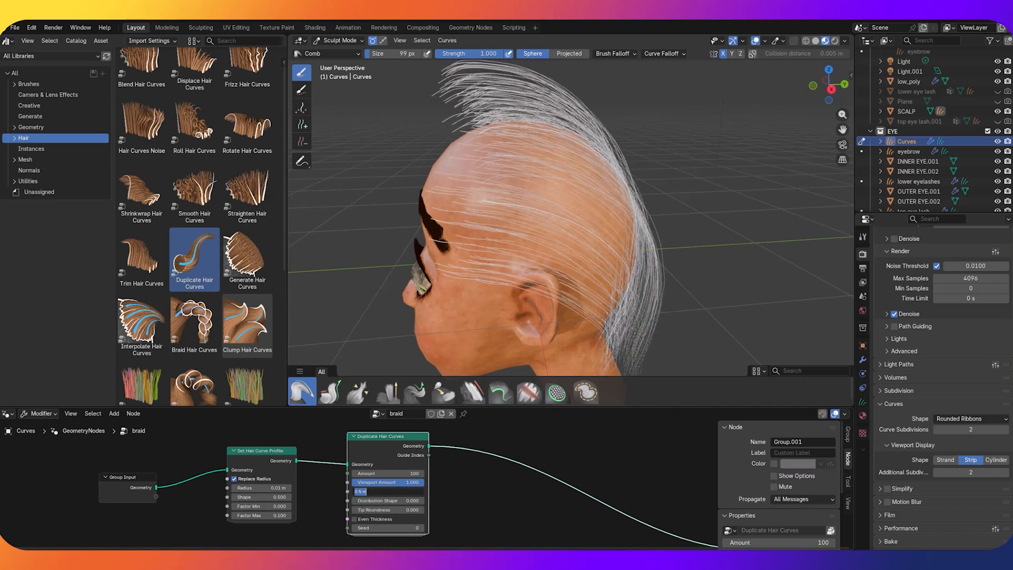
{"action": "left_click", "coordinate": [357, 491]}
{"action": "type", "text": "0"}
{"action": "key", "text": "Return"}
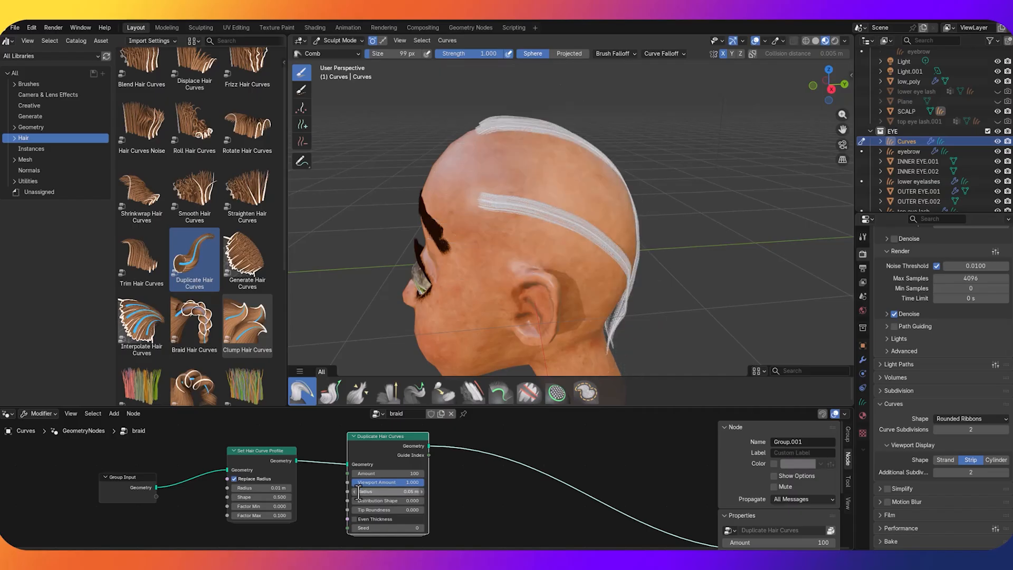
{"action": "left_click", "coordinate": [403, 491]}
{"action": "left_click", "coordinate": [374, 491]}
{"action": "key", "text": "BackSpace"}
{"action": "type", "text": "1"}
{"action": "key", "text": "Return"}
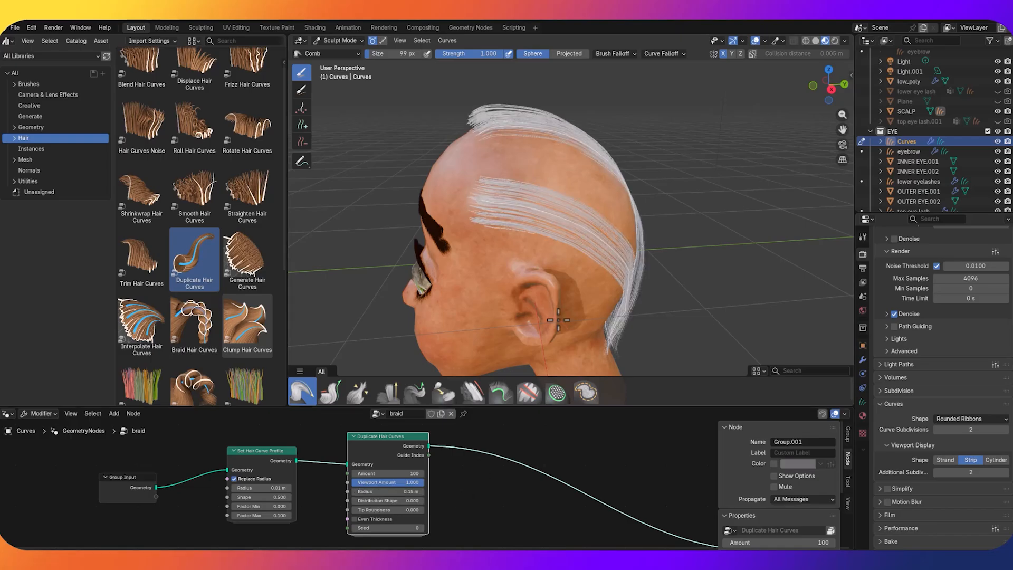
Set the Radius of the Duplicate Hair Curves node to 0.12 m and check the strand width around the head
{"action": "middle_click_drag", "start_coordinate": [643, 163], "coordinate": [721, 225]}
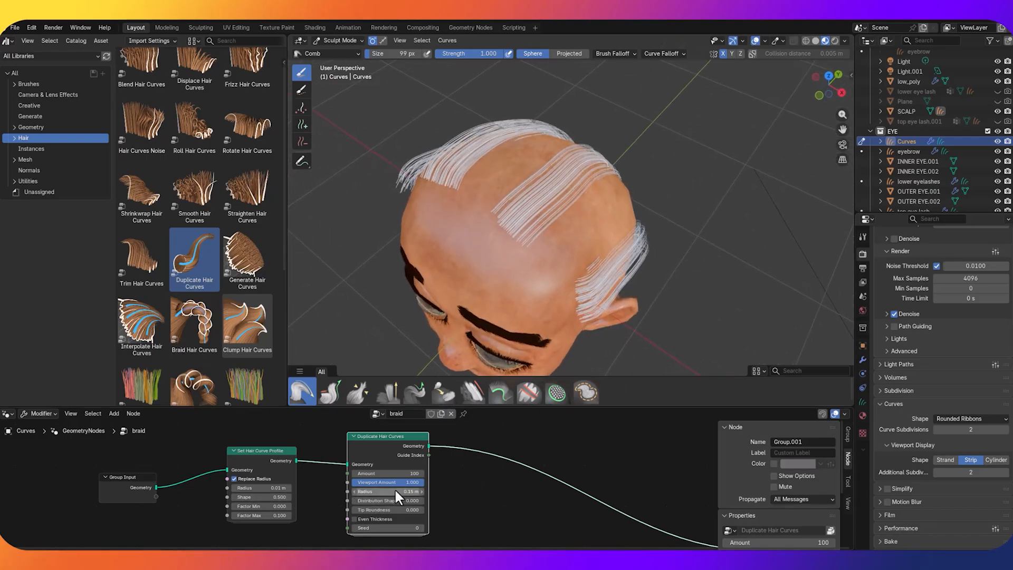
{"action": "double_click", "coordinate": [357, 491]}
{"action": "left_click", "coordinate": [361, 491]}
{"action": "key", "text": "Return"}
{"action": "middle_click_drag", "start_coordinate": [660, 269], "coordinate": [628, 246]}
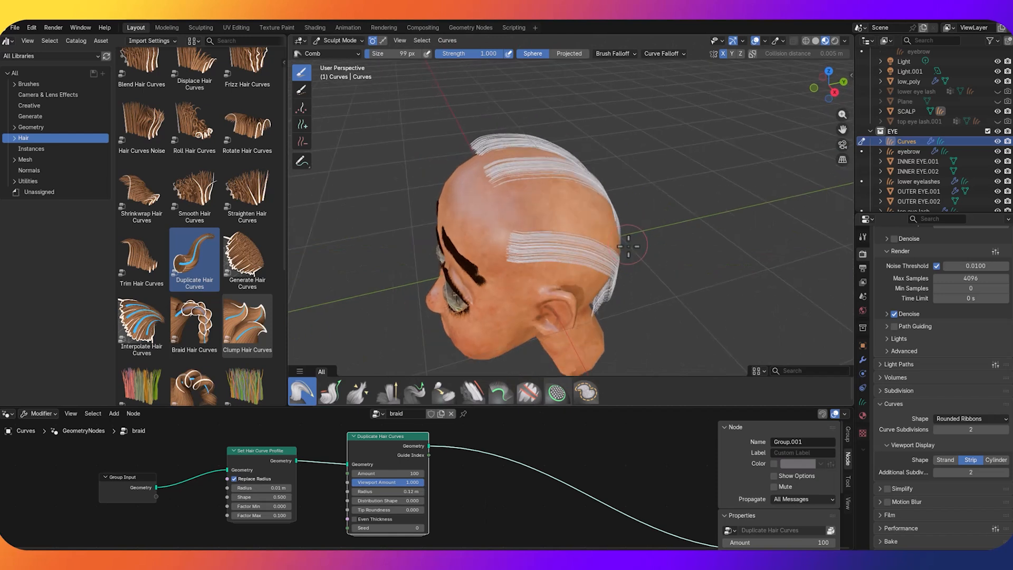
{"action": "scroll", "coordinate": [629, 247], "scroll_direction": "up", "scroll_amount": 2}
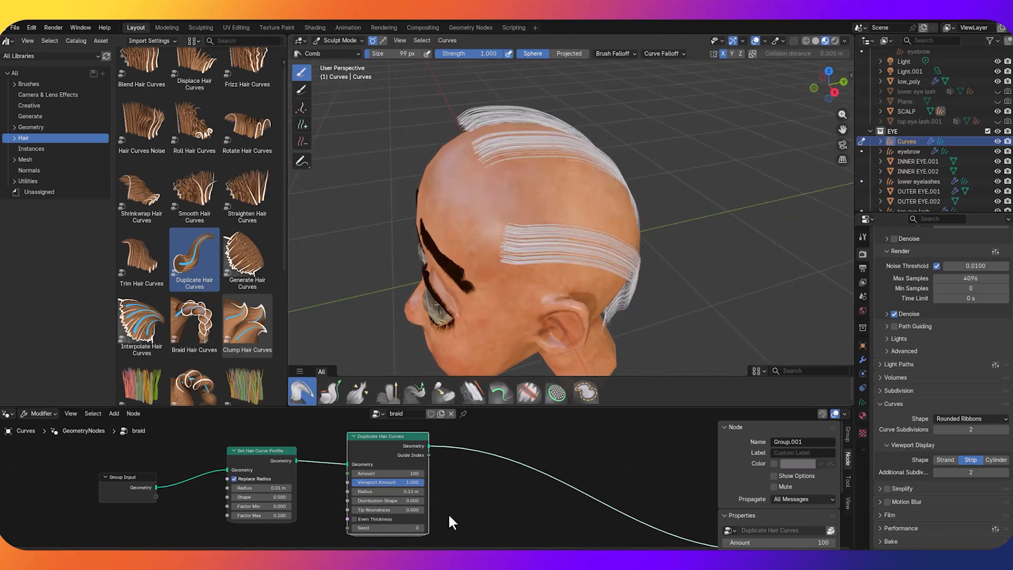
{"action": "middle_click_drag", "start_coordinate": [451, 513], "coordinate": [441, 520]}
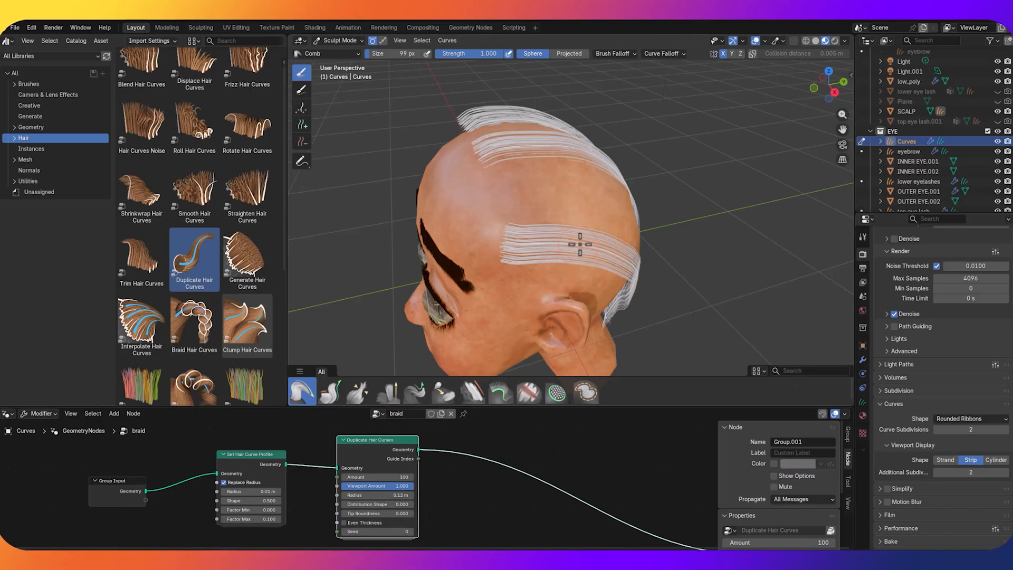
{"action": "middle_click_drag", "start_coordinate": [752, 244], "coordinate": [714, 216]}
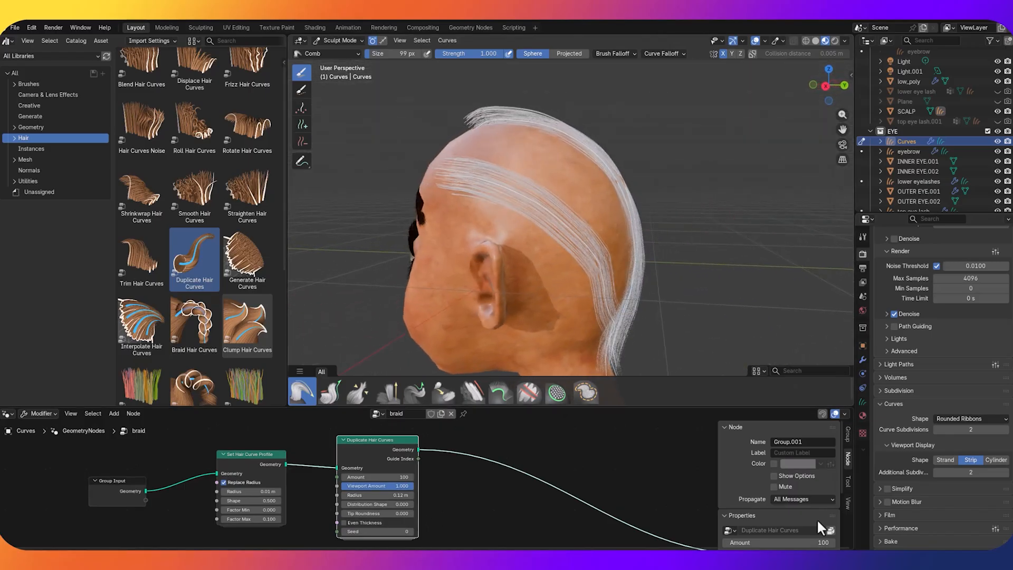
Create a new material for the hair curves and set its surface shader to Principled Hair BSDF
{"action": "left_click", "coordinate": [861, 416]}
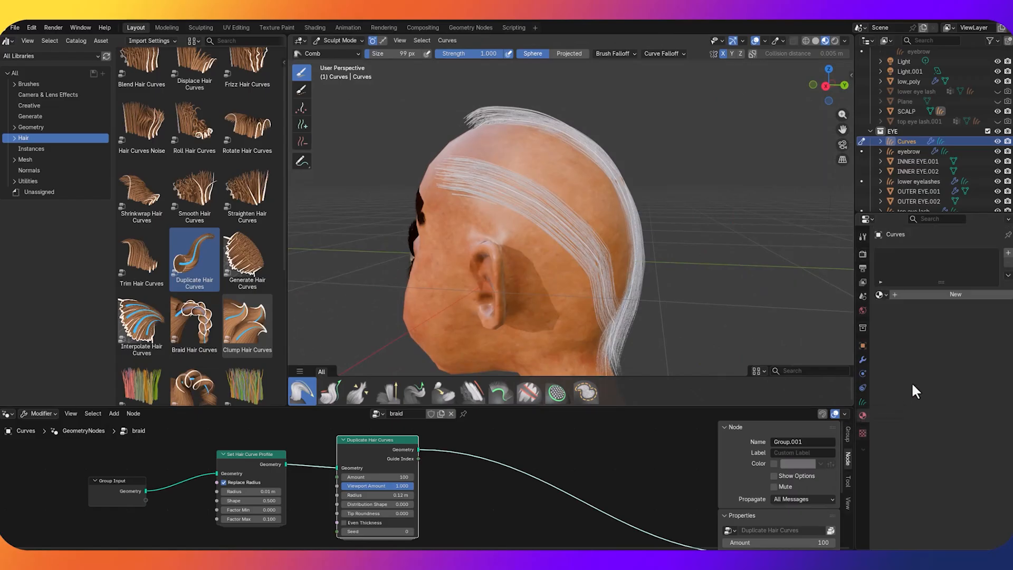
{"action": "left_click", "coordinate": [954, 291]}
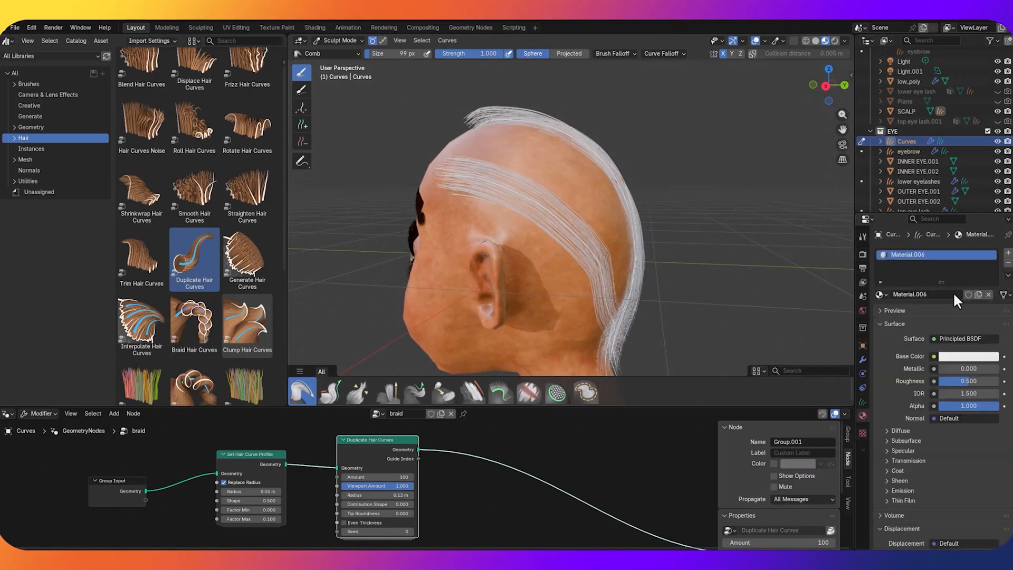
{"action": "left_click", "coordinate": [959, 339]}
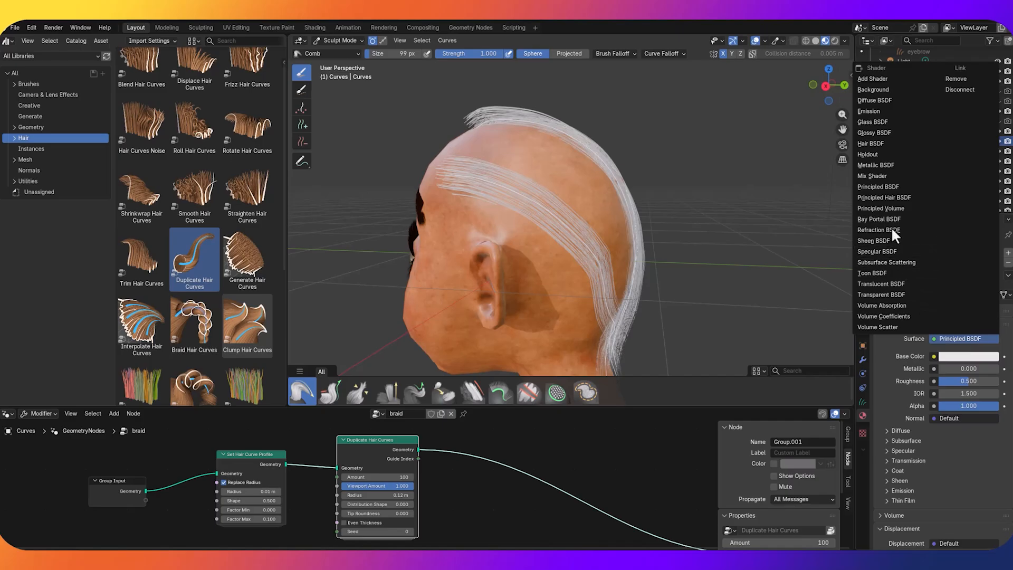
{"action": "left_click", "coordinate": [897, 198]}
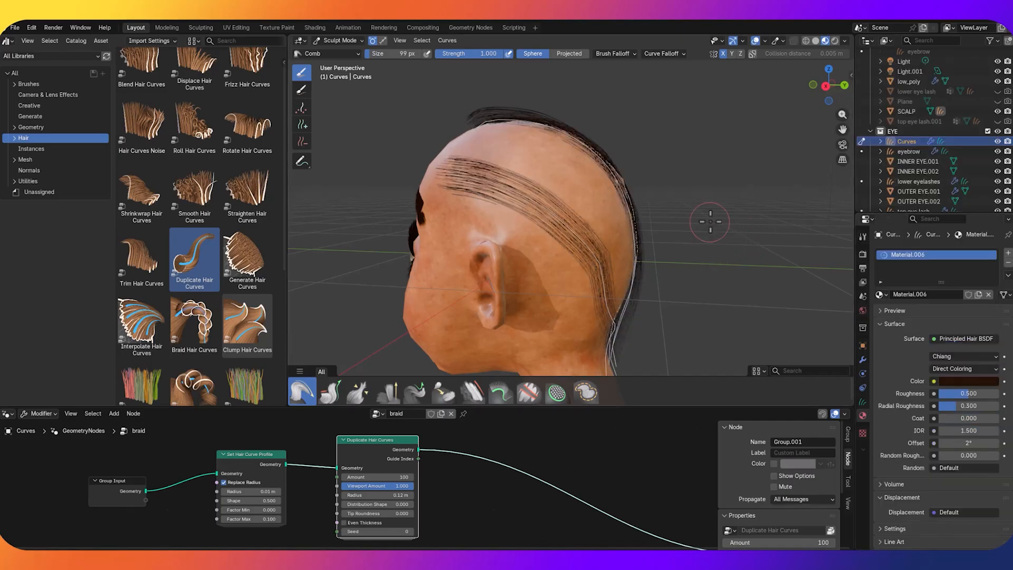
{"action": "mouse_move", "coordinate": [709, 247]}
{"action": "middle_mouse_down"}
{"action": "mouse_move", "coordinate": [739, 279]}
{"action": "mouse_move", "coordinate": [728, 228]}
{"action": "mouse_move", "coordinate": [742, 219]}
{"action": "middle_mouse_up"}
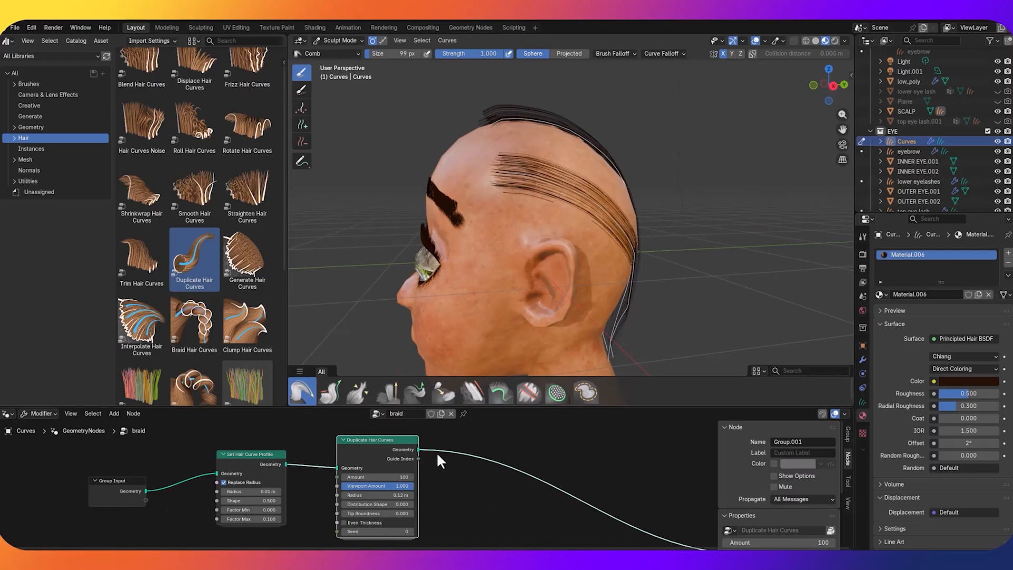
Insert the Braid Hair Curves asset into the node tree between Duplicate Hair Curves and the Group Output
{"action": "left_click_drag", "start_coordinate": [200, 326], "coordinate": [497, 477]}
{"action": "left_click", "coordinate": [508, 463]}
{"action": "middle_click_drag", "start_coordinate": [690, 226], "coordinate": [536, 246]}
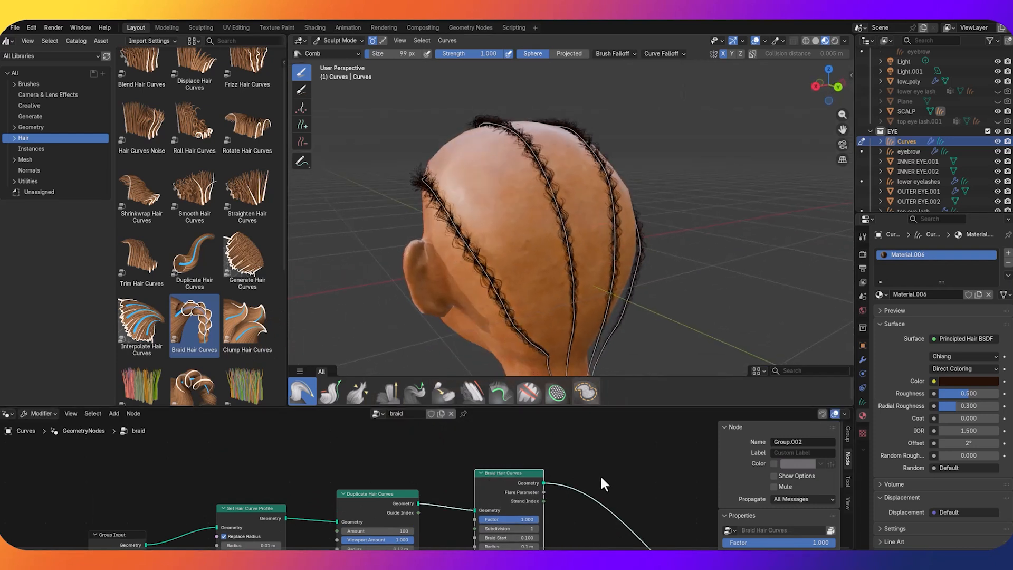
Set the Shape of the Braid Hair Curves node to -0.100 and its Subdivision to 3
{"action": "middle_click_drag", "start_coordinate": [584, 520], "coordinate": [583, 446]}
{"action": "scroll", "coordinate": [583, 446], "scroll_direction": "up", "scroll_amount": 2}
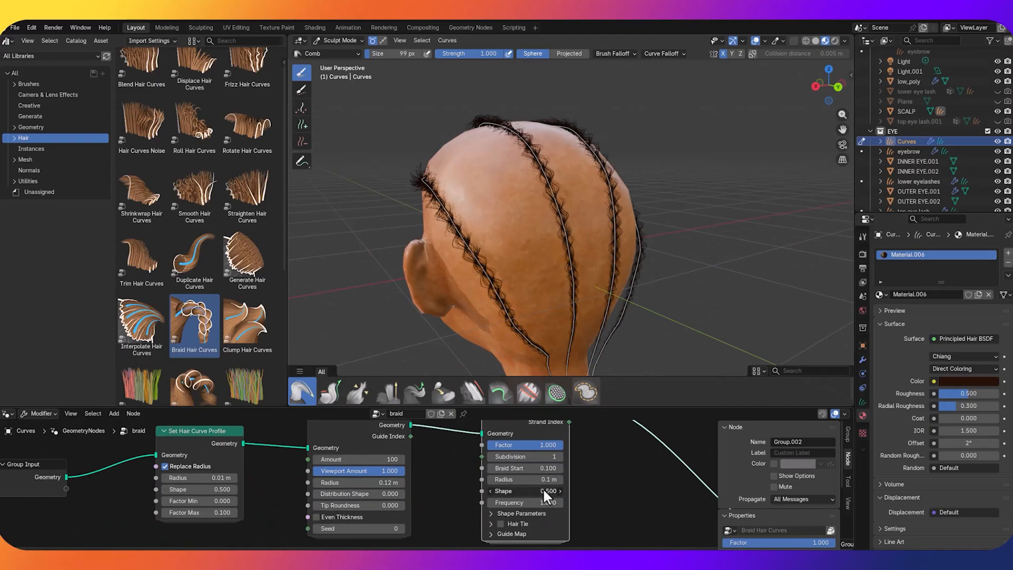
{"action": "mouse_move", "coordinate": [544, 488]}
{"action": "left_mouse_down"}
{"action": "mouse_move", "coordinate": [572, 488]}
{"action": "mouse_move", "coordinate": [501, 488]}
{"action": "left_mouse_up"}
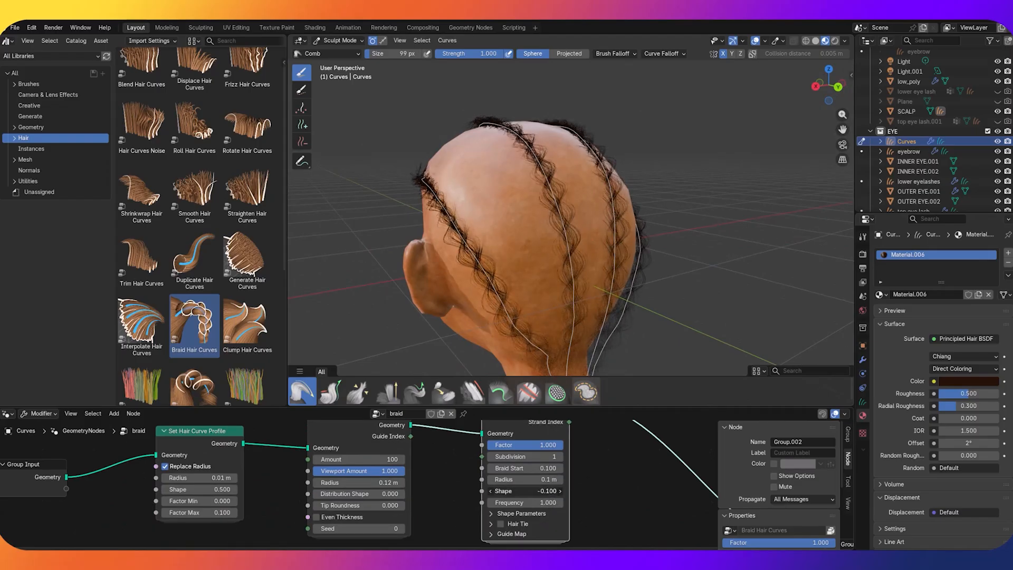
{"action": "left_click", "coordinate": [559, 456]}
{"action": "left_click", "coordinate": [558, 456]}
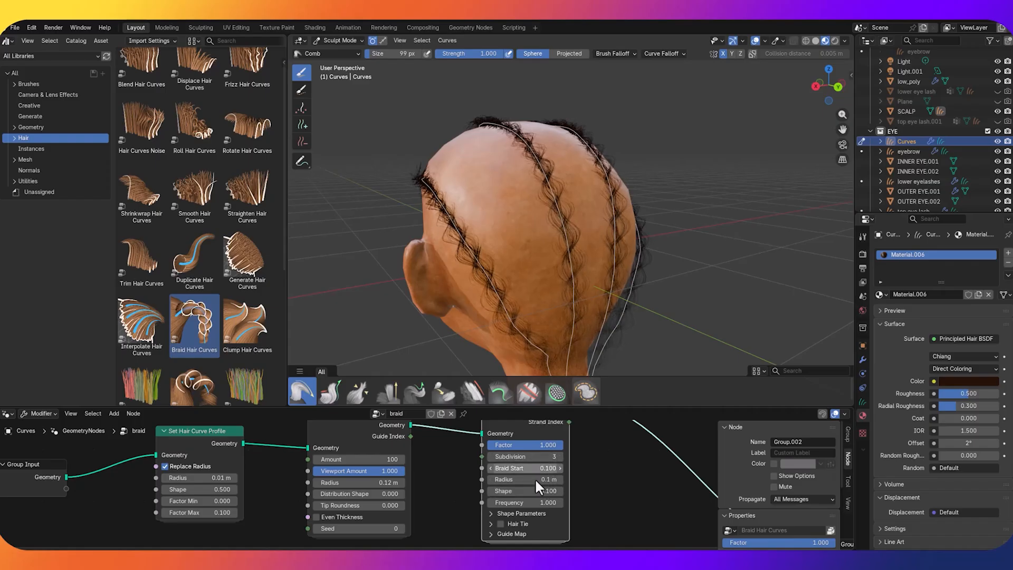
Try radii of 0.2 m and 0.012 m for the Braid Hair Curves node and undo the radius changes
{"action": "mouse_move", "coordinate": [546, 478]}
{"action": "left_mouse_down"}
{"action": "mouse_move", "coordinate": [506, 478]}
{"action": "mouse_move", "coordinate": [533, 478]}
{"action": "left_mouse_up"}
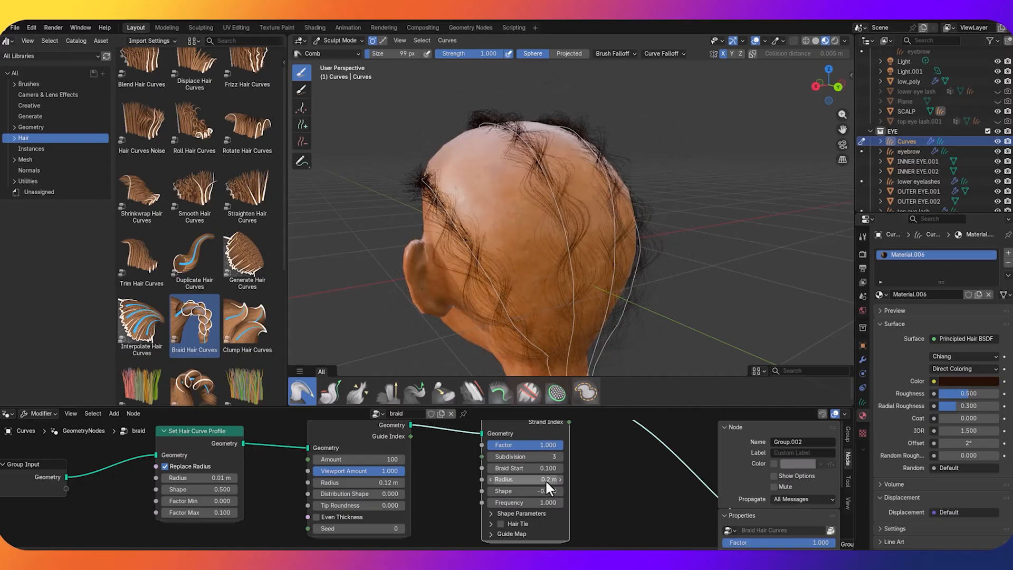
{"action": "left_click", "coordinate": [519, 479]}
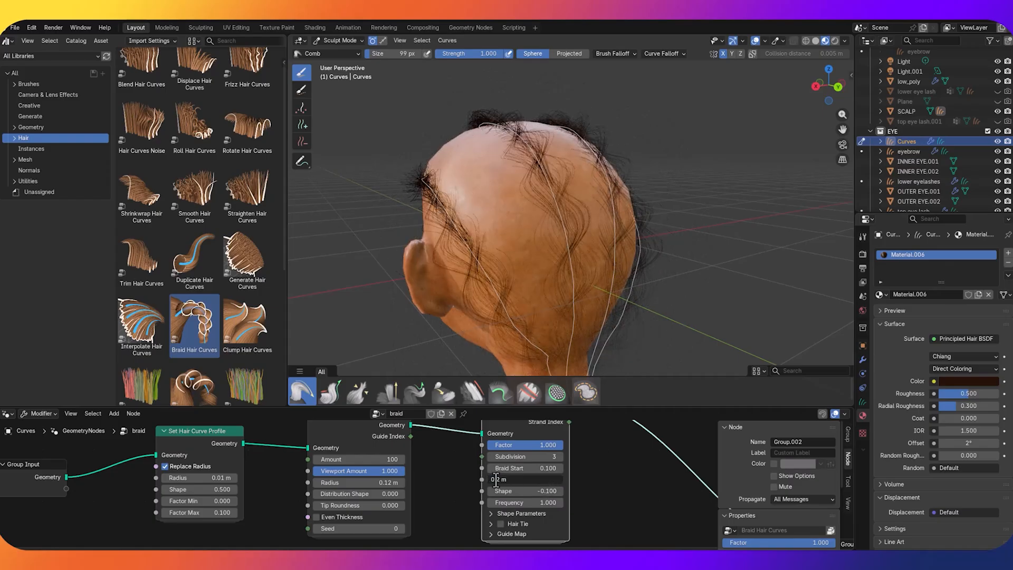
{"action": "key", "text": "Return"}
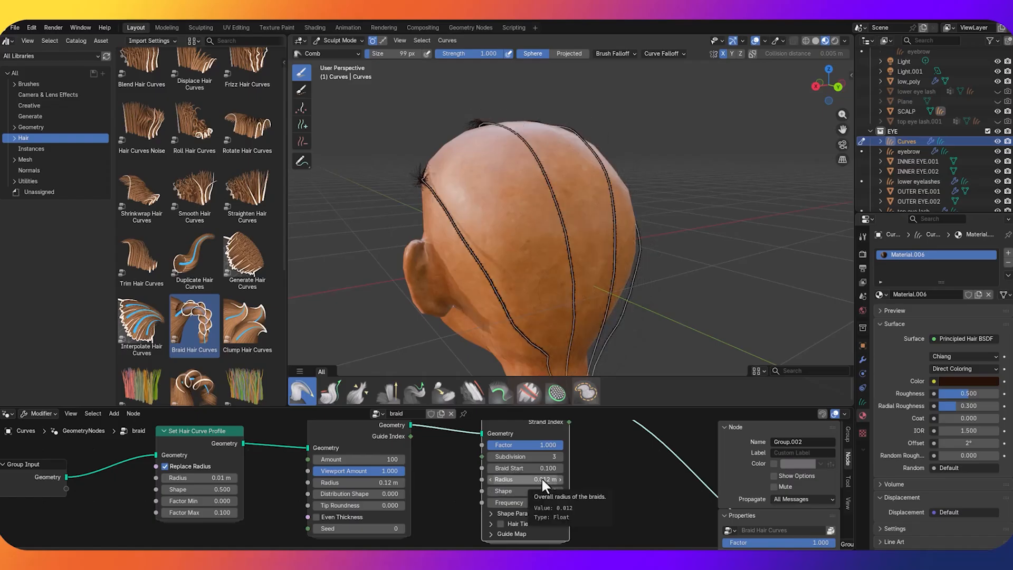
{"action": "mouse_move", "coordinate": [525, 479]}
{"action": "left_mouse_down"}
{"action": "mouse_move", "coordinate": [545, 479]}
{"action": "mouse_move", "coordinate": [536, 479]}
{"action": "left_mouse_up"}
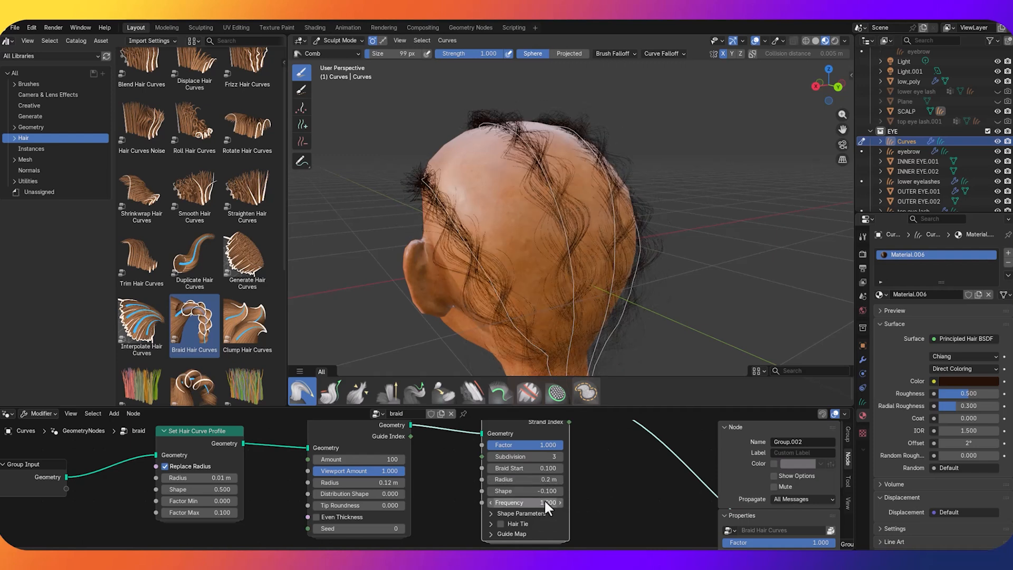
{"action": "key", "text": "ctrl+z"}
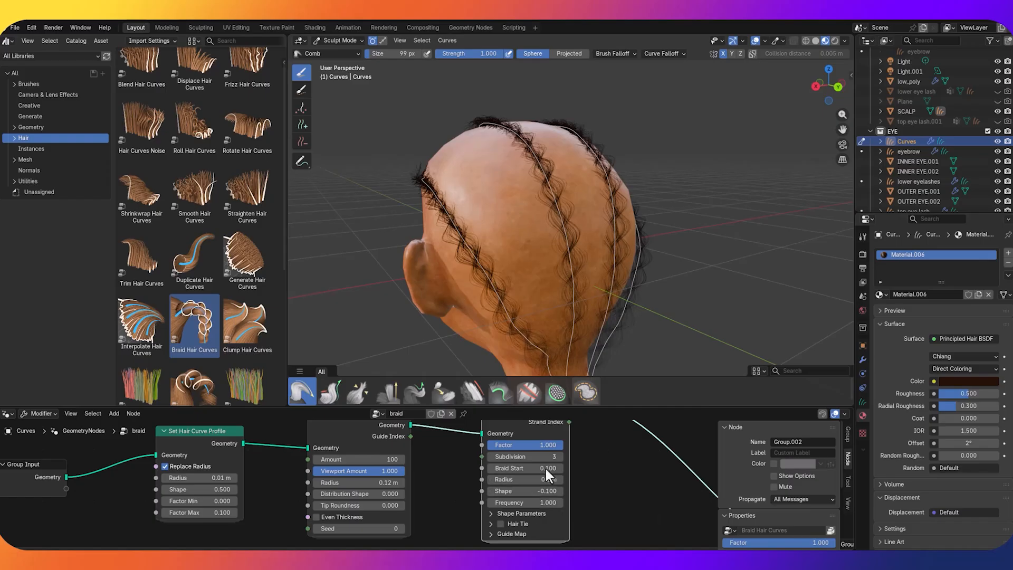
Set the Amount of the Duplicate Hair Curves node to 200 and check the braids' density around the head
{"action": "left_click", "coordinate": [394, 459]}
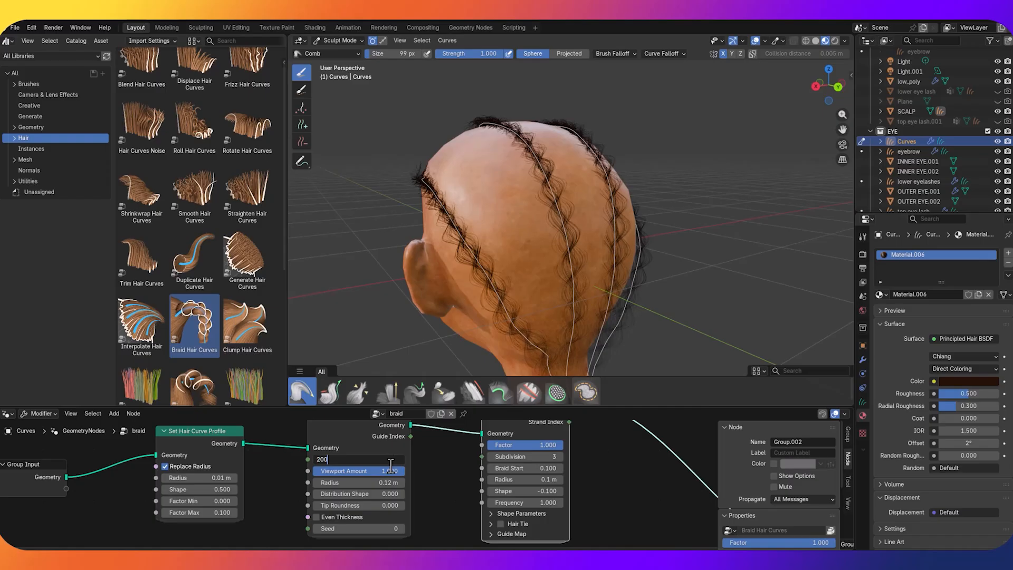
{"action": "key", "text": "Return"}
{"action": "middle_click_drag", "start_coordinate": [694, 221], "coordinate": [741, 216]}
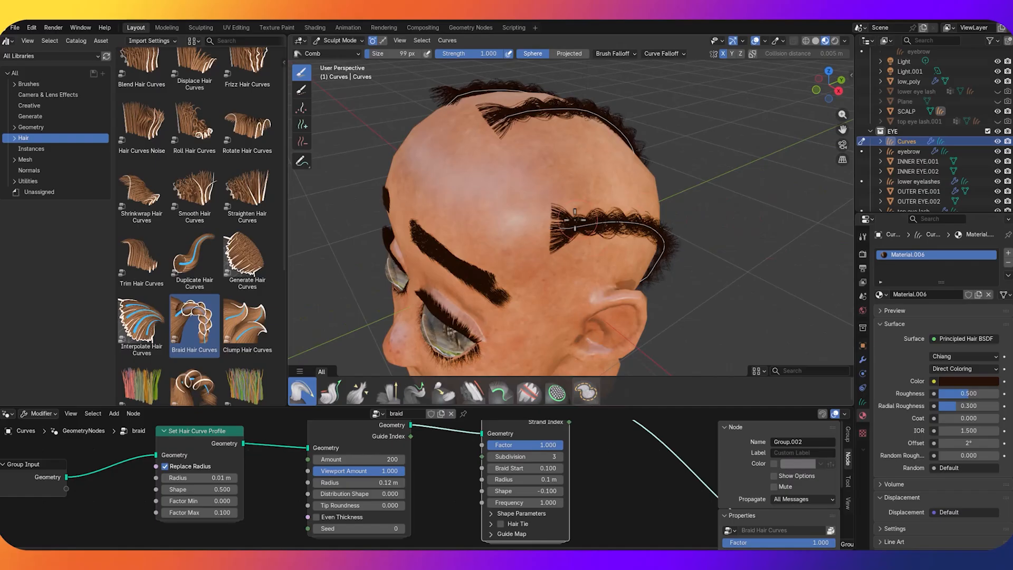
{"action": "middle_click_drag", "start_coordinate": [559, 226], "coordinate": [578, 235]}
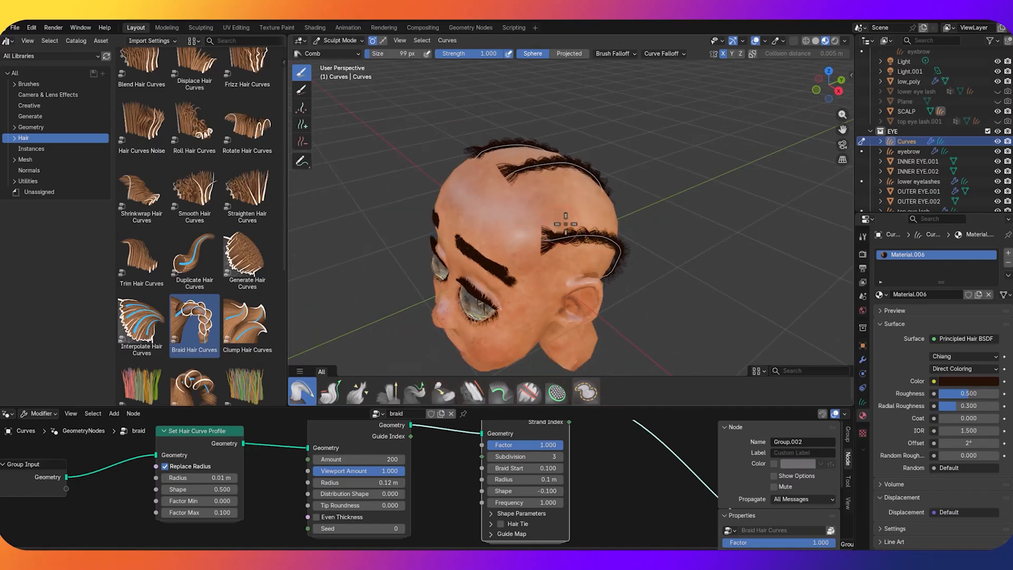
{"action": "middle_click_drag", "start_coordinate": [644, 214], "coordinate": [621, 202]}
{"action": "scroll", "coordinate": [622, 202], "scroll_direction": "up", "scroll_amount": 3}
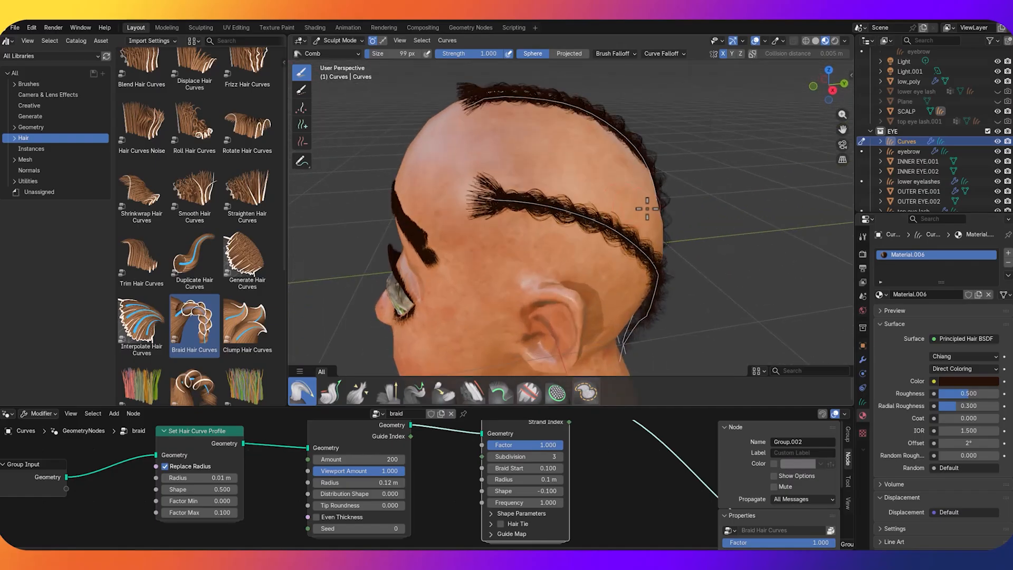
Set the Braid Start of the Braid Hair Curves node to 0.000
{"action": "scroll", "coordinate": [488, 502], "scroll_direction": "down", "scroll_amount": 1}
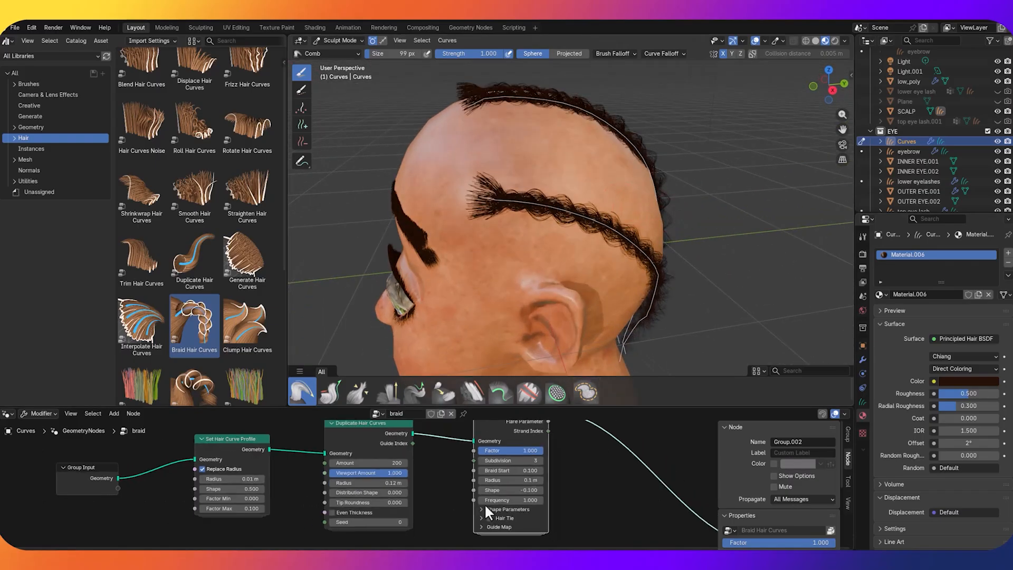
{"action": "mouse_move", "coordinate": [705, 296]}
{"action": "middle_mouse_down"}
{"action": "mouse_move", "coordinate": [665, 281]}
{"action": "mouse_move", "coordinate": [712, 290]}
{"action": "middle_mouse_up"}
{"action": "scroll", "coordinate": [545, 475], "scroll_direction": "down", "scroll_amount": 1}
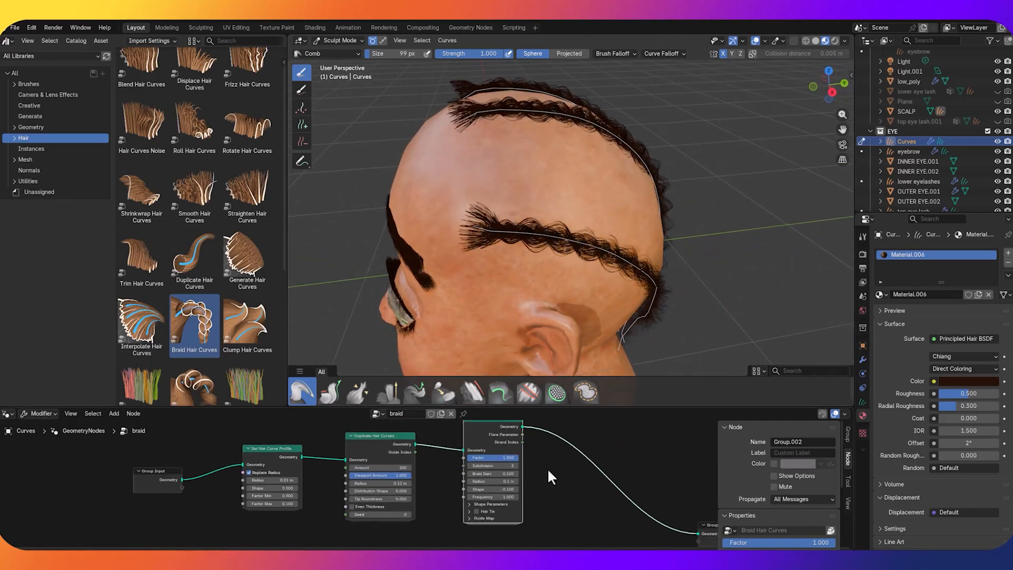
{"action": "scroll", "coordinate": [547, 467], "scroll_direction": "up", "scroll_amount": 1}
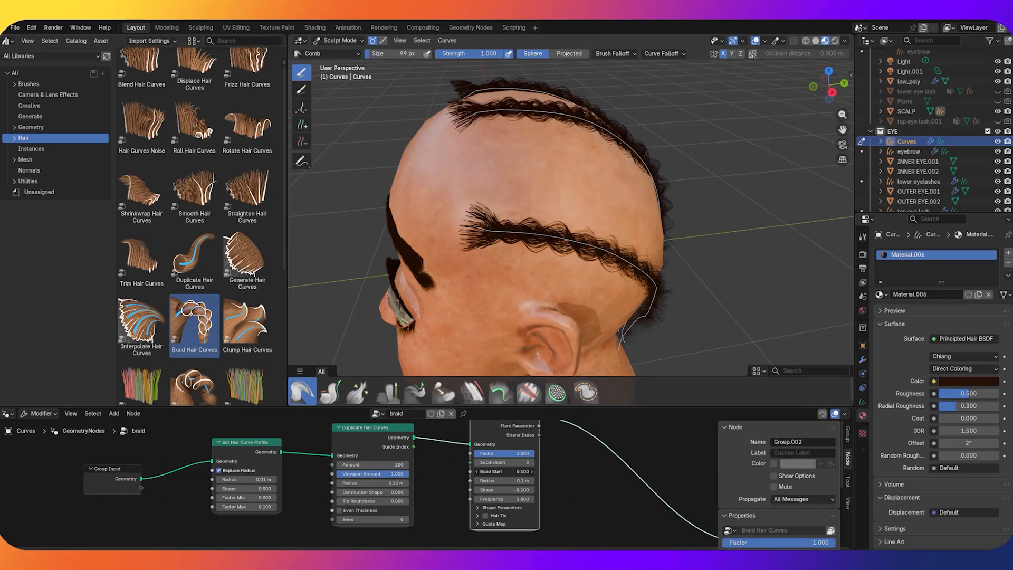
{"action": "left_click_drag", "start_coordinate": [504, 472], "coordinate": [483, 471]}
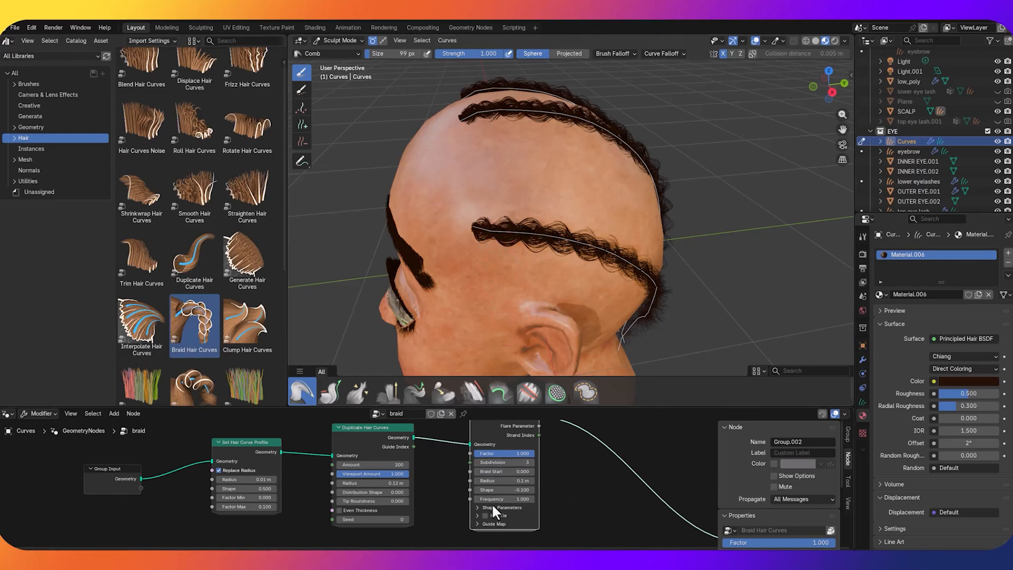
Move the Group Input, Set Hair Curve Profile, Duplicate Hair Curves and Braid Hair Curves nodes together, farther away from the Group Output
{"action": "scroll", "coordinate": [553, 482], "scroll_direction": "down", "scroll_amount": 1}
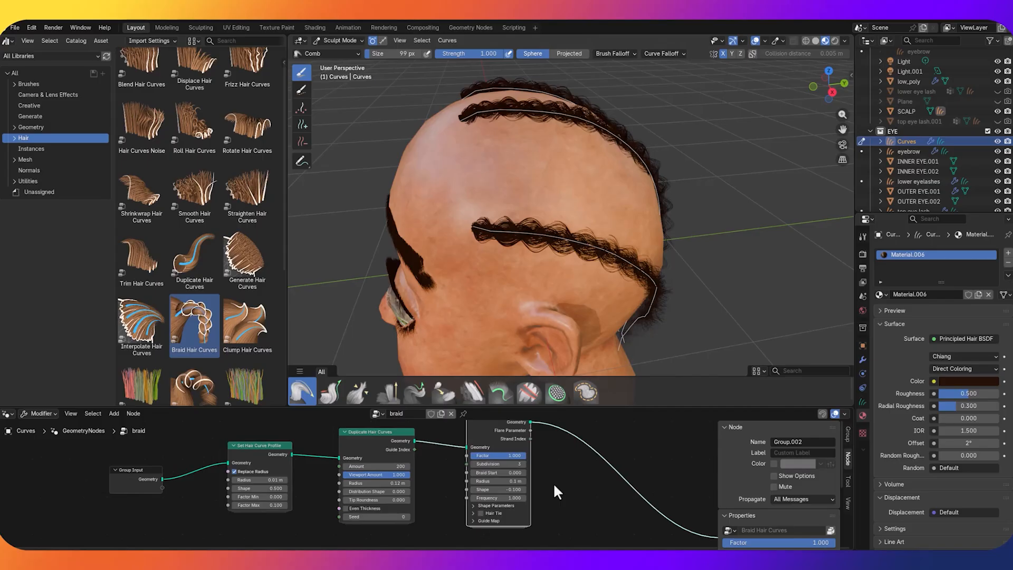
{"action": "scroll", "coordinate": [553, 482], "scroll_direction": "down", "scroll_amount": 3}
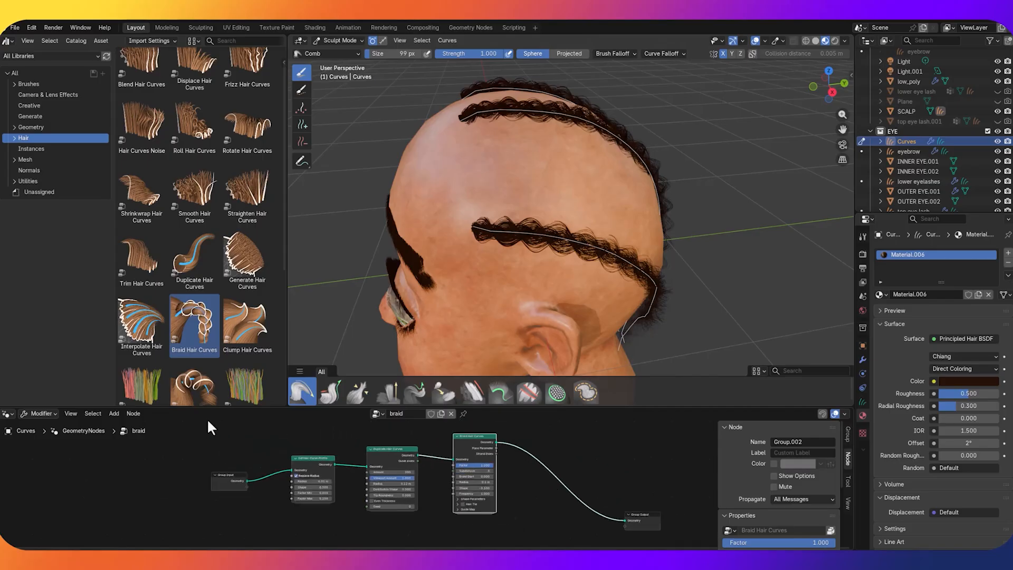
{"action": "left_click_drag", "start_coordinate": [199, 429], "coordinate": [494, 524]}
{"action": "left_click_drag", "start_coordinate": [471, 441], "coordinate": [342, 444]}
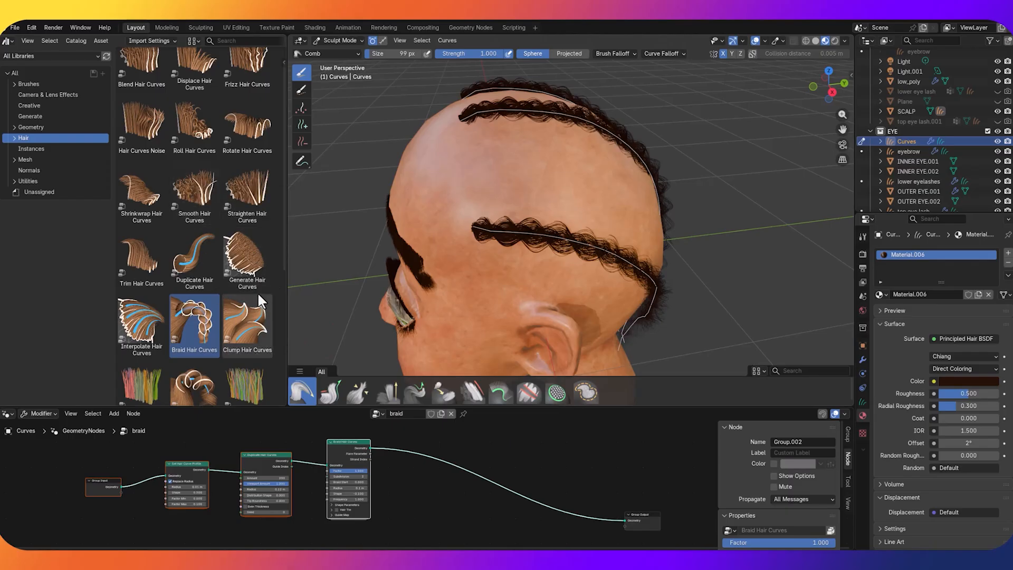
Examine the braids on the head and compare them with the scalp and hairline details in the cornrow reference photo
{"action": "scroll", "coordinate": [686, 224], "scroll_direction": "down", "scroll_amount": 4}
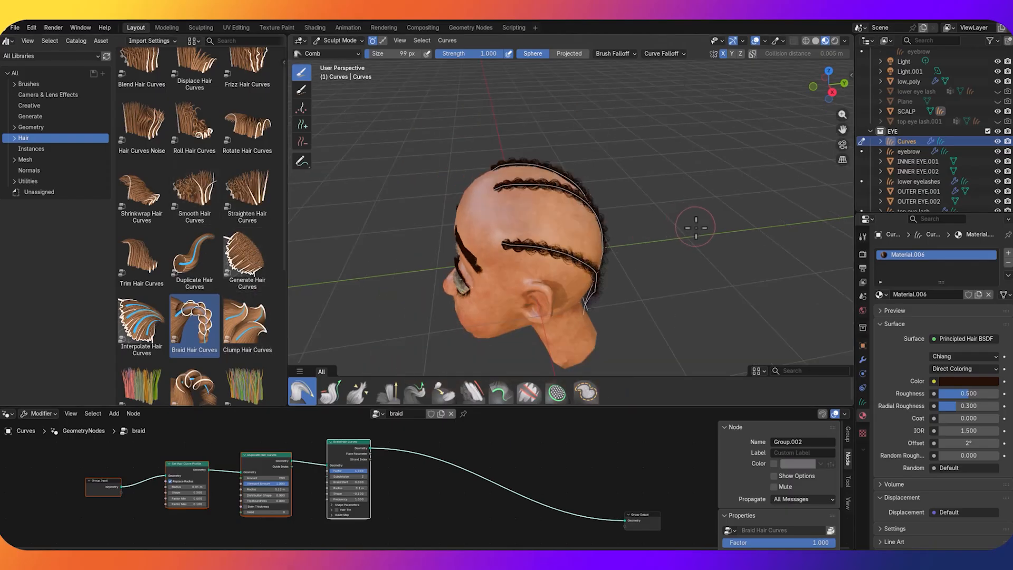
{"action": "mouse_move", "coordinate": [689, 226]}
{"action": "middle_mouse_down"}
{"action": "mouse_move", "coordinate": [647, 266]}
{"action": "mouse_move", "coordinate": [545, 215]}
{"action": "mouse_move", "coordinate": [616, 234]}
{"action": "mouse_move", "coordinate": [719, 227]}
{"action": "mouse_move", "coordinate": [715, 211]}
{"action": "mouse_move", "coordinate": [678, 217]}
{"action": "middle_mouse_up"}
{"action": "scroll", "coordinate": [536, 230], "scroll_direction": "up", "scroll_amount": 2}
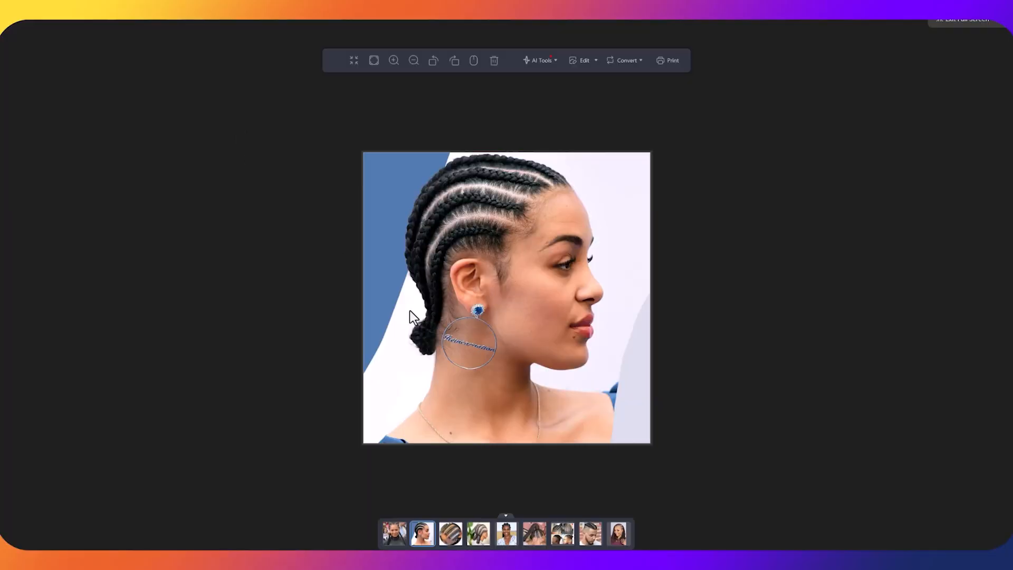
{"action": "scroll", "coordinate": [490, 258], "scroll_direction": "up", "scroll_amount": 5}
{"action": "scroll", "coordinate": [491, 259], "scroll_direction": "up", "scroll_amount": 3}
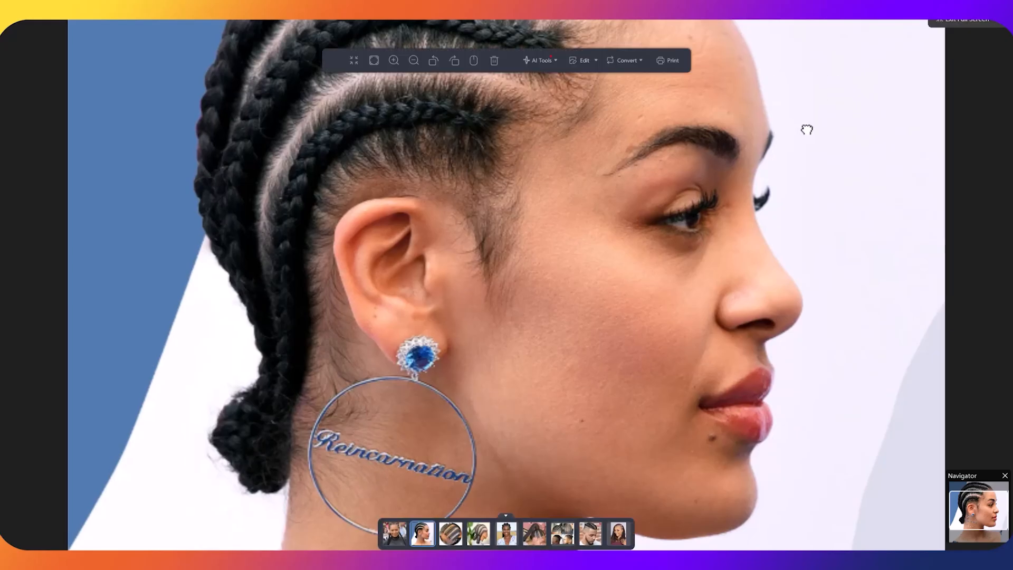
{"action": "key", "text": "Escape"}
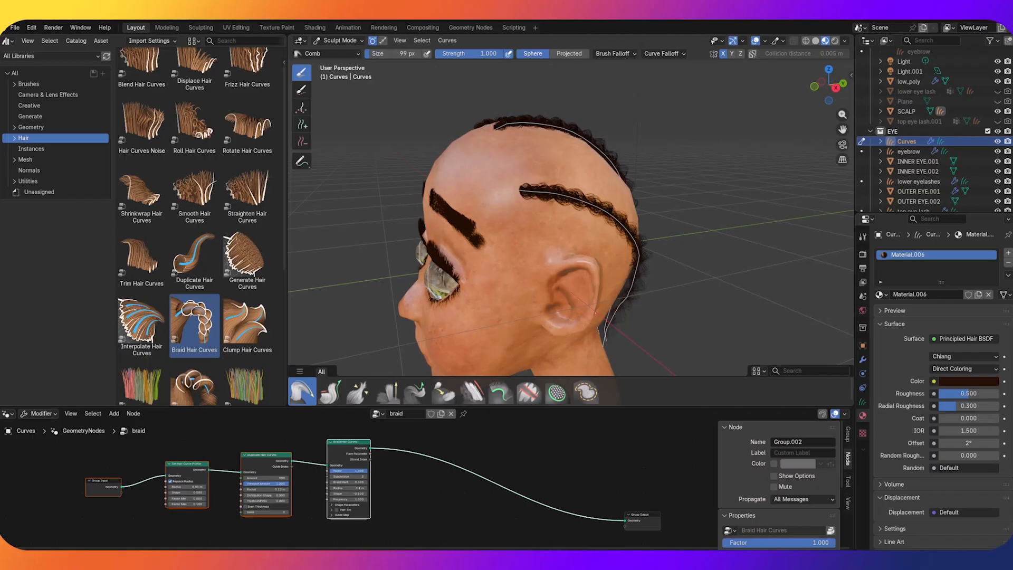
{"action": "scroll", "coordinate": [538, 293], "scroll_direction": "up", "scroll_amount": 3}
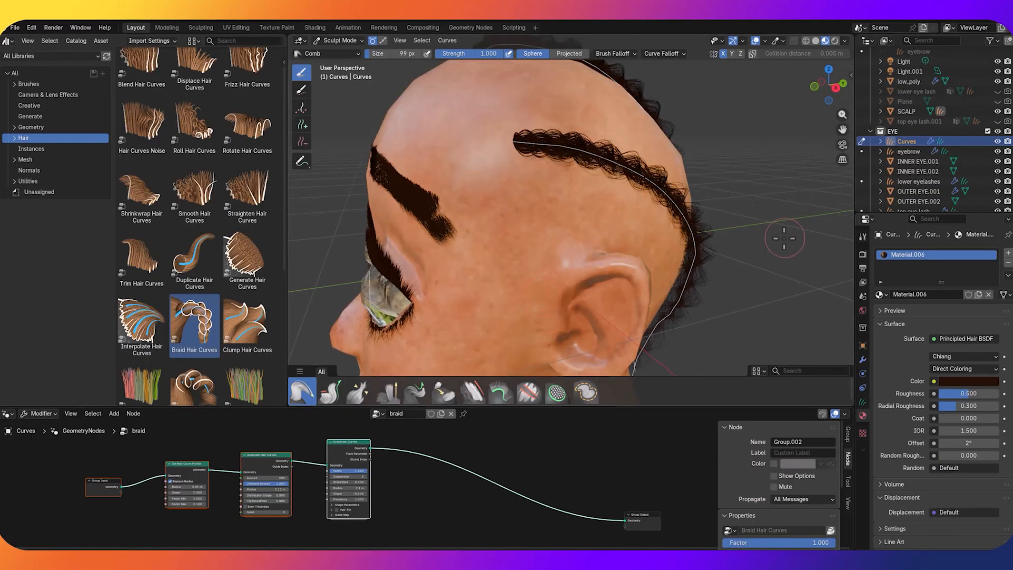
{"action": "middle_click_drag", "start_coordinate": [783, 238], "coordinate": [764, 236]}
{"action": "scroll", "coordinate": [764, 236], "scroll_direction": "down", "scroll_amount": 1}
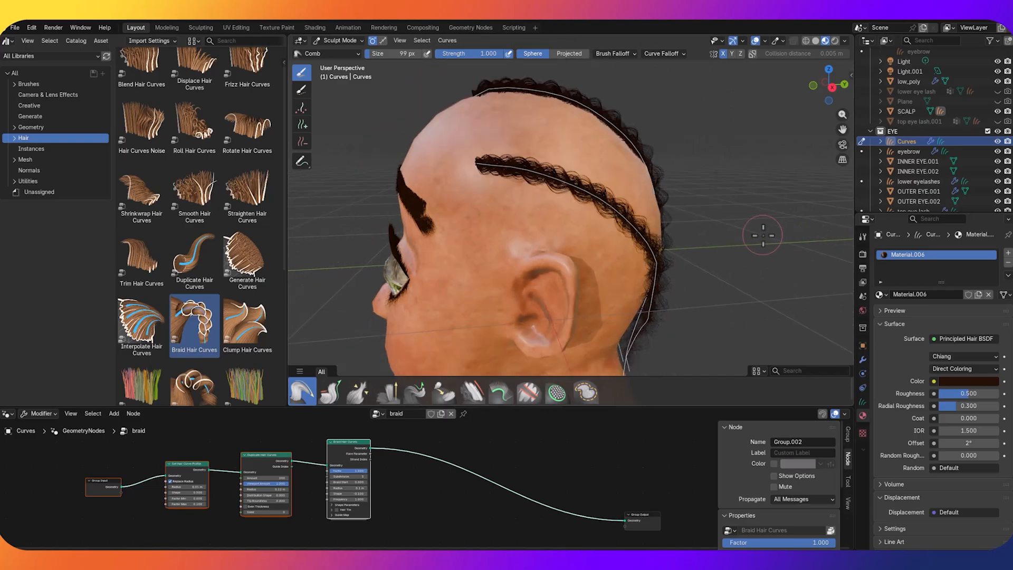
Switch to Object Mode and add a second Empty Hair curves object to the SCALP mesh
{"action": "left_click", "coordinate": [342, 40]}
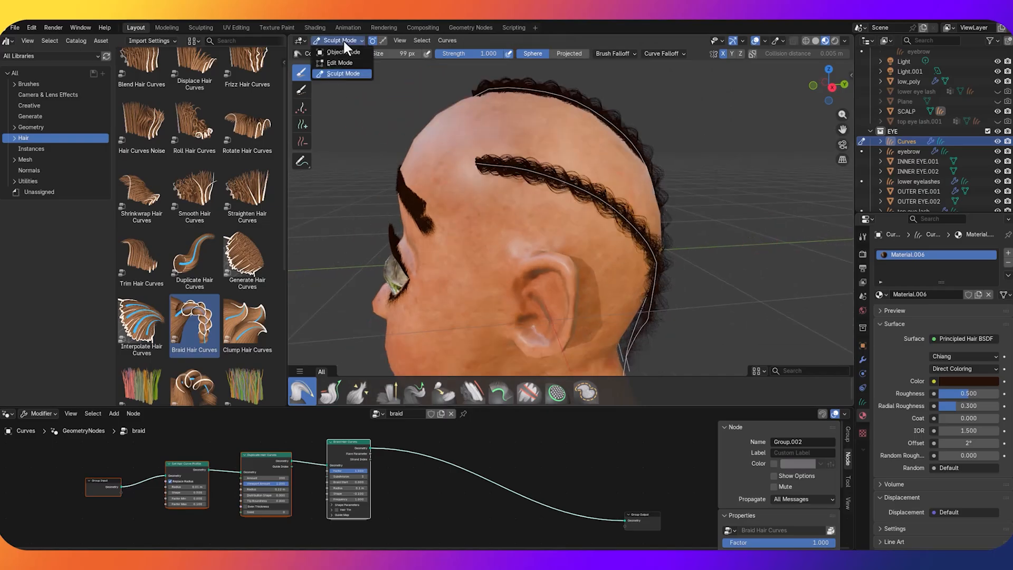
{"action": "left_click", "coordinate": [343, 52]}
{"action": "left_click", "coordinate": [908, 112]}
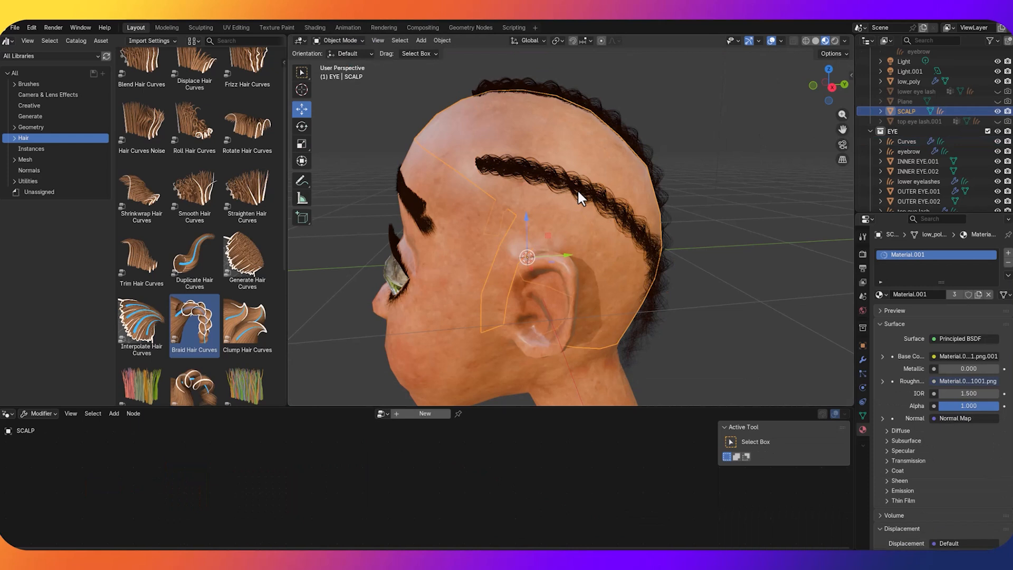
{"action": "key", "text": "shift+a"}
{"action": "mouse_move", "coordinate": [577, 191]}
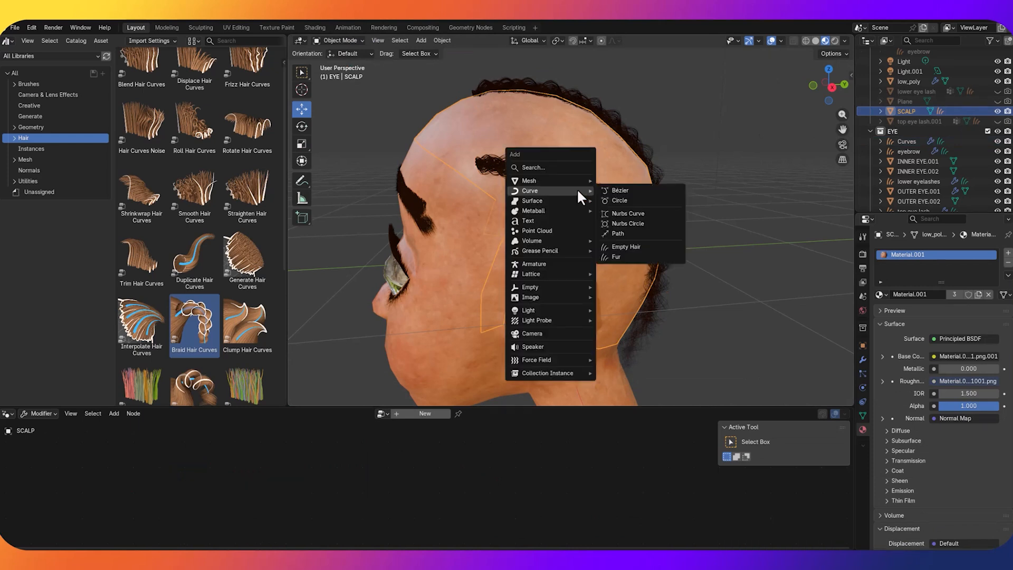
{"action": "left_click", "coordinate": [640, 244]}
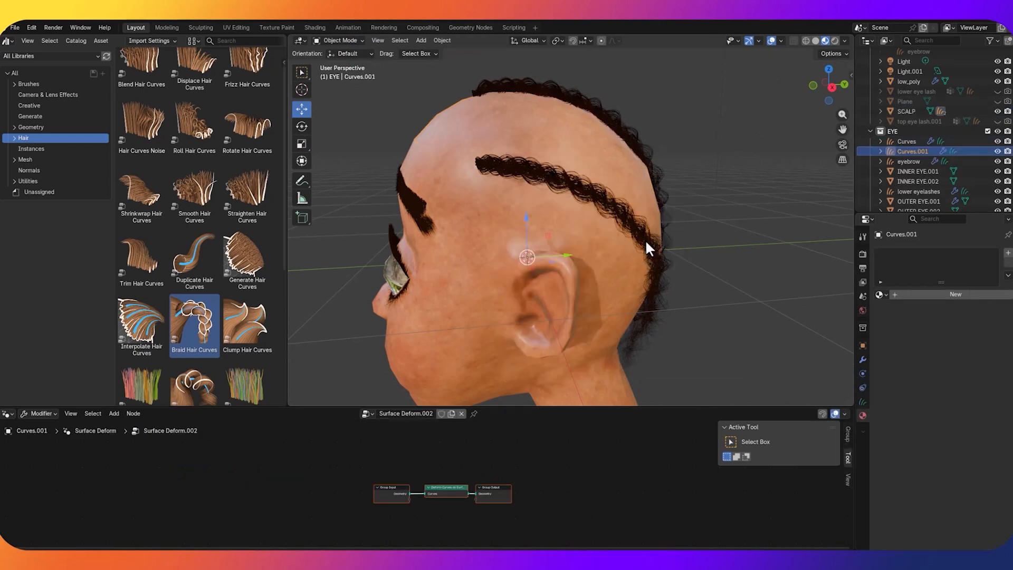
Rename the braided curves object to "braid" and the newly added hair curves object to "support"
{"action": "double_click", "coordinate": [907, 141]}
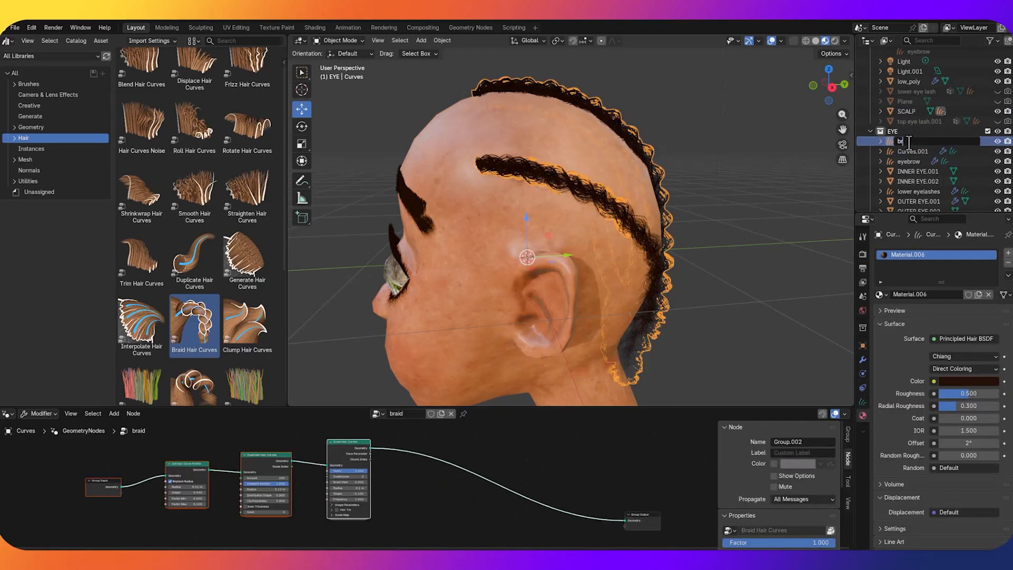
{"action": "type", "text": "braid"}
{"action": "key", "text": "Return"}
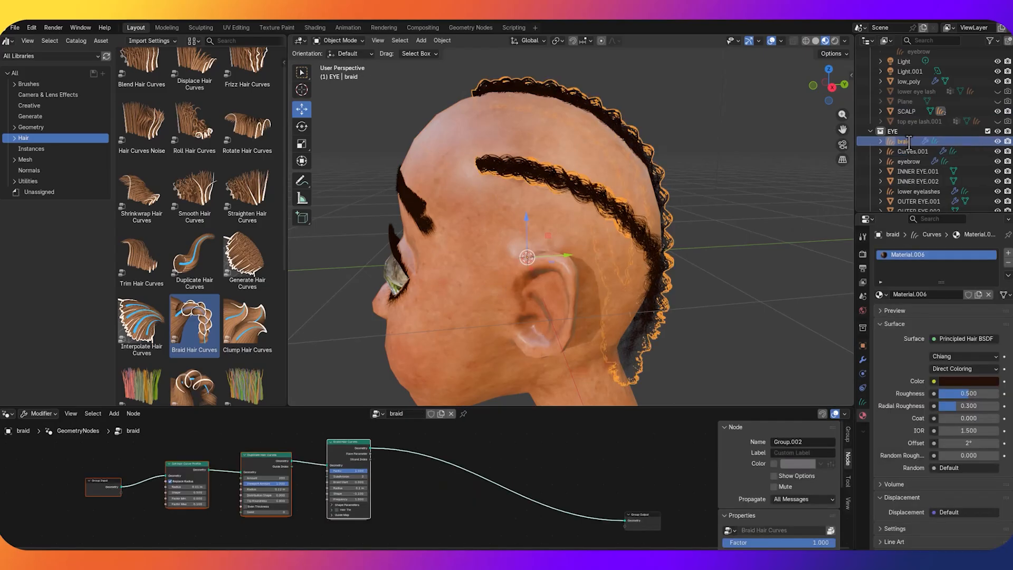
{"action": "double_click", "coordinate": [910, 148]}
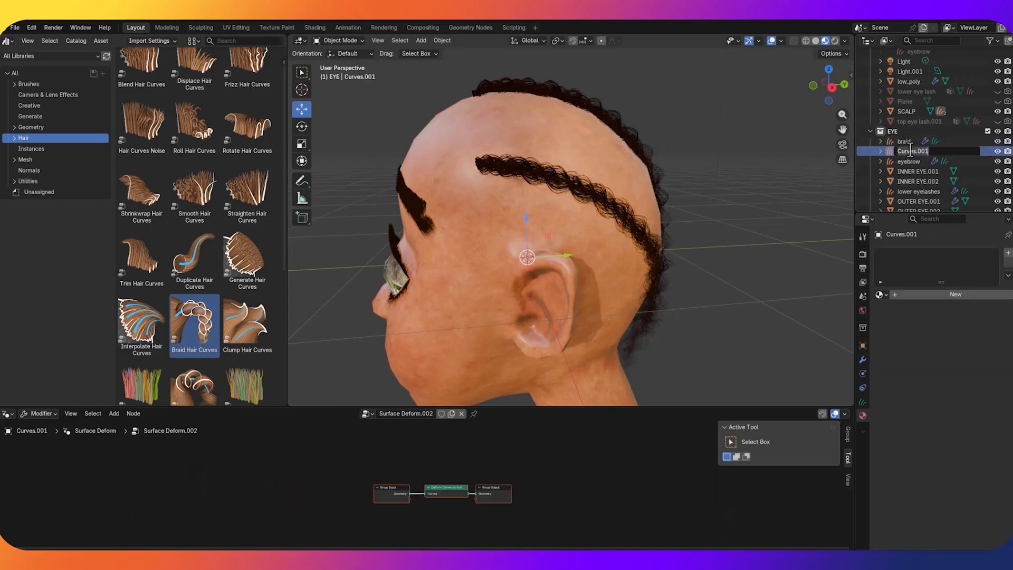
{"action": "type", "text": "sup"}
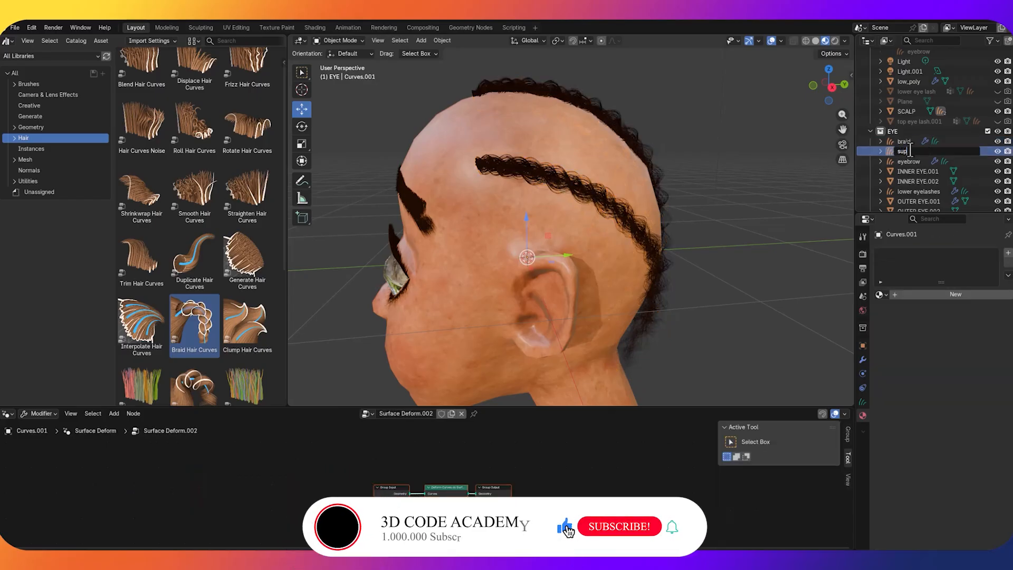
{"action": "type", "text": "port"}
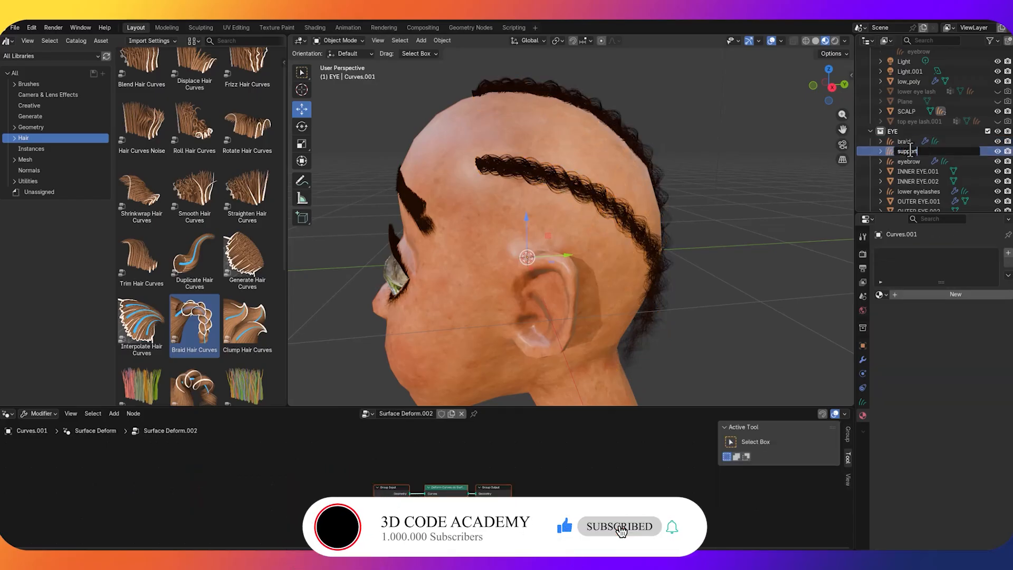
{"action": "key", "text": "Return"}
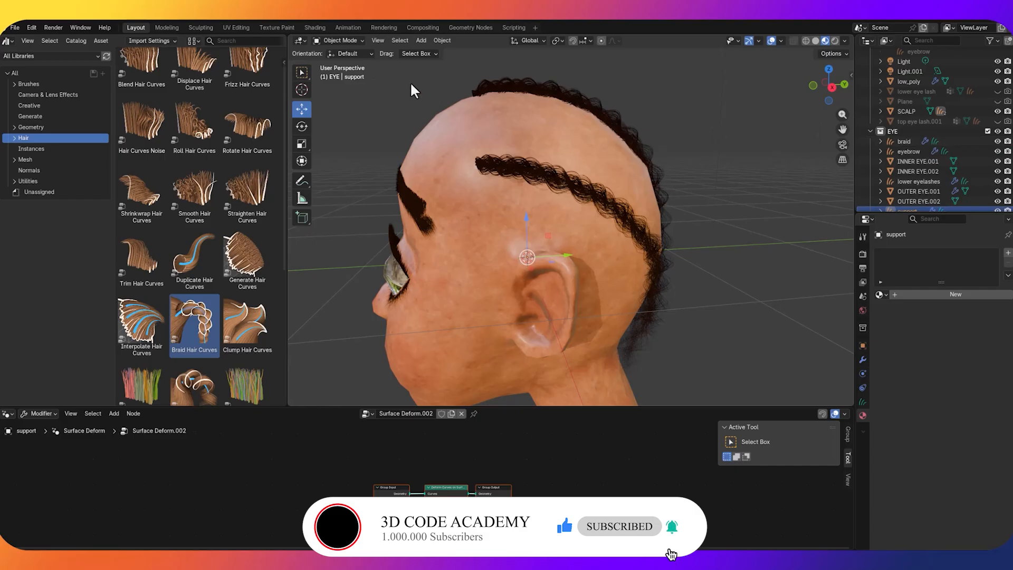
Put the support object in Sculpt Mode, activate the Add brush and open its Curve Shape settings
{"action": "left_click", "coordinate": [358, 45]}
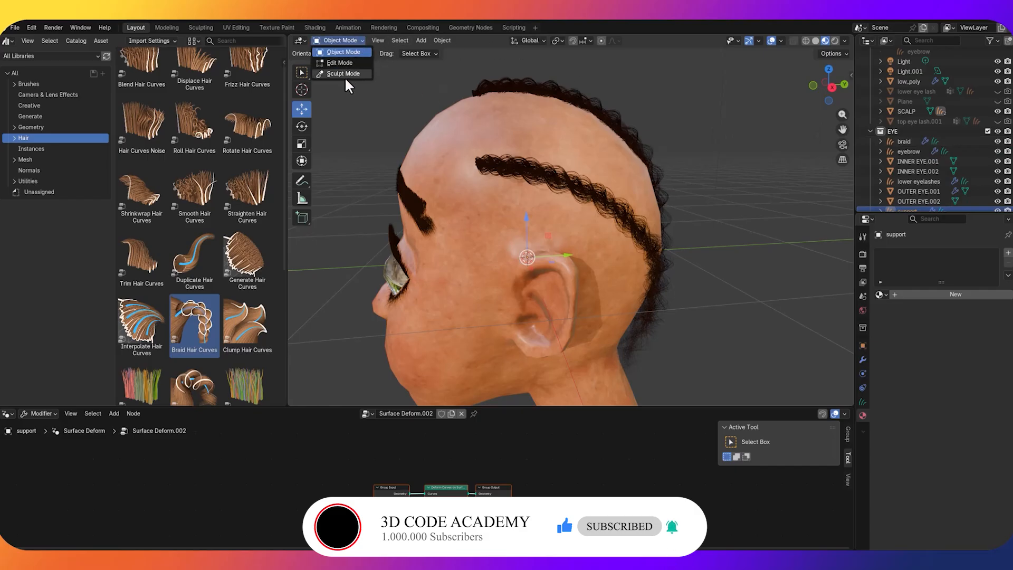
{"action": "left_click", "coordinate": [344, 74]}
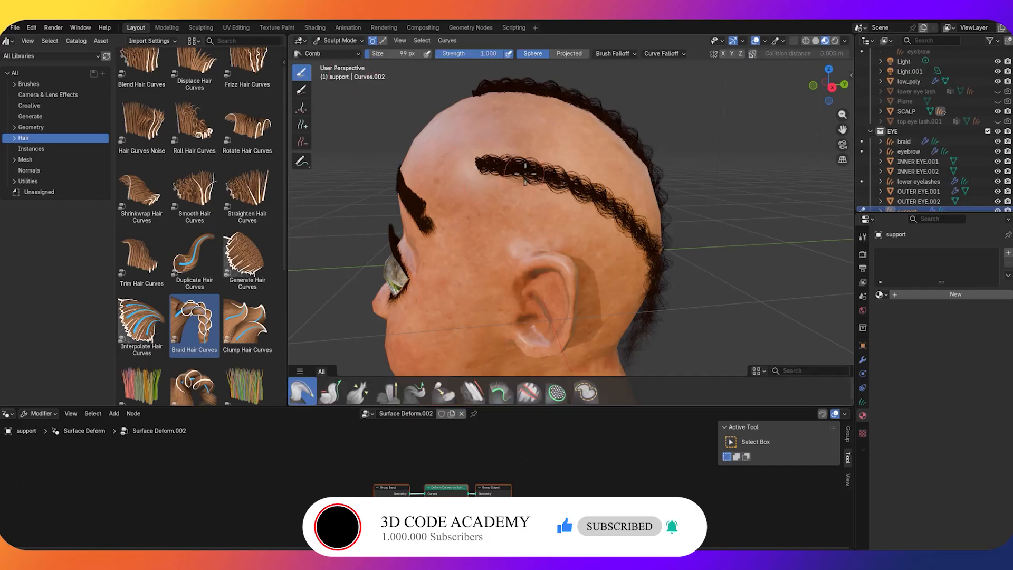
{"action": "scroll", "coordinate": [525, 177], "scroll_direction": "up", "scroll_amount": 3}
{"action": "middle_click_drag", "start_coordinate": [532, 178], "coordinate": [689, 188]}
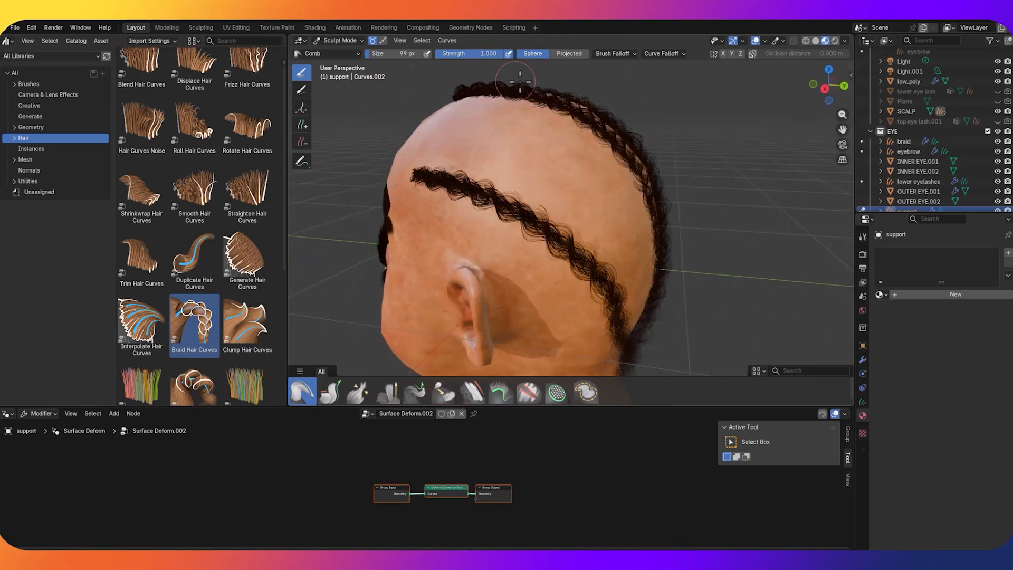
{"action": "left_click", "coordinate": [303, 124]}
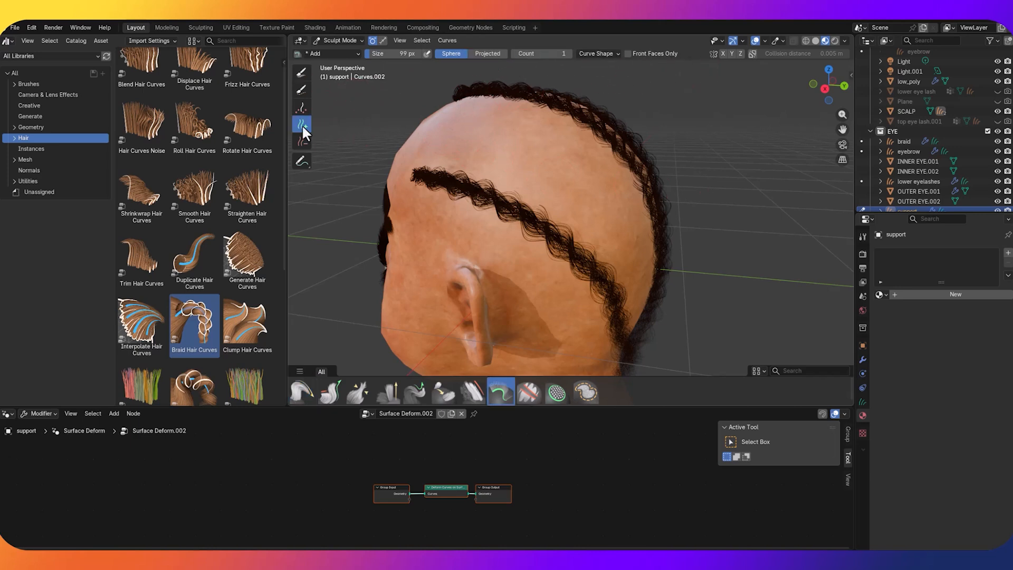
{"action": "left_click", "coordinate": [593, 53]}
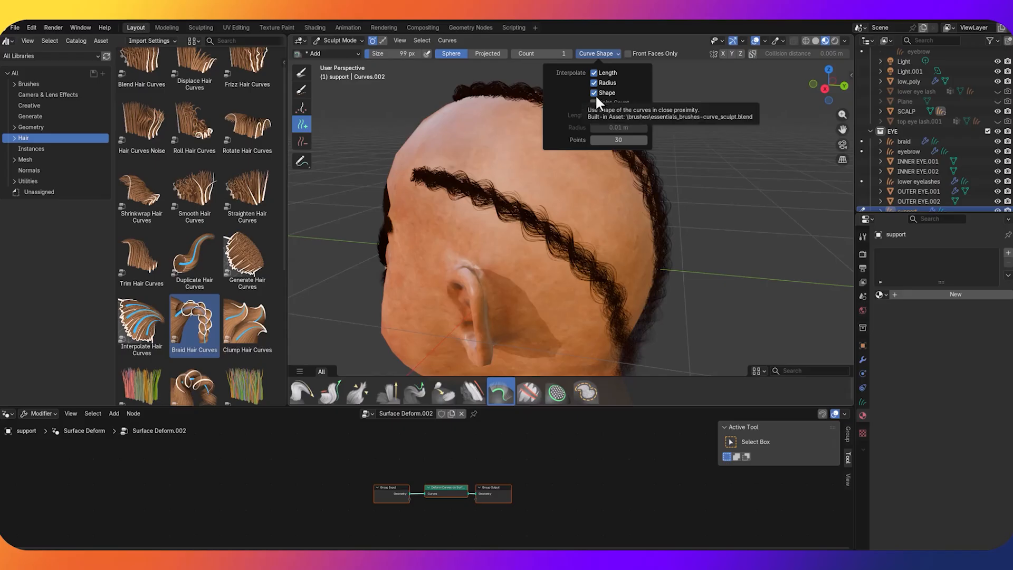
{"action": "left_click", "coordinate": [450, 144]}
{"action": "middle_click_drag", "start_coordinate": [607, 156], "coordinate": [643, 163]}
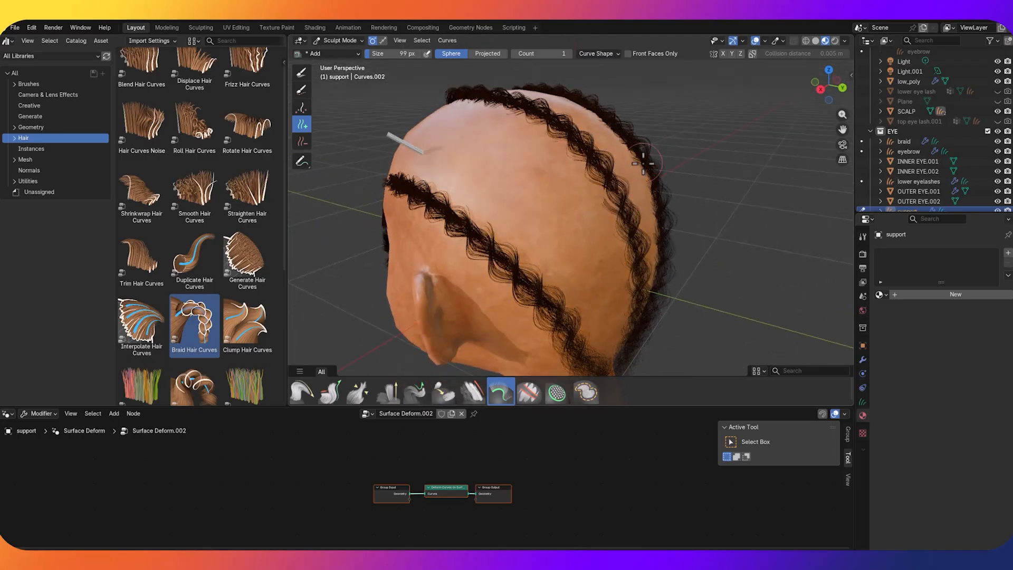
{"action": "key", "text": "ctrl+z"}
Add X-mirrored pairs of support curves from front to back along the scalp strip between the two central braids
{"action": "middle_click_drag", "start_coordinate": [428, 149], "coordinate": [486, 168]}
{"action": "key", "text": "KP_7"}
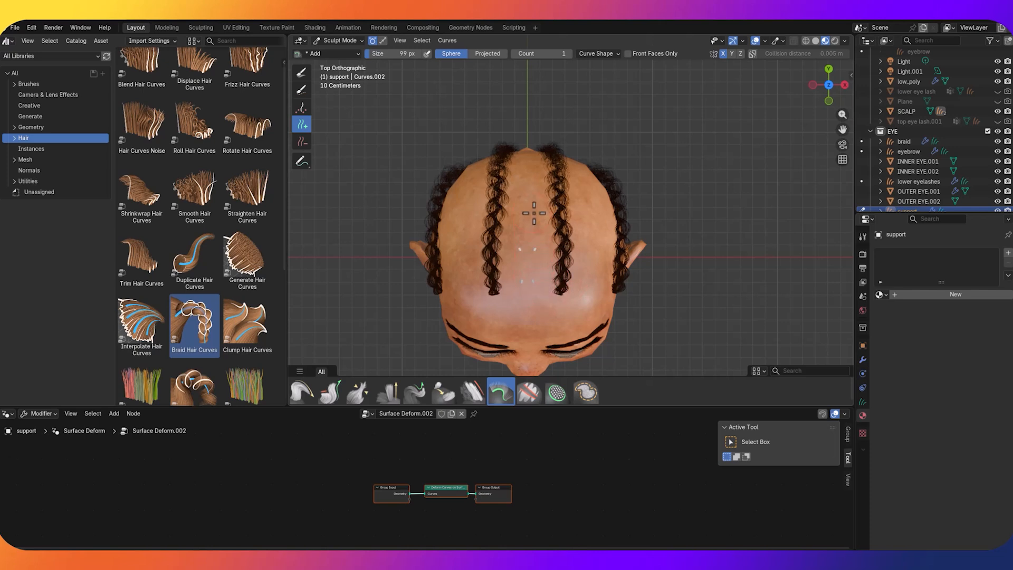
{"action": "middle_click_drag", "start_coordinate": [534, 178], "coordinate": [540, 223]}
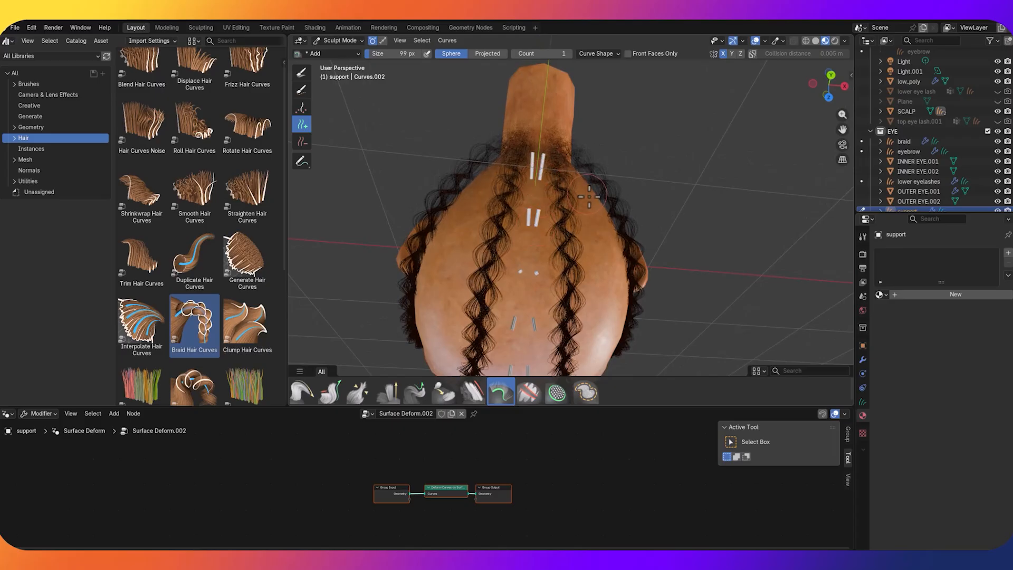
{"action": "middle_click_drag", "start_coordinate": [593, 204], "coordinate": [584, 100]}
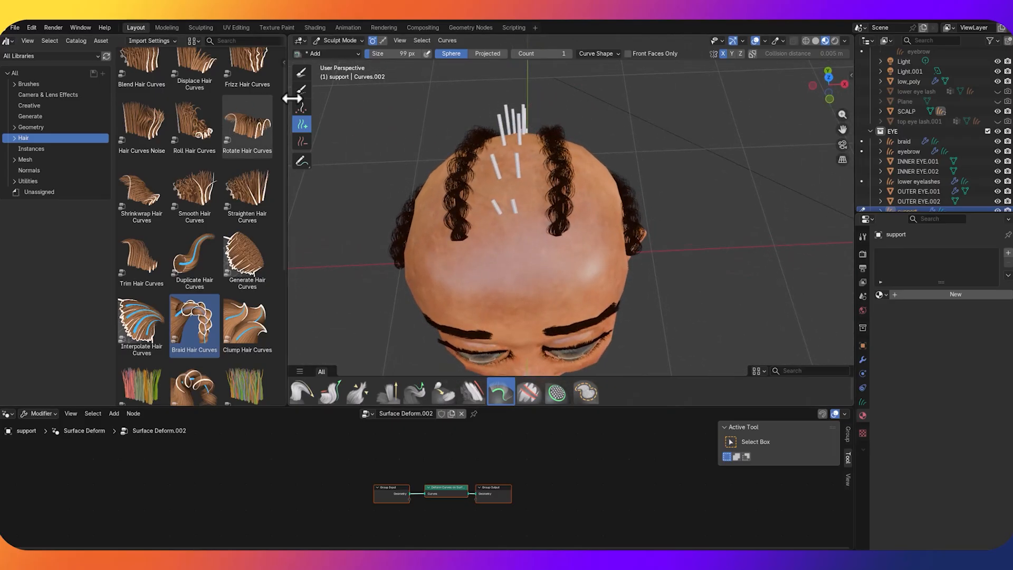
Comb the central support curves outward so they lie across the scalp toward the braid on each side
{"action": "left_click", "coordinate": [302, 392]}
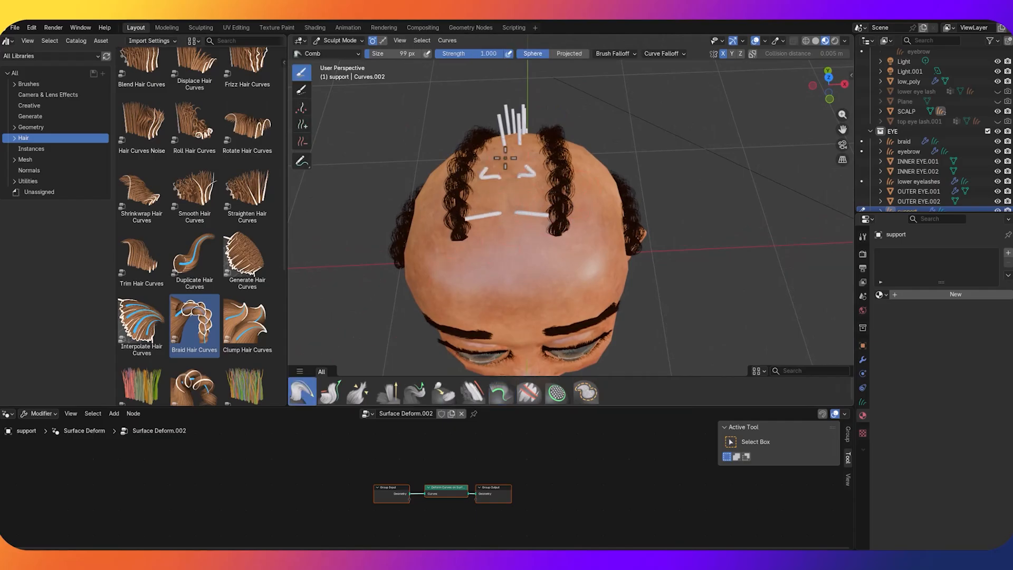
{"action": "middle_click_drag", "start_coordinate": [577, 180], "coordinate": [538, 214]}
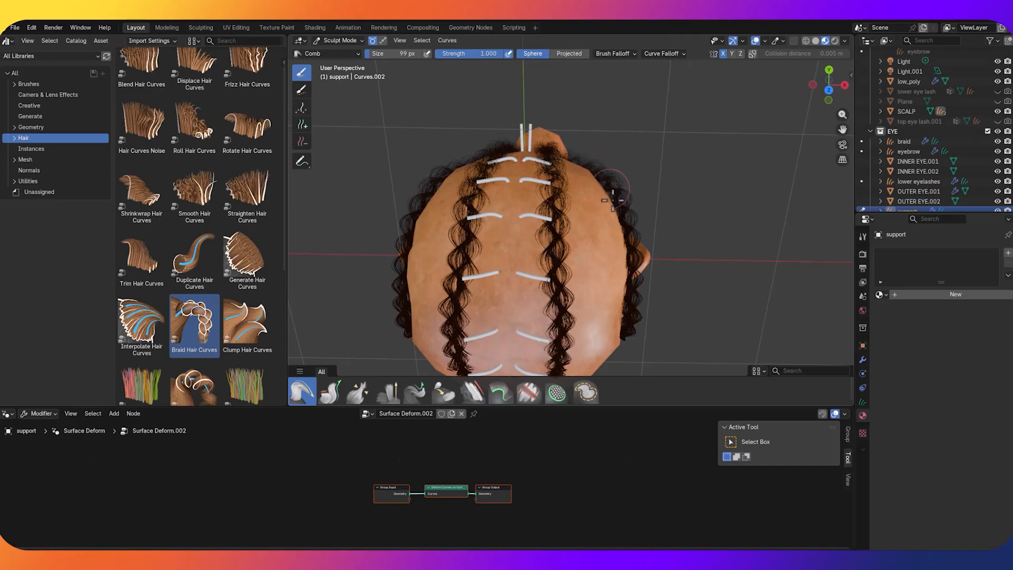
{"action": "middle_click_drag", "start_coordinate": [612, 200], "coordinate": [554, 164]}
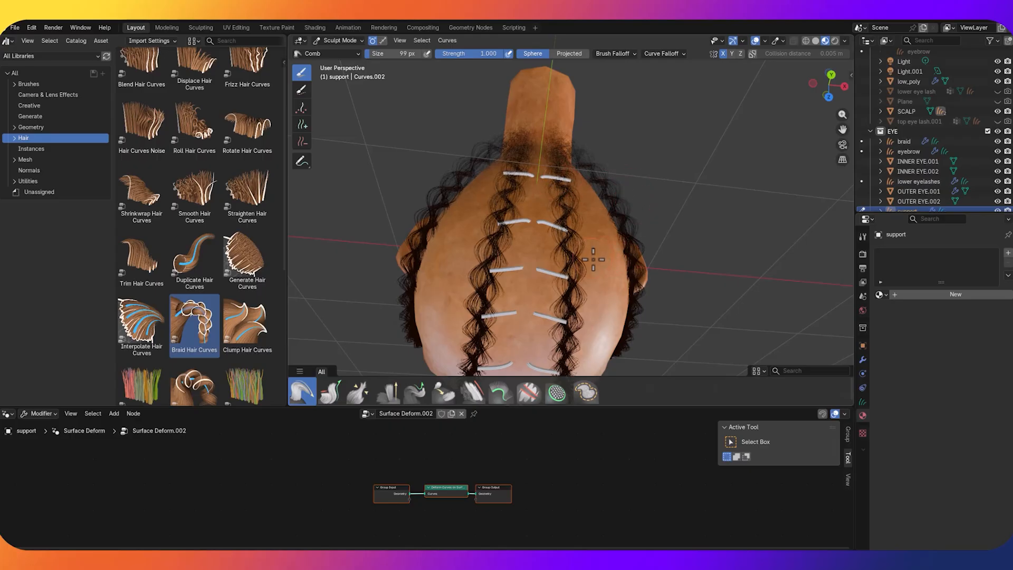
{"action": "middle_click_drag", "start_coordinate": [610, 271], "coordinate": [707, 288]}
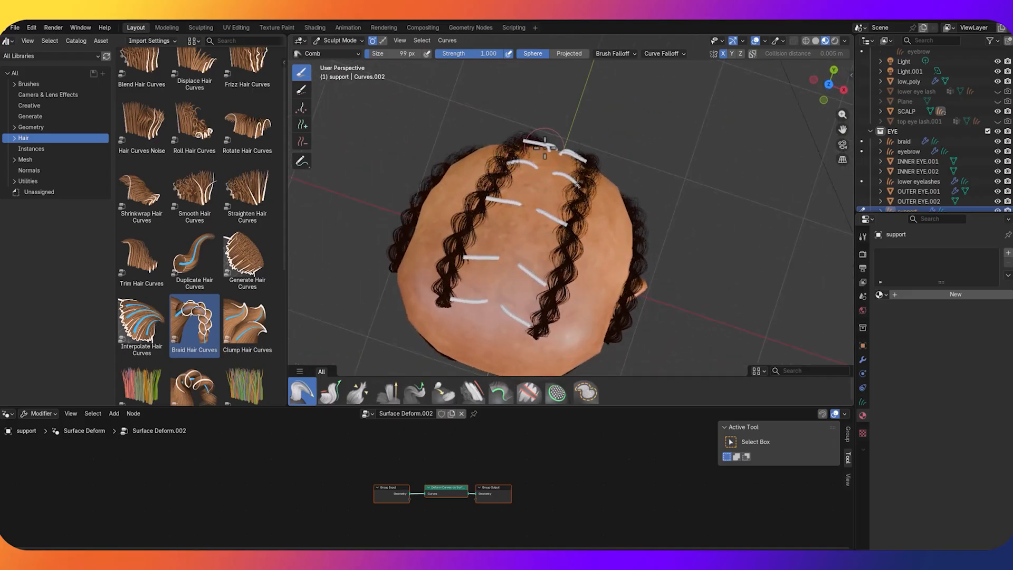
{"action": "middle_click_drag", "start_coordinate": [512, 150], "coordinate": [513, 181]}
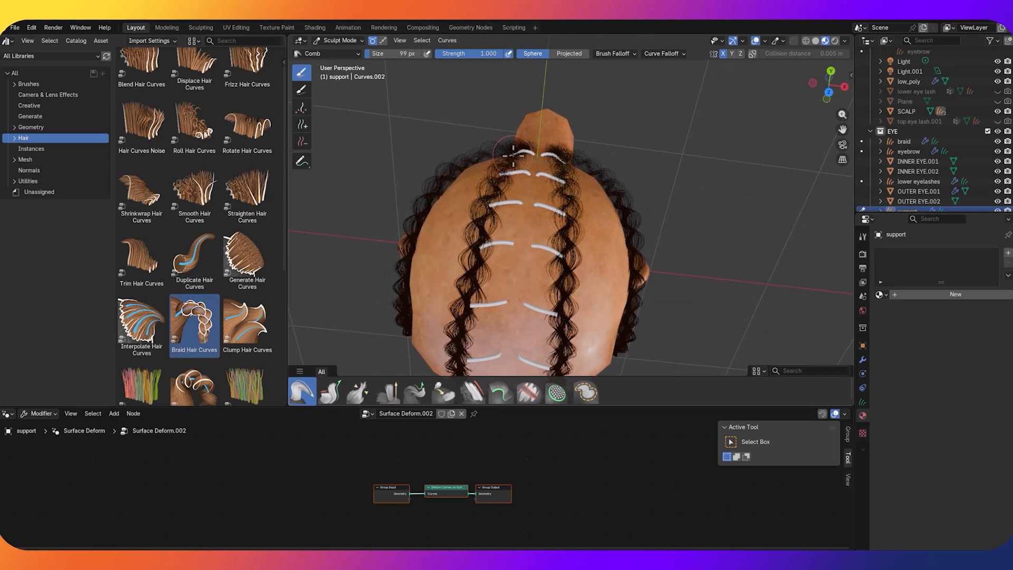
{"action": "middle_click_drag", "start_coordinate": [510, 153], "coordinate": [593, 199]}
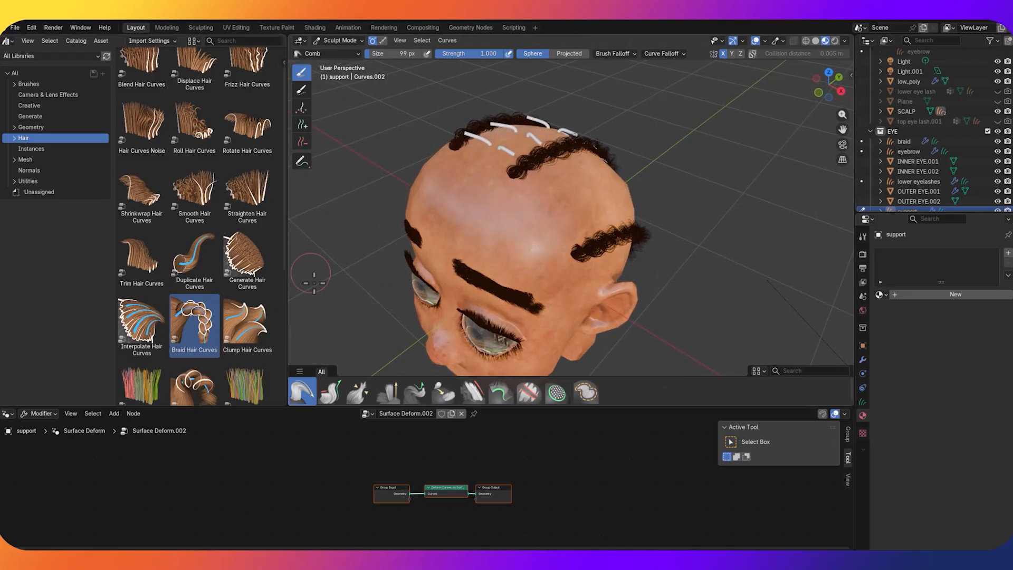
Add a support curve above the front end of the side braid, comb it toward the braid and lengthen it with Grow/Shrink
{"action": "left_click", "coordinate": [301, 124]}
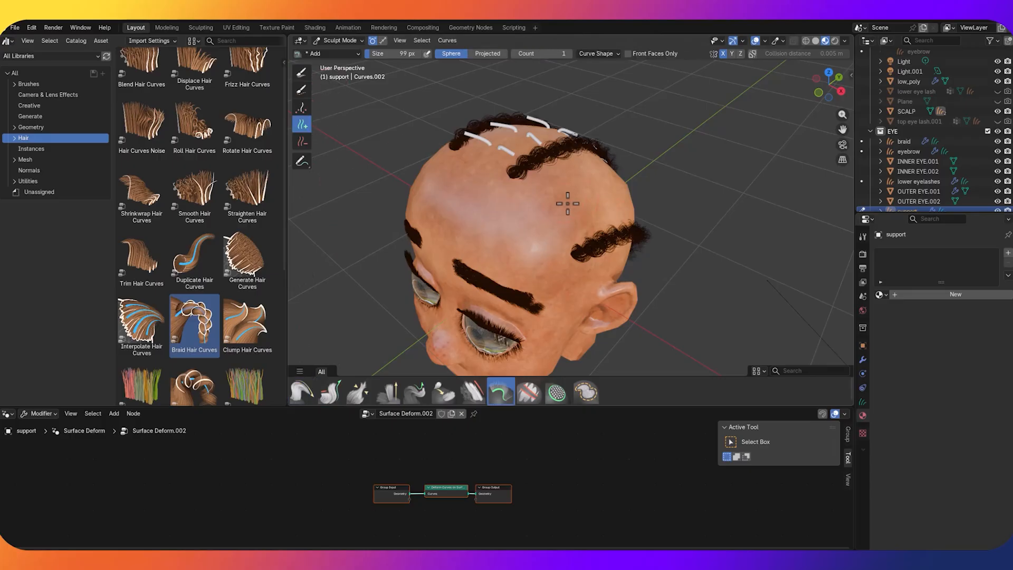
{"action": "middle_click_drag", "start_coordinate": [572, 220], "coordinate": [599, 231]}
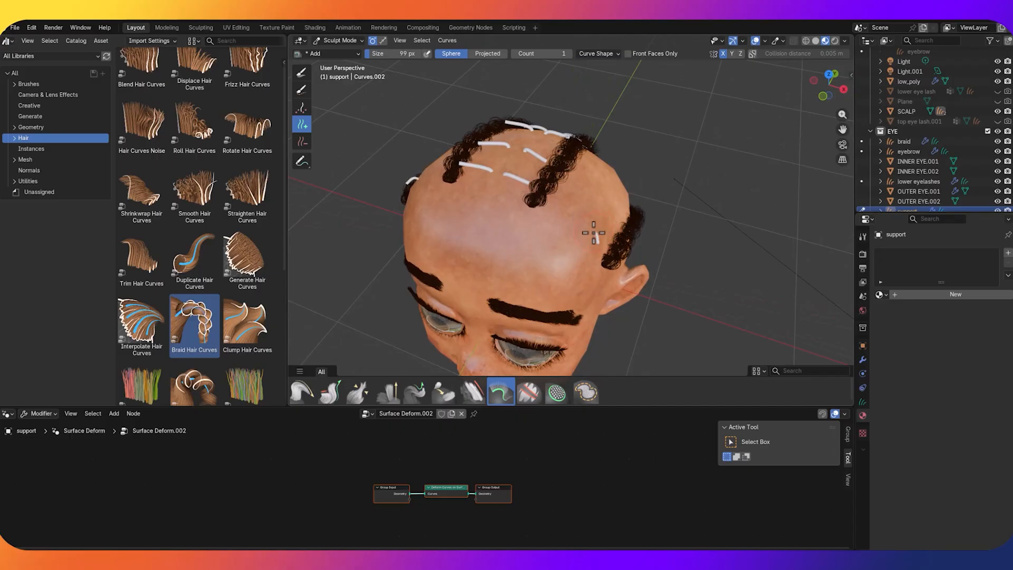
{"action": "mouse_move", "coordinate": [656, 245]}
{"action": "middle_mouse_down"}
{"action": "mouse_move", "coordinate": [685, 267]}
{"action": "mouse_move", "coordinate": [630, 230]}
{"action": "mouse_move", "coordinate": [559, 220]}
{"action": "middle_mouse_up"}
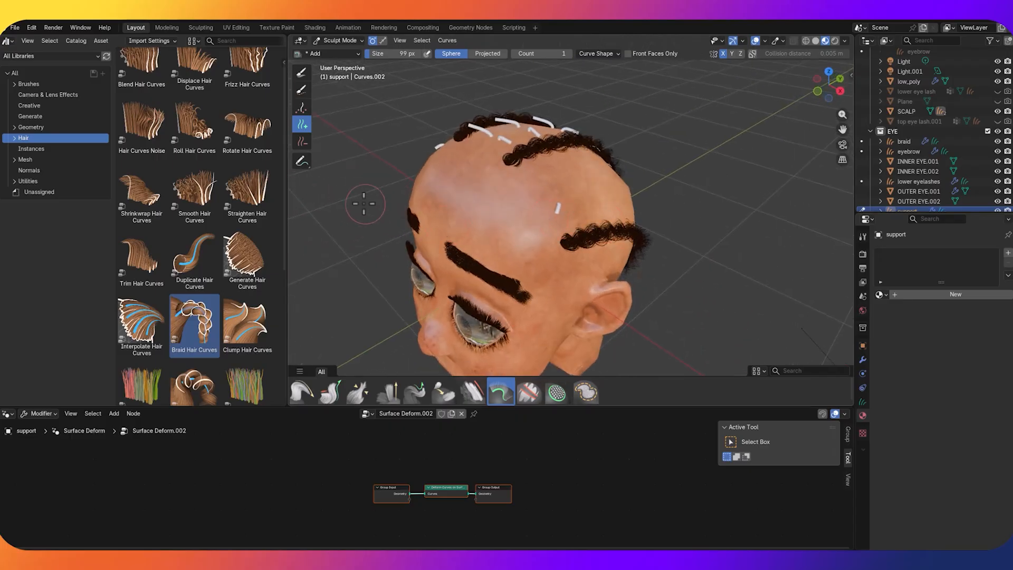
{"action": "left_click", "coordinate": [302, 392]}
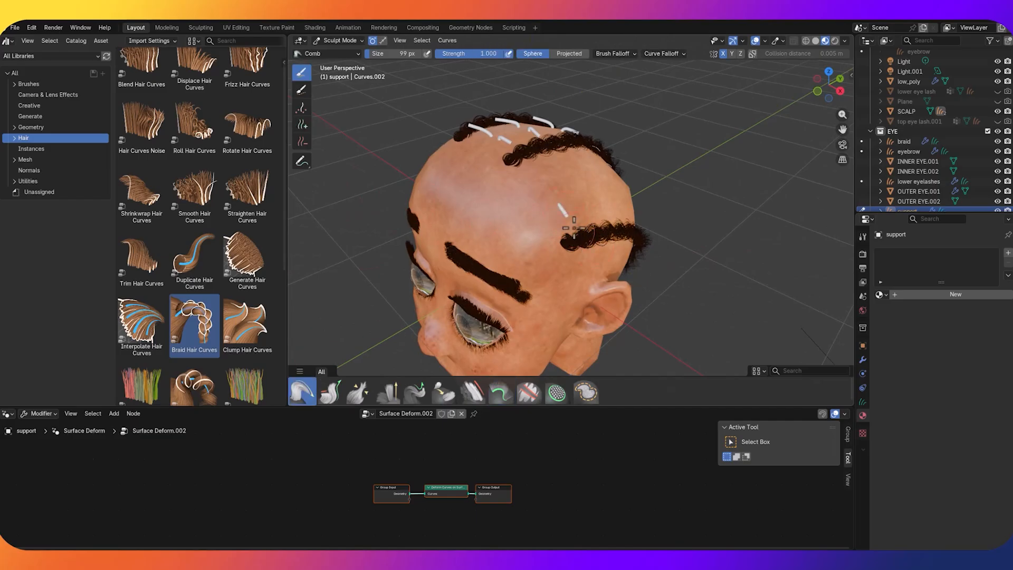
{"action": "left_click", "coordinate": [330, 392]}
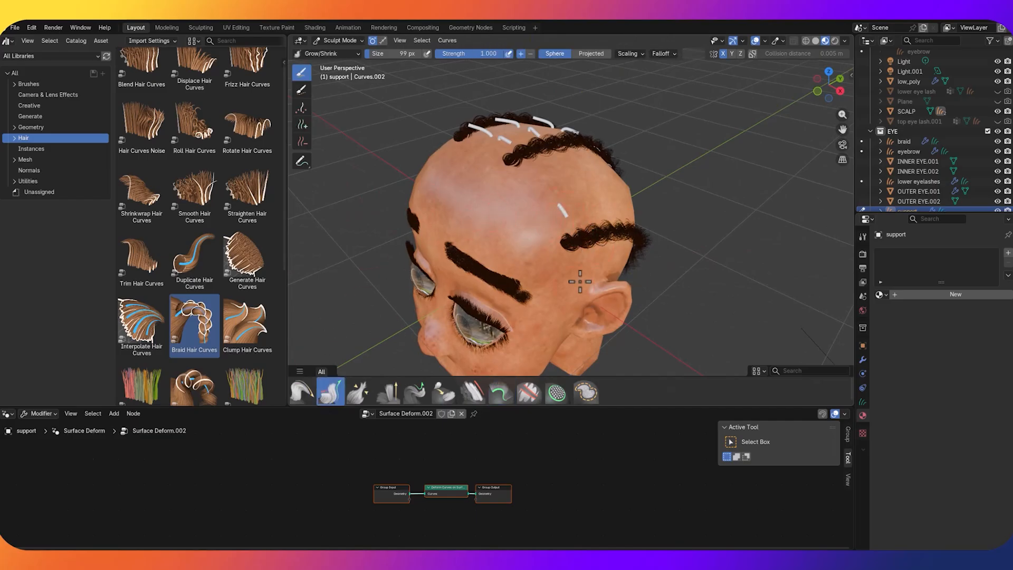
{"action": "left_click_drag", "start_coordinate": [574, 212], "coordinate": [575, 232]}
{"action": "middle_click_drag", "start_coordinate": [651, 211], "coordinate": [596, 228]}
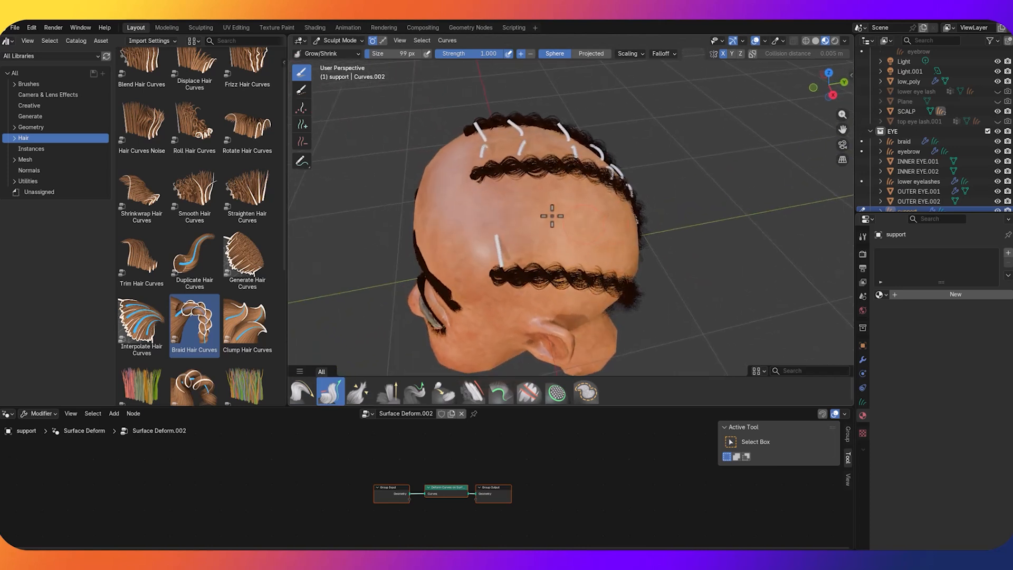
Add a second support curve just behind the first above the side braid, comb it downward and grow it to the braid
{"action": "left_click", "coordinate": [302, 123]}
{"action": "left_click", "coordinate": [529, 227]}
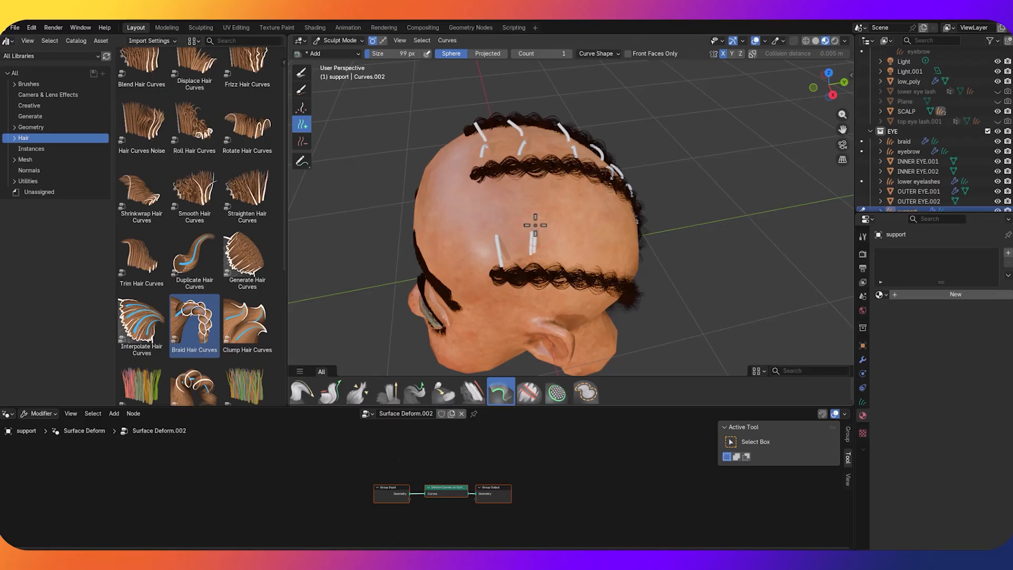
{"action": "key", "text": "ctrl+z"}
{"action": "left_click", "coordinate": [538, 233]}
{"action": "left_click", "coordinate": [303, 391]}
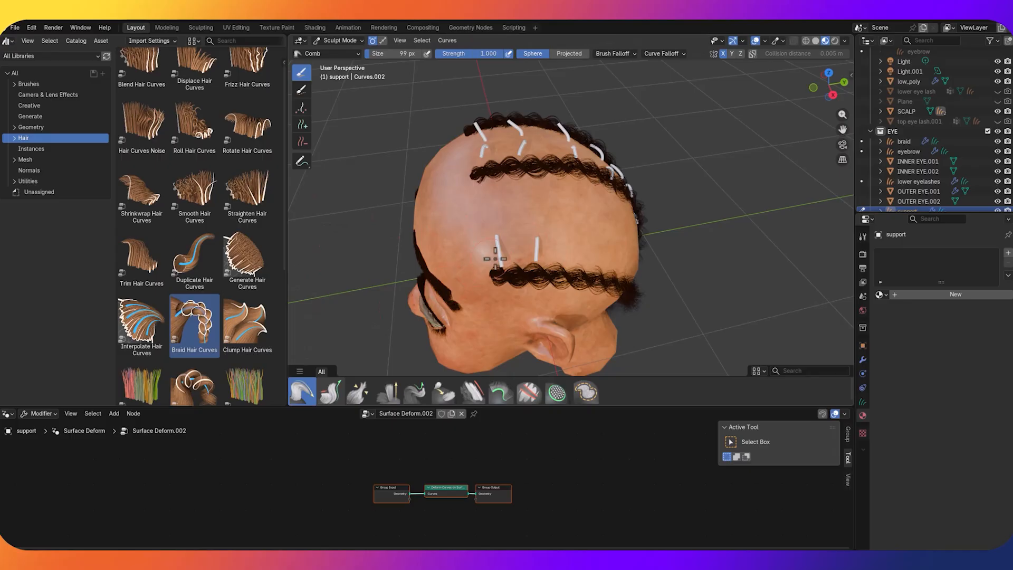
{"action": "middle_click_drag", "start_coordinate": [607, 274], "coordinate": [548, 208]}
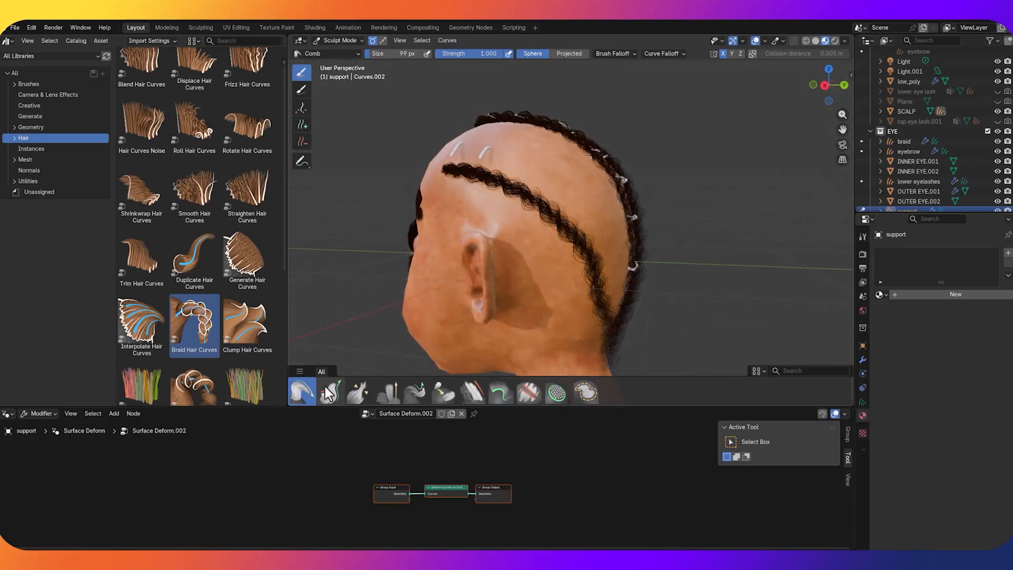
{"action": "left_click", "coordinate": [330, 391]}
{"action": "mouse_move", "coordinate": [442, 155]}
{"action": "left_mouse_down"}
{"action": "mouse_move", "coordinate": [482, 153]}
{"action": "mouse_move", "coordinate": [474, 168]}
{"action": "mouse_move", "coordinate": [482, 157]}
{"action": "mouse_move", "coordinate": [475, 168]}
{"action": "mouse_move", "coordinate": [447, 158]}
{"action": "left_mouse_up"}
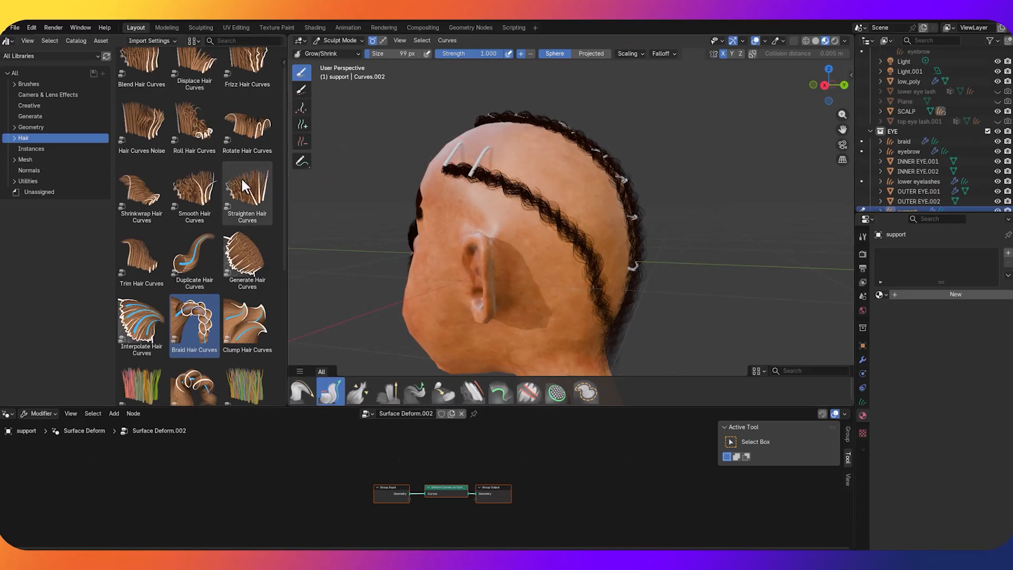
Add a third support curve behind the second above the side braid and comb it down onto the braid
{"action": "left_click", "coordinate": [302, 124]}
{"action": "left_click", "coordinate": [591, 54]}
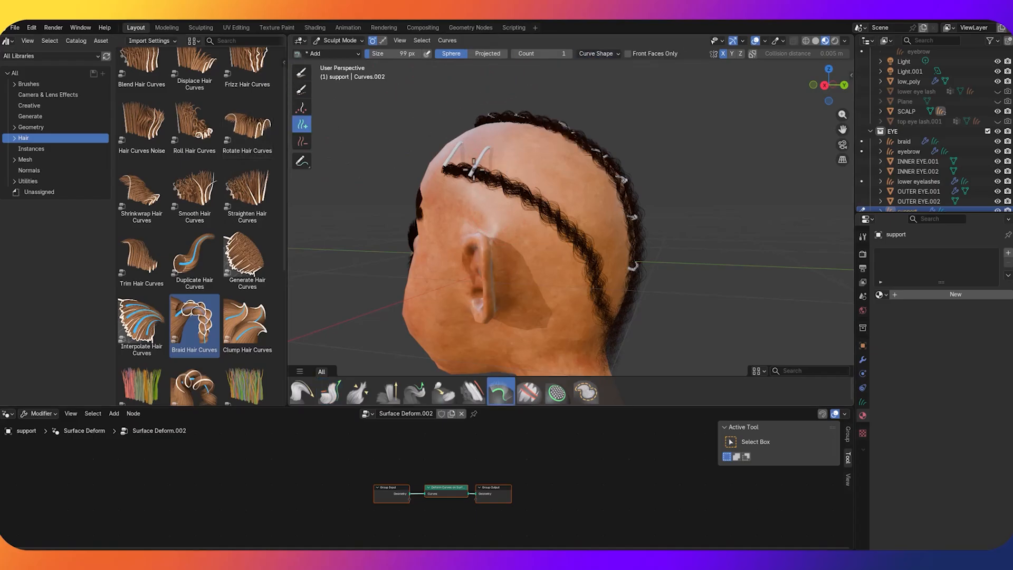
{"action": "left_click", "coordinate": [514, 160]}
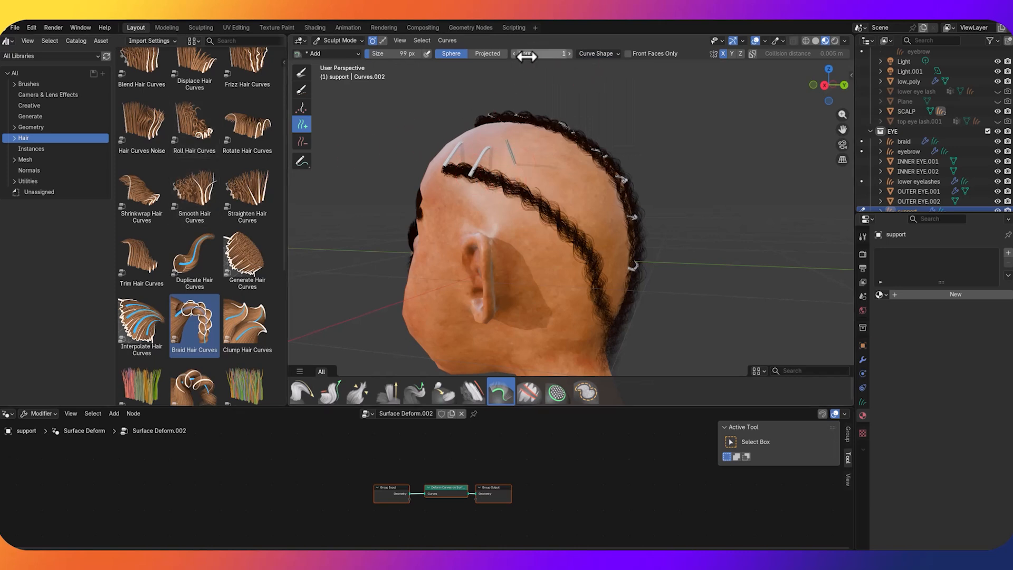
{"action": "left_click", "coordinate": [583, 54]}
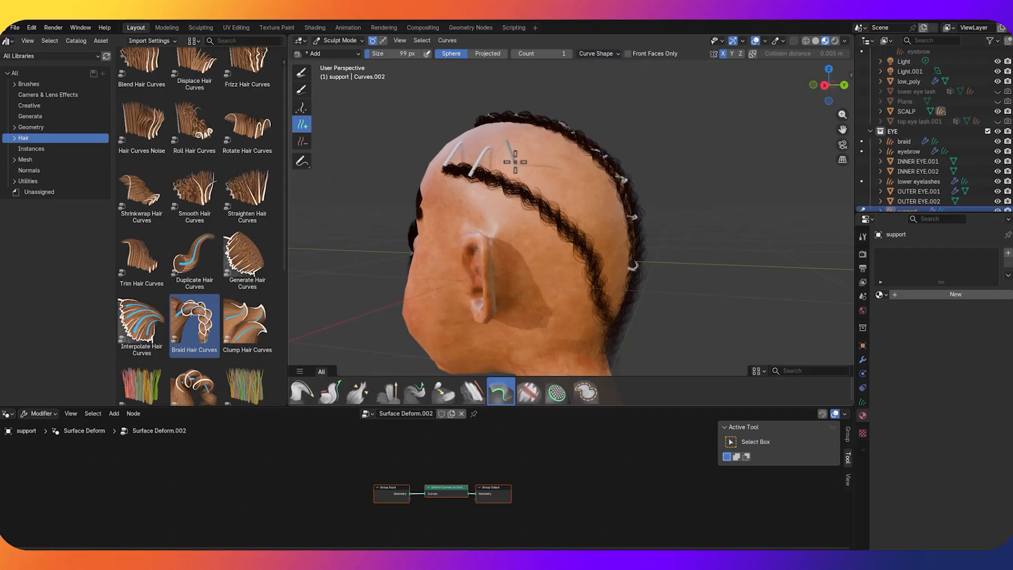
{"action": "left_click", "coordinate": [492, 198]}
{"action": "key", "text": "ctrl+z"}
{"action": "left_click", "coordinate": [295, 393]}
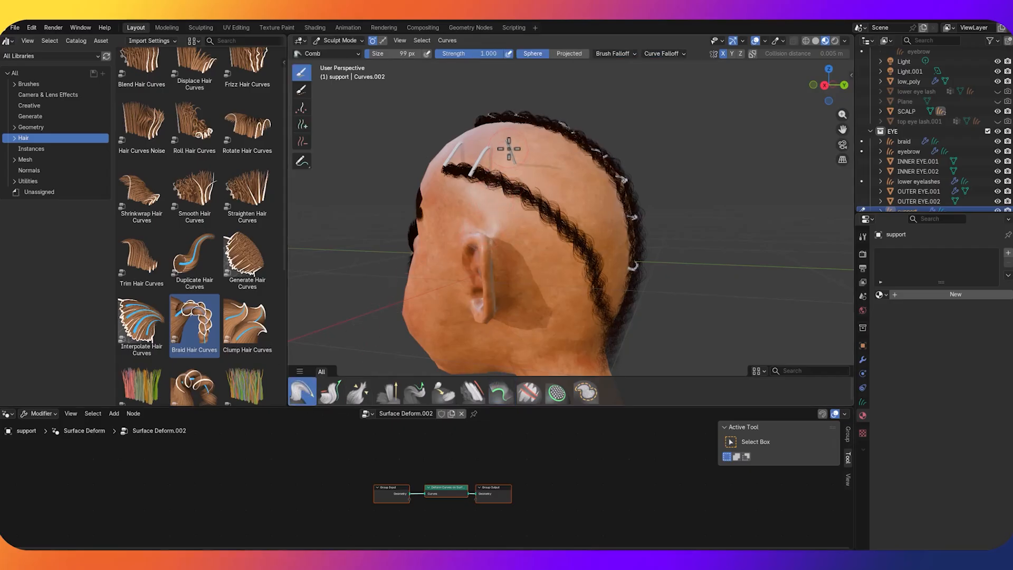
{"action": "left_click_drag", "start_coordinate": [509, 148], "coordinate": [479, 215]}
{"action": "mouse_move", "coordinate": [507, 159]}
{"action": "left_mouse_down"}
{"action": "mouse_move", "coordinate": [485, 192]}
{"action": "mouse_move", "coordinate": [494, 195]}
{"action": "left_mouse_up"}
{"action": "left_click_drag", "start_coordinate": [486, 147], "coordinate": [471, 177]}
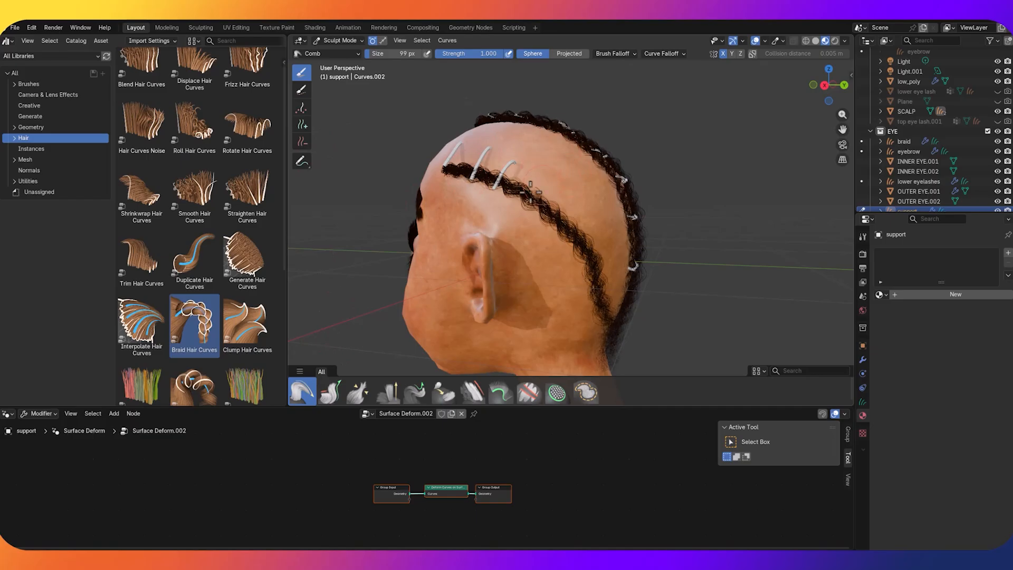
Add a row of support curves along the upper edge of the side braid, from behind the third curve down to the nape
{"action": "left_click", "coordinate": [302, 125]}
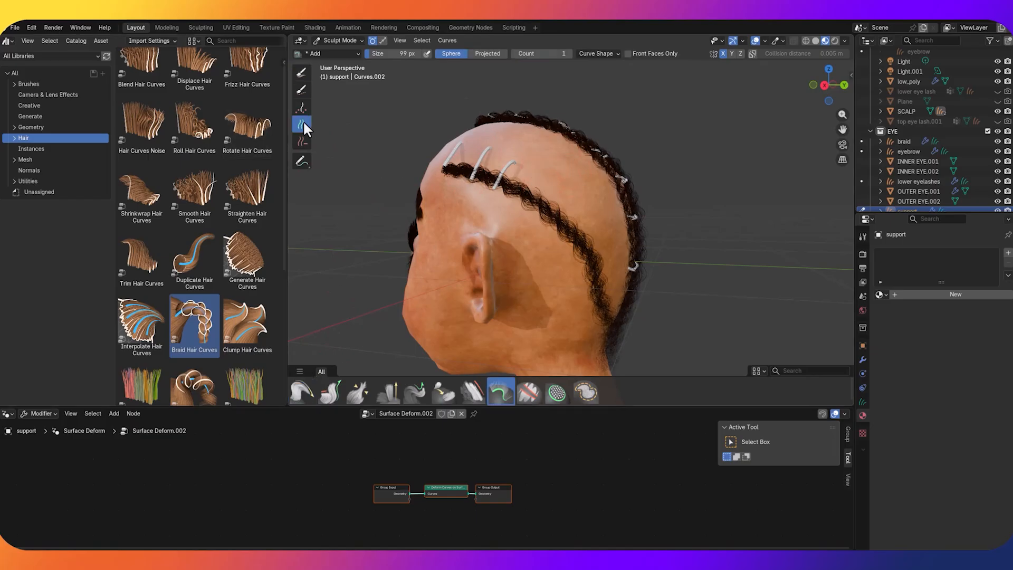
{"action": "left_click", "coordinate": [543, 174]}
{"action": "left_click", "coordinate": [567, 200]}
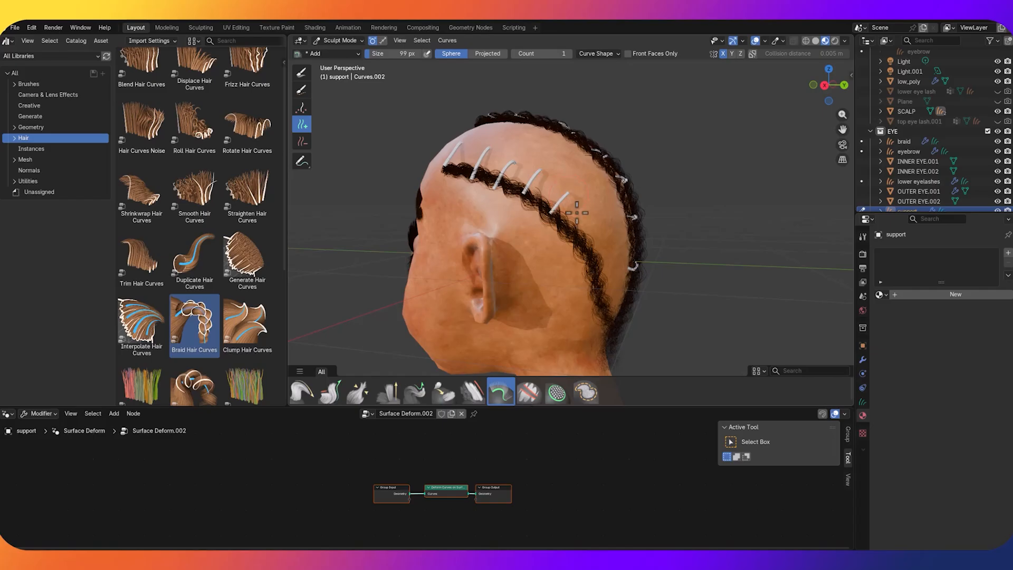
{"action": "left_click", "coordinate": [588, 215]}
{"action": "middle_click_drag", "start_coordinate": [689, 264], "coordinate": [559, 192]}
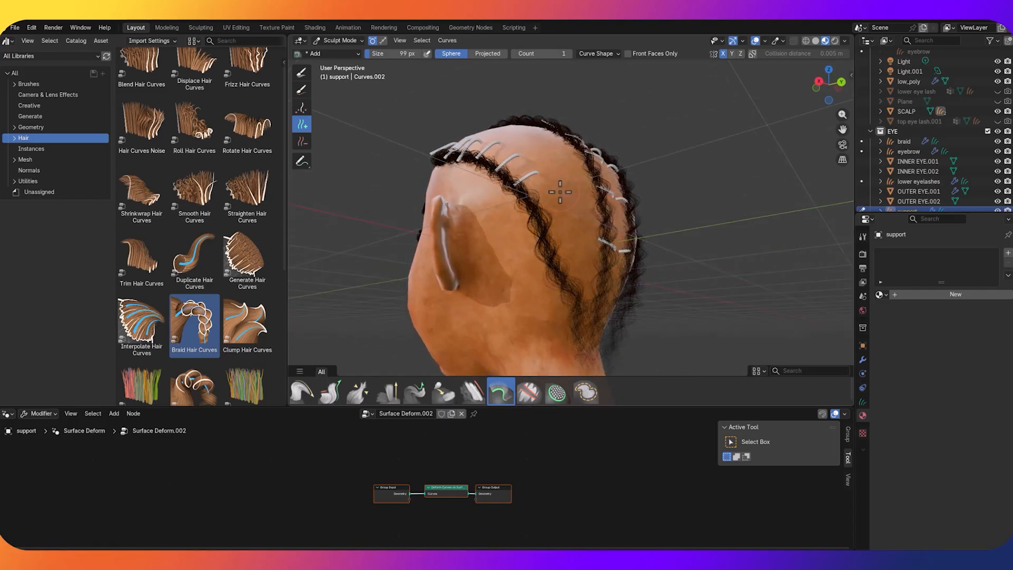
{"action": "left_click", "coordinate": [557, 196]}
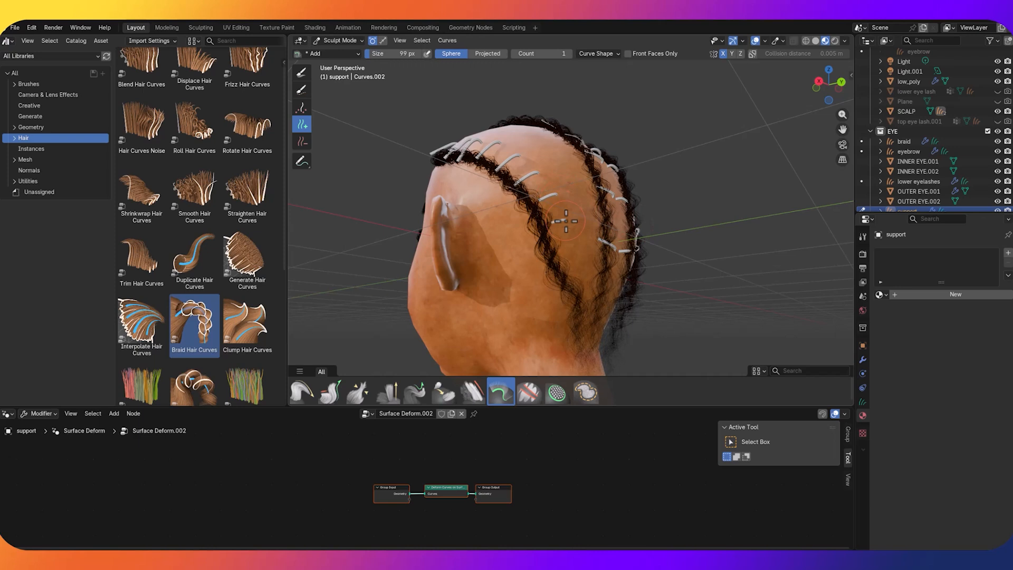
{"action": "left_click", "coordinate": [564, 222]}
{"action": "left_click", "coordinate": [573, 247]}
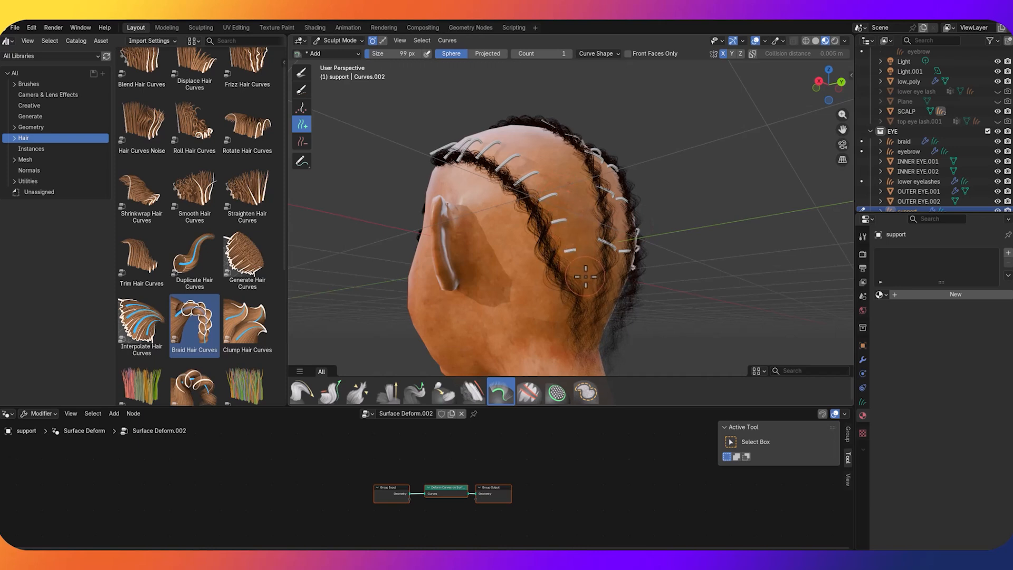
{"action": "left_click", "coordinate": [581, 272]}
{"action": "left_click", "coordinate": [588, 296]}
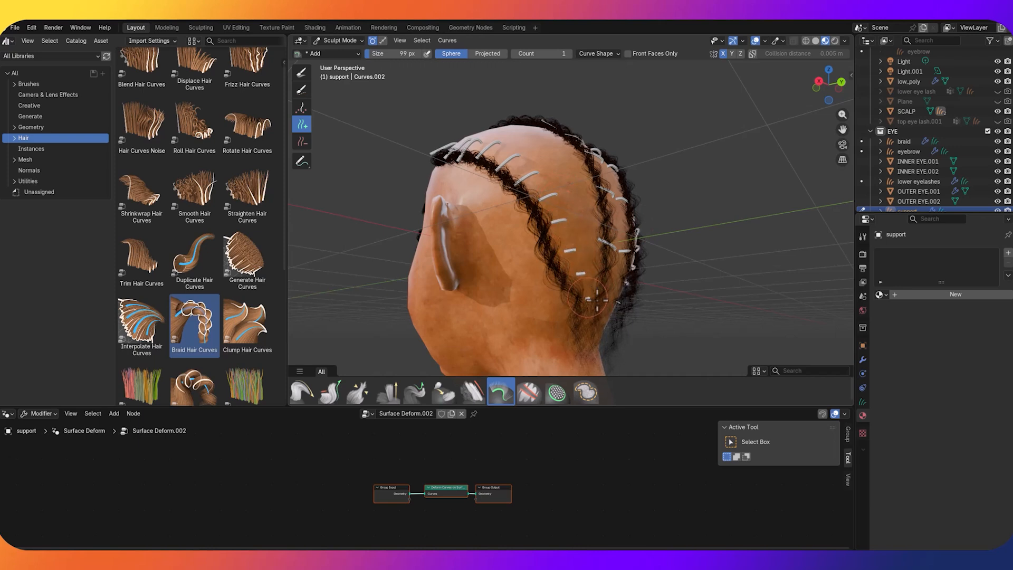
{"action": "left_click", "coordinate": [620, 300]}
Comb the rear support curves toward the side braid, lengthen them with Grow/Shrink, and return to the Comb brush
{"action": "middle_click_drag", "start_coordinate": [672, 258], "coordinate": [426, 288]}
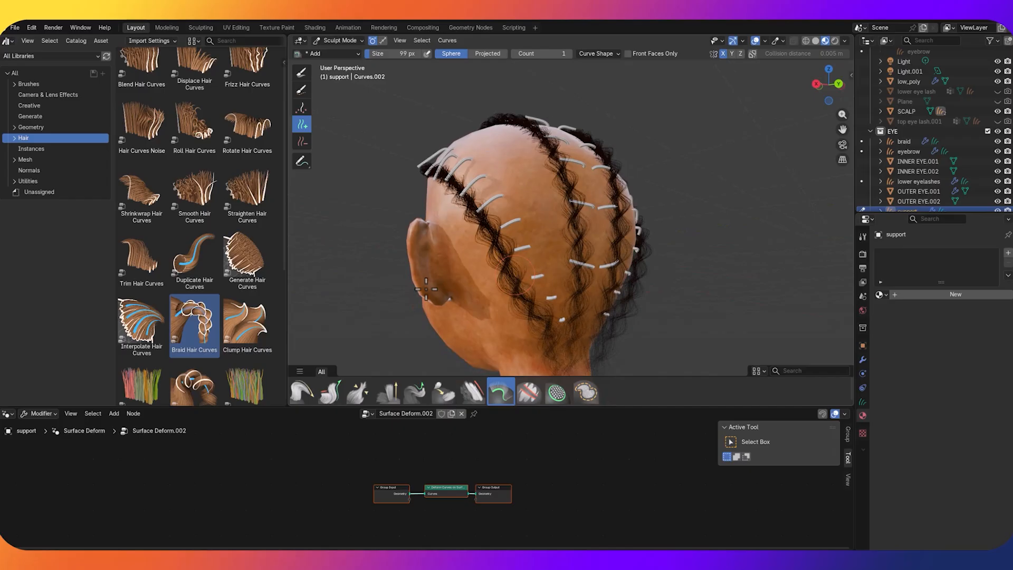
{"action": "left_click", "coordinate": [303, 393]}
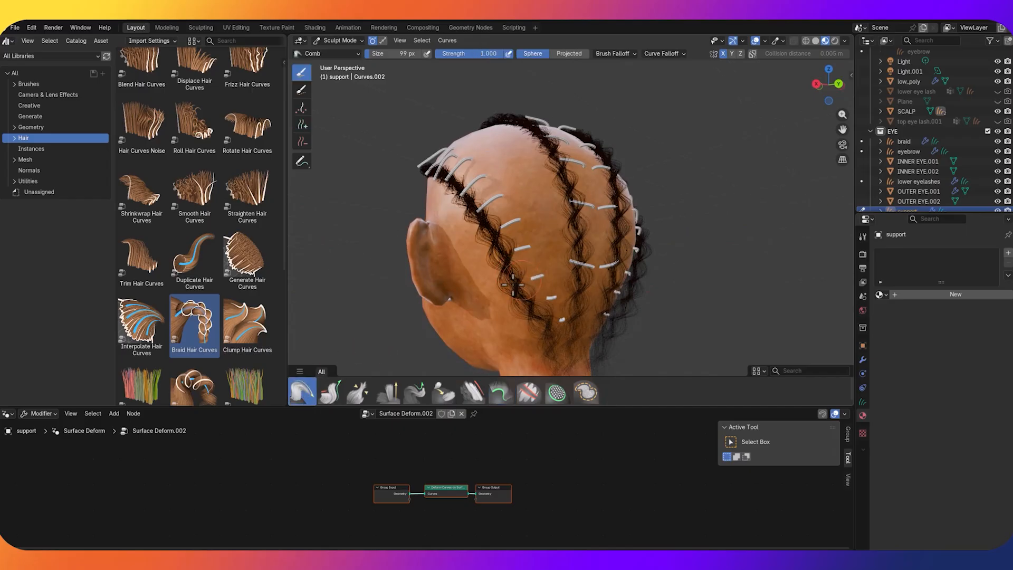
{"action": "mouse_move", "coordinate": [543, 279]}
{"action": "left_mouse_down"}
{"action": "mouse_move", "coordinate": [516, 280]}
{"action": "mouse_move", "coordinate": [510, 305]}
{"action": "left_mouse_up"}
{"action": "left_click", "coordinate": [331, 390]}
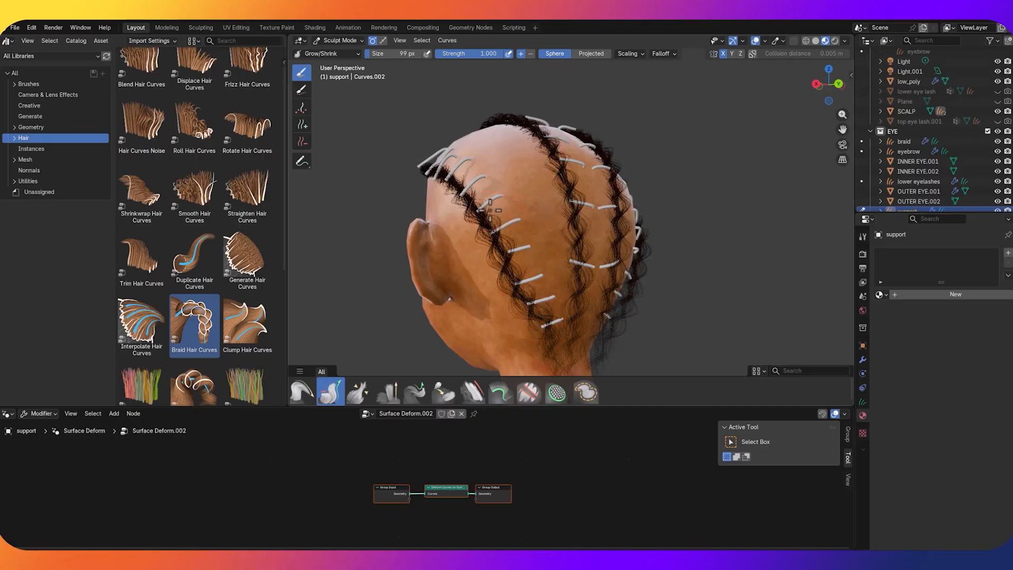
{"action": "left_click", "coordinate": [306, 388]}
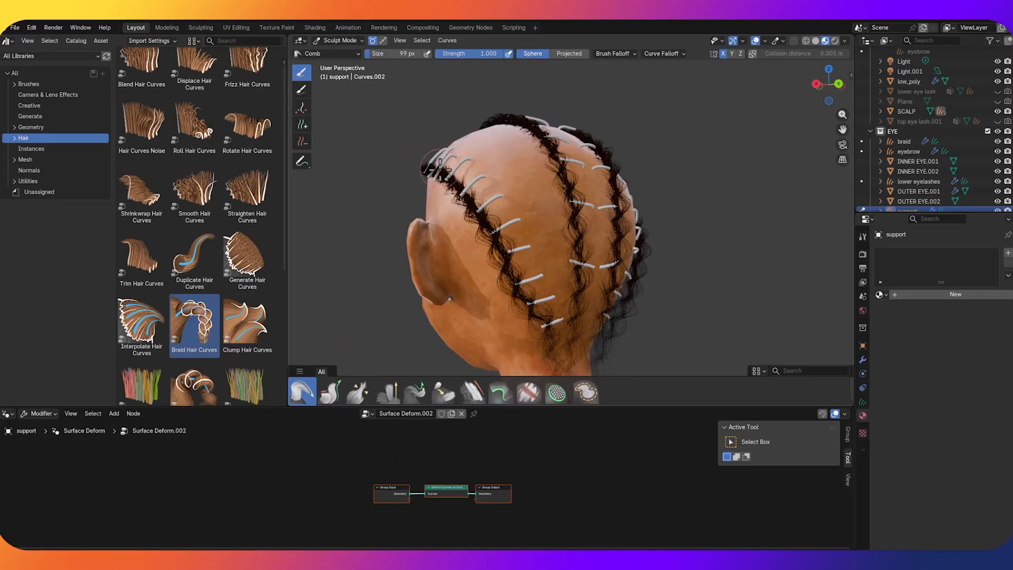
Add a support curve on the scalp above the ear, below the front part of the side braid
{"action": "middle_click_drag", "start_coordinate": [663, 147], "coordinate": [511, 241]}
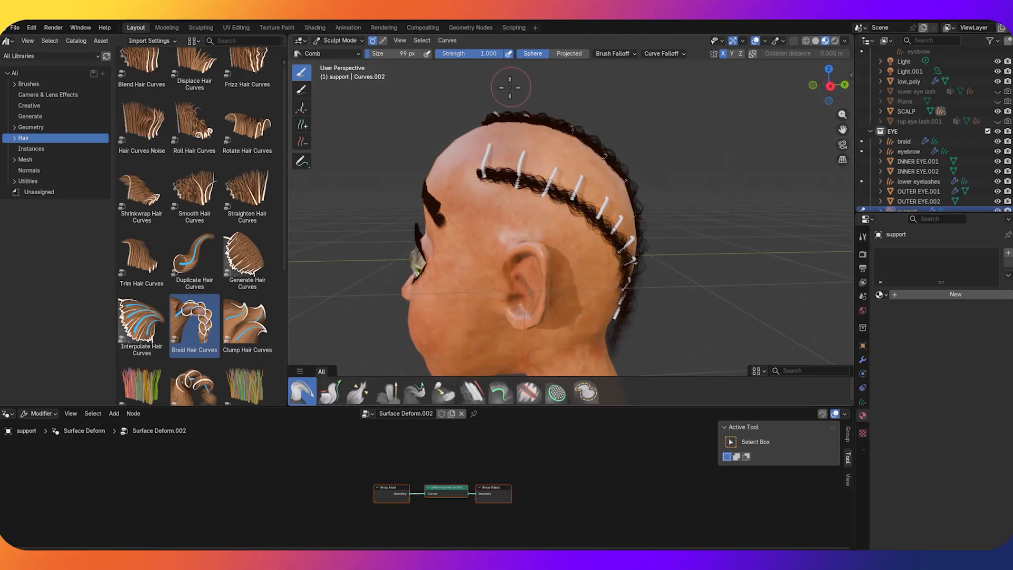
{"action": "left_click", "coordinate": [302, 125]}
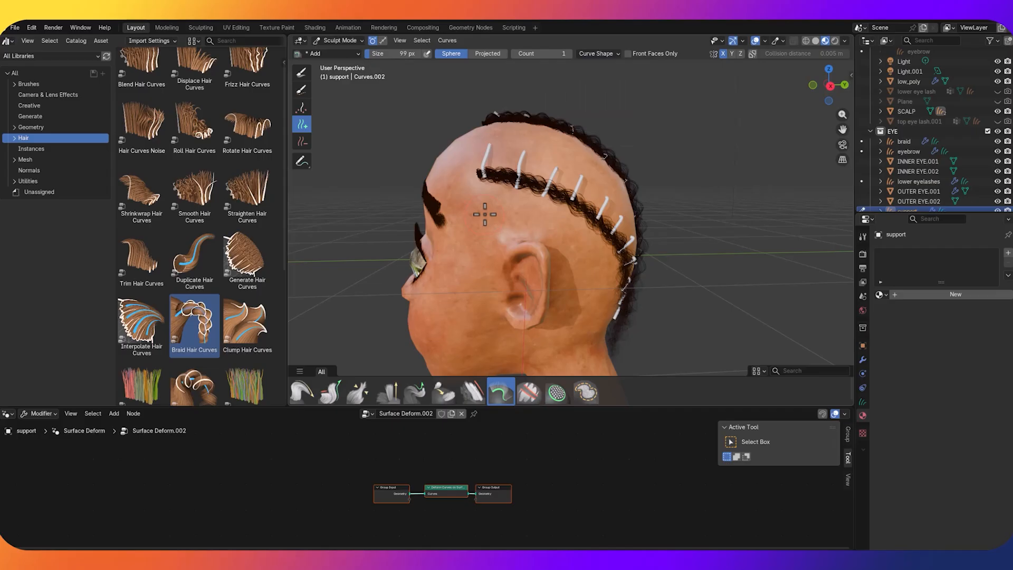
{"action": "middle_click_drag", "start_coordinate": [516, 226], "coordinate": [553, 219]}
{"action": "left_click", "coordinate": [588, 225]}
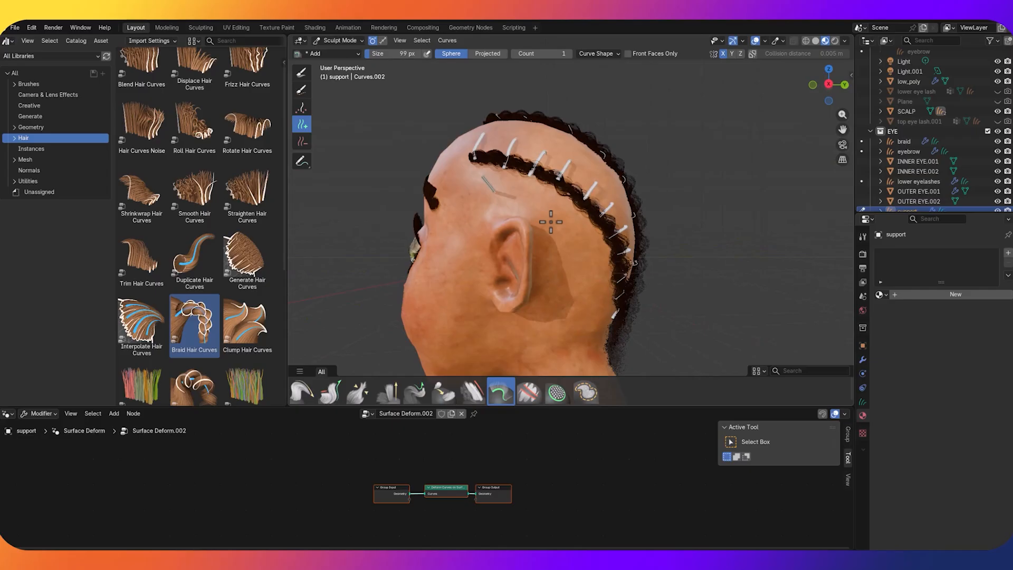
{"action": "left_click", "coordinate": [536, 203]}
{"action": "left_click", "coordinate": [563, 227]}
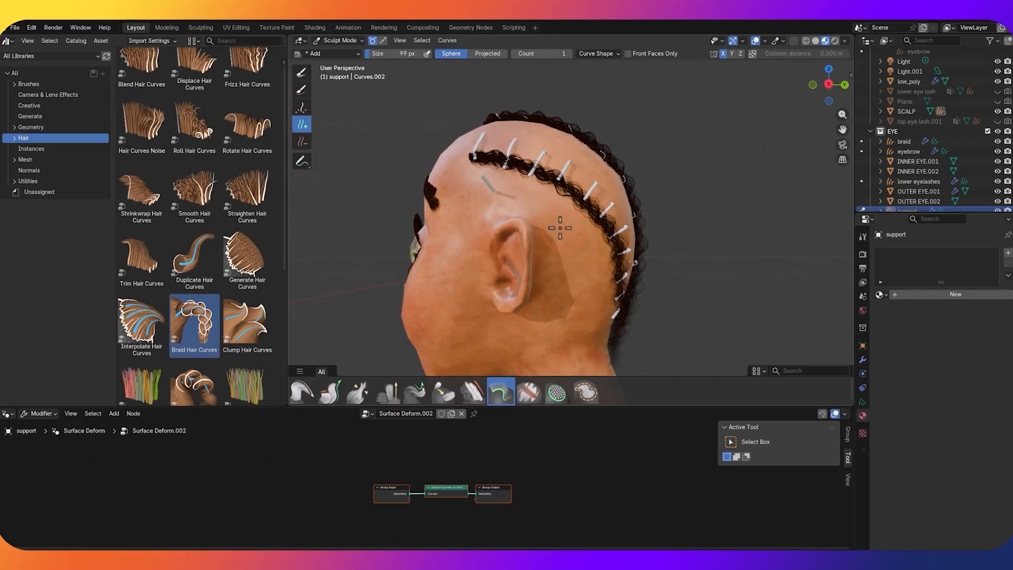
Comb the support curve above the ear upward so it lies against the scalp and reaches the side braid
{"action": "left_click", "coordinate": [302, 393]}
{"action": "mouse_move", "coordinate": [488, 198]}
{"action": "left_mouse_down"}
{"action": "mouse_move", "coordinate": [500, 159]}
{"action": "mouse_move", "coordinate": [505, 176]}
{"action": "left_mouse_up"}
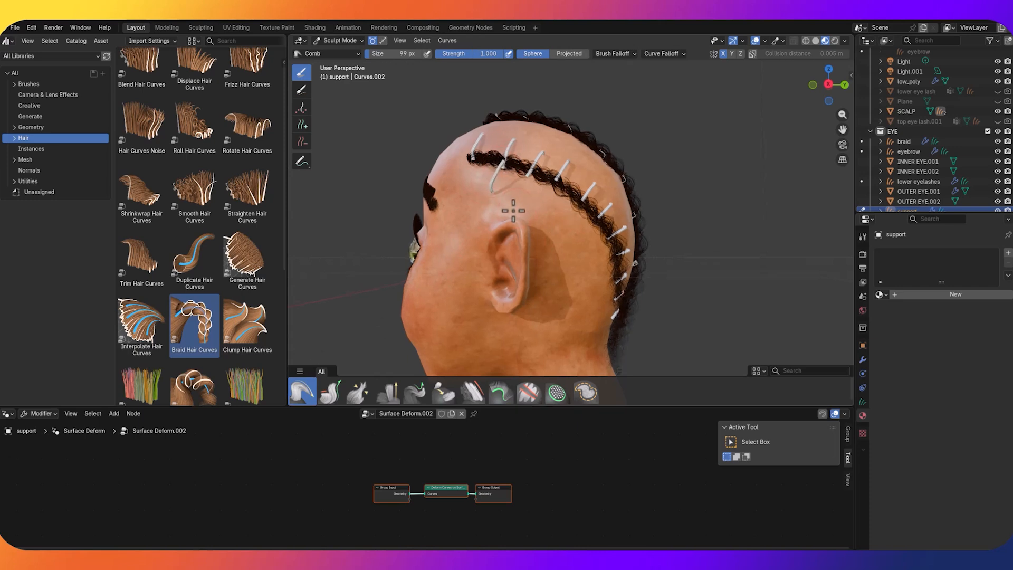
{"action": "middle_click_drag", "start_coordinate": [515, 211], "coordinate": [464, 205]}
{"action": "mouse_move", "coordinate": [440, 179]}
{"action": "left_mouse_down"}
{"action": "mouse_move", "coordinate": [430, 170]}
{"action": "mouse_move", "coordinate": [447, 160]}
{"action": "left_mouse_up"}
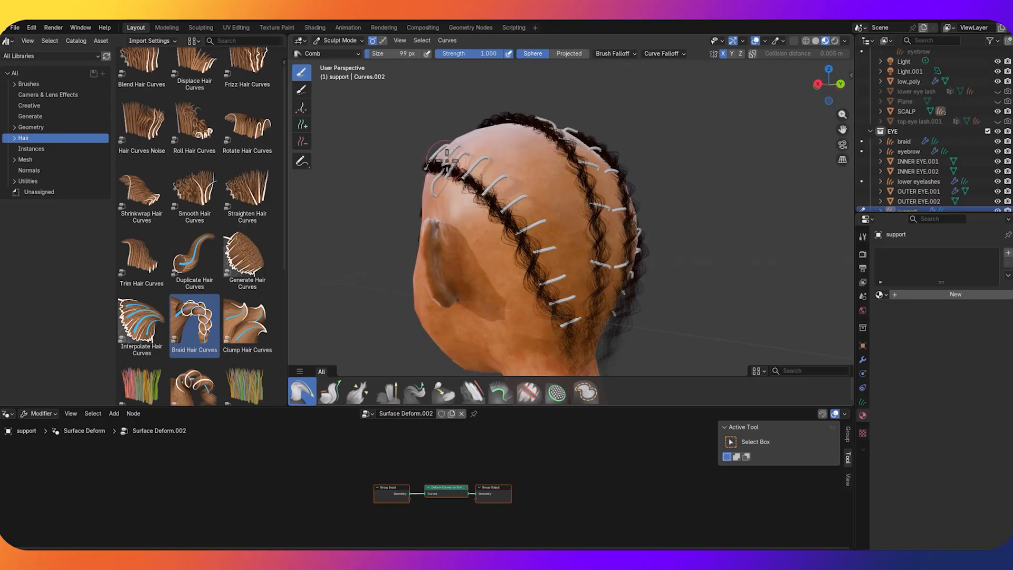
{"action": "middle_click_drag", "start_coordinate": [445, 159], "coordinate": [430, 176]}
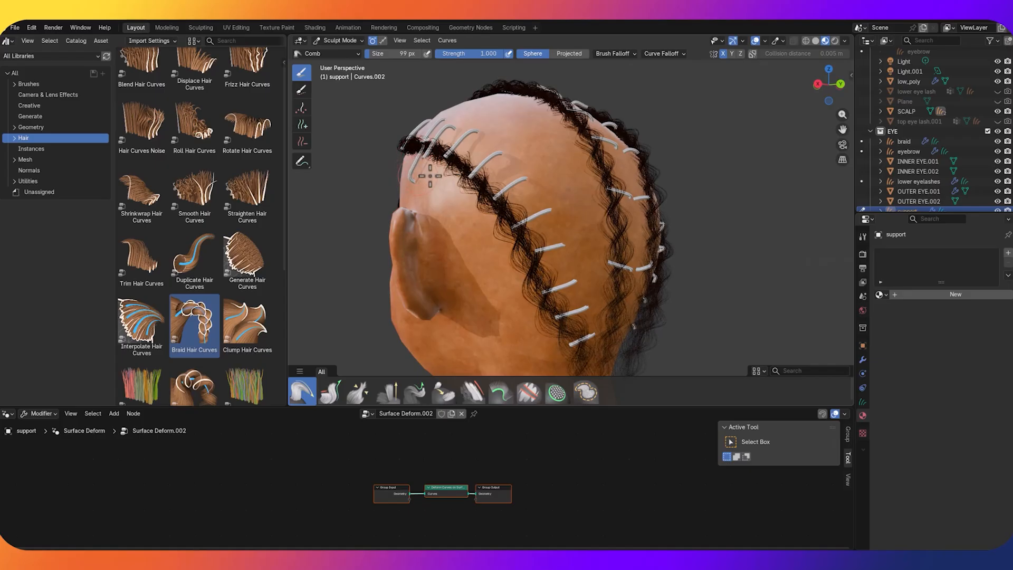
{"action": "middle_click_drag", "start_coordinate": [430, 175], "coordinate": [453, 181]}
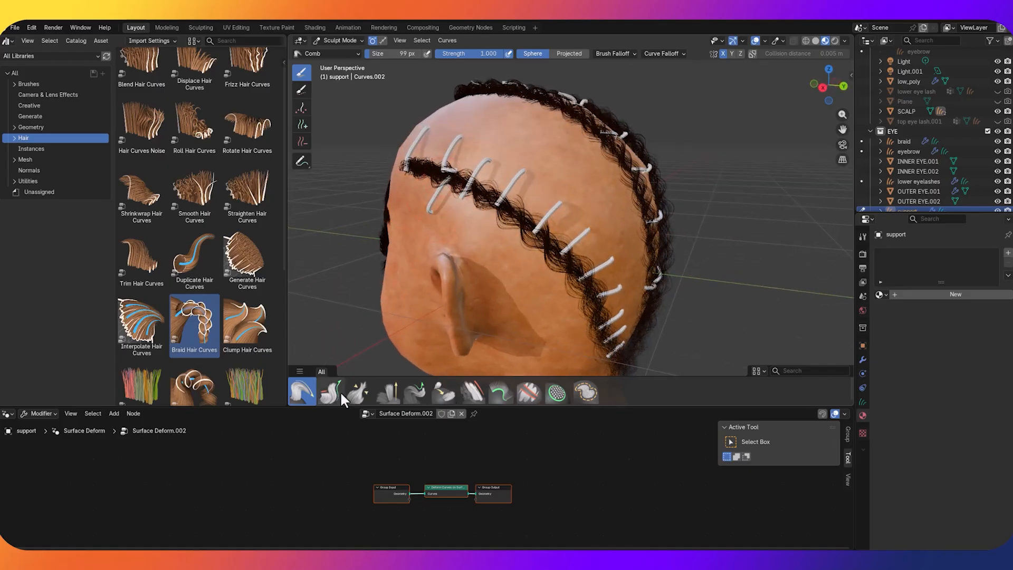
{"action": "left_click", "coordinate": [302, 125]}
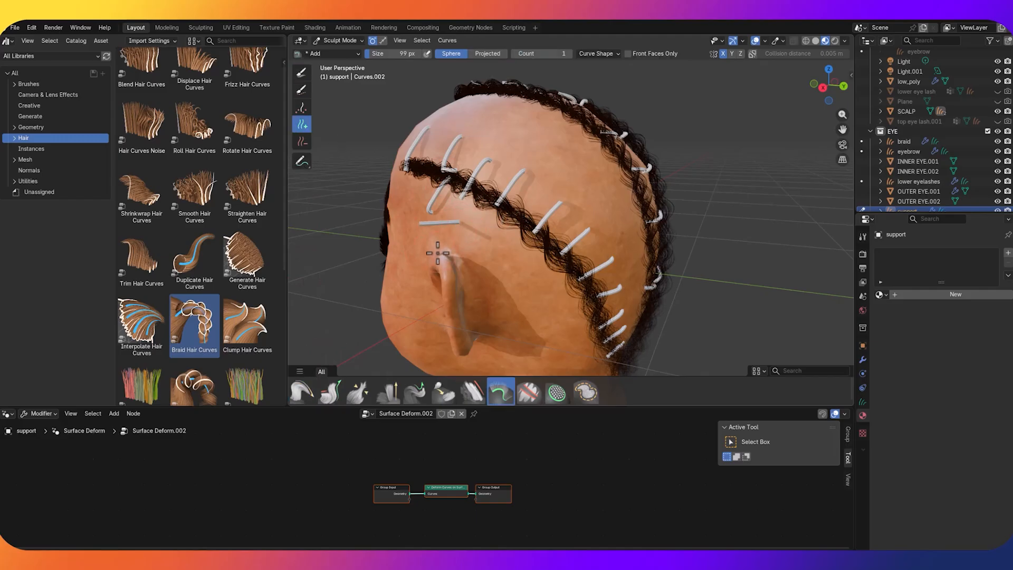
{"action": "left_click", "coordinate": [596, 54]}
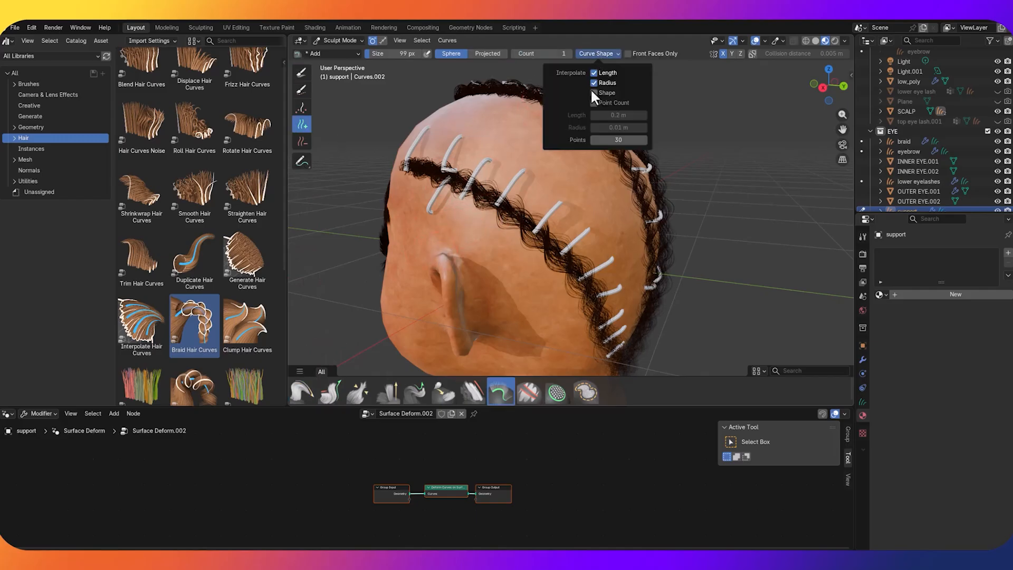
{"action": "left_click", "coordinate": [458, 230]}
{"action": "key", "text": "ctrl+z"}
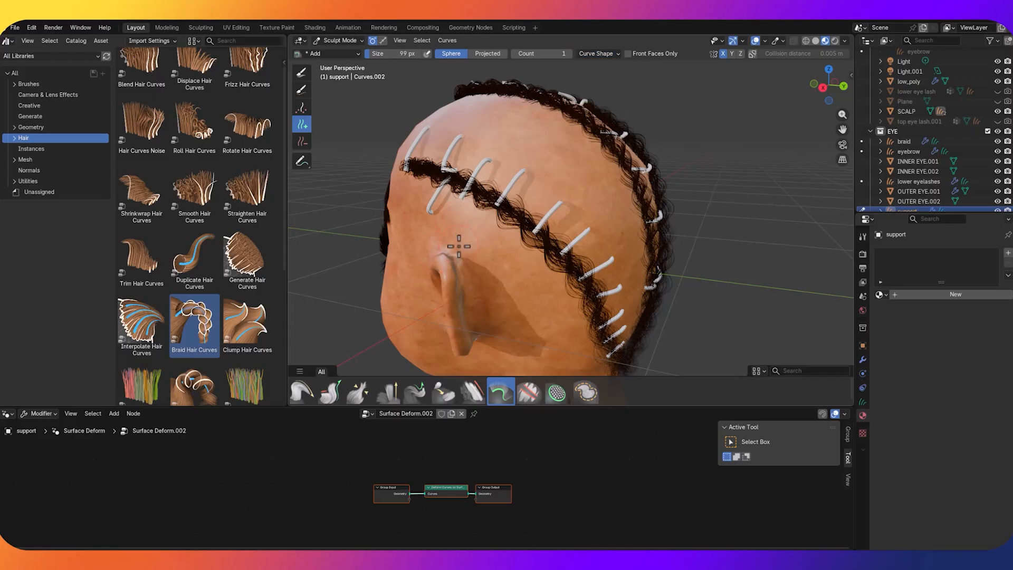
{"action": "left_click", "coordinate": [465, 232]}
{"action": "key", "text": "ctrl+z"}
{"action": "left_click", "coordinate": [585, 53]}
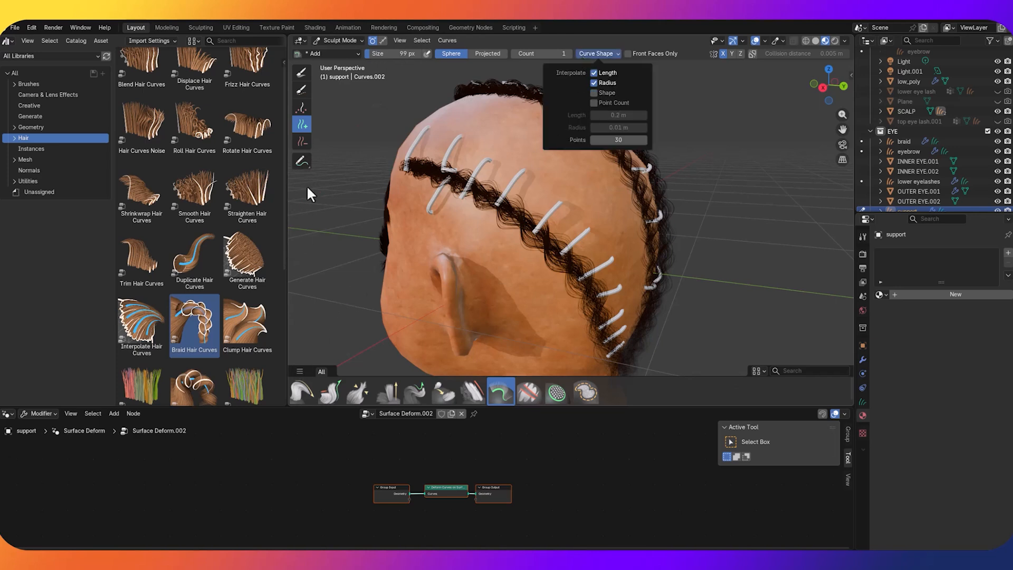
Add support curves below the side braid, one after another from above the ear around behind it to the nape
{"action": "left_click", "coordinate": [463, 227]}
{"action": "left_click", "coordinate": [494, 245]}
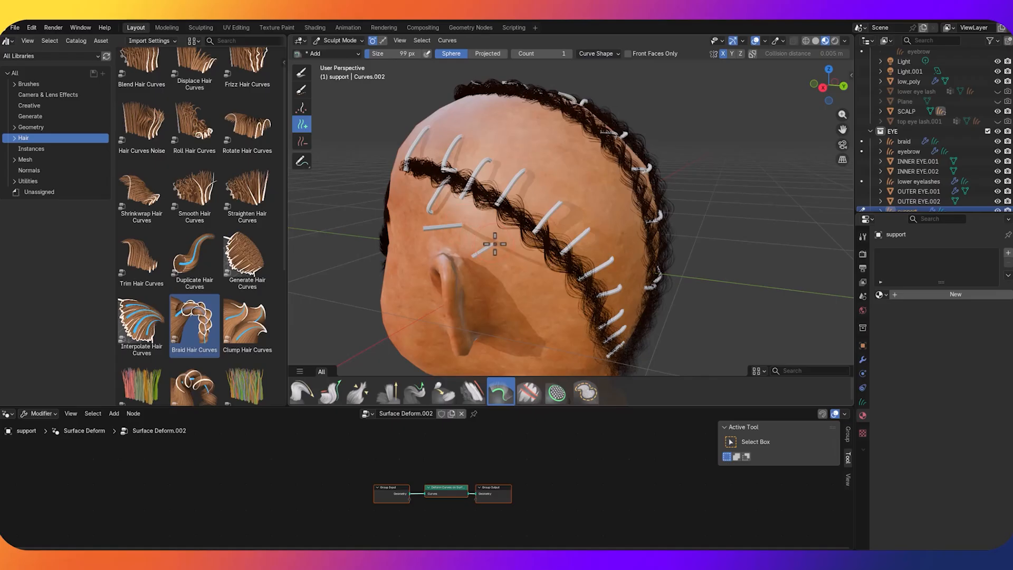
{"action": "left_click", "coordinate": [520, 273]}
{"action": "left_click", "coordinate": [540, 311]}
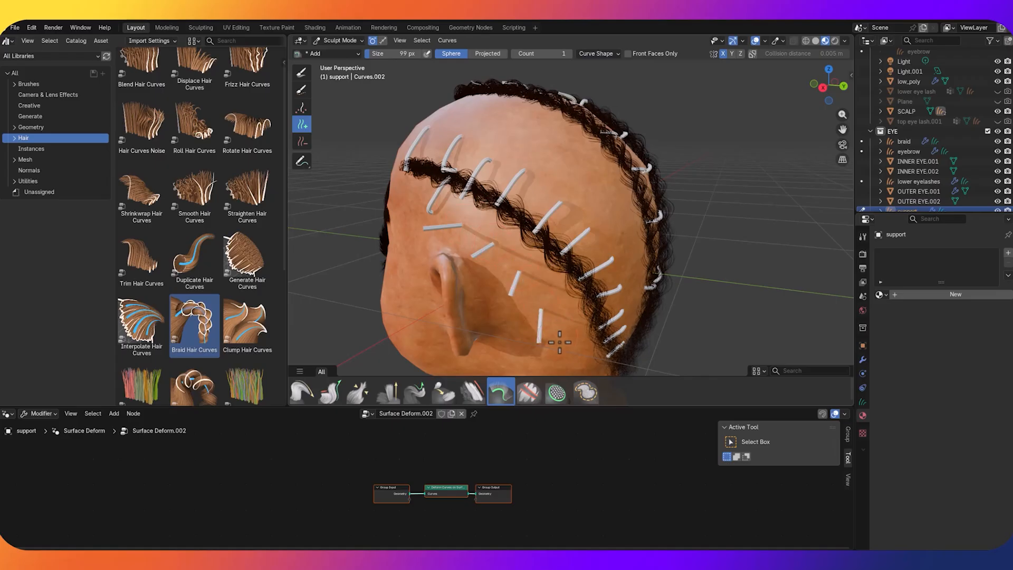
{"action": "middle_click_drag", "start_coordinate": [553, 336], "coordinate": [526, 315]}
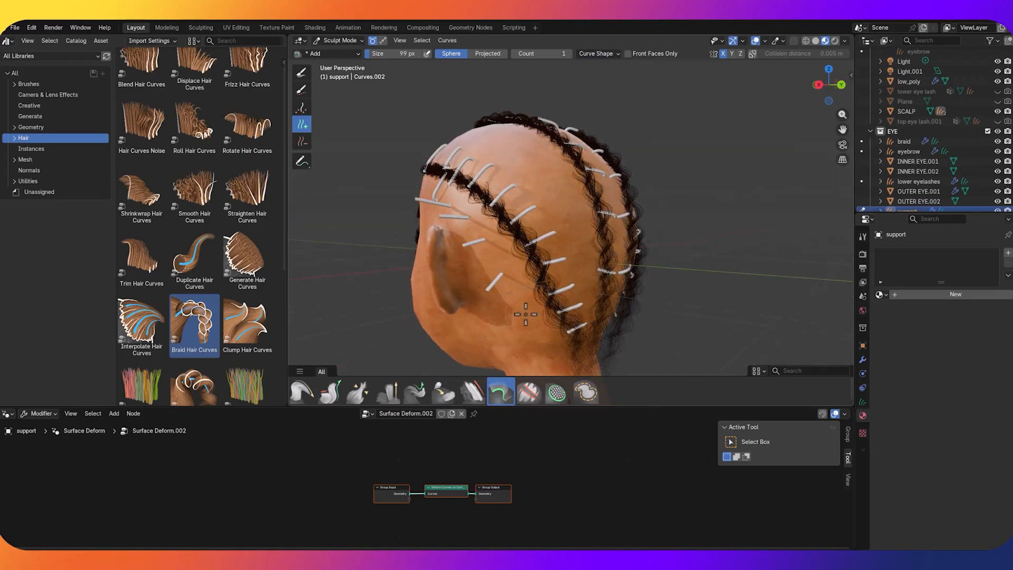
{"action": "left_click", "coordinate": [526, 314]}
{"action": "left_click", "coordinate": [546, 343]}
Comb the support curves below the side braid up toward the braid and extend them with Grow/Shrink
{"action": "left_click", "coordinate": [302, 392]}
{"action": "mouse_move", "coordinate": [443, 219]}
{"action": "left_mouse_down"}
{"action": "mouse_move", "coordinate": [483, 174]}
{"action": "mouse_move", "coordinate": [459, 211]}
{"action": "mouse_move", "coordinate": [491, 187]}
{"action": "mouse_move", "coordinate": [464, 211]}
{"action": "mouse_move", "coordinate": [478, 196]}
{"action": "mouse_move", "coordinate": [436, 202]}
{"action": "left_mouse_up"}
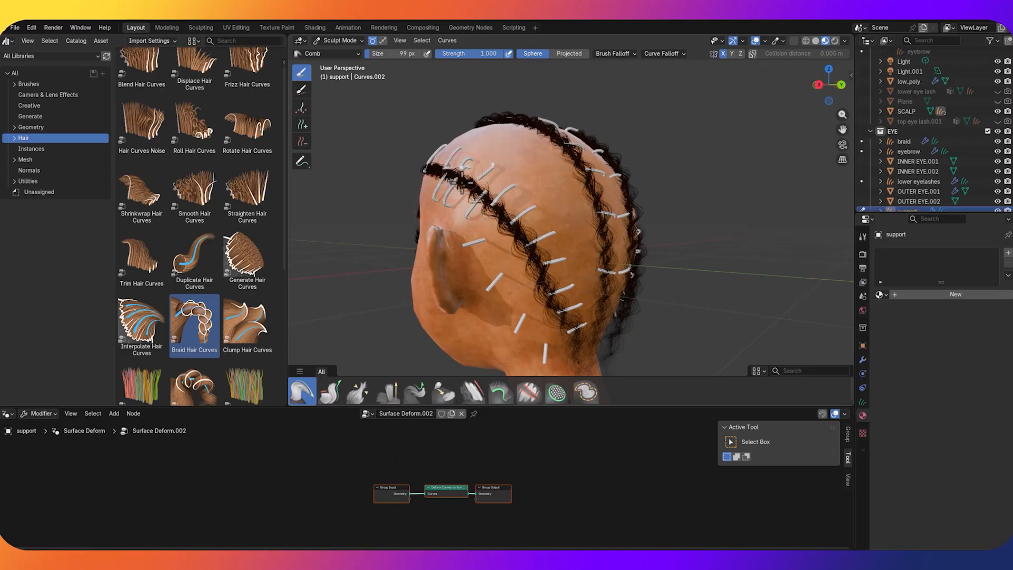
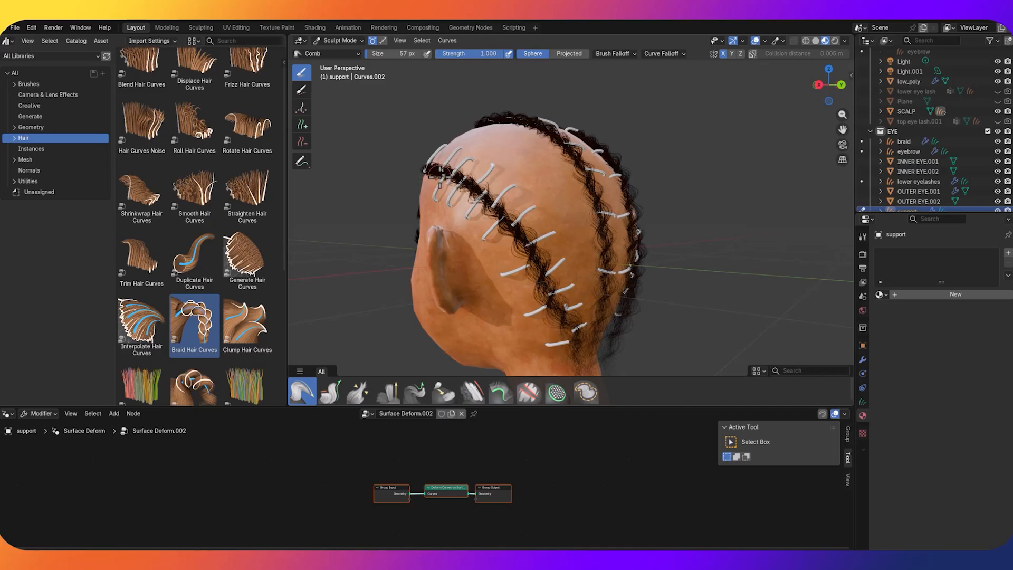
{"action": "scroll", "coordinate": [440, 172], "scroll_direction": "up", "scroll_amount": 5}
{"action": "middle_click_drag", "start_coordinate": [440, 172], "coordinate": [488, 211]}
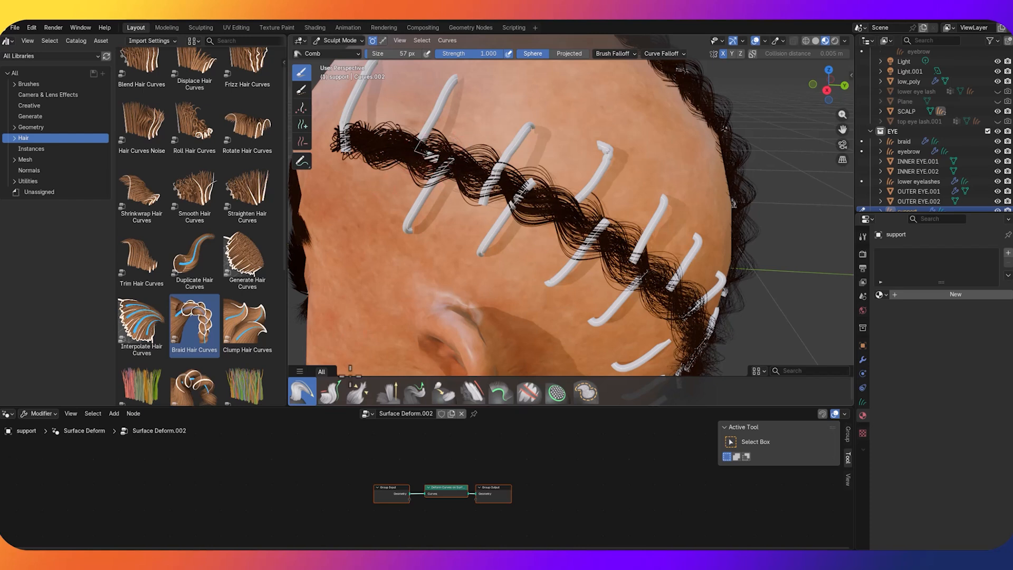
{"action": "left_click", "coordinate": [337, 393]}
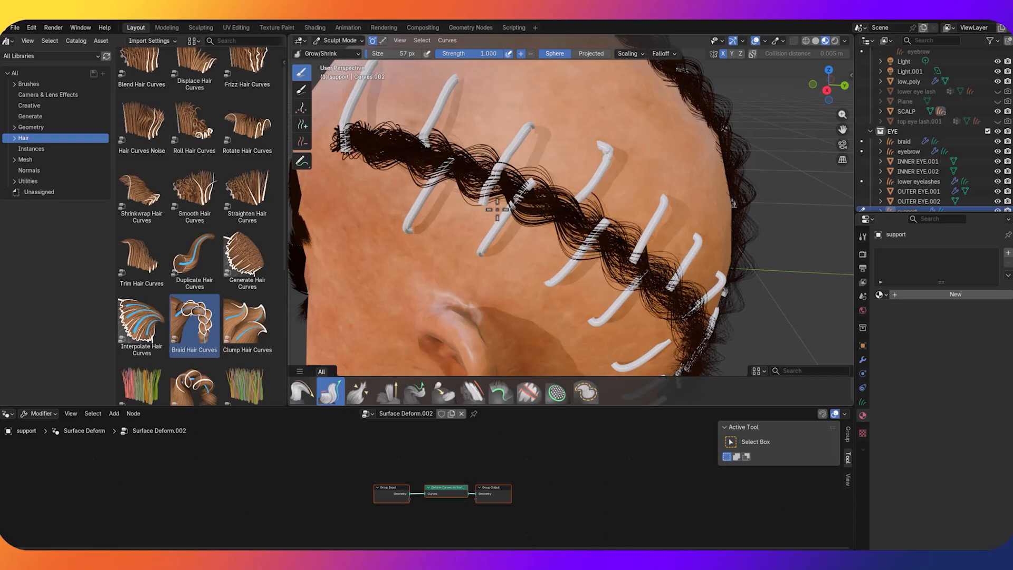
{"action": "scroll", "coordinate": [596, 208], "scroll_direction": "down", "scroll_amount": 5}
{"action": "middle_click_drag", "start_coordinate": [596, 208], "coordinate": [582, 255]}
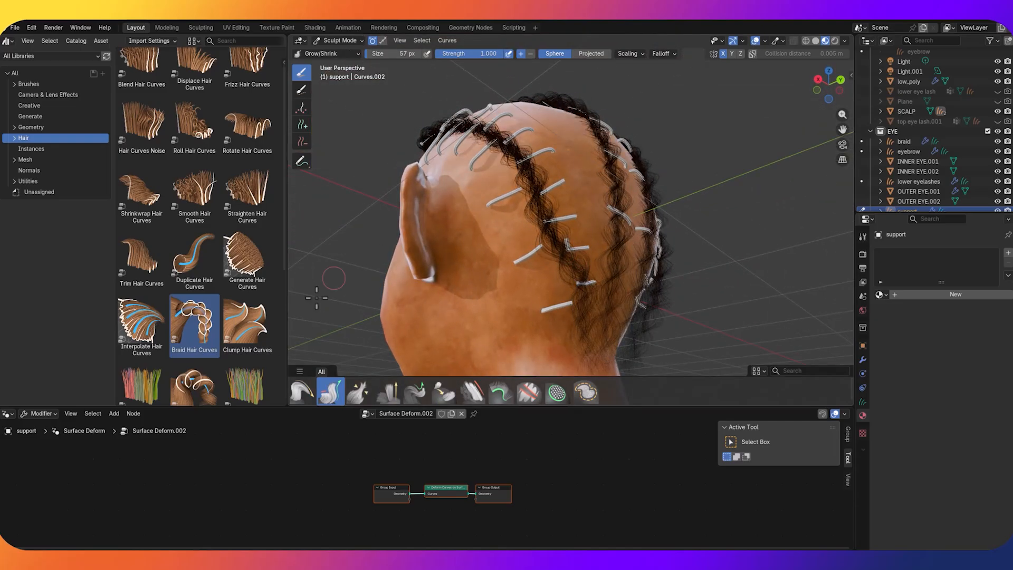
Comb the support curves behind the ear toward the side braid and add another, combed upward, below that braid's front end
{"action": "left_click", "coordinate": [302, 392]}
{"action": "mouse_move", "coordinate": [568, 238]}
{"action": "left_mouse_down"}
{"action": "mouse_move", "coordinate": [558, 259]}
{"action": "mouse_move", "coordinate": [532, 264]}
{"action": "left_mouse_up"}
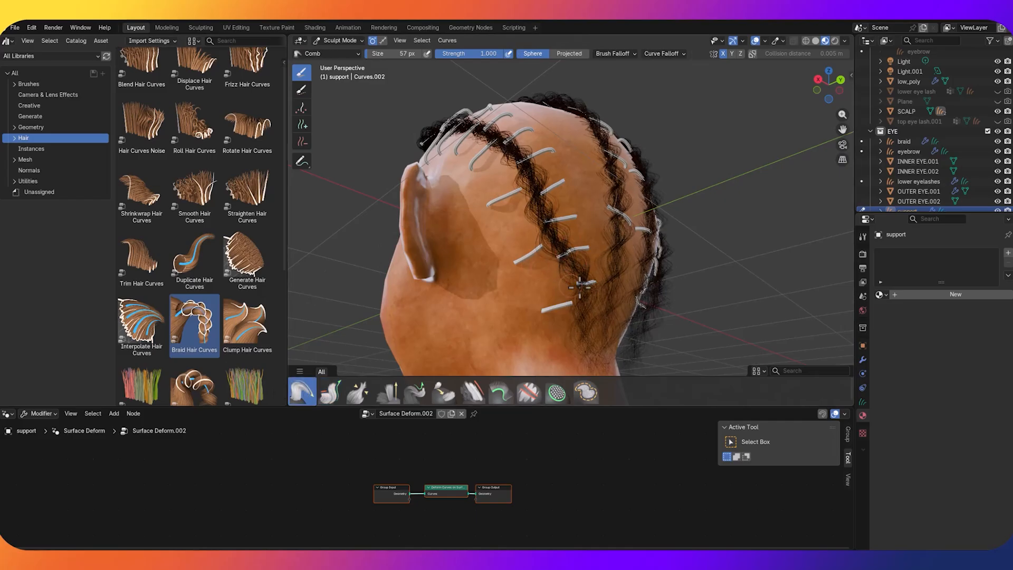
{"action": "middle_click_drag", "start_coordinate": [681, 183], "coordinate": [711, 284]}
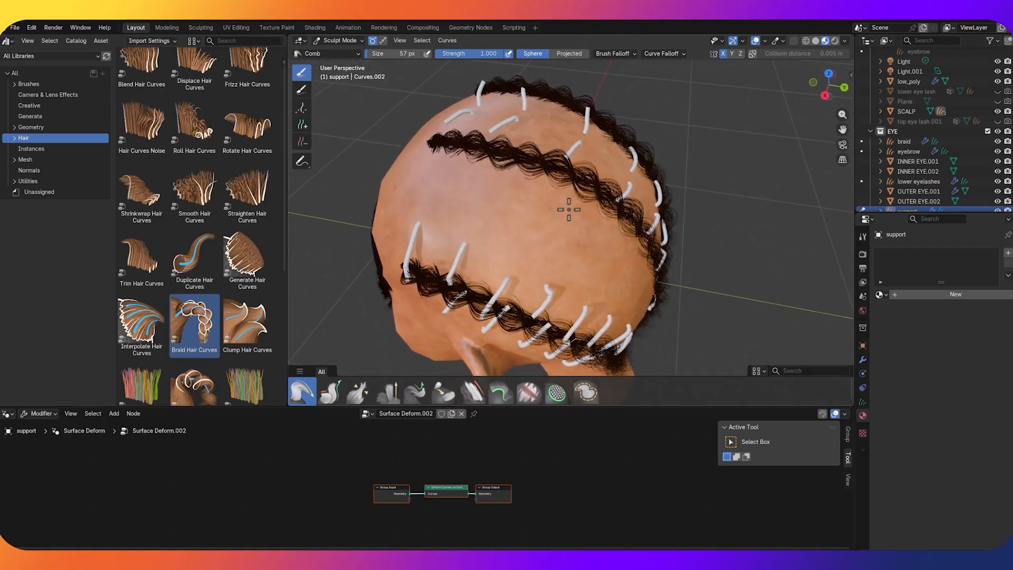
{"action": "middle_click_drag", "start_coordinate": [568, 207], "coordinate": [610, 192]}
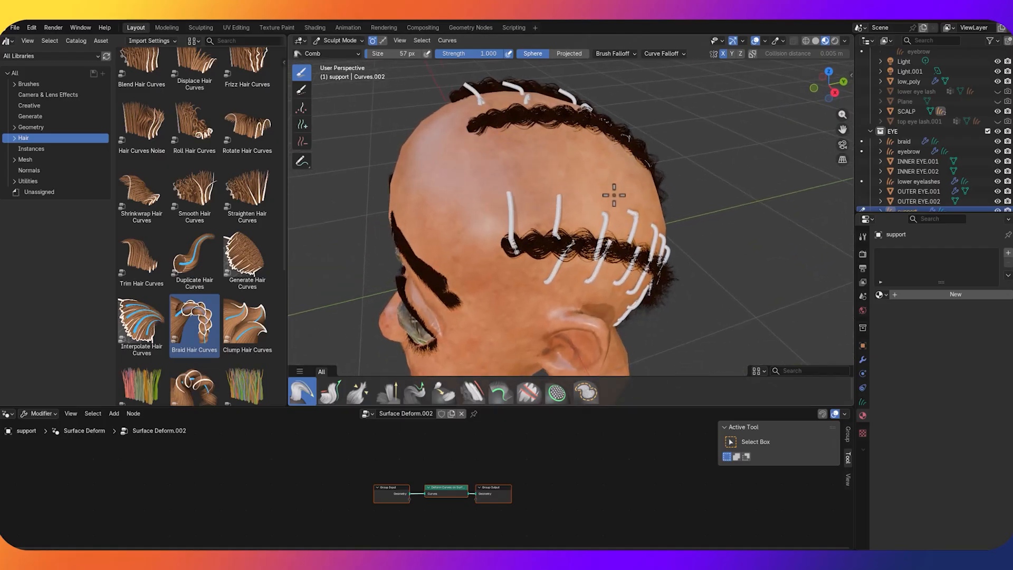
{"action": "left_click", "coordinate": [302, 126]}
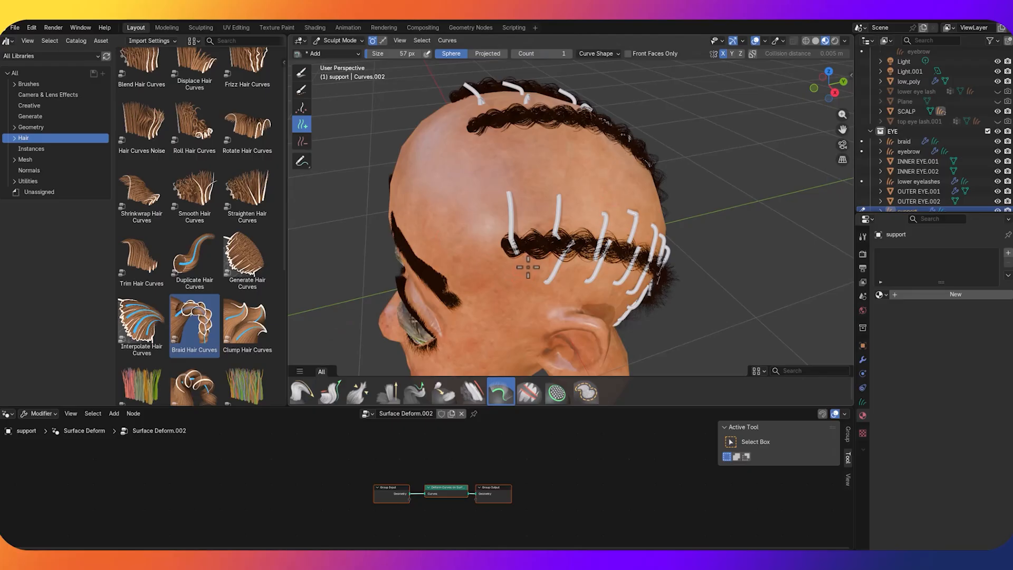
{"action": "left_click", "coordinate": [302, 393]}
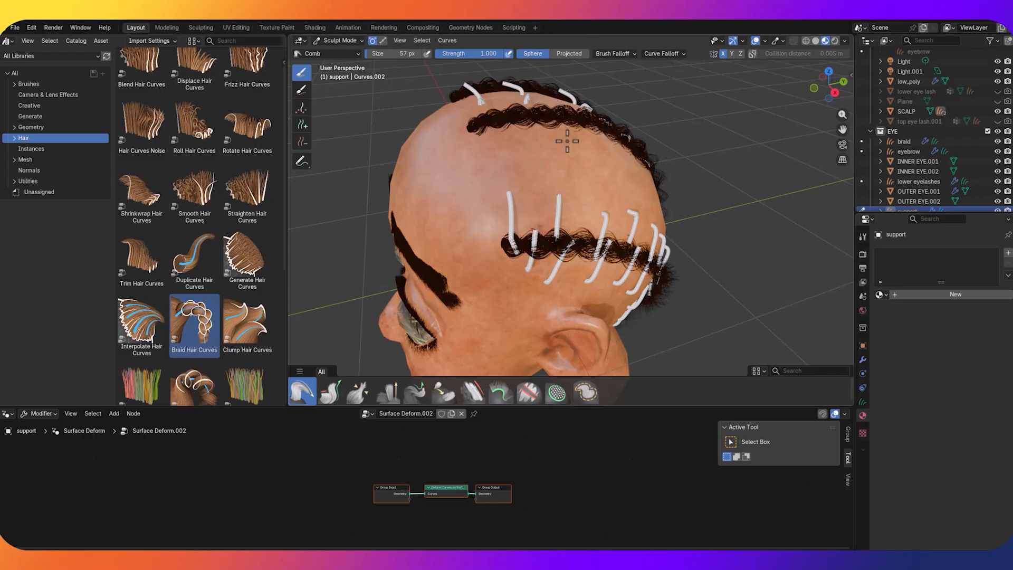
Add a row of support curves on the bare scalp between the side and upper braids, from the front toward the crown
{"action": "middle_click_drag", "start_coordinate": [569, 140], "coordinate": [441, 189]}
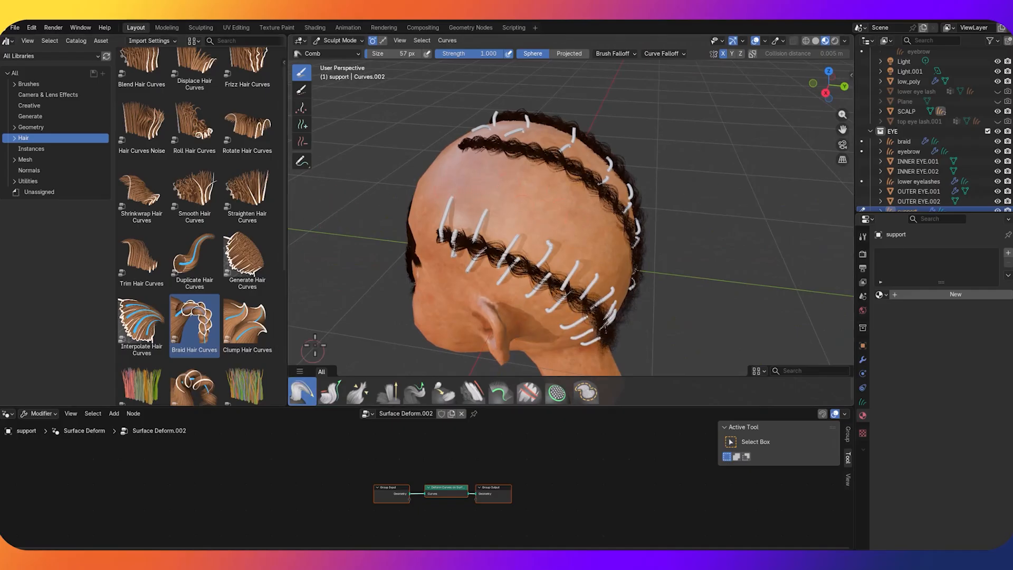
{"action": "left_click", "coordinate": [302, 121]}
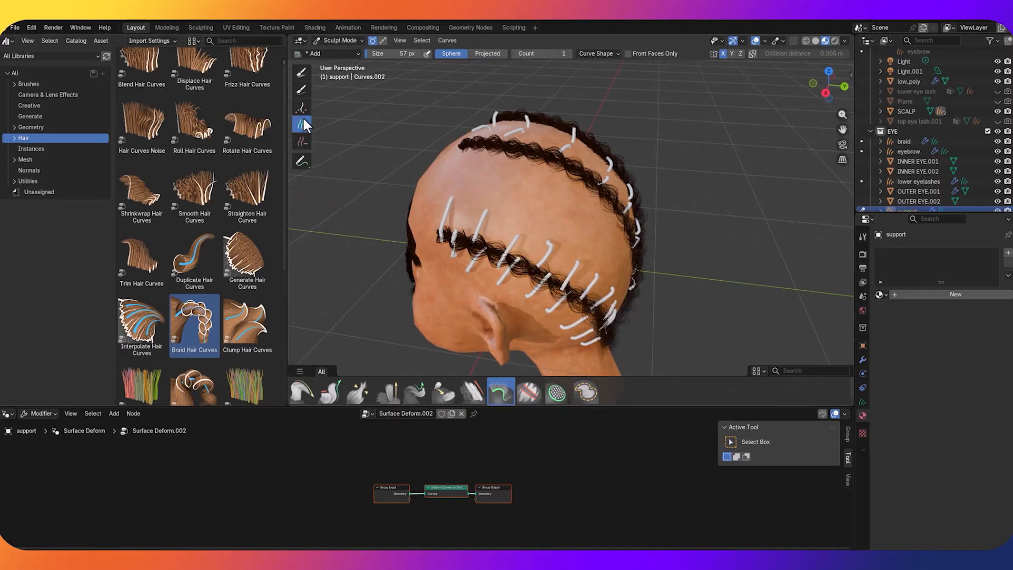
{"action": "left_click", "coordinate": [470, 163]}
{"action": "key", "text": "ctrl+z"}
{"action": "key", "text": "ctrl+shift+z"}
{"action": "left_click", "coordinate": [537, 202]}
{"action": "middle_click_drag", "start_coordinate": [592, 242], "coordinate": [552, 209]}
{"action": "left_click", "coordinate": [543, 203]}
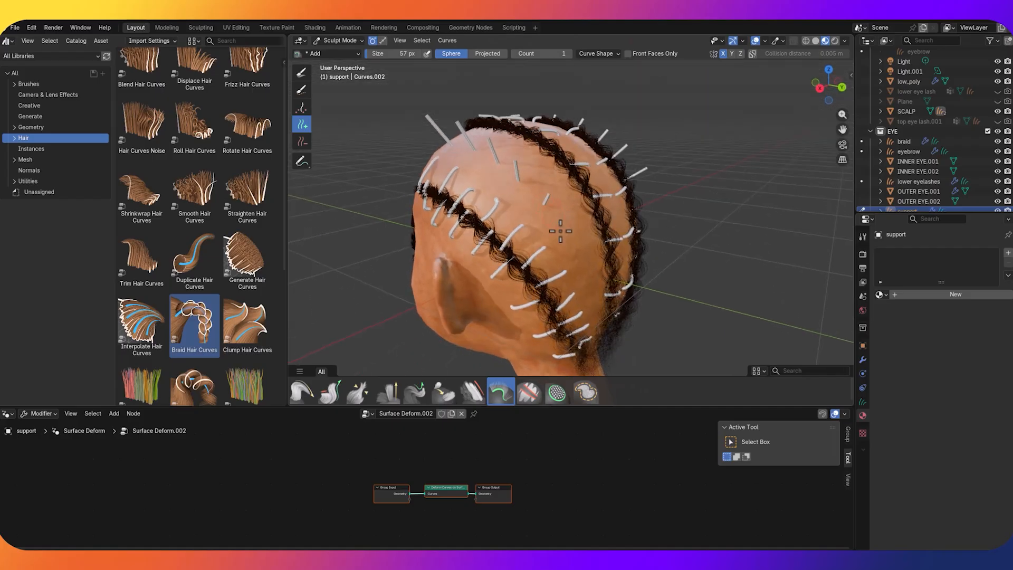
Continue the row of support curves between the two braids down the back of the head to the nape
{"action": "left_click", "coordinate": [568, 237]}
{"action": "middle_click_drag", "start_coordinate": [569, 237], "coordinate": [542, 228]}
{"action": "left_click", "coordinate": [542, 228]}
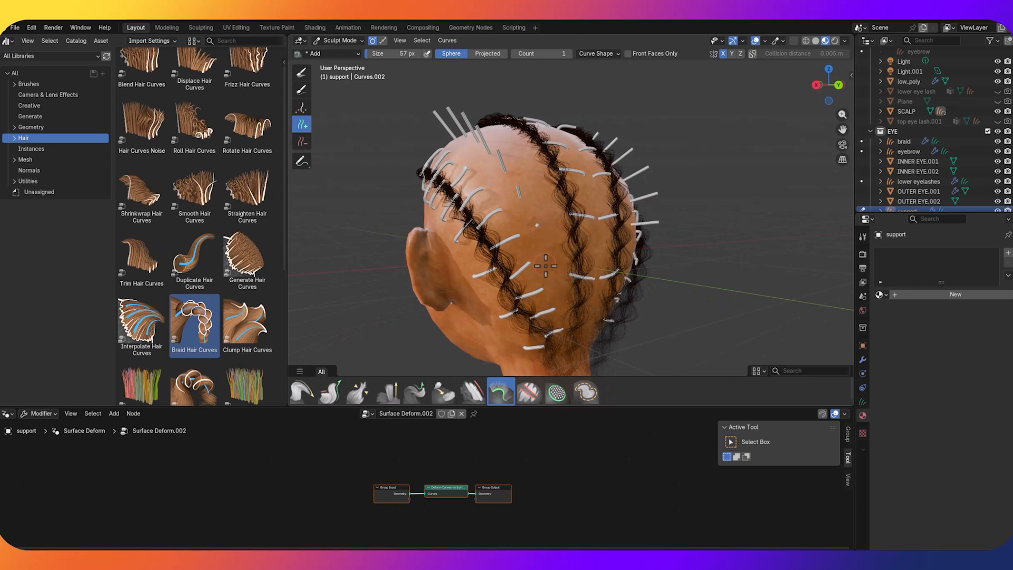
{"action": "left_click", "coordinate": [546, 265]}
{"action": "left_click", "coordinate": [569, 301]}
{"action": "mouse_move", "coordinate": [572, 299]}
{"action": "middle_mouse_down"}
{"action": "mouse_move", "coordinate": [541, 284]}
{"action": "mouse_move", "coordinate": [533, 298]}
{"action": "mouse_move", "coordinate": [506, 297]}
{"action": "middle_mouse_up"}
{"action": "left_click", "coordinate": [524, 288]}
Comb the new support curves near the nape sideways into the upper braid and lengthen the short one above them with Grow/Shrink
{"action": "left_click", "coordinate": [302, 392]}
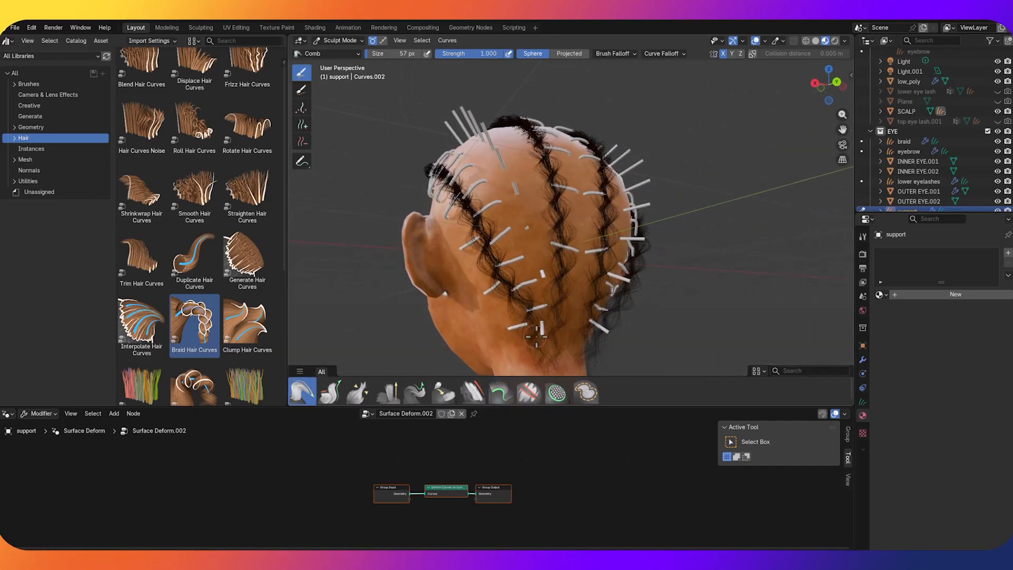
{"action": "left_click_drag", "start_coordinate": [537, 328], "coordinate": [581, 329]}
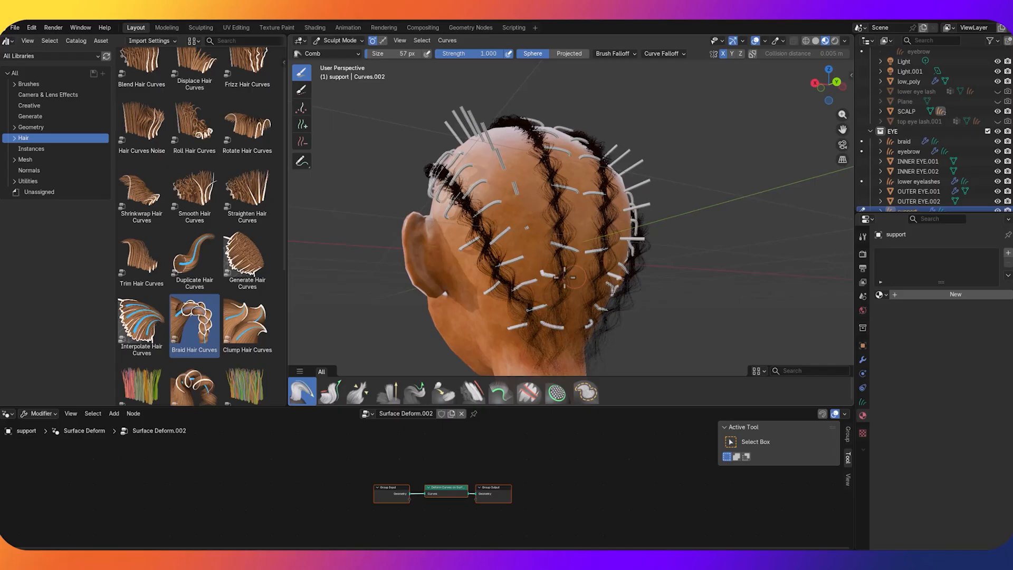
{"action": "left_click_drag", "start_coordinate": [560, 280], "coordinate": [566, 273]}
{"action": "left_click", "coordinate": [330, 392]}
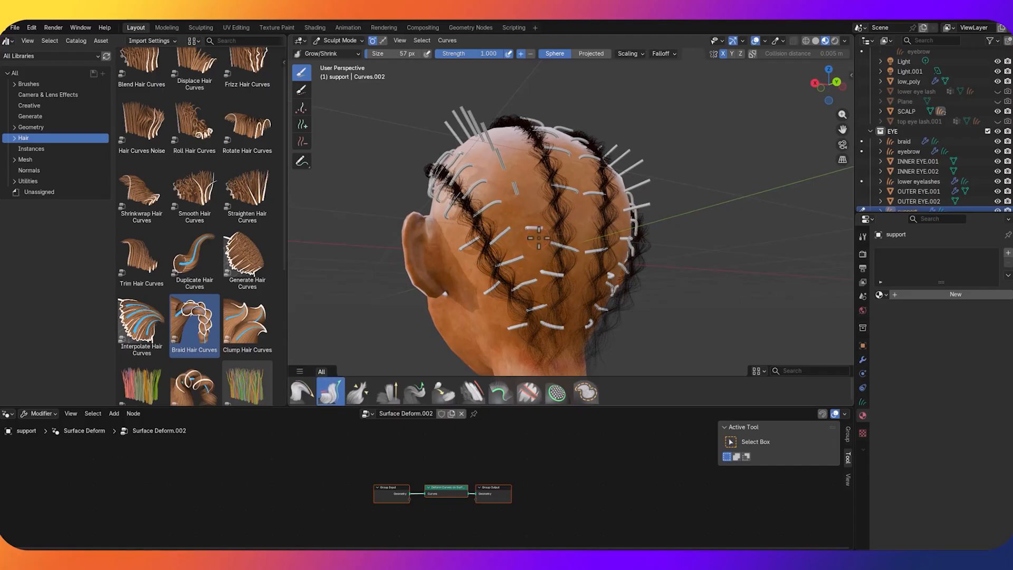
{"action": "left_click_drag", "start_coordinate": [549, 229], "coordinate": [553, 227]}
Comb the next support curve up the back of the head flat across the scalp so it reaches the upper braid
{"action": "left_click", "coordinate": [302, 391]}
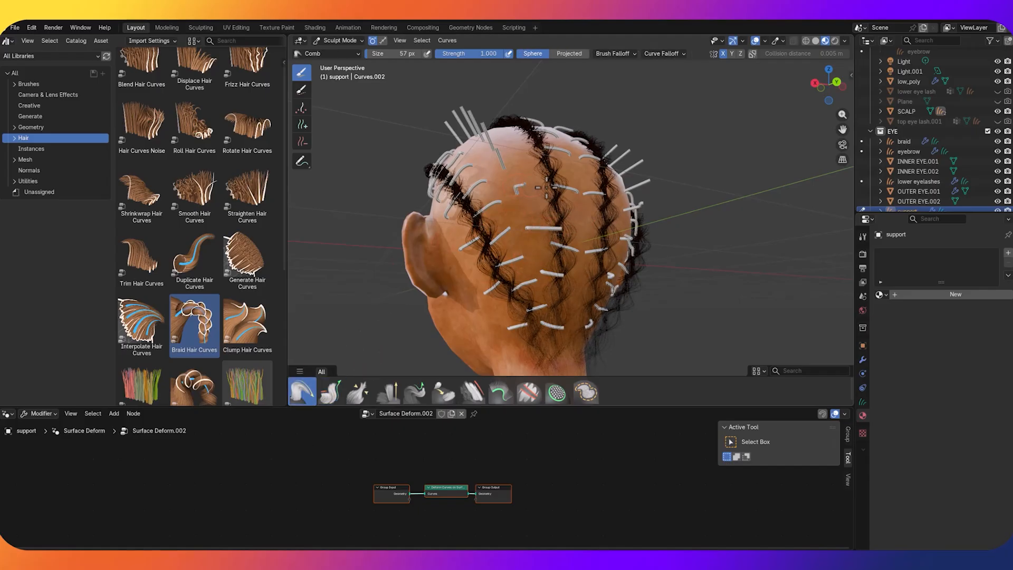
{"action": "left_click_drag", "start_coordinate": [503, 197], "coordinate": [512, 190]}
{"action": "mouse_move", "coordinate": [546, 166]}
{"action": "left_mouse_down"}
{"action": "mouse_move", "coordinate": [515, 176]}
{"action": "mouse_move", "coordinate": [545, 181]}
{"action": "left_mouse_up"}
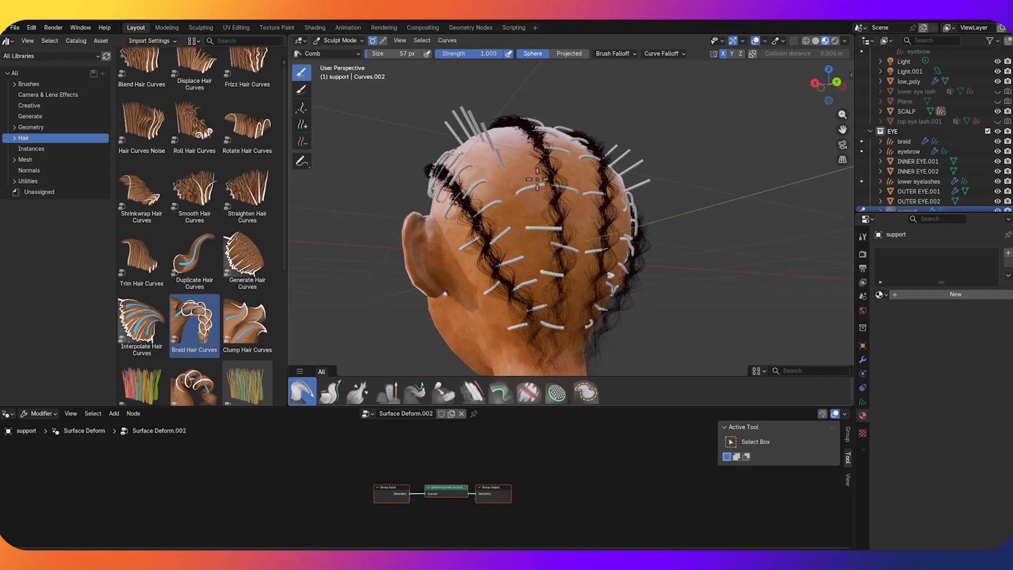
{"action": "left_click", "coordinate": [331, 391]}
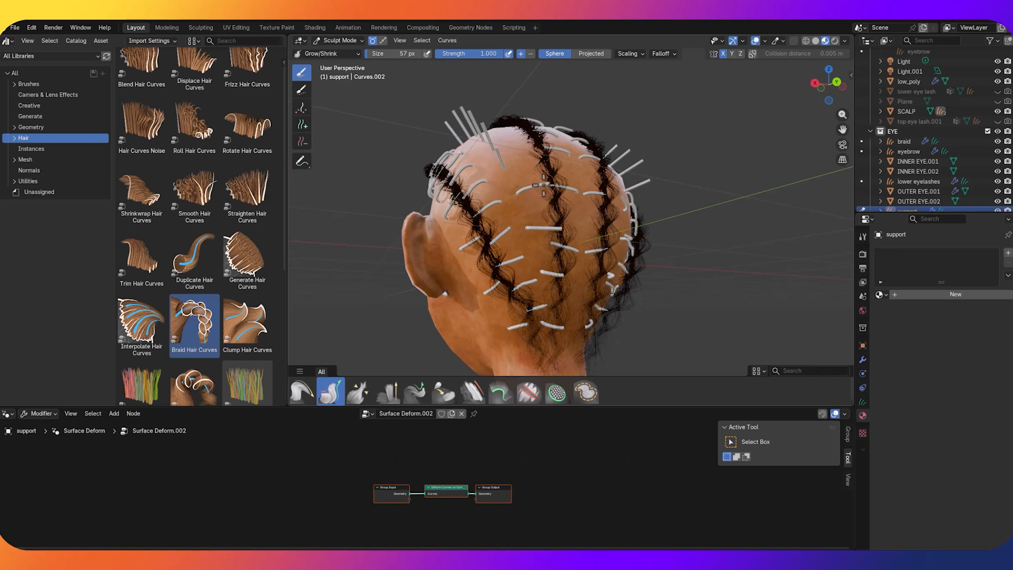
Comb the bent support curves at the lower back of the head into smooth curves lying against the scalp
{"action": "middle_click_drag", "start_coordinate": [705, 140], "coordinate": [712, 183]}
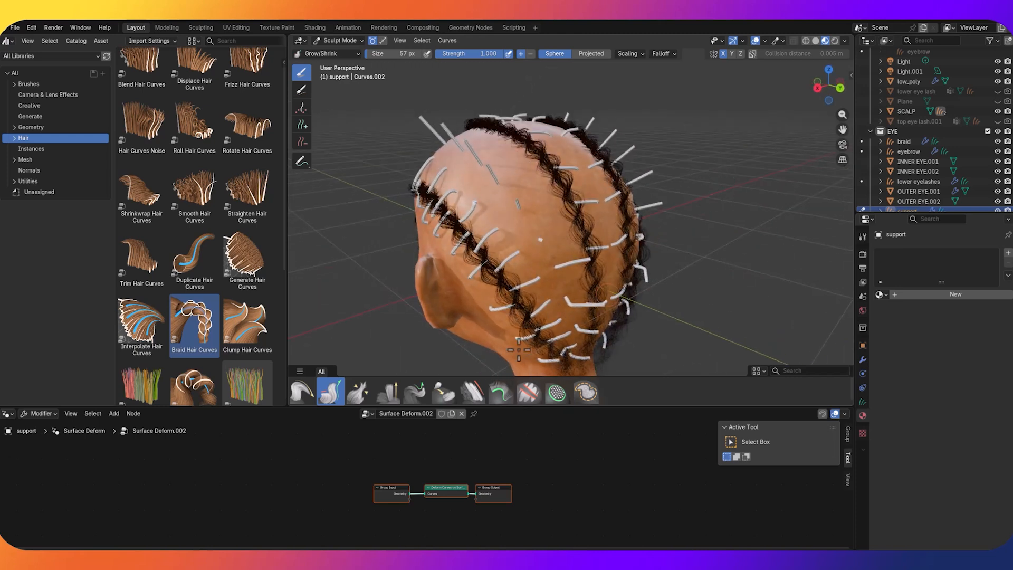
{"action": "left_click", "coordinate": [301, 392]}
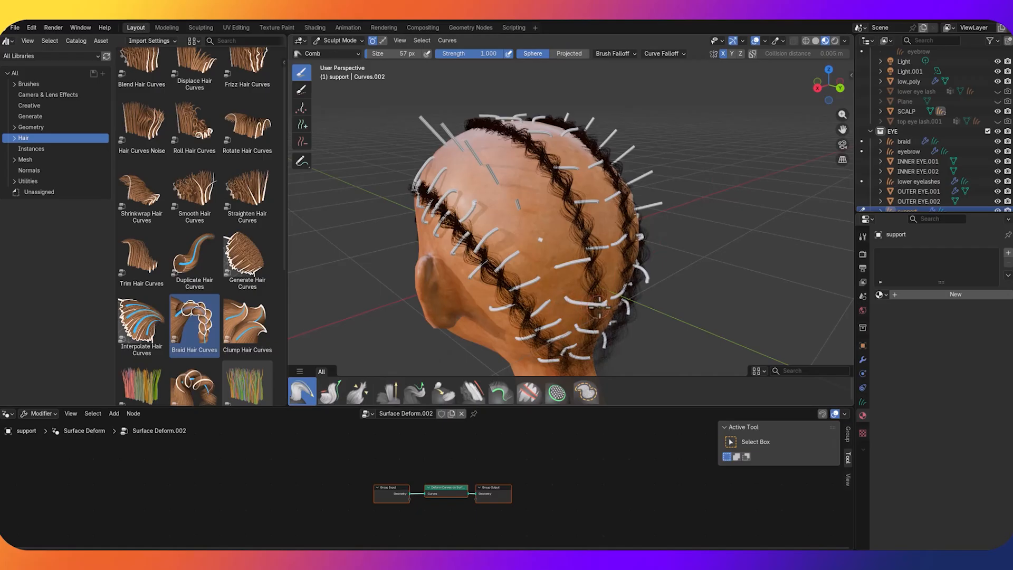
{"action": "middle_click_drag", "start_coordinate": [680, 300], "coordinate": [655, 262]}
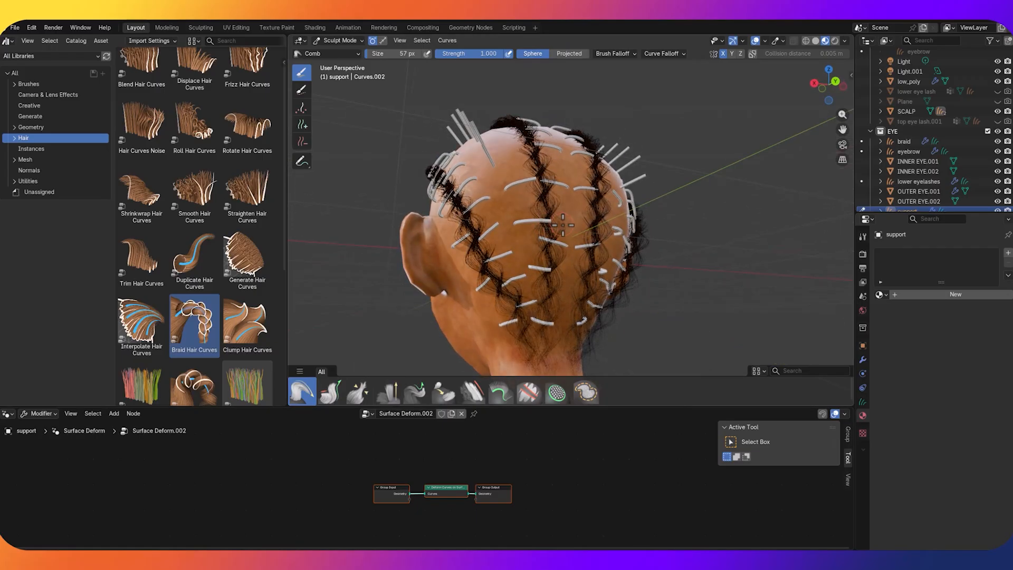
Comb the next upright support curve below the crown toward the upper braid and choose Grow/Shrink for lengthening it
{"action": "middle_click_drag", "start_coordinate": [552, 202], "coordinate": [521, 232]}
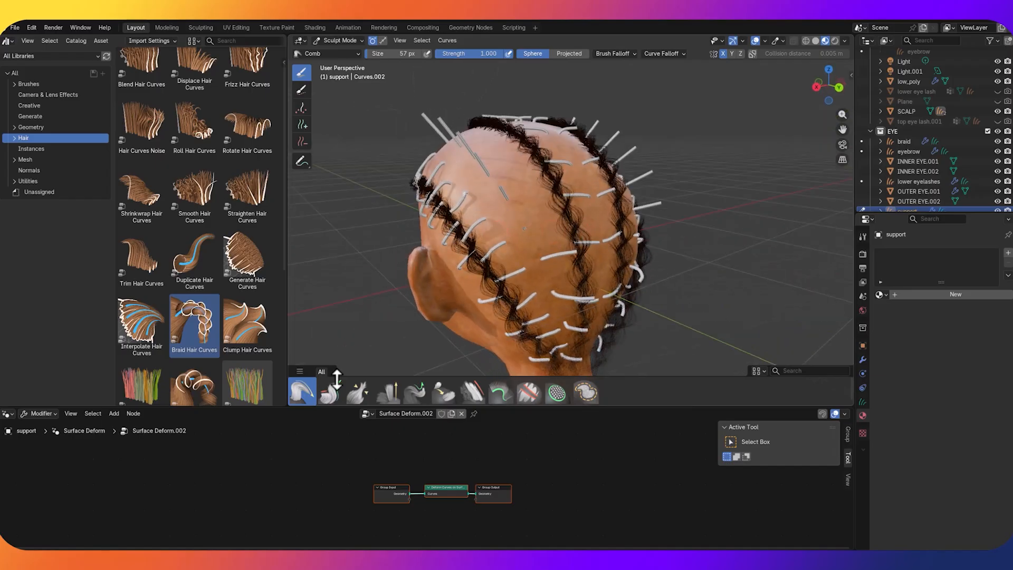
{"action": "left_click_drag", "start_coordinate": [522, 232], "coordinate": [527, 223]}
{"action": "left_click", "coordinate": [330, 393]}
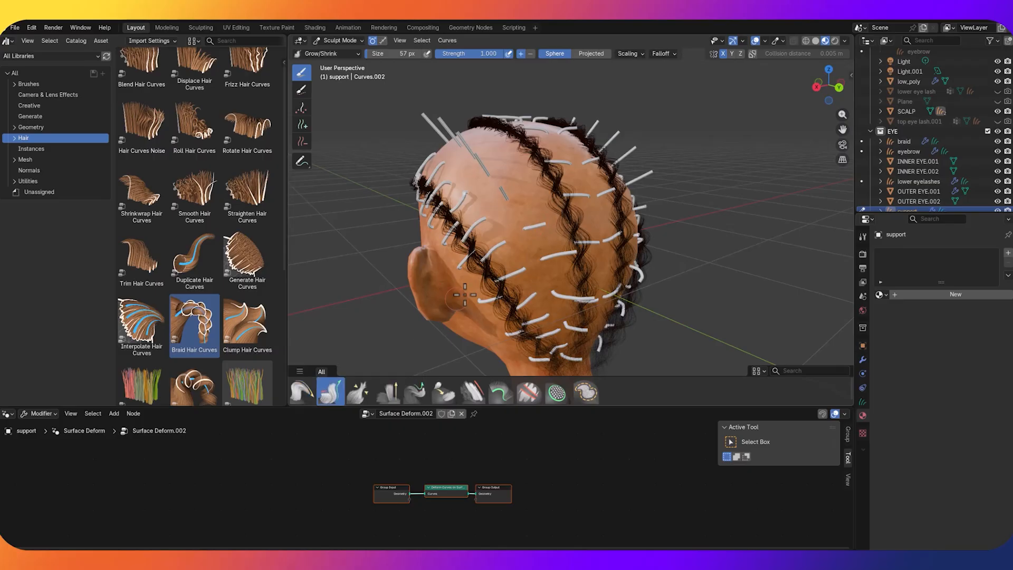
Lengthen the short support curve on the rear left of the scalp with Grow/Shrink and comb it toward the inner braid
{"action": "mouse_move", "coordinate": [549, 228]}
{"action": "left_mouse_down"}
{"action": "mouse_move", "coordinate": [560, 219]}
{"action": "mouse_move", "coordinate": [533, 219]}
{"action": "left_mouse_up"}
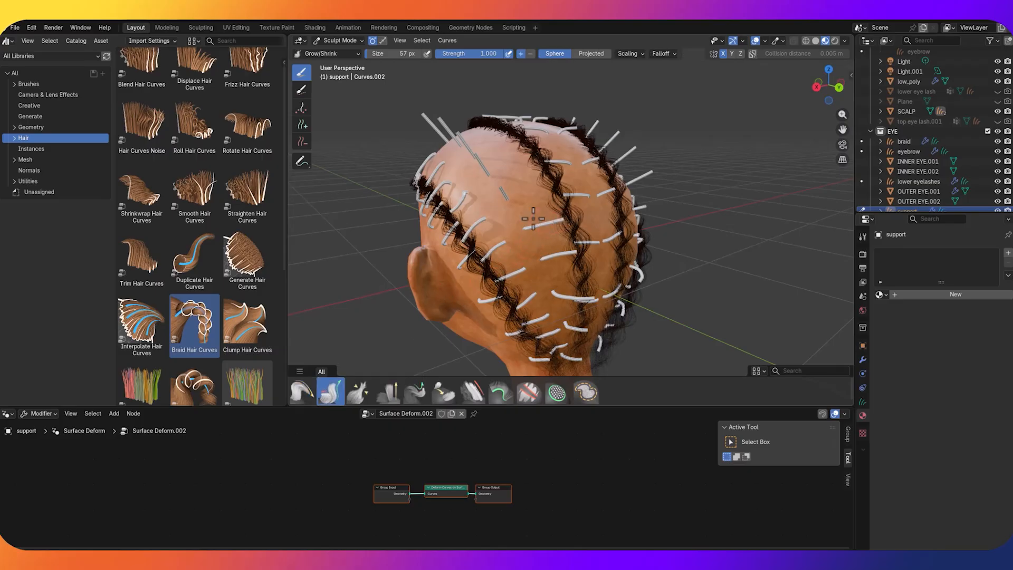
{"action": "left_click", "coordinate": [311, 390]}
{"action": "middle_click_drag", "start_coordinate": [728, 205], "coordinate": [569, 198]}
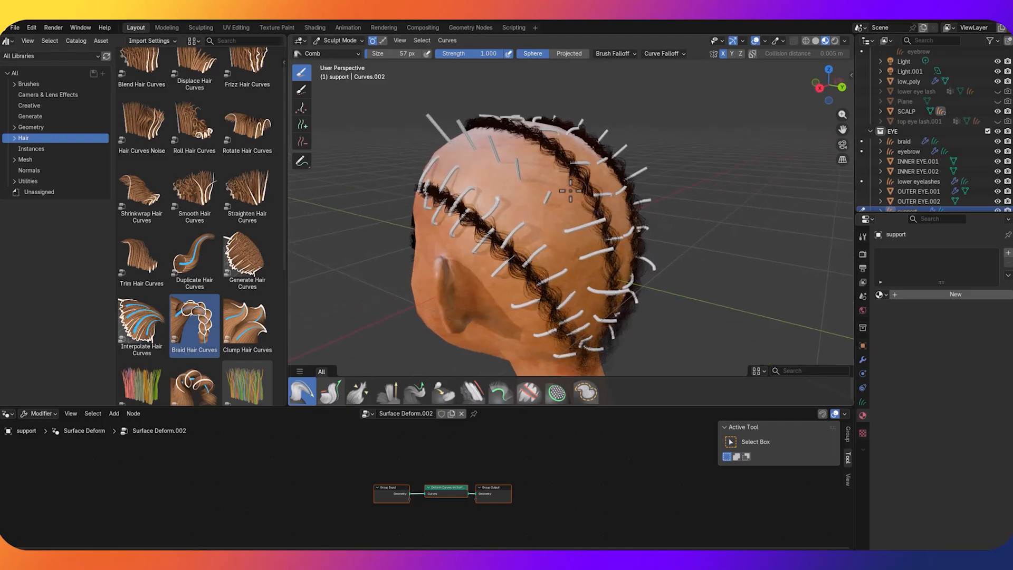
{"action": "left_click_drag", "start_coordinate": [551, 197], "coordinate": [568, 189]}
{"action": "middle_click_drag", "start_coordinate": [702, 248], "coordinate": [467, 238]}
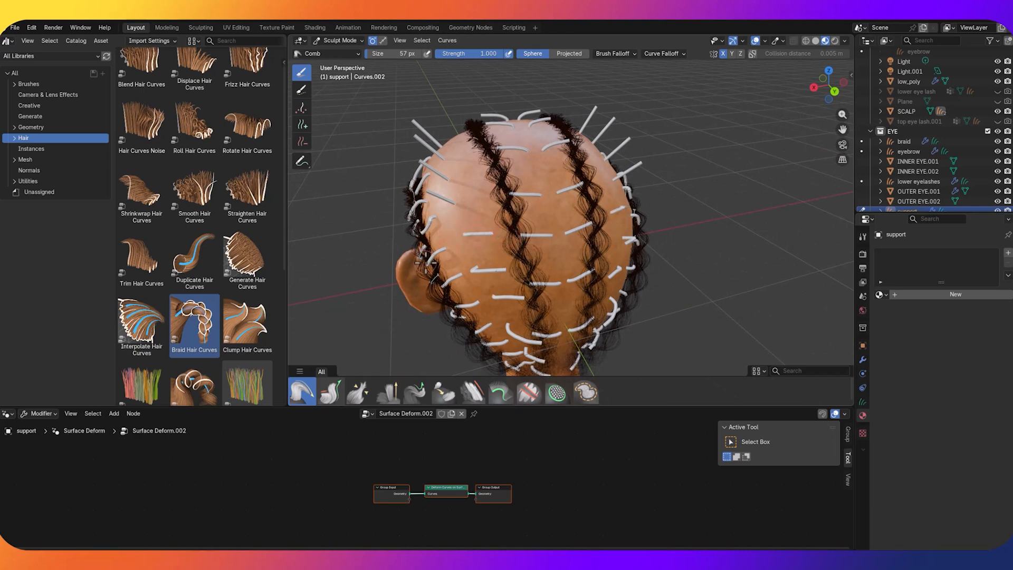
Grow the support curves on the upper rear left scalp and comb them flat toward the inner braid
{"action": "left_click", "coordinate": [325, 397]}
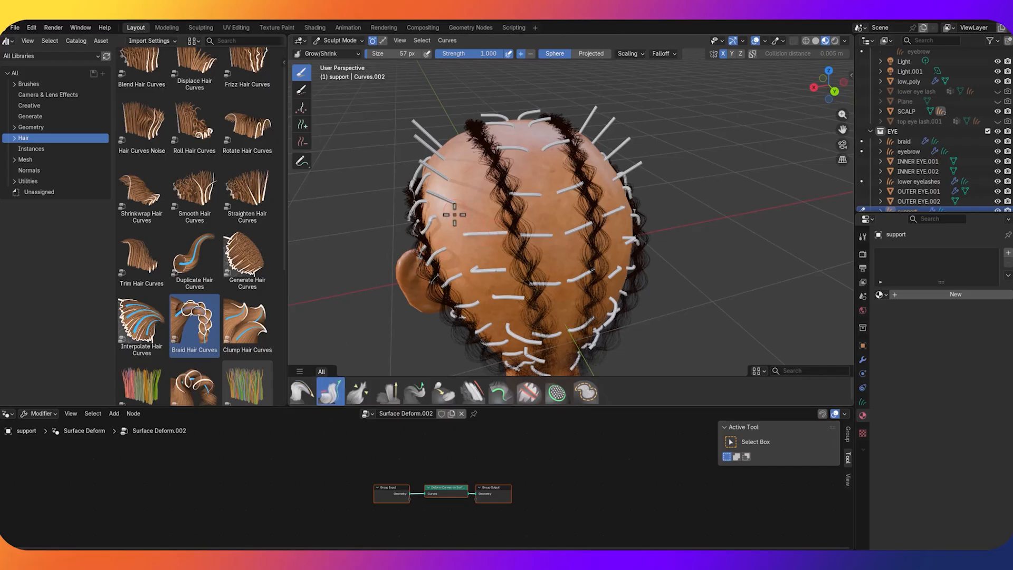
{"action": "middle_click_drag", "start_coordinate": [517, 232], "coordinate": [503, 185]}
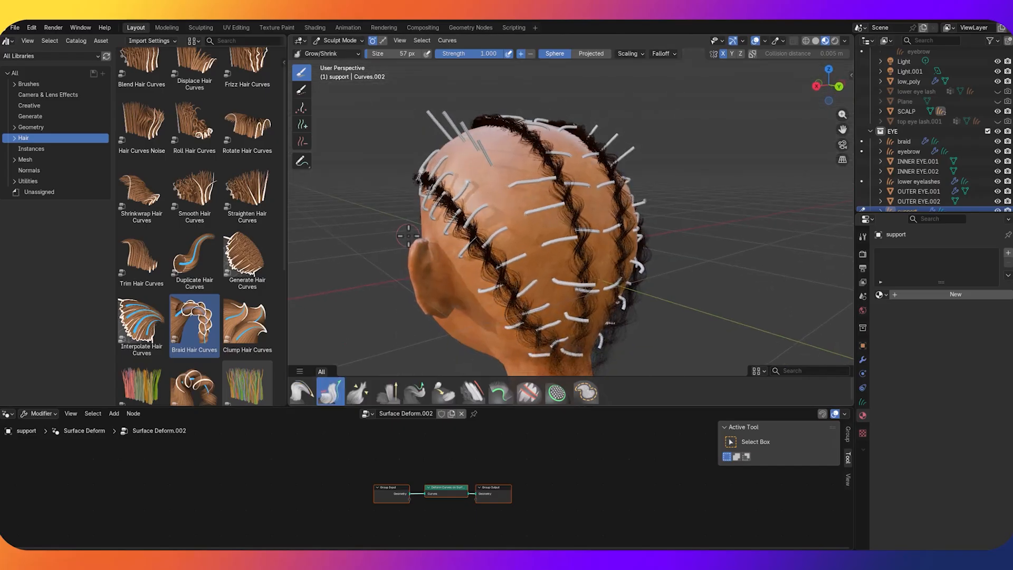
{"action": "left_click", "coordinate": [302, 393]}
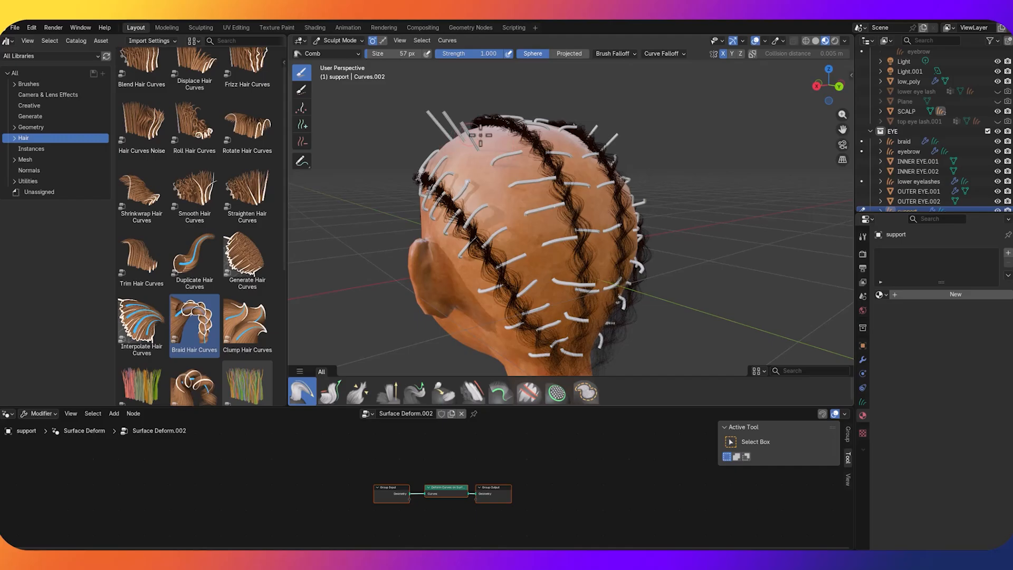
{"action": "middle_click_drag", "start_coordinate": [636, 108], "coordinate": [622, 153]}
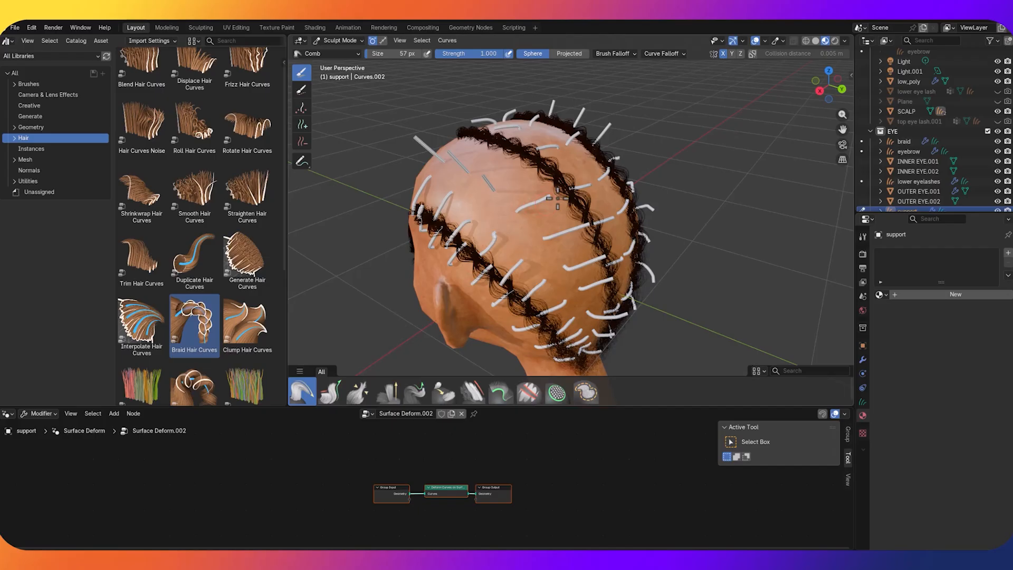
Extend the support curves higher toward the crown with Grow/Shrink and comb them down over the scalp
{"action": "left_click", "coordinate": [331, 392]}
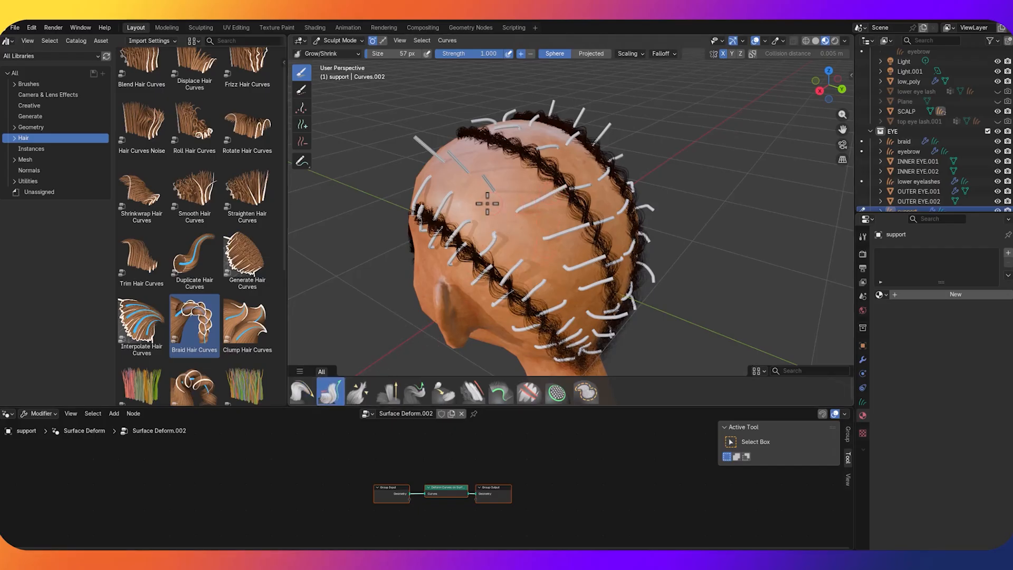
{"action": "middle_click_drag", "start_coordinate": [686, 245], "coordinate": [601, 253]}
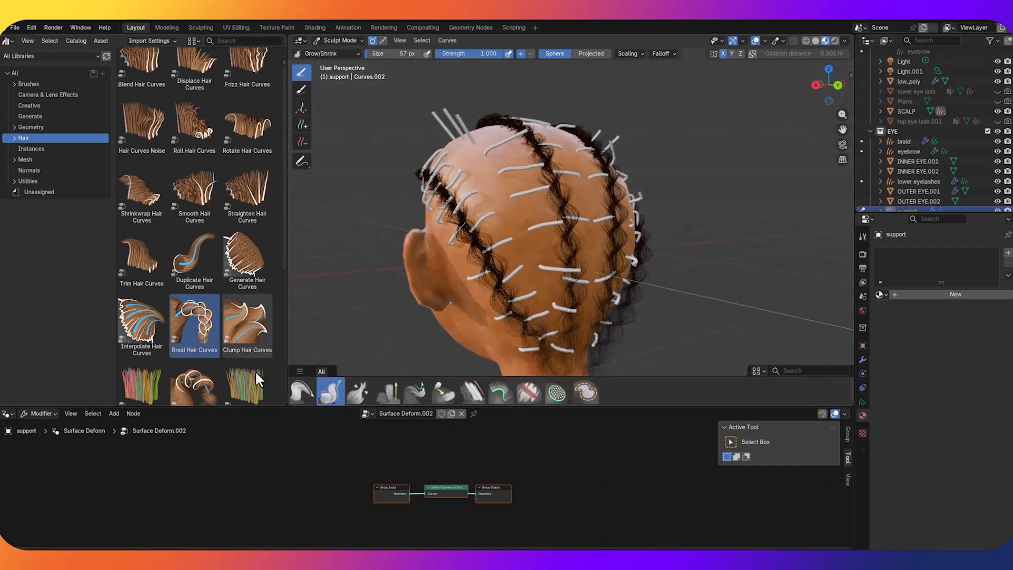
{"action": "left_click", "coordinate": [301, 393]}
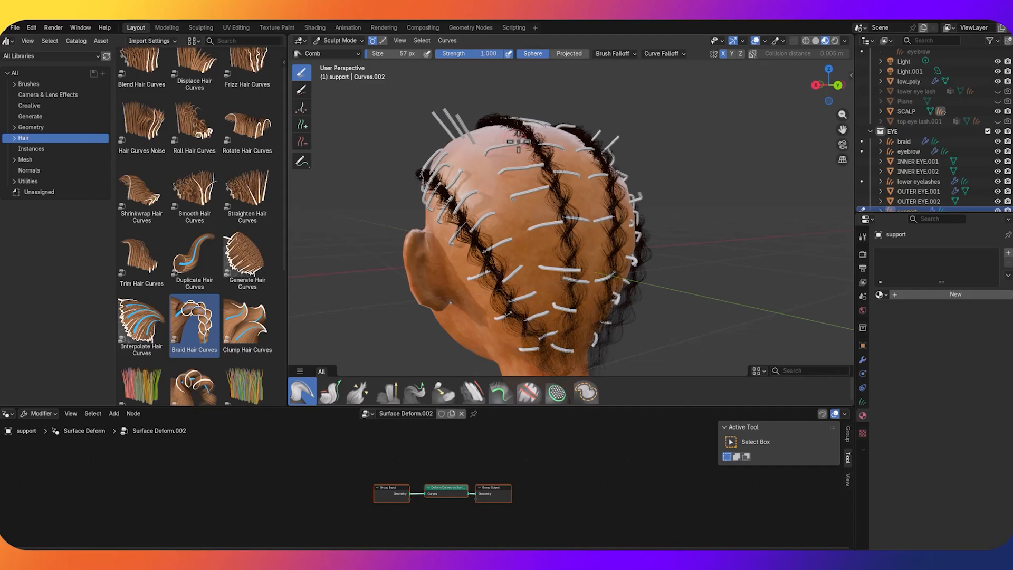
{"action": "middle_click_drag", "start_coordinate": [629, 124], "coordinate": [559, 159]}
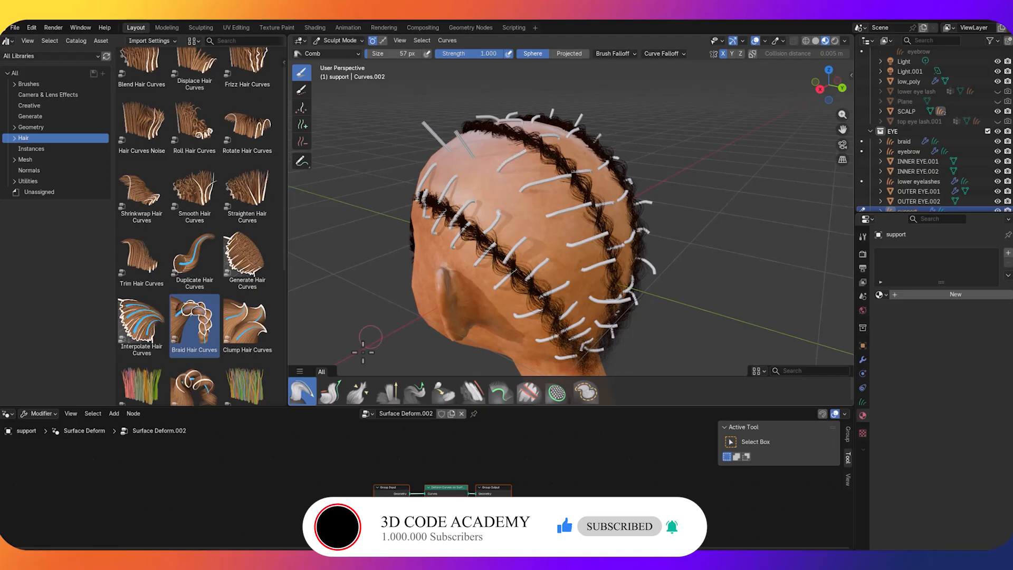
Lengthen the crown support curves with Grow/Shrink and lay them flat beside the inner braid with a 77 px Comb brush
{"action": "left_click", "coordinate": [328, 400]}
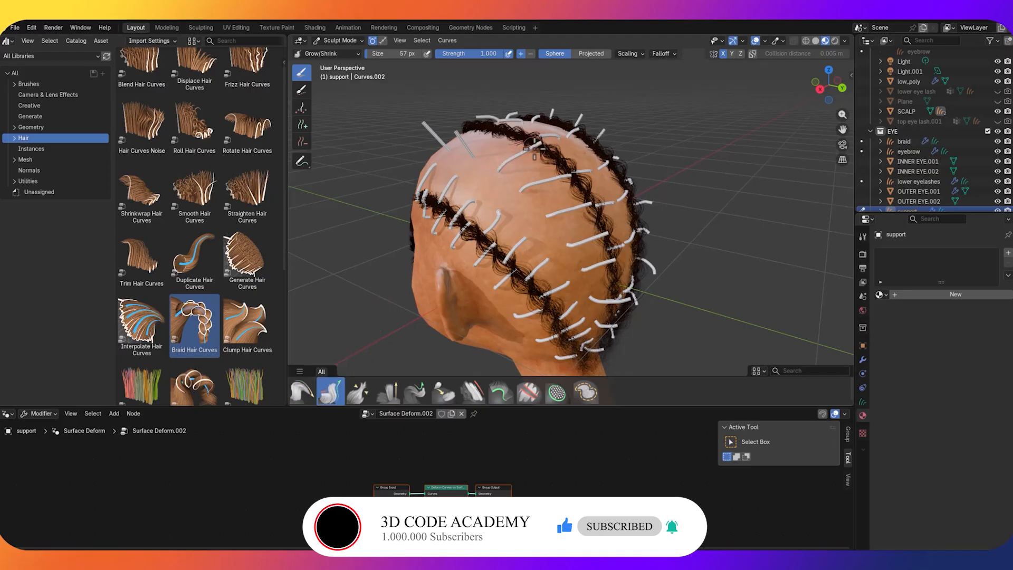
{"action": "middle_click_drag", "start_coordinate": [659, 142], "coordinate": [491, 112]}
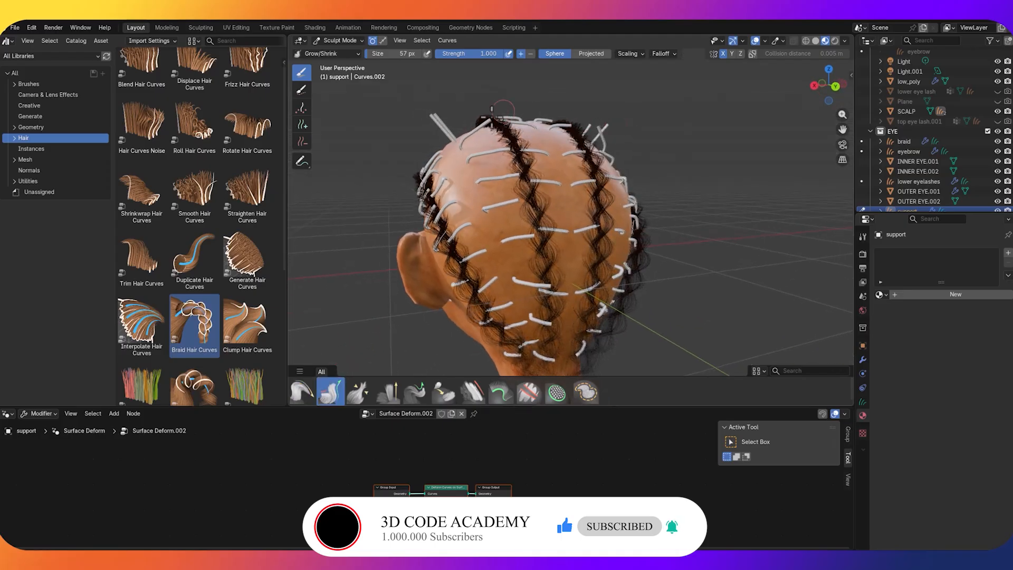
{"action": "left_click", "coordinate": [308, 383]}
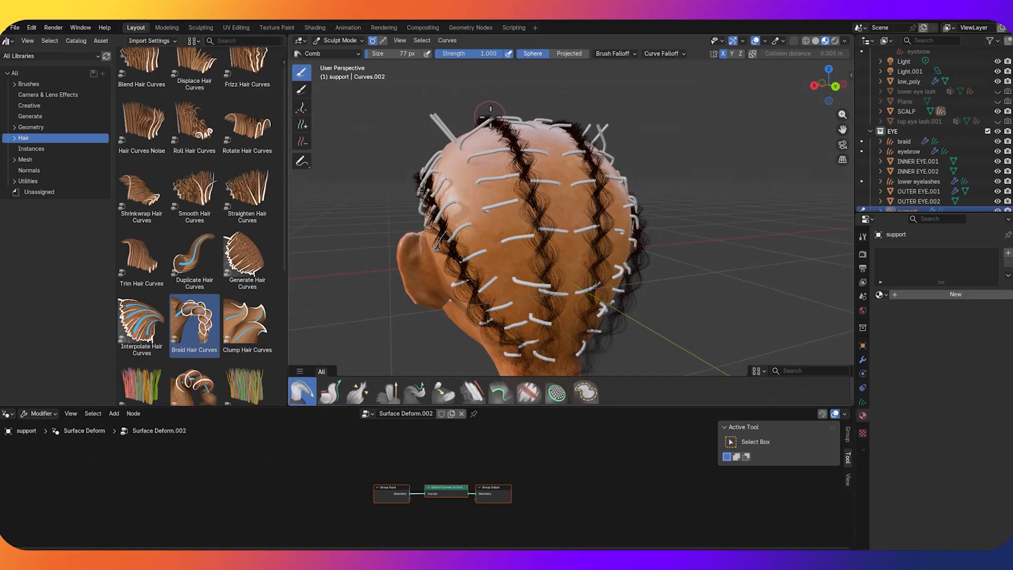
{"action": "left_click_drag", "start_coordinate": [502, 114], "coordinate": [461, 136]}
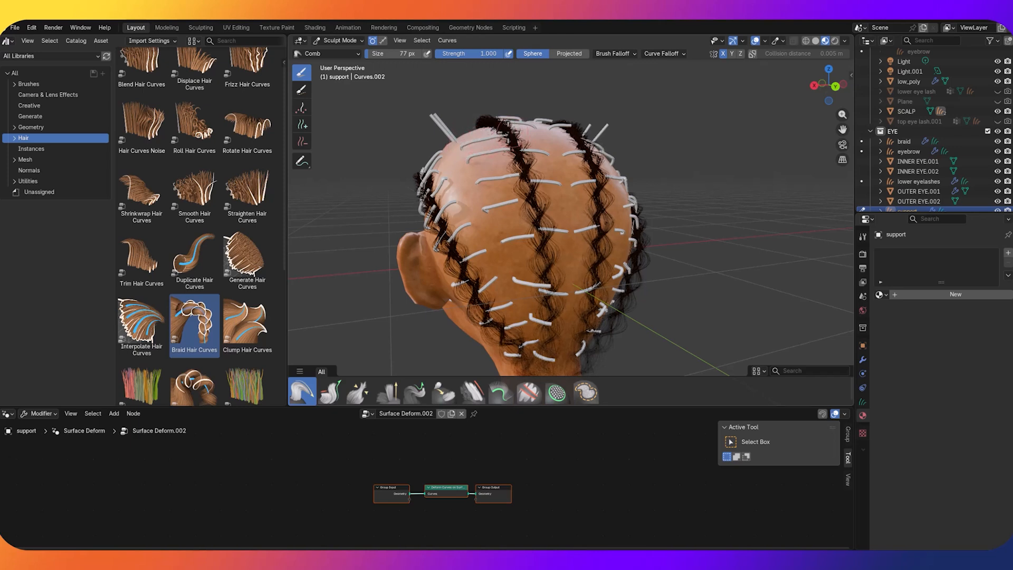
{"action": "middle_click_drag", "start_coordinate": [633, 90], "coordinate": [710, 113]}
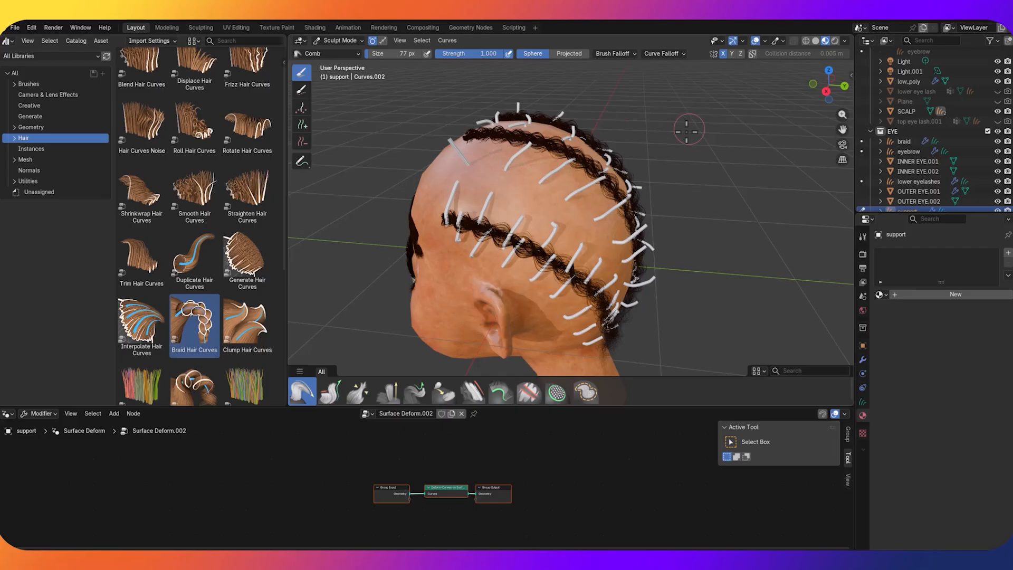
{"action": "middle_click_drag", "start_coordinate": [688, 130], "coordinate": [469, 141]}
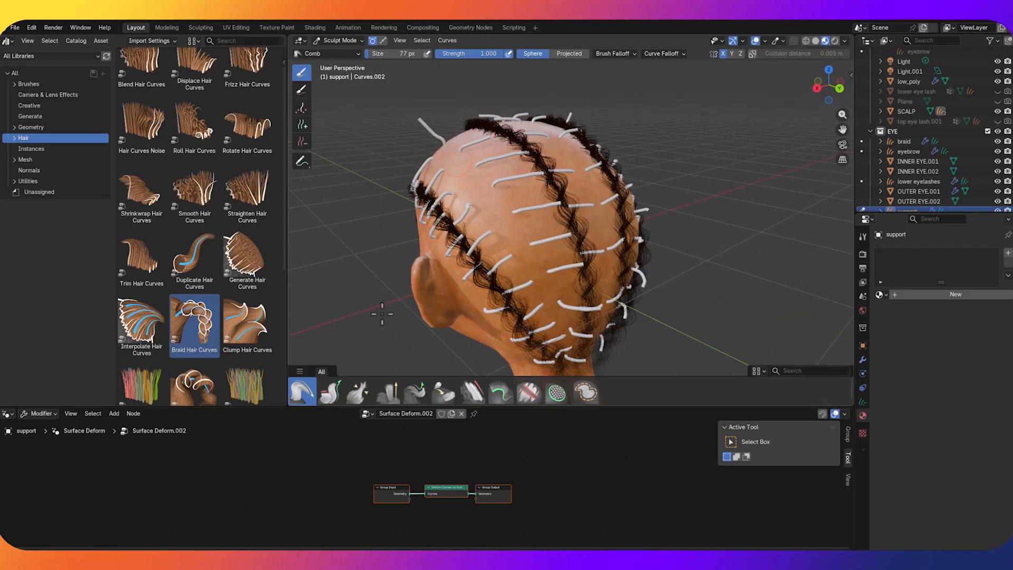
Grow the remaining upright support curves near the front of the inner braid and comb them against the scalp toward it
{"action": "left_click", "coordinate": [338, 389]}
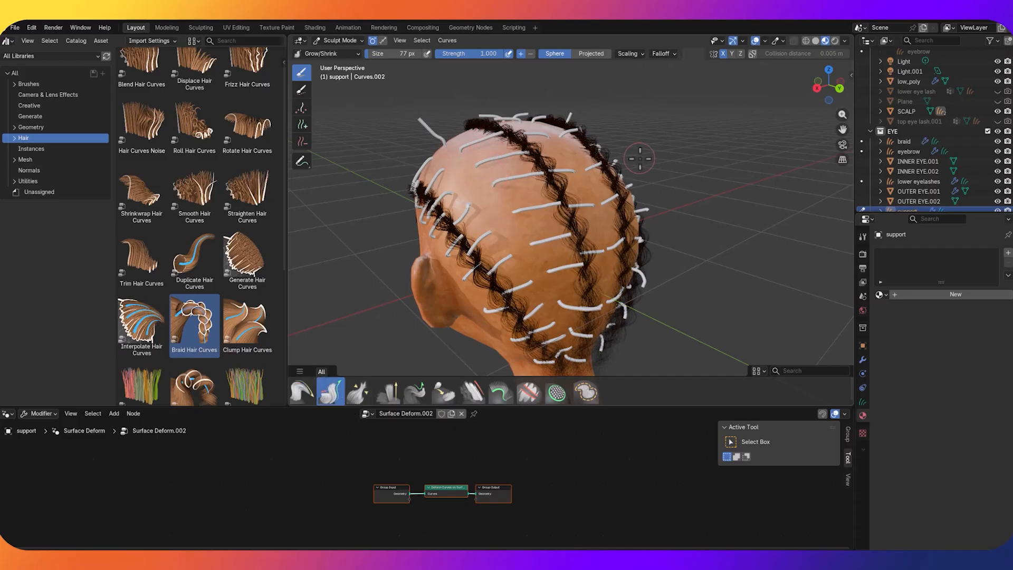
{"action": "middle_click_drag", "start_coordinate": [640, 158], "coordinate": [633, 135]}
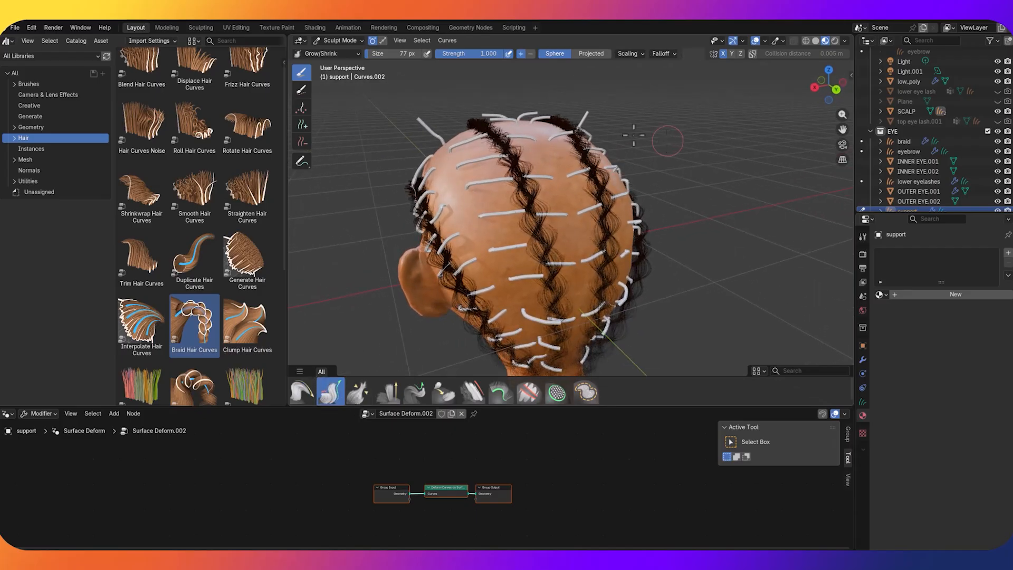
{"action": "left_click", "coordinate": [310, 390]}
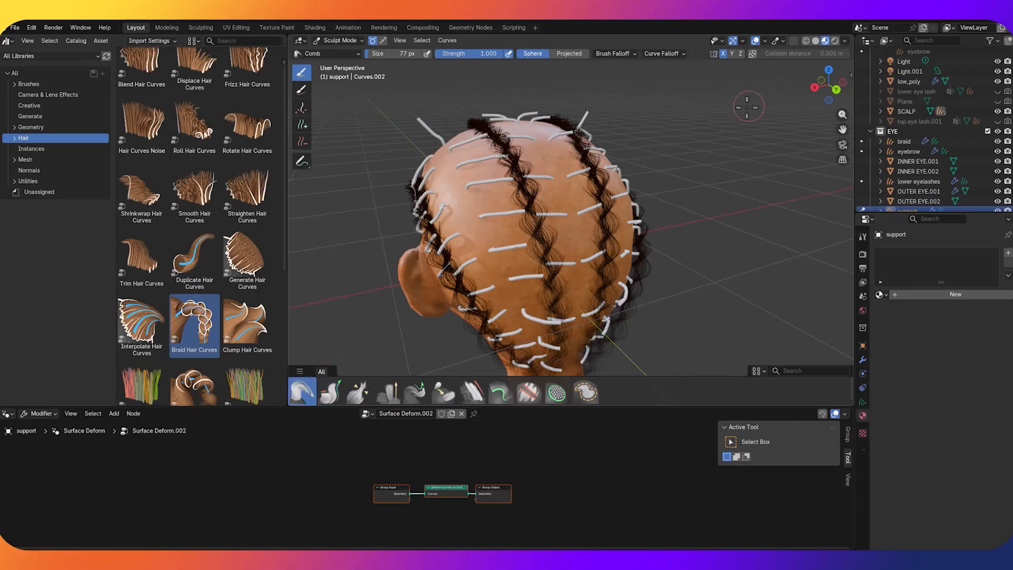
{"action": "middle_click_drag", "start_coordinate": [739, 114], "coordinate": [531, 221]}
{"action": "mouse_move", "coordinate": [420, 245]}
{"action": "left_mouse_down"}
{"action": "mouse_move", "coordinate": [417, 227]}
{"action": "mouse_move", "coordinate": [452, 215]}
{"action": "left_mouse_up"}
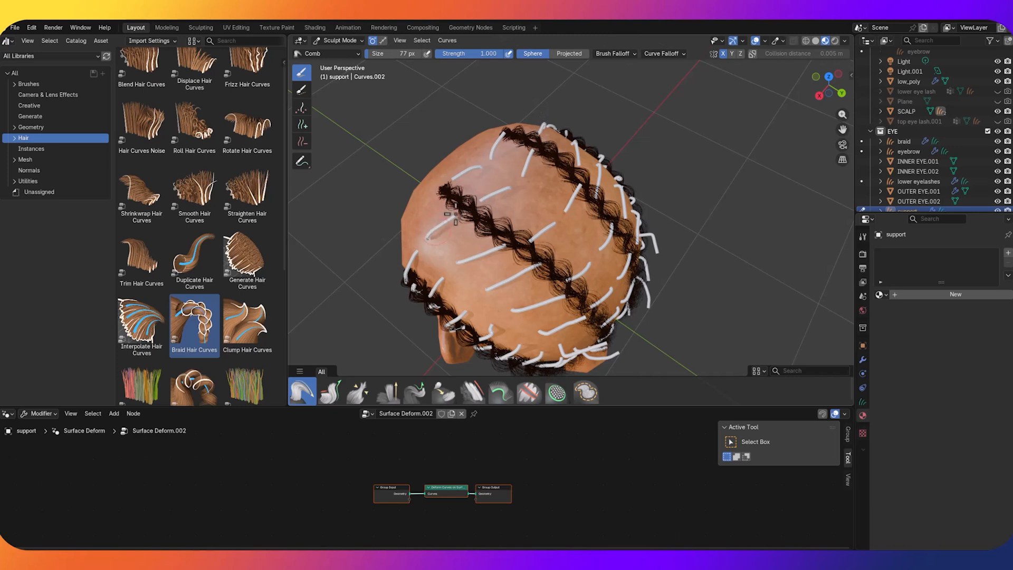
Lengthen the frontmost support curve at the start of the inner braid and comb the curves flat over the top and back of the head
{"action": "left_click", "coordinate": [338, 385]}
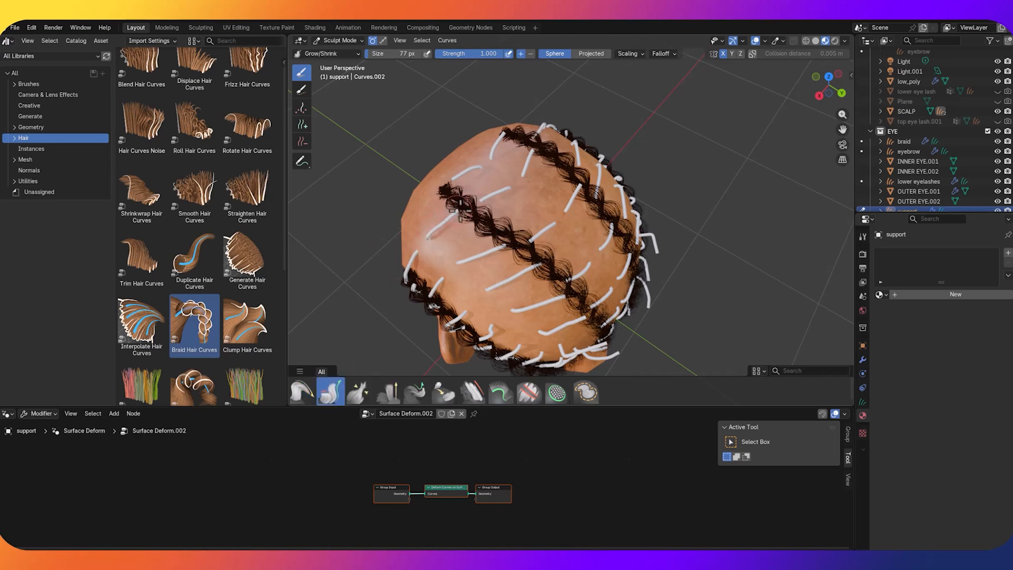
{"action": "left_click_drag", "start_coordinate": [462, 177], "coordinate": [446, 182]}
{"action": "middle_click_drag", "start_coordinate": [676, 136], "coordinate": [601, 129]}
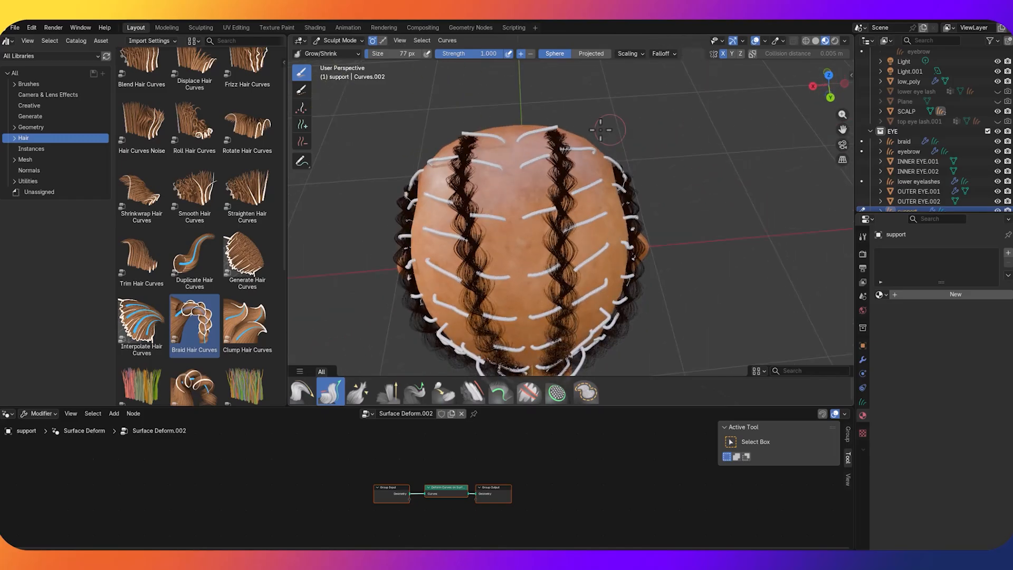
{"action": "left_click", "coordinate": [309, 383]}
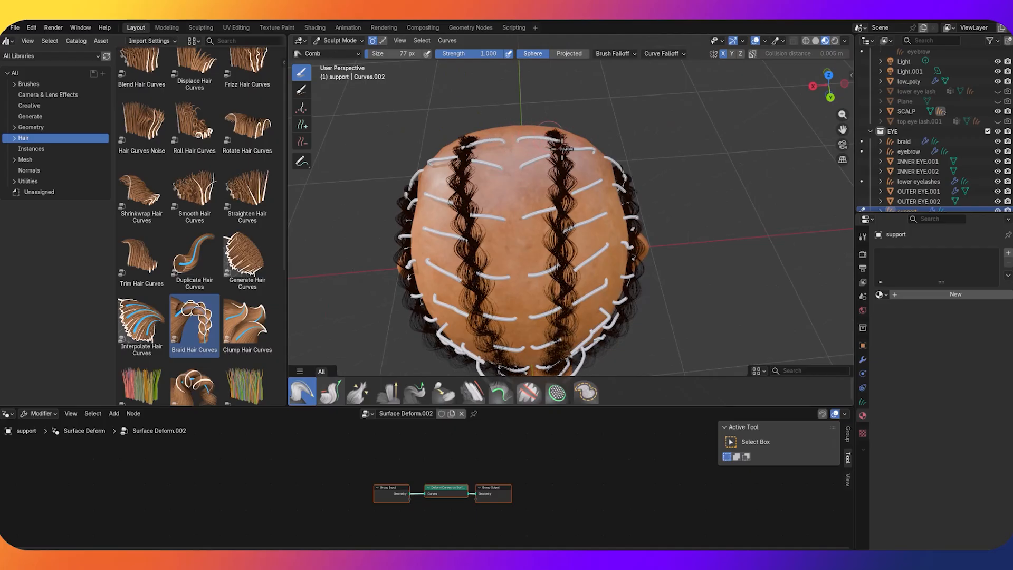
{"action": "middle_click_drag", "start_coordinate": [676, 203], "coordinate": [705, 151]}
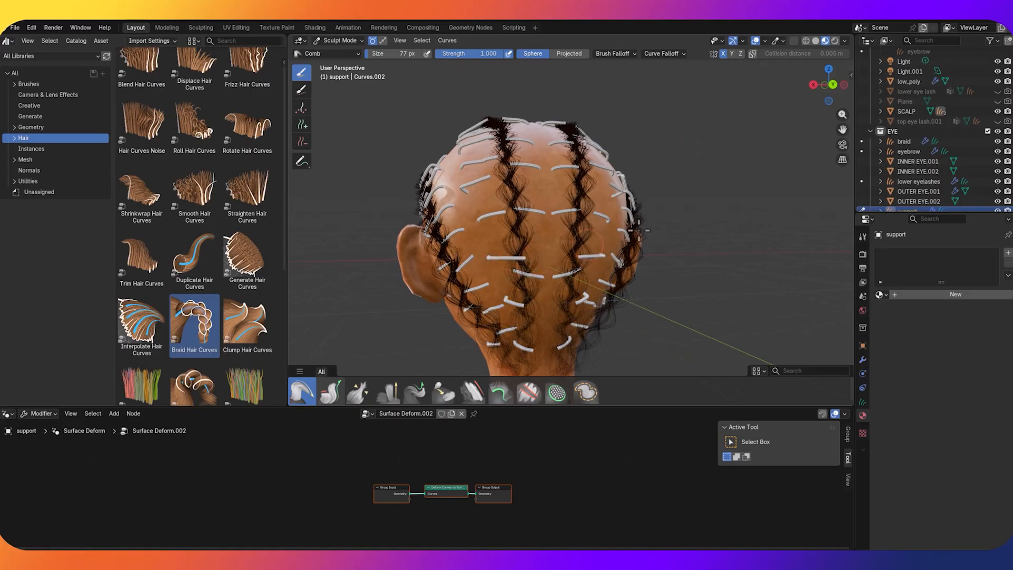
{"action": "middle_click_drag", "start_coordinate": [639, 231], "coordinate": [665, 233]}
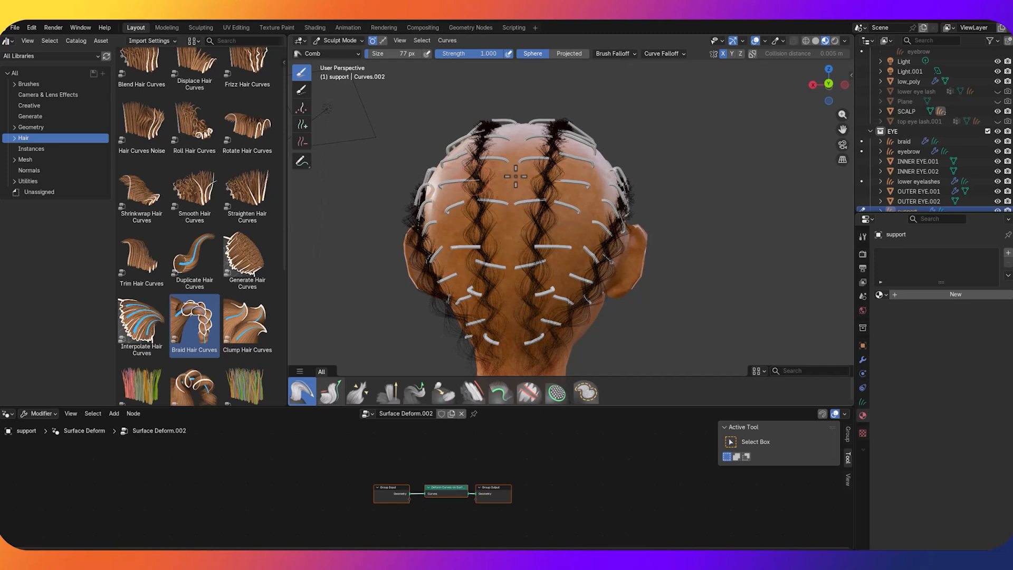
{"action": "middle_click_drag", "start_coordinate": [587, 148], "coordinate": [450, 150]}
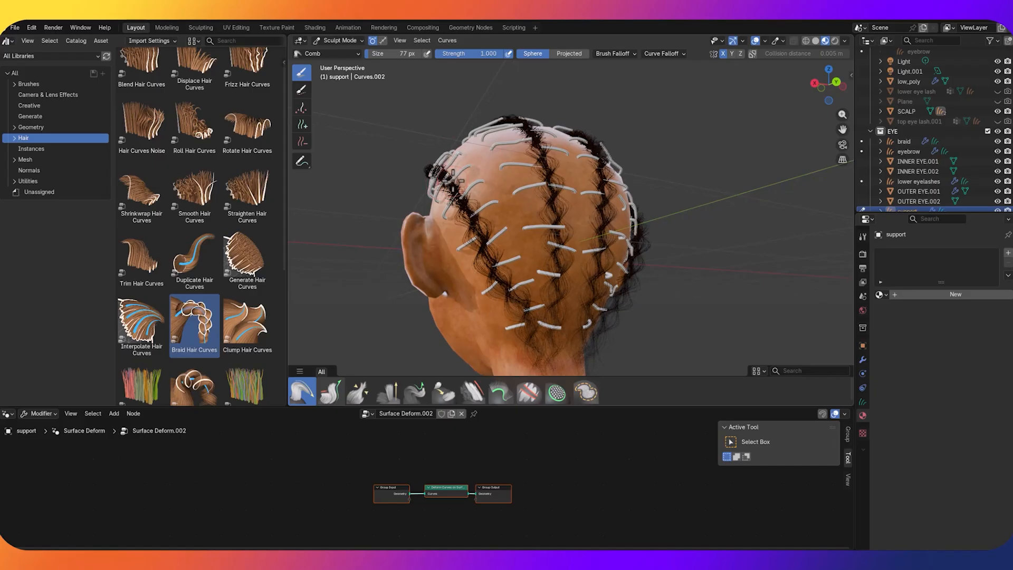
Add a Geometry Nodes modifier to the support curves and create its node group named support
{"action": "middle_click_drag", "start_coordinate": [651, 132], "coordinate": [426, 177]}
{"action": "scroll", "coordinate": [689, 211], "scroll_direction": "down", "scroll_amount": 5}
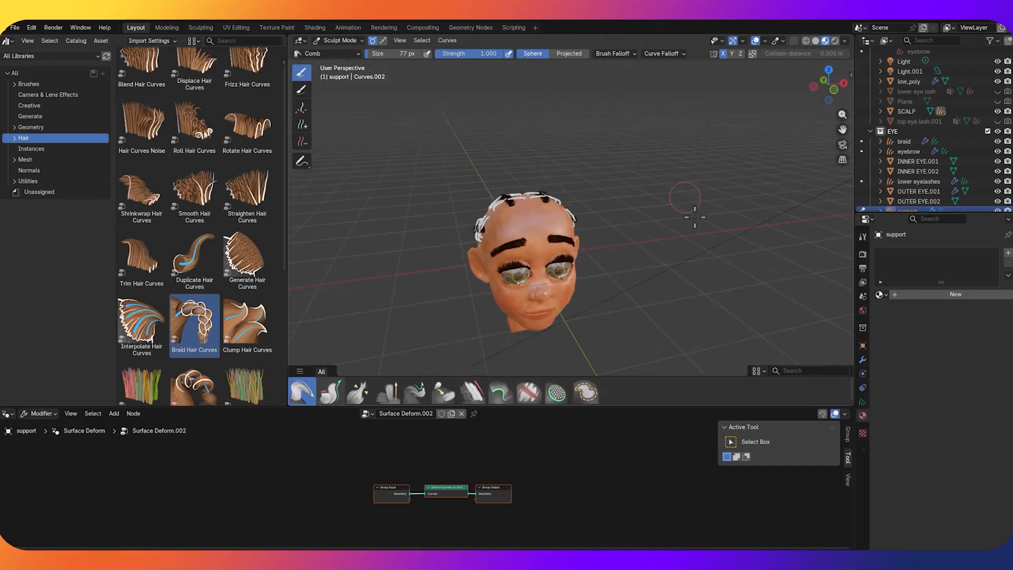
{"action": "mouse_move", "coordinate": [689, 210]}
{"action": "middle_mouse_down"}
{"action": "mouse_move", "coordinate": [643, 217]}
{"action": "mouse_move", "coordinate": [658, 219]}
{"action": "mouse_move", "coordinate": [670, 198]}
{"action": "mouse_move", "coordinate": [678, 229]}
{"action": "mouse_move", "coordinate": [677, 199]}
{"action": "mouse_move", "coordinate": [689, 217]}
{"action": "middle_mouse_up"}
{"action": "scroll", "coordinate": [643, 216], "scroll_direction": "up", "scroll_amount": 3}
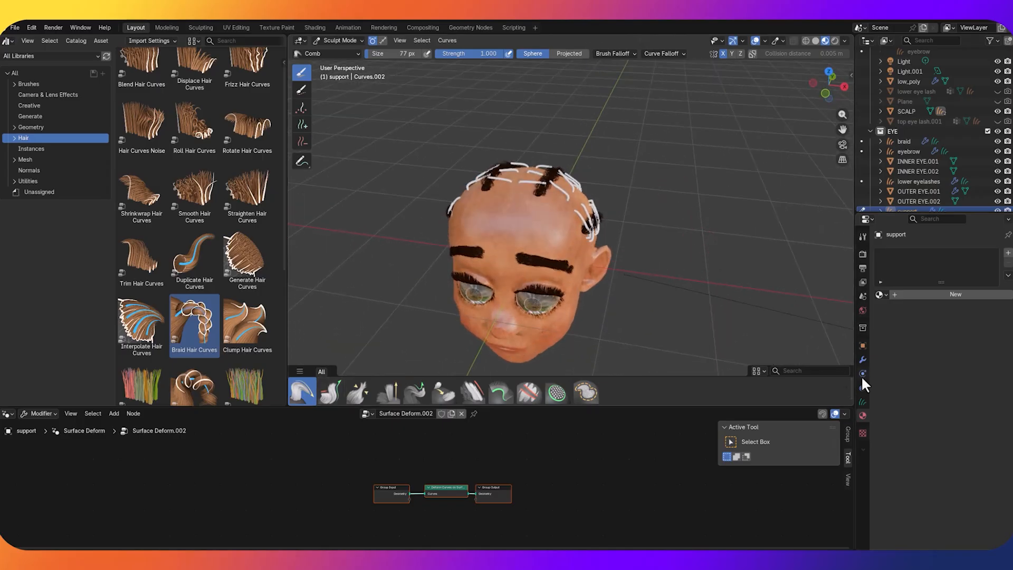
{"action": "left_click", "coordinate": [862, 359]}
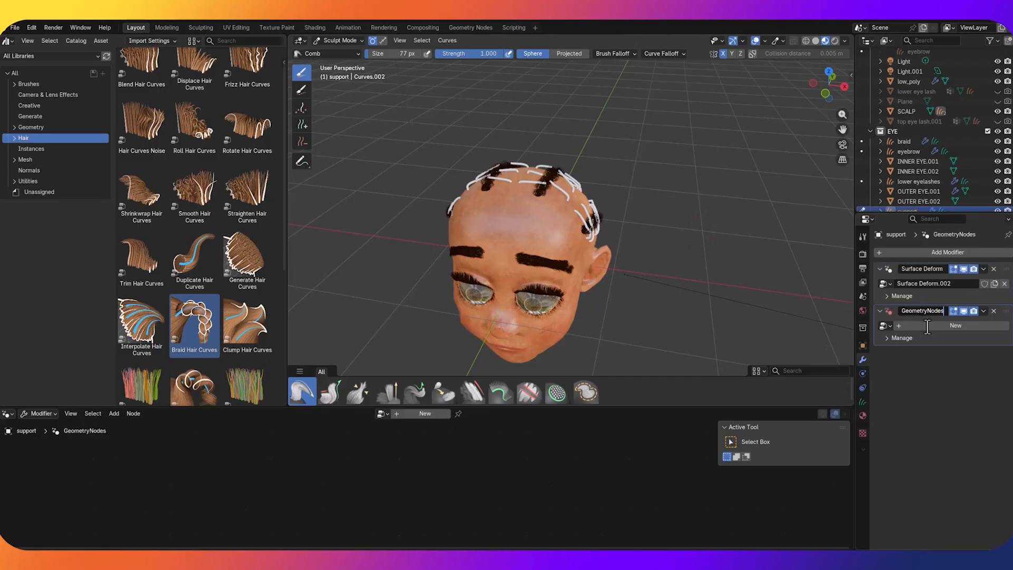
{"action": "double_click", "coordinate": [926, 324]}
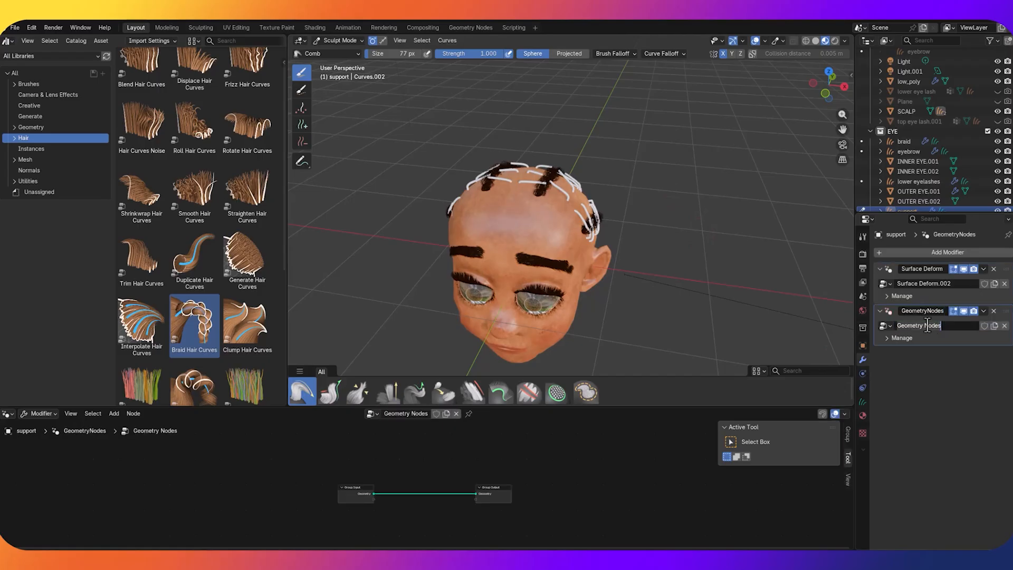
{"action": "type", "text": "support"}
{"action": "key", "text": "Return"}
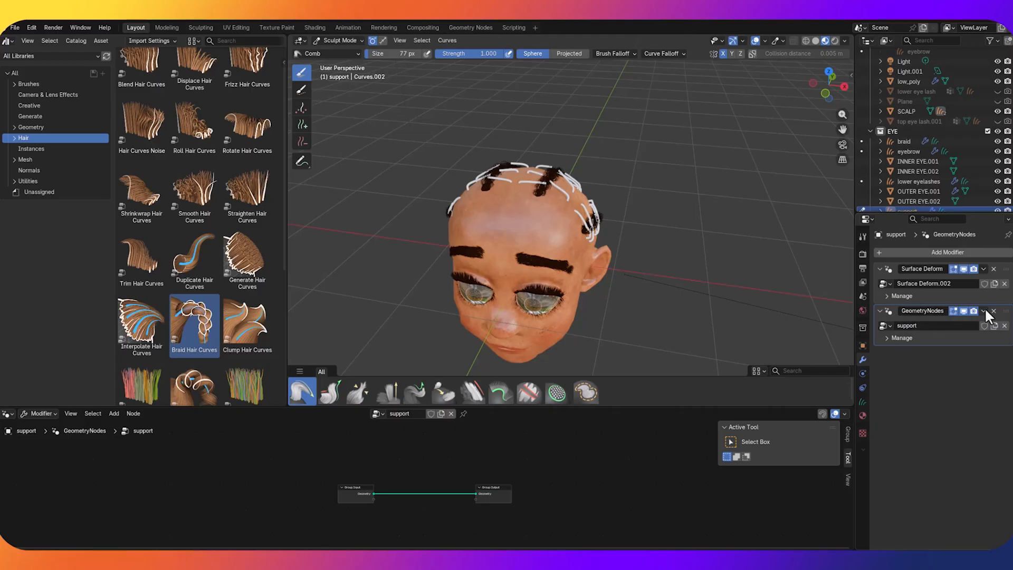
Move the GeometryNodes modifier above Surface Deform in the modifier stack
{"action": "left_click_drag", "start_coordinate": [1009, 316], "coordinate": [992, 267]}
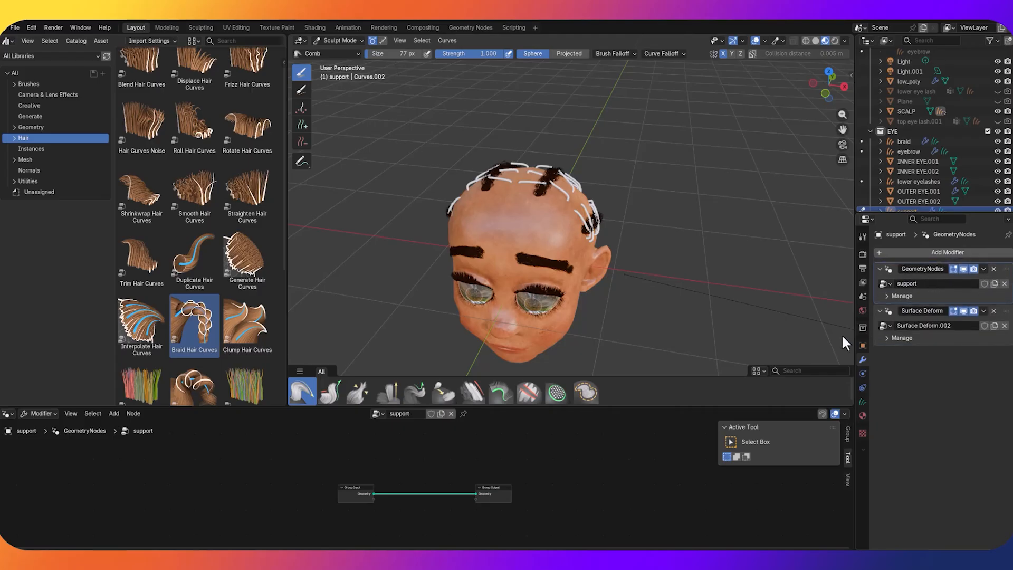
{"action": "scroll", "coordinate": [413, 514], "scroll_direction": "up", "scroll_amount": 3}
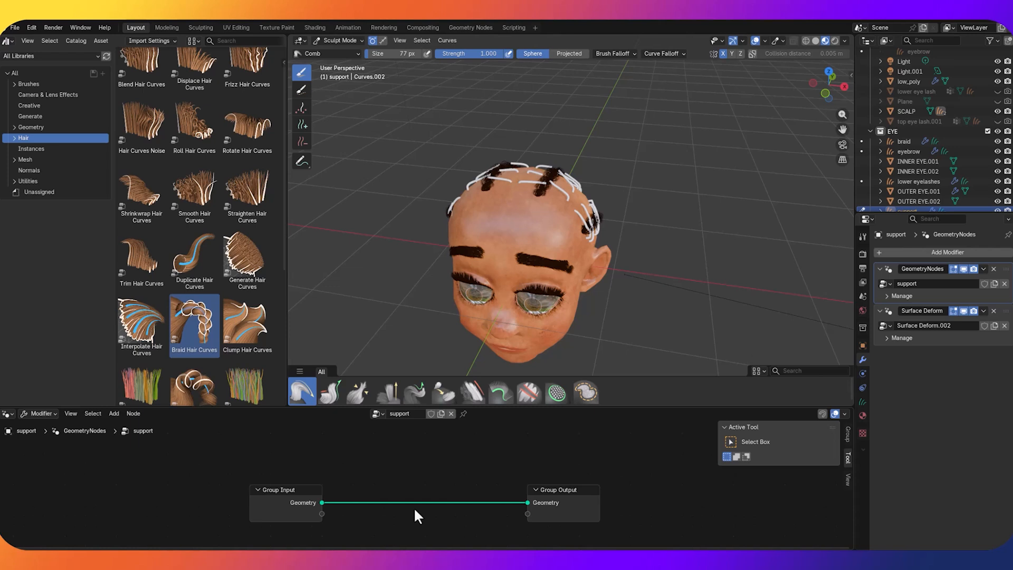
{"action": "scroll", "coordinate": [401, 449], "scroll_direction": "up", "scroll_amount": 2}
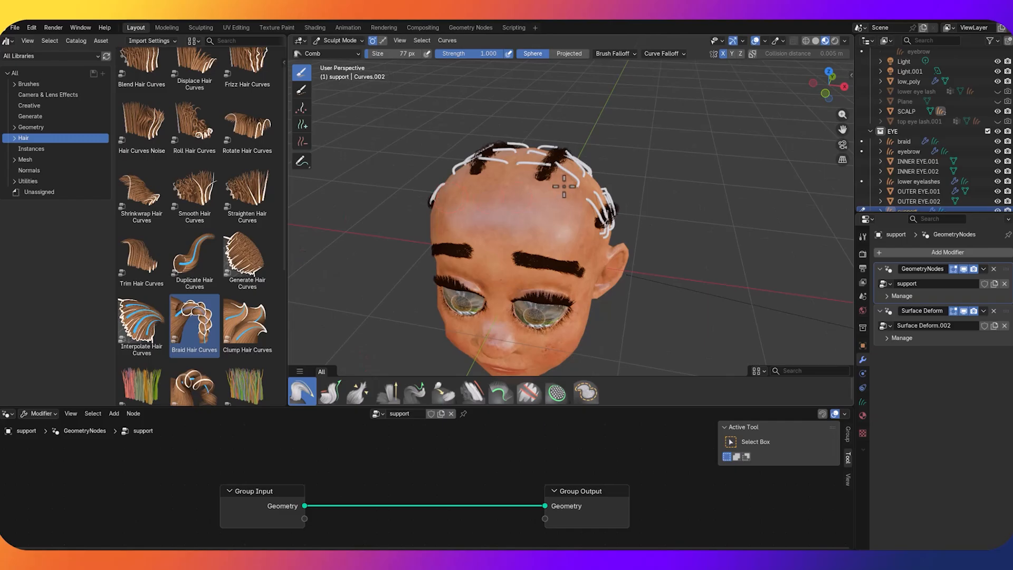
Insert the Set Hair Curve Profile hair asset between Group Input and Group Output in the support node group
{"action": "middle_click_drag", "start_coordinate": [596, 167], "coordinate": [647, 156]}
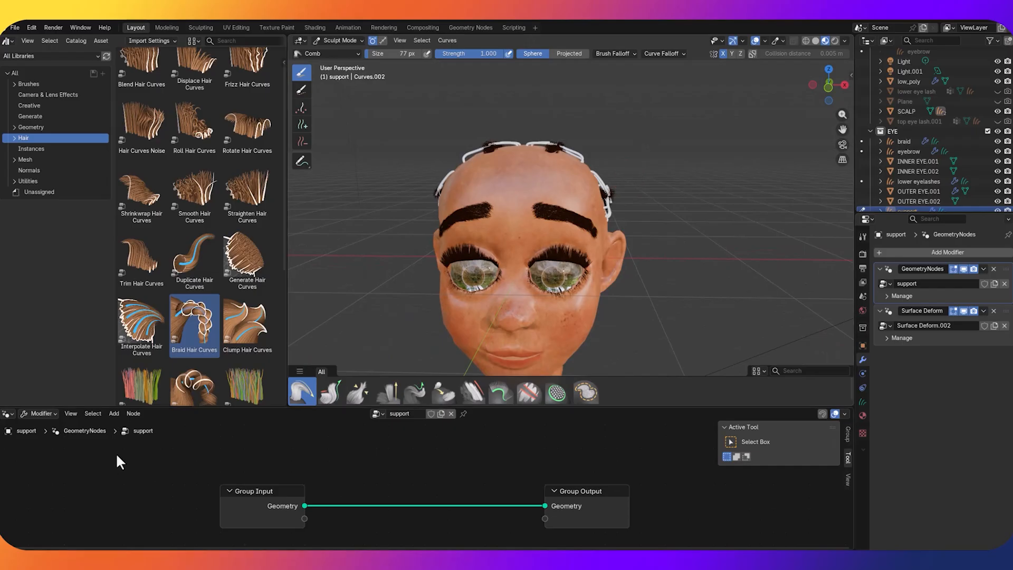
{"action": "scroll", "coordinate": [185, 257], "scroll_direction": "down", "scroll_amount": 8}
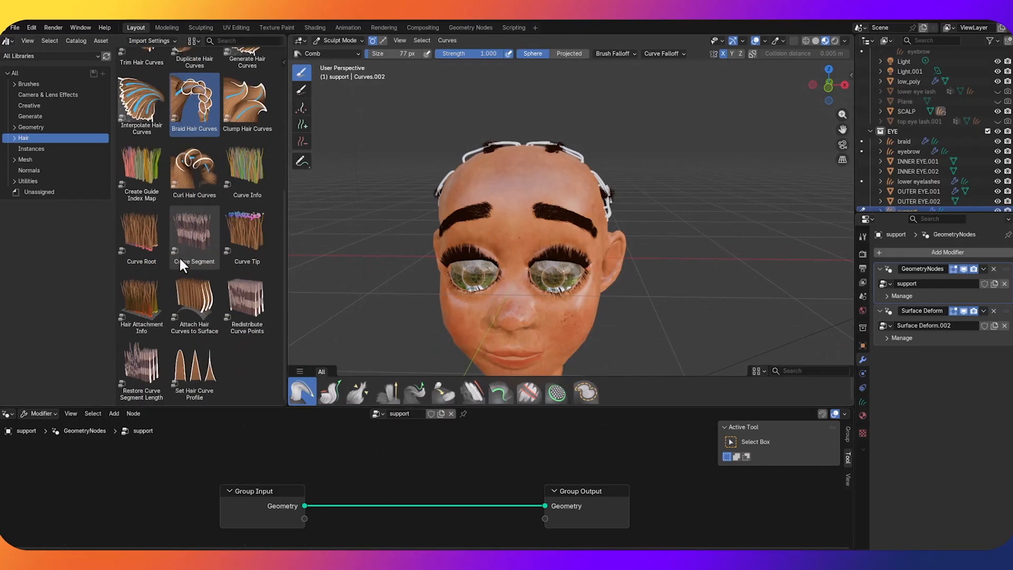
{"action": "left_click_drag", "start_coordinate": [194, 393], "coordinate": [359, 478]}
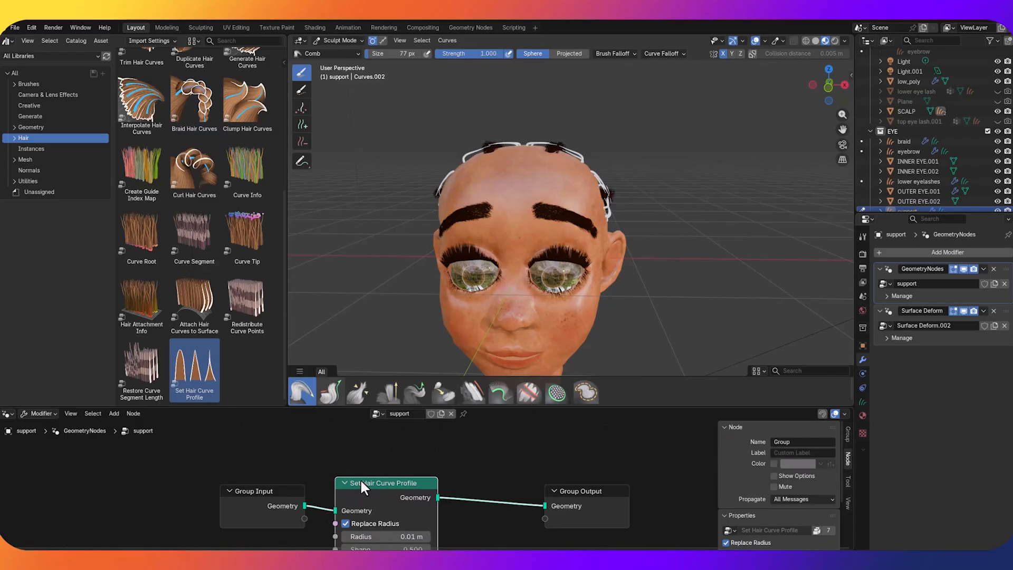
On the Set Hair Curve Profile node, set Factor Max to 0.100, Factor Min to 1.300 and Shape to 0.200
{"action": "middle_click_drag", "start_coordinate": [640, 215], "coordinate": [641, 218]}
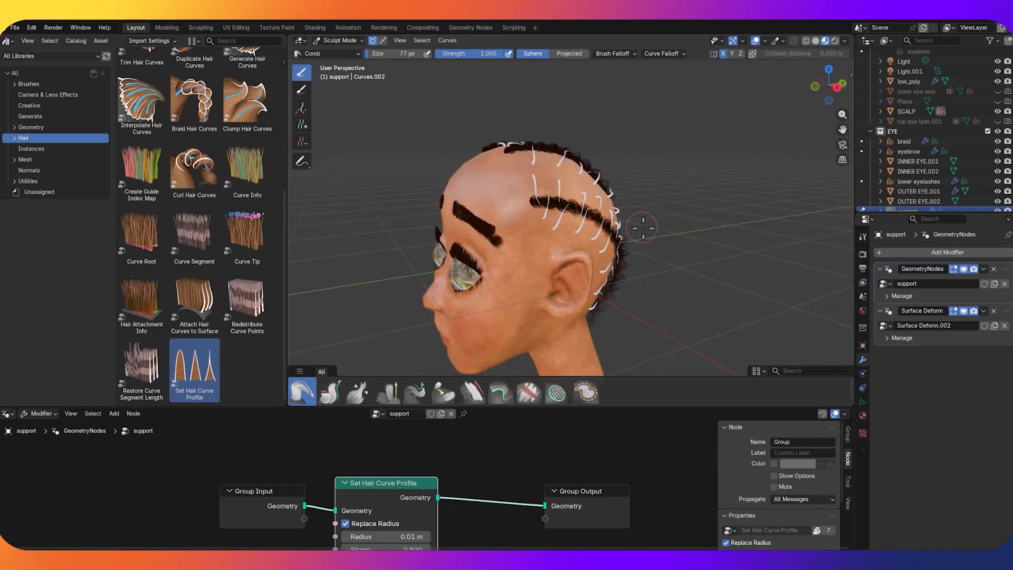
{"action": "scroll", "coordinate": [642, 226], "scroll_direction": "up", "scroll_amount": 2}
{"action": "scroll", "coordinate": [643, 226], "scroll_direction": "up", "scroll_amount": 2}
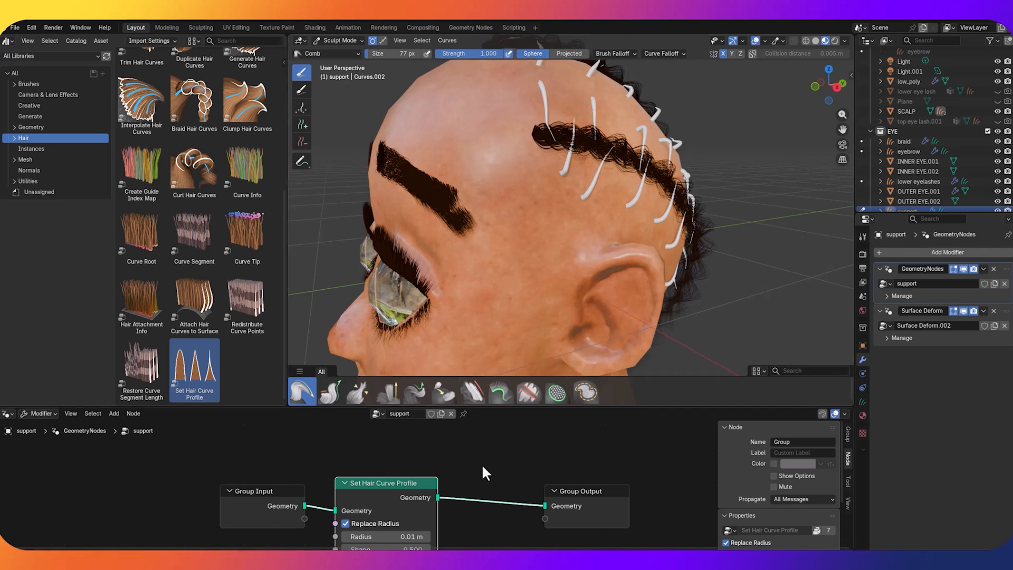
{"action": "middle_click_drag", "start_coordinate": [483, 471], "coordinate": [516, 547]}
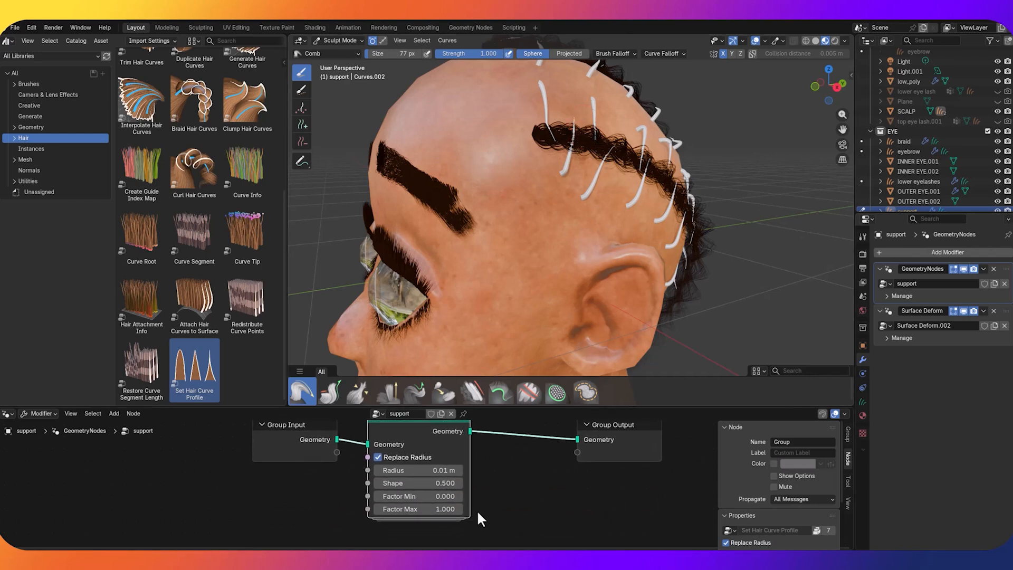
{"action": "left_click_drag", "start_coordinate": [422, 509], "coordinate": [369, 509]}
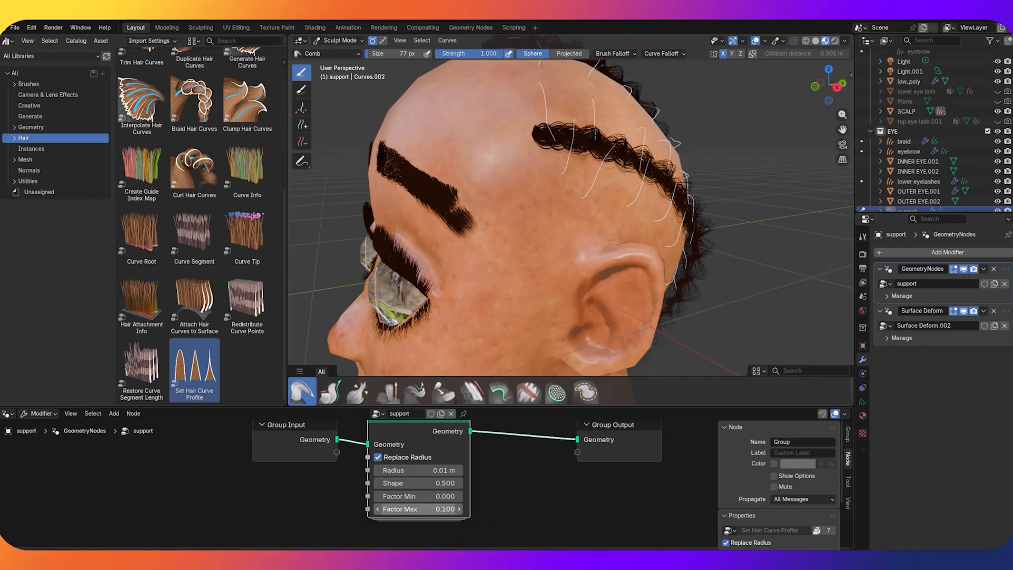
{"action": "left_click_drag", "start_coordinate": [446, 496], "coordinate": [481, 495]}
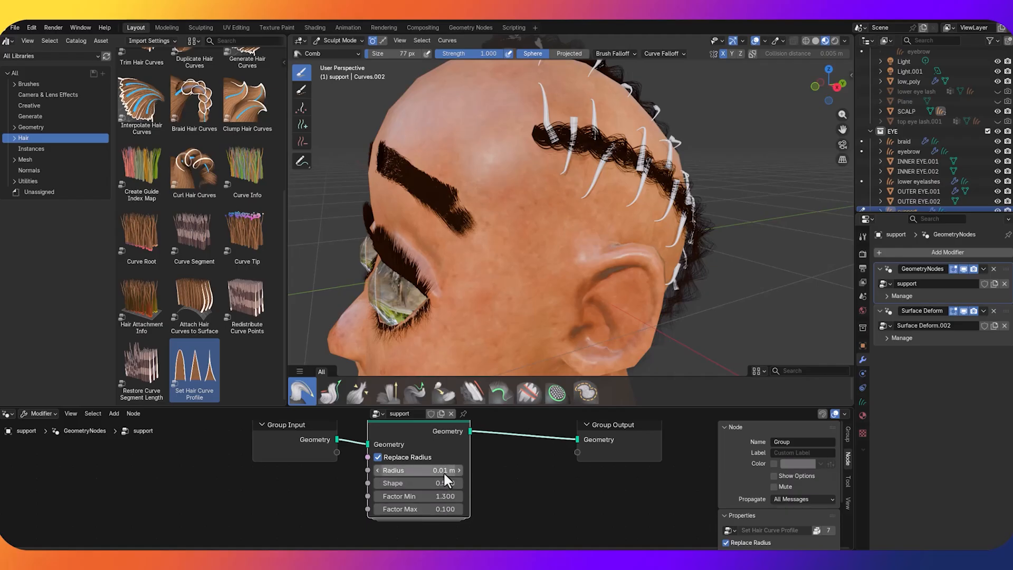
{"action": "left_click_drag", "start_coordinate": [442, 481], "coordinate": [432, 481]}
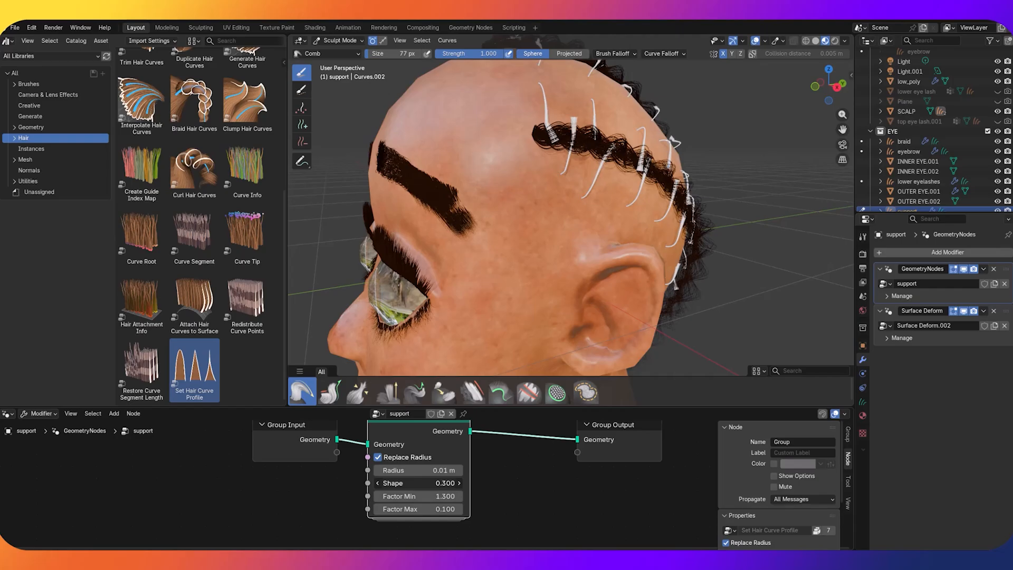
{"action": "left_click_drag", "start_coordinate": [432, 481], "coordinate": [430, 481]}
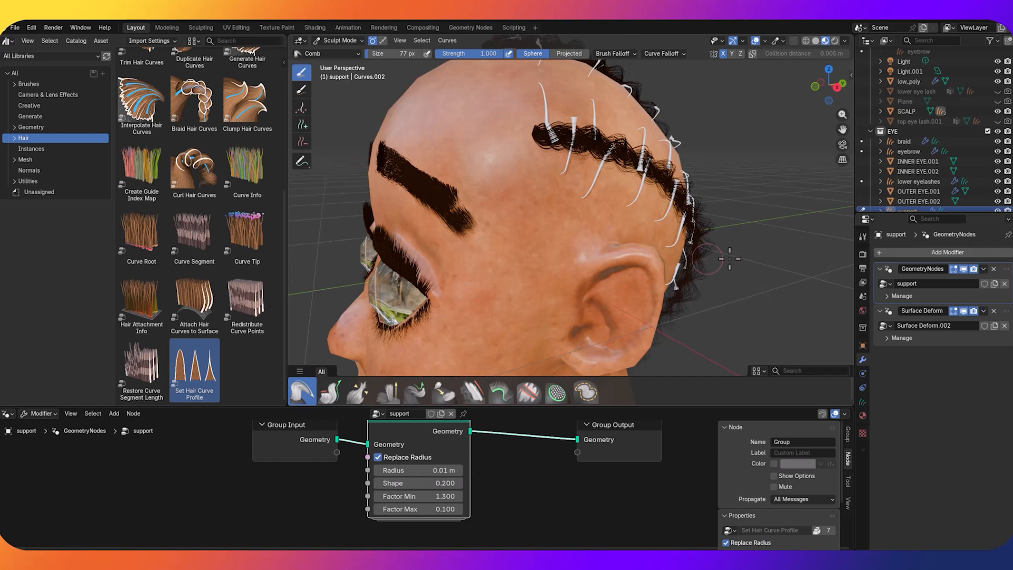
{"action": "mouse_move", "coordinate": [760, 225]}
{"action": "middle_mouse_down"}
{"action": "mouse_move", "coordinate": [723, 240]}
{"action": "mouse_move", "coordinate": [720, 232]}
{"action": "middle_mouse_up"}
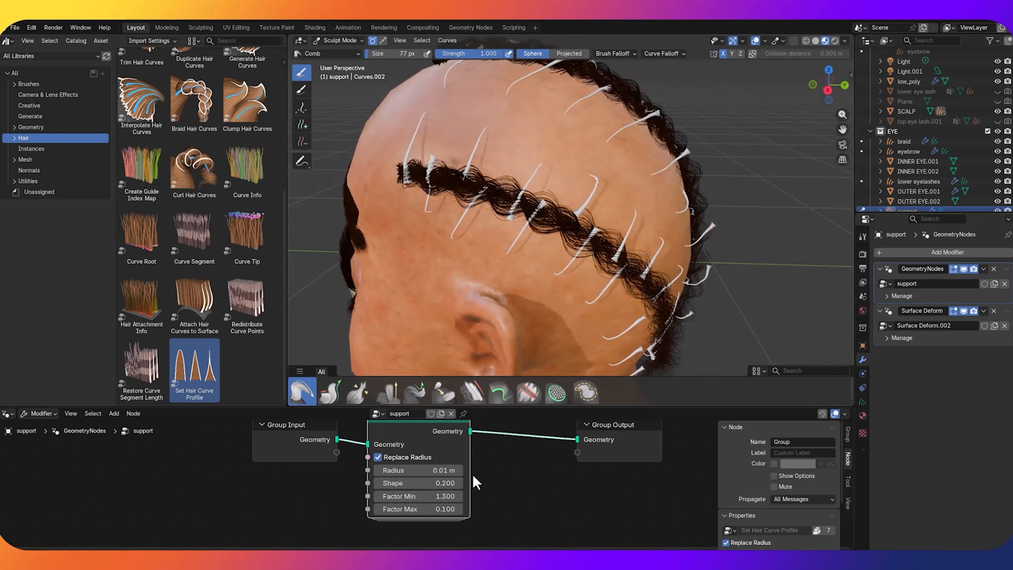
Move the Group Input and Set Hair Curve Profile nodes away from Group Output to make room for another node
{"action": "scroll", "coordinate": [478, 475], "scroll_direction": "down", "scroll_amount": 1}
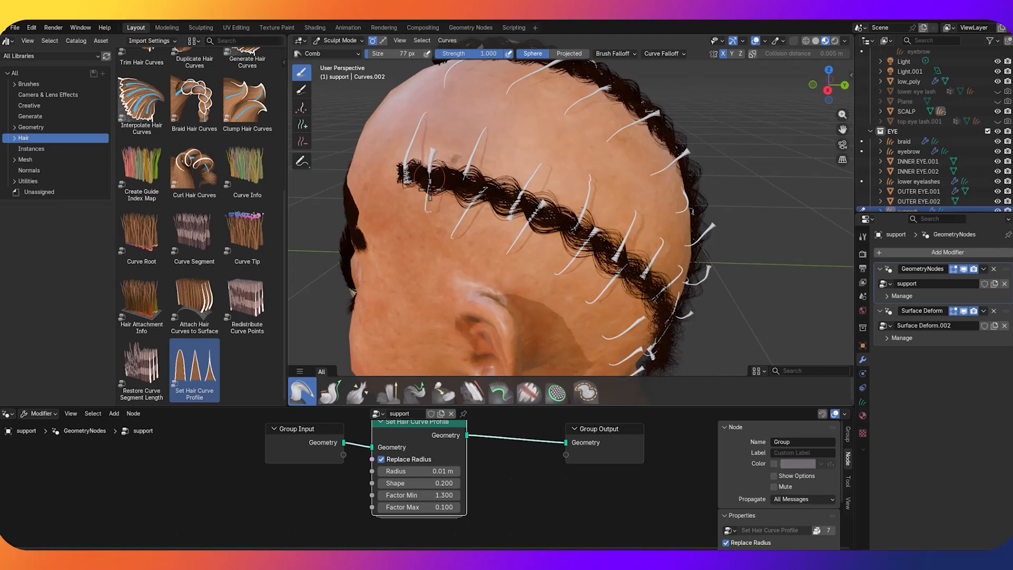
{"action": "scroll", "coordinate": [761, 197], "scroll_direction": "down", "scroll_amount": 4}
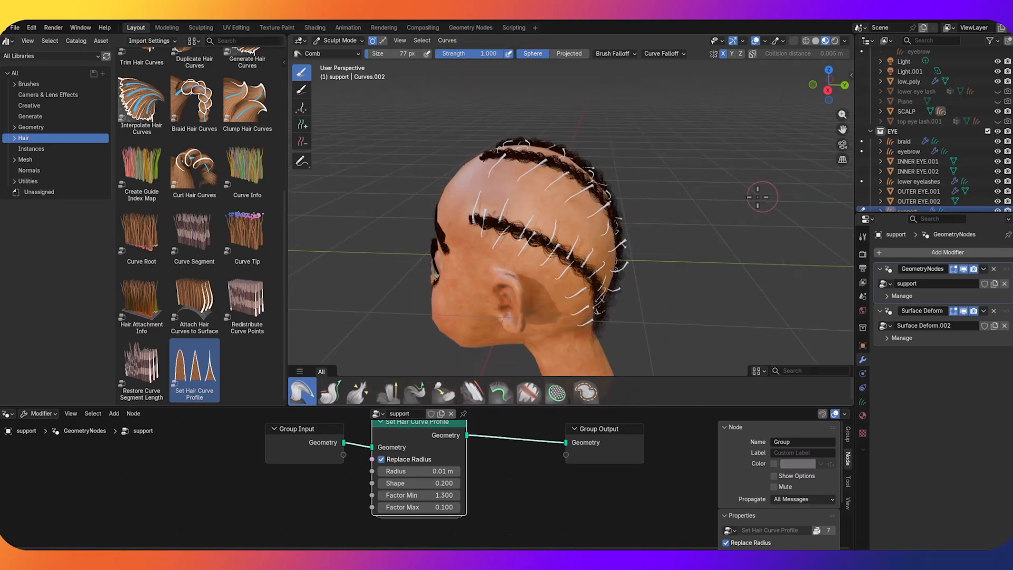
{"action": "middle_click_drag", "start_coordinate": [757, 196], "coordinate": [773, 286]}
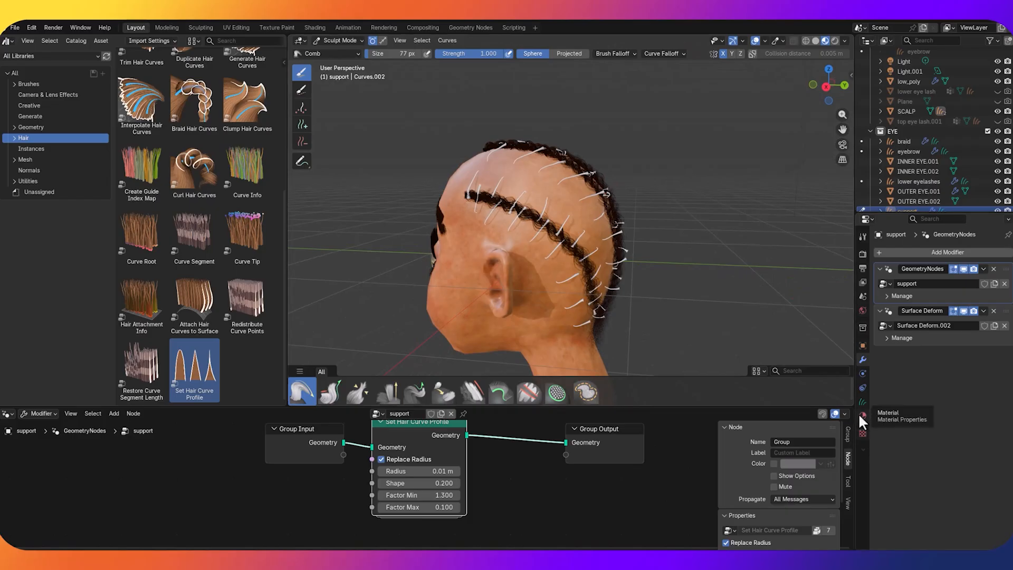
{"action": "middle_click_drag", "start_coordinate": [490, 452], "coordinate": [531, 476]}
{"action": "left_click_drag", "start_coordinate": [371, 459], "coordinate": [373, 459]}
{"action": "left_click_drag", "start_coordinate": [430, 445], "coordinate": [207, 446]}
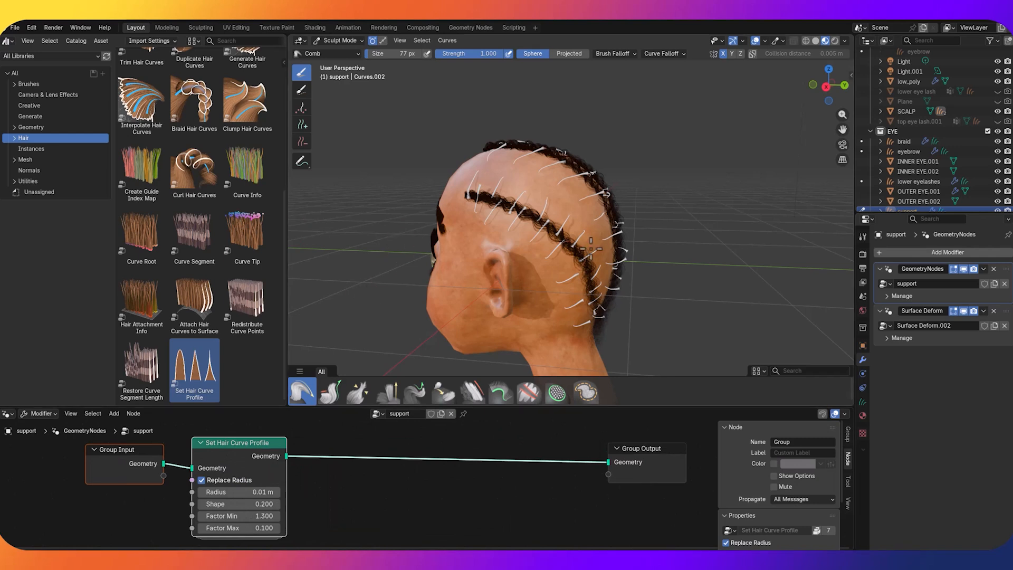
Insert the Duplicate Hair Curves hair asset between Set Hair Curve Profile and Group Output
{"action": "scroll", "coordinate": [227, 210], "scroll_direction": "up", "scroll_amount": 3}
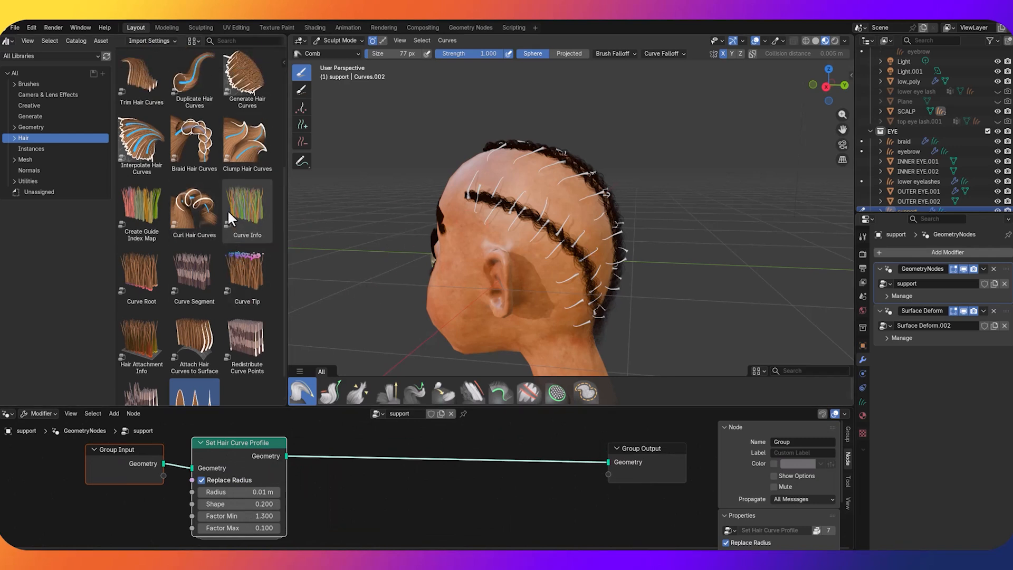
{"action": "scroll", "coordinate": [226, 198], "scroll_direction": "down", "scroll_amount": 1}
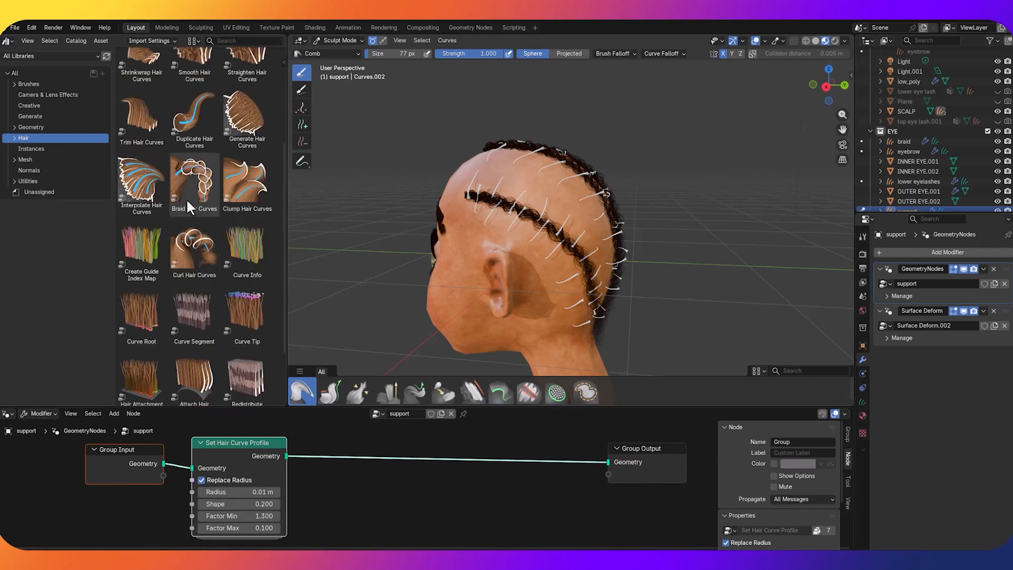
{"action": "left_click_drag", "start_coordinate": [190, 132], "coordinate": [405, 420]}
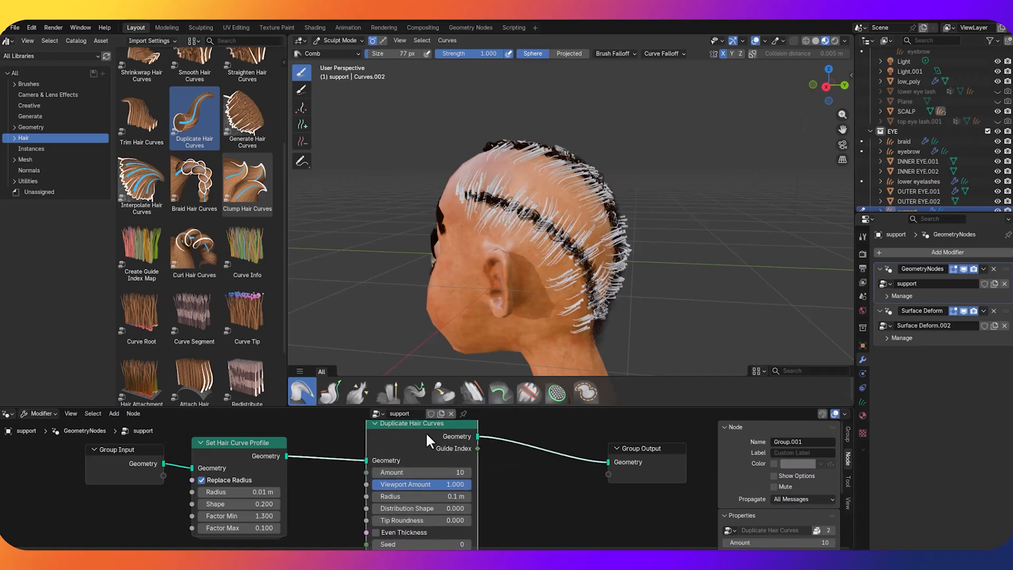
Set the Duplicate Hair Curves radius to 0.01 m
{"action": "scroll", "coordinate": [464, 487], "scroll_direction": "up", "scroll_amount": 1}
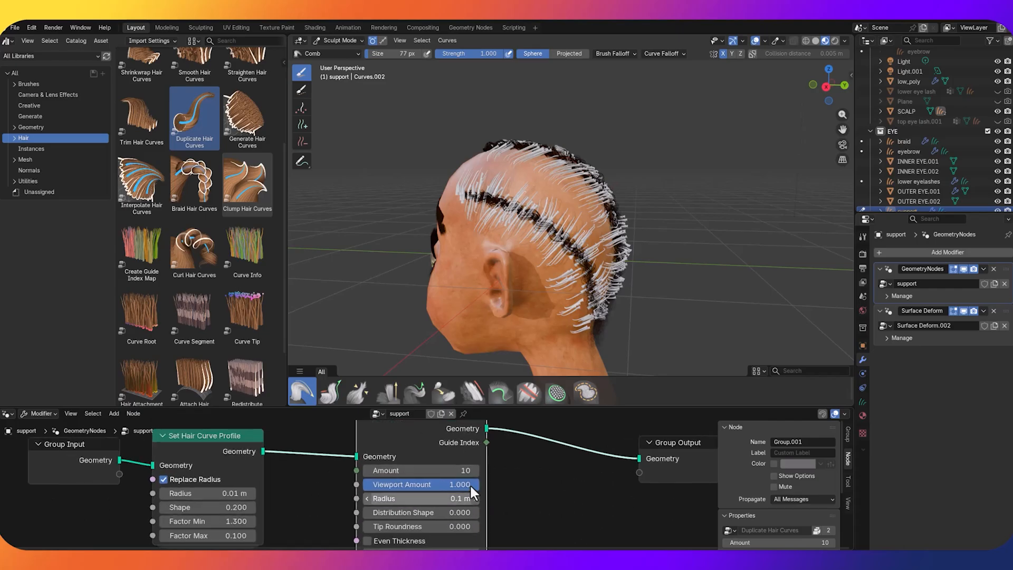
{"action": "middle_click_drag", "start_coordinate": [707, 259], "coordinate": [743, 240]}
{"action": "left_click", "coordinate": [456, 498]}
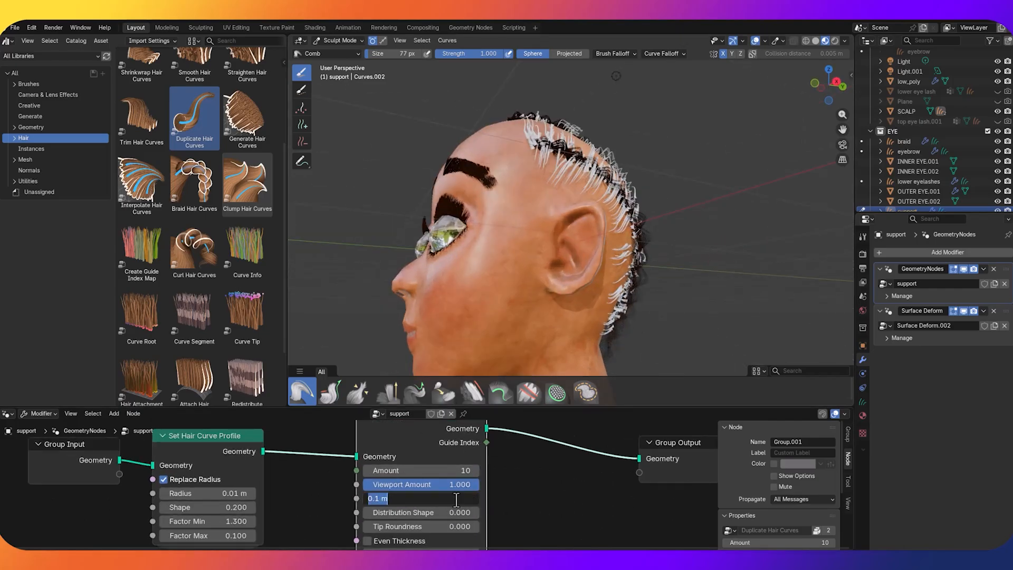
{"action": "left_click", "coordinate": [374, 499]}
{"action": "type", "text": "0"}
{"action": "key", "text": "Return"}
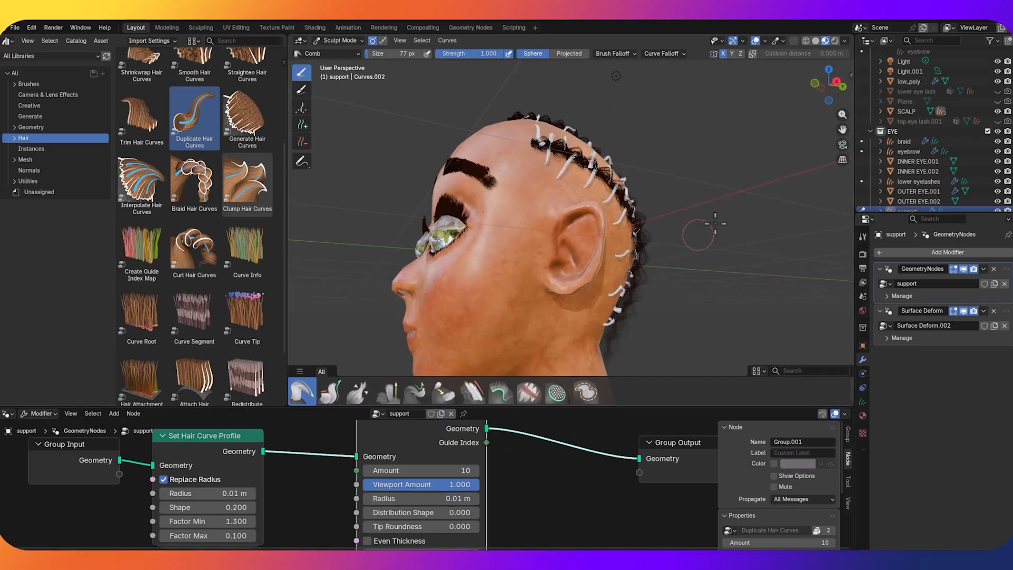
Set the Duplicate Hair Curves amount to 200
{"action": "middle_click_drag", "start_coordinate": [715, 223], "coordinate": [704, 278]}
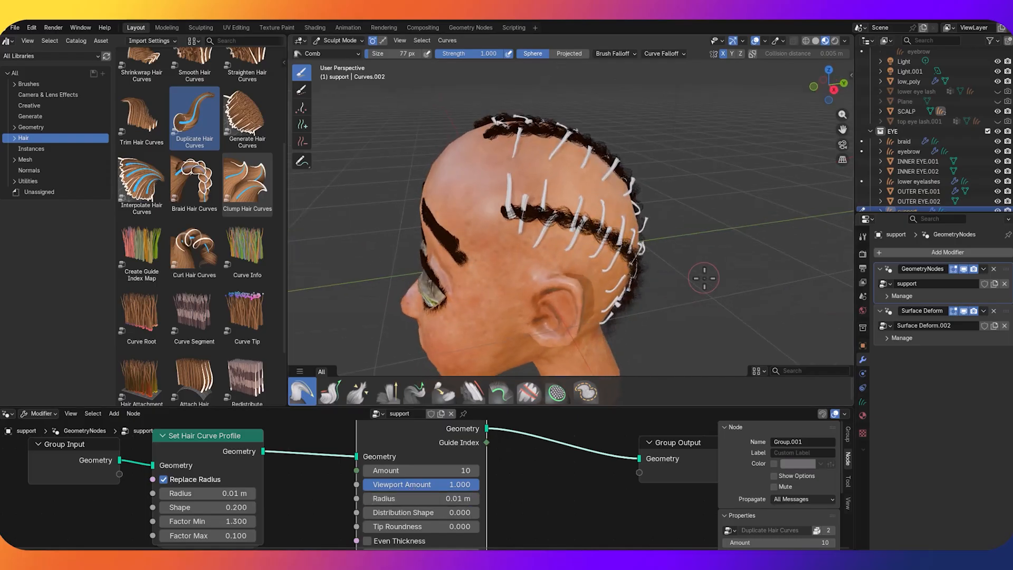
{"action": "scroll", "coordinate": [704, 278], "scroll_direction": "up", "scroll_amount": 4}
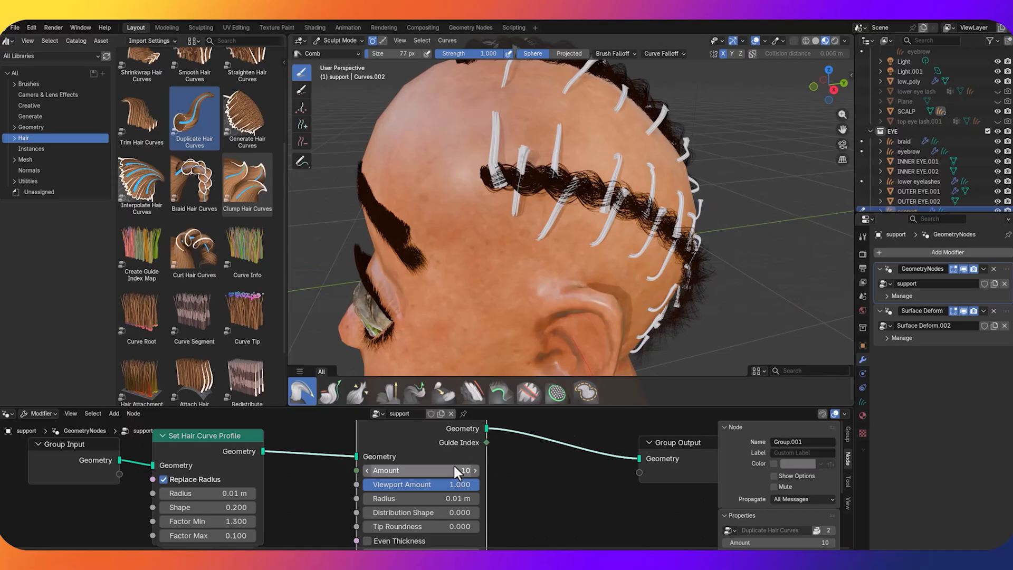
{"action": "double_click", "coordinate": [454, 470]}
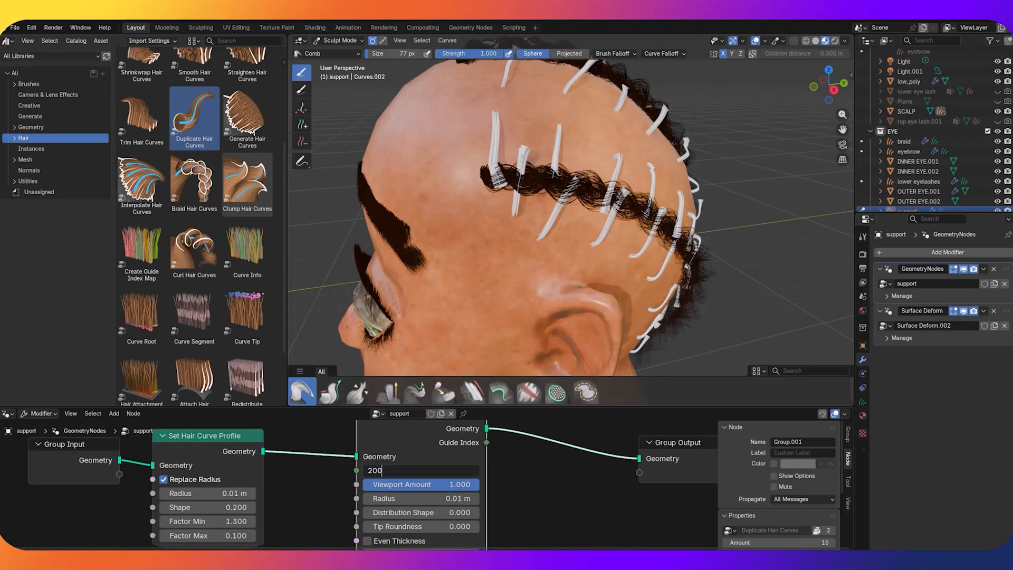
{"action": "key", "text": "Return"}
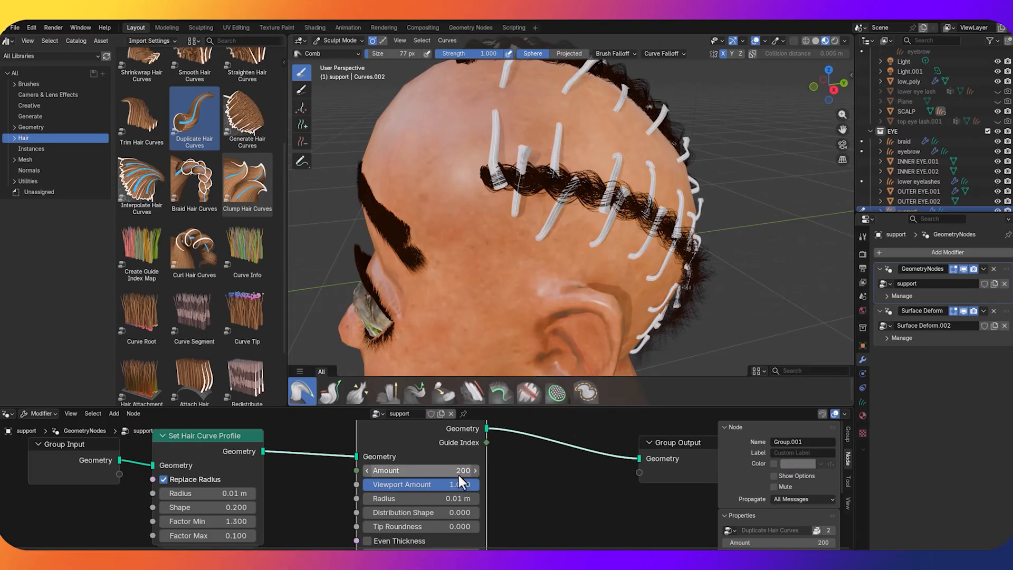
Try a Duplicate Hair Curves radius of 0.11 m, and then set it to 0.05 m
{"action": "mouse_move", "coordinate": [454, 498]}
{"action": "left_mouse_down"}
{"action": "mouse_move", "coordinate": [496, 498]}
{"action": "mouse_move", "coordinate": [449, 498]}
{"action": "mouse_move", "coordinate": [460, 498]}
{"action": "left_mouse_up"}
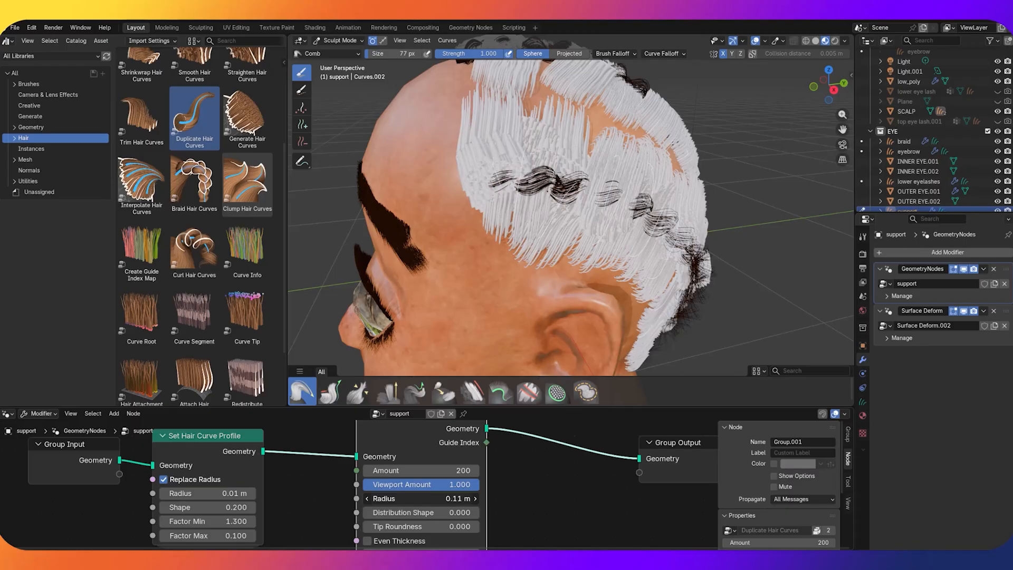
{"action": "left_click_drag", "start_coordinate": [460, 498], "coordinate": [454, 498]}
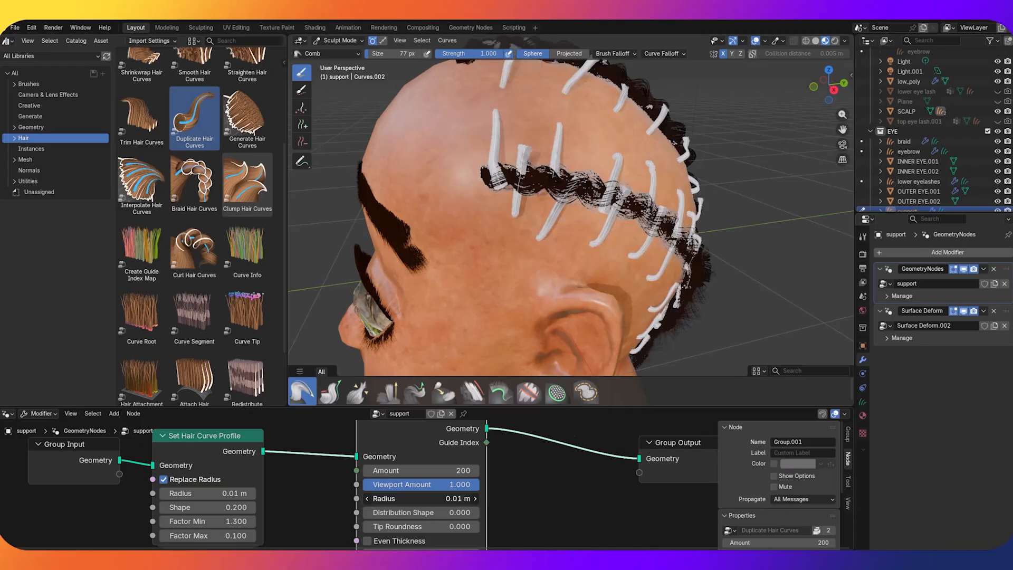
{"action": "left_click", "coordinate": [452, 500]}
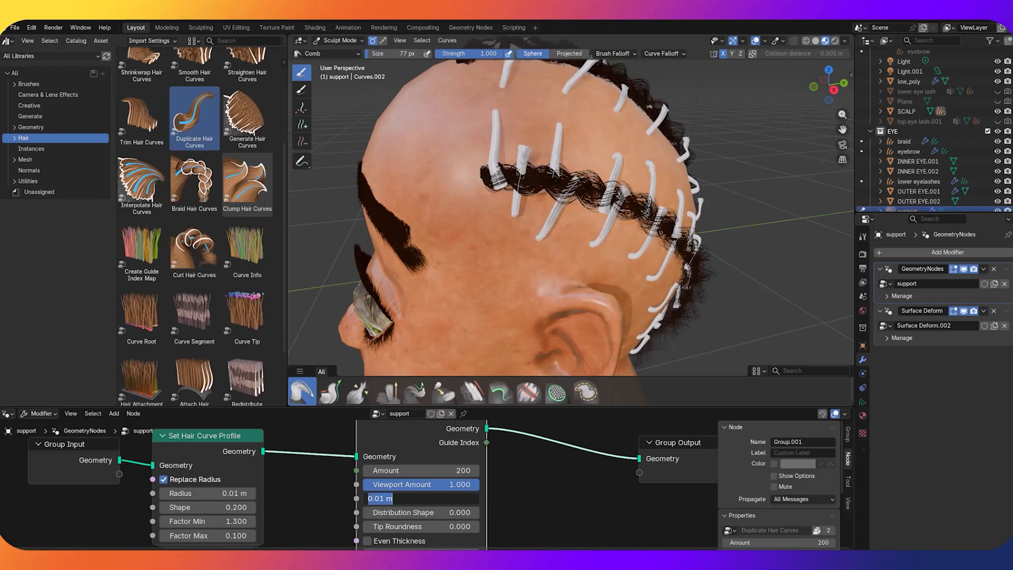
{"action": "left_click", "coordinate": [382, 498]}
{"action": "type", "text": "5"}
{"action": "key", "text": "Return"}
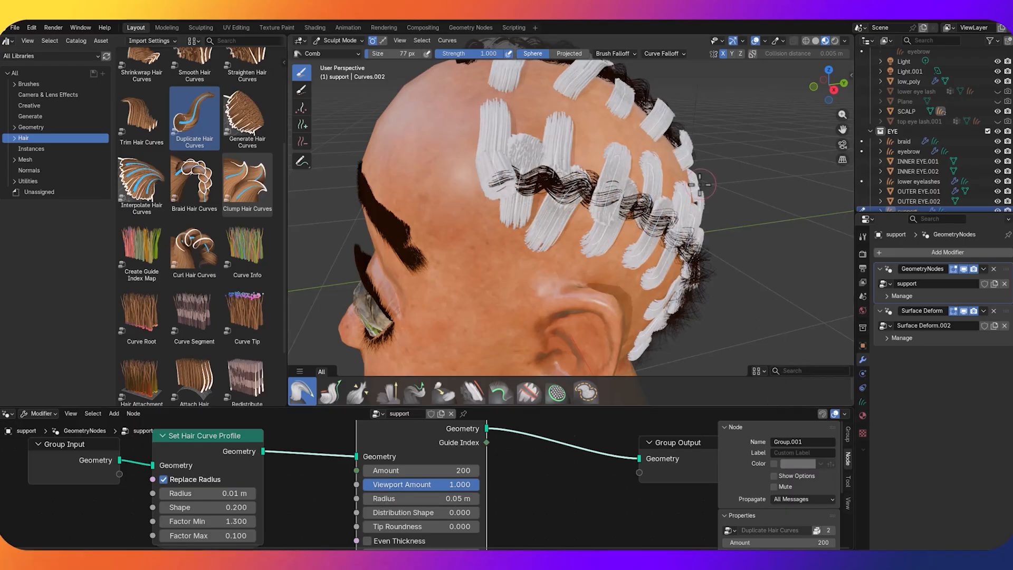
Check the duplicated support curves around the head and set the Duplicate Hair Curves radius to 0.04 m
{"action": "scroll", "coordinate": [700, 184], "scroll_direction": "down", "scroll_amount": 5}
{"action": "middle_click_drag", "start_coordinate": [702, 190], "coordinate": [626, 247]}
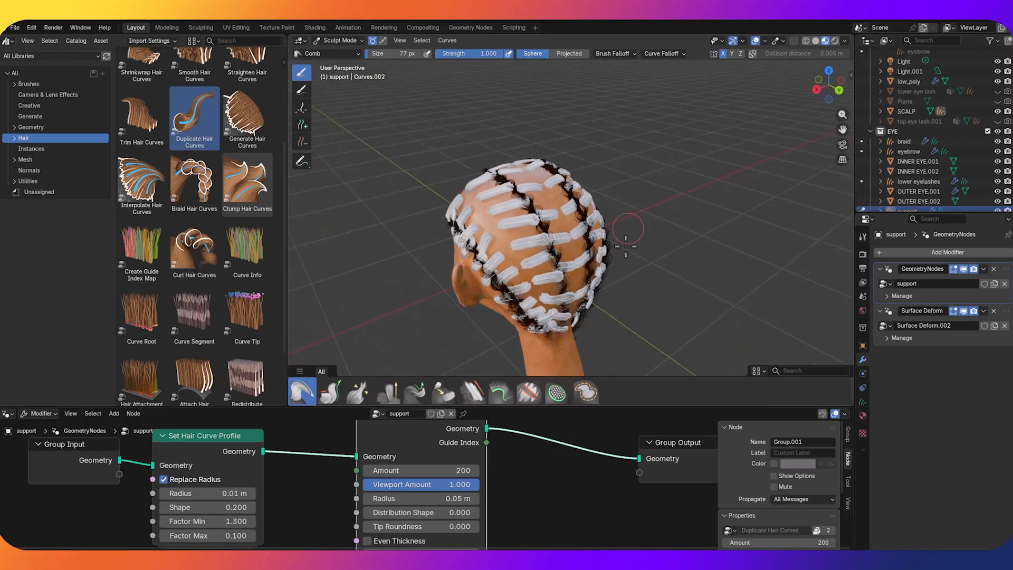
{"action": "scroll", "coordinate": [626, 247], "scroll_direction": "up", "scroll_amount": 2}
{"action": "middle_click_drag", "start_coordinate": [689, 285], "coordinate": [398, 305]}
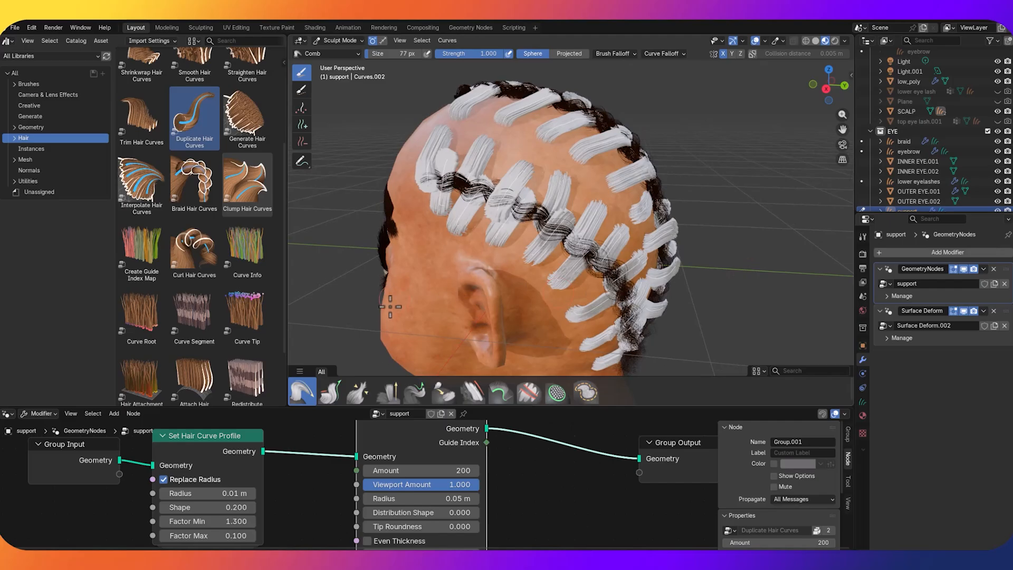
{"action": "left_click", "coordinate": [456, 498]}
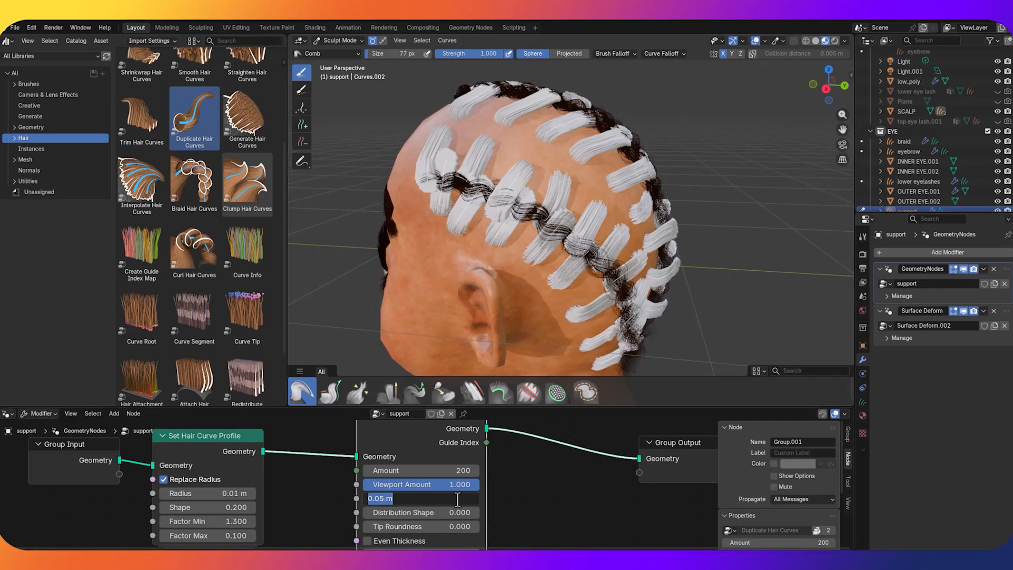
{"action": "left_click", "coordinate": [379, 498]}
{"action": "type", "text": "4"}
{"action": "key", "text": "Return"}
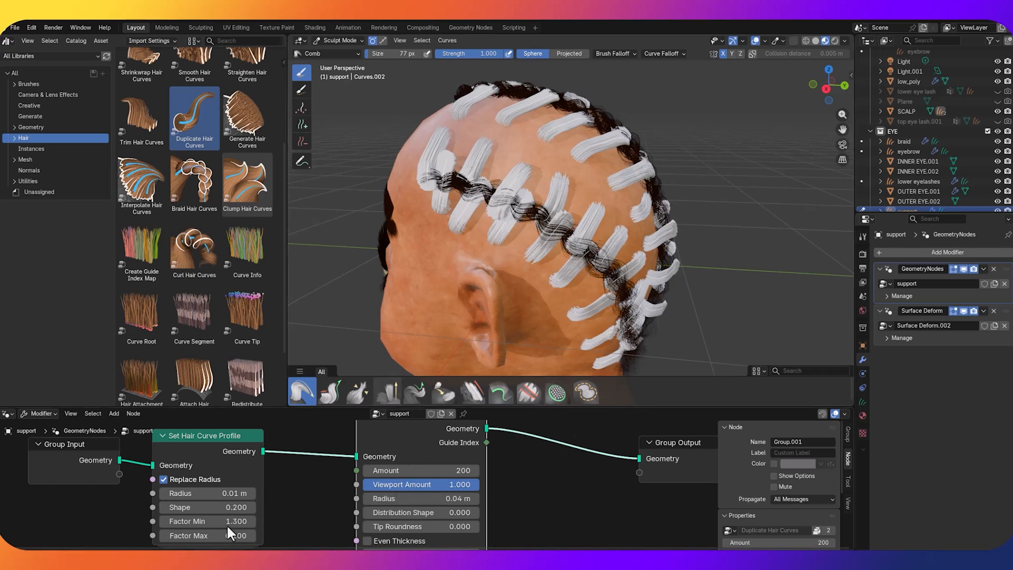
Set the Set Hair Curve Profile radius to 0.0071 m
{"action": "left_click", "coordinate": [229, 494]}
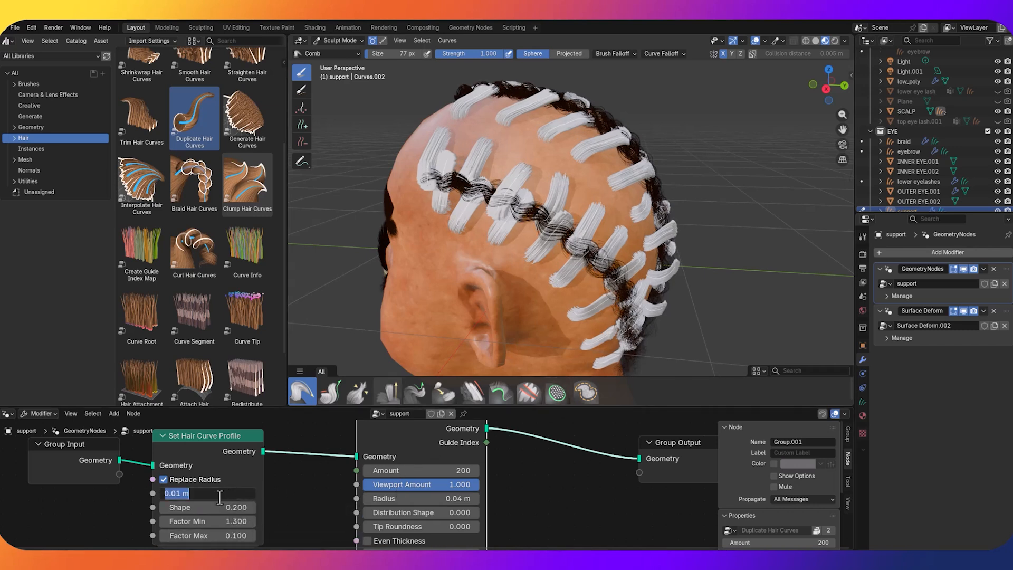
{"action": "left_click", "coordinate": [175, 493]}
{"action": "key", "text": "Return"}
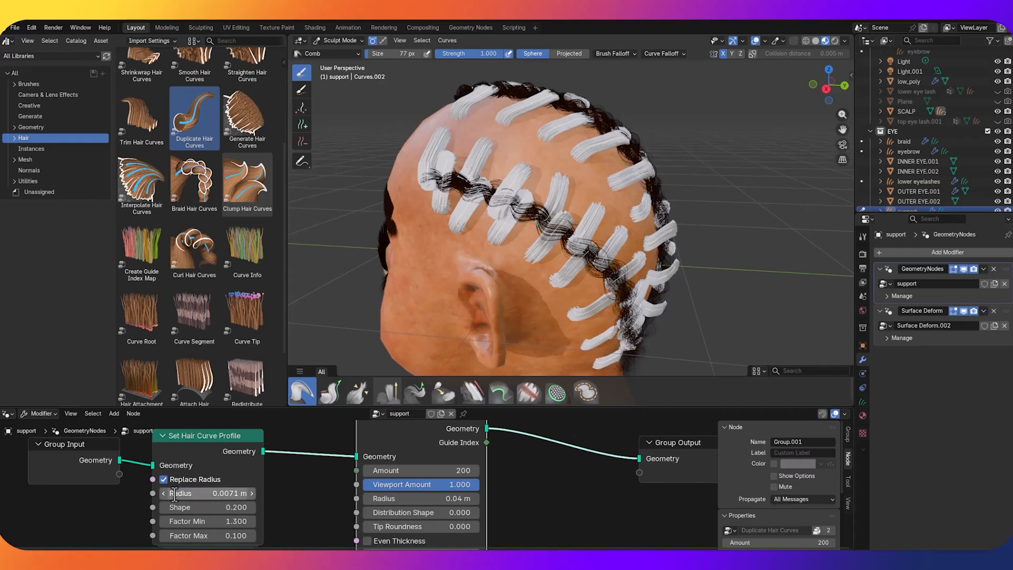
Set the radius of the Set Hair Curve Profile node to 0.0051 m and its Factor Min to 0
{"action": "left_click", "coordinate": [194, 493]}
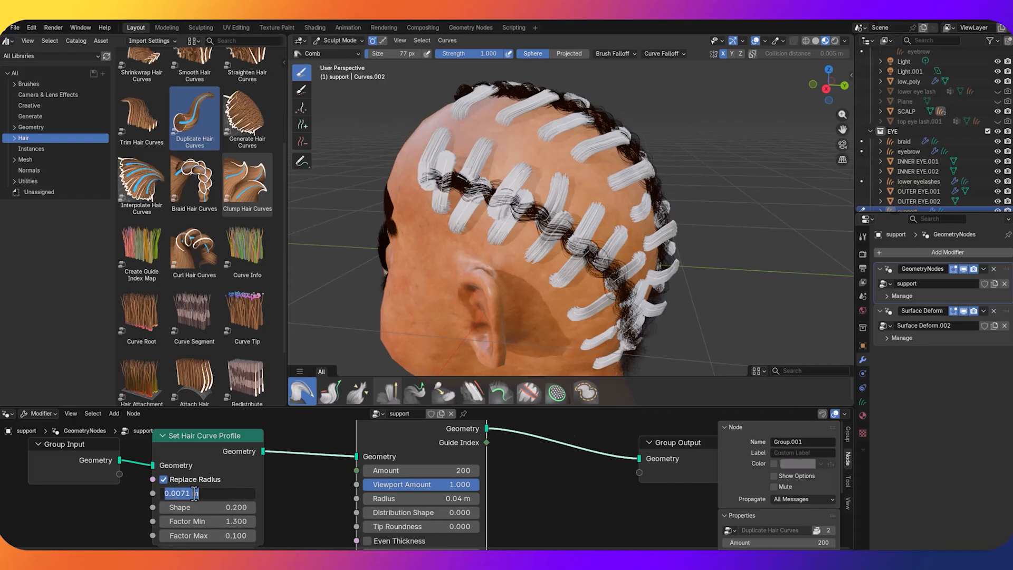
{"action": "left_click", "coordinate": [181, 494]}
{"action": "key", "text": "BackSpace"}
{"action": "type", "text": "5"}
{"action": "key", "text": "Return"}
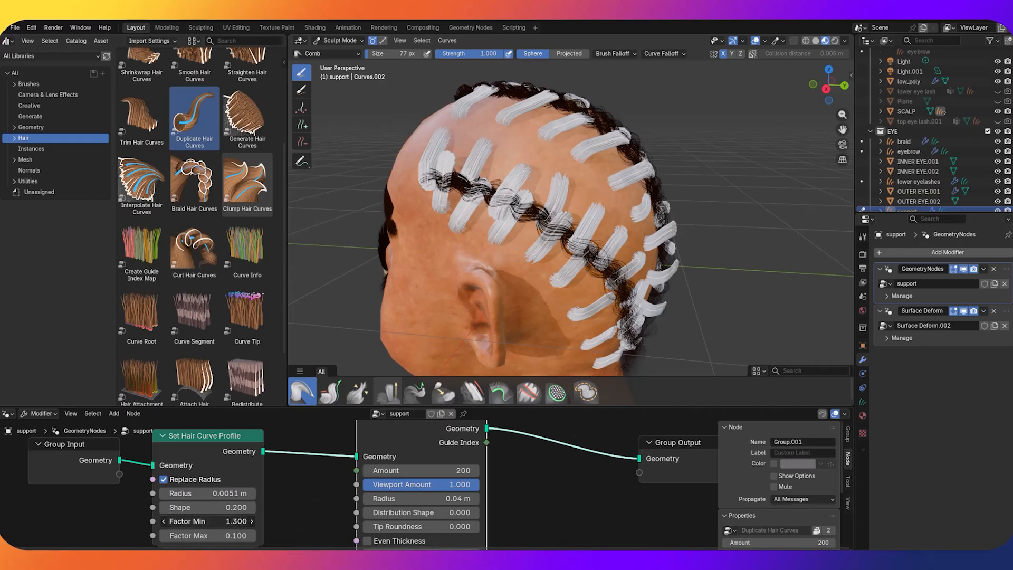
{"action": "left_click_drag", "start_coordinate": [207, 521], "coordinate": [138, 521]}
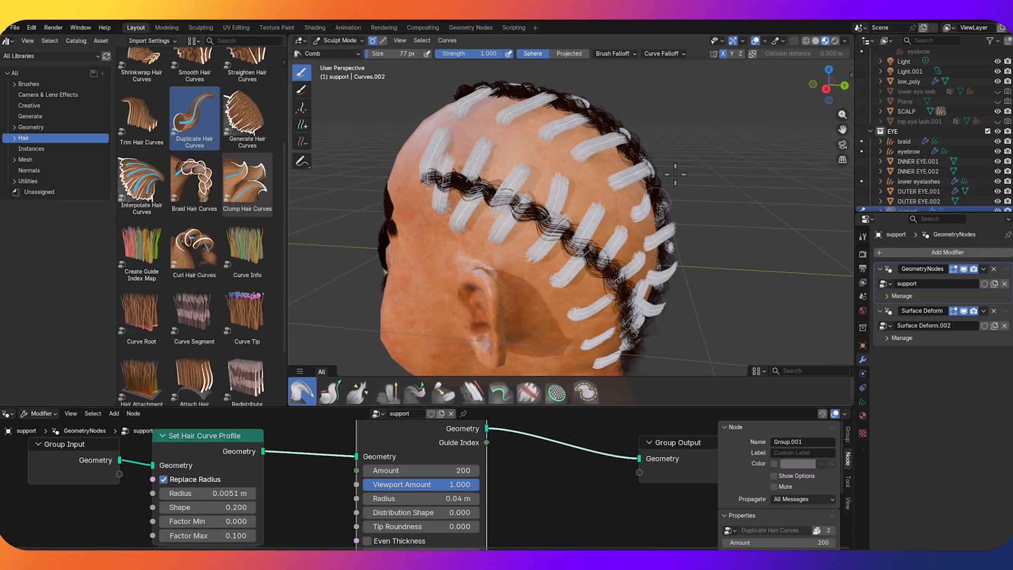
{"action": "middle_click_drag", "start_coordinate": [717, 151], "coordinate": [780, 169]}
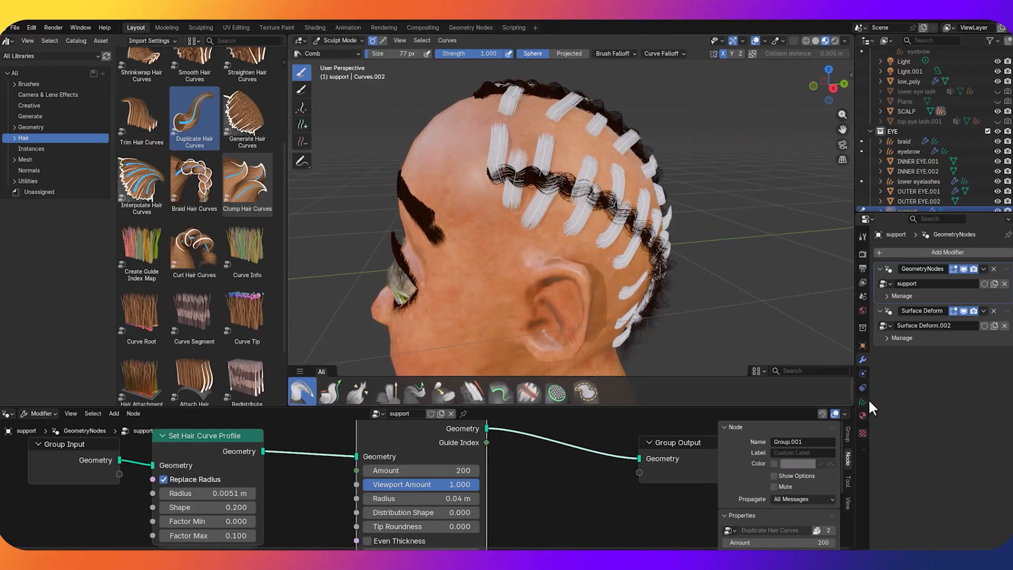
Move the existing hair nodes away from Group Output and insert a Frizz Hair Curves node after Duplicate Hair Curves
{"action": "scroll", "coordinate": [515, 439], "scroll_direction": "down", "scroll_amount": 4}
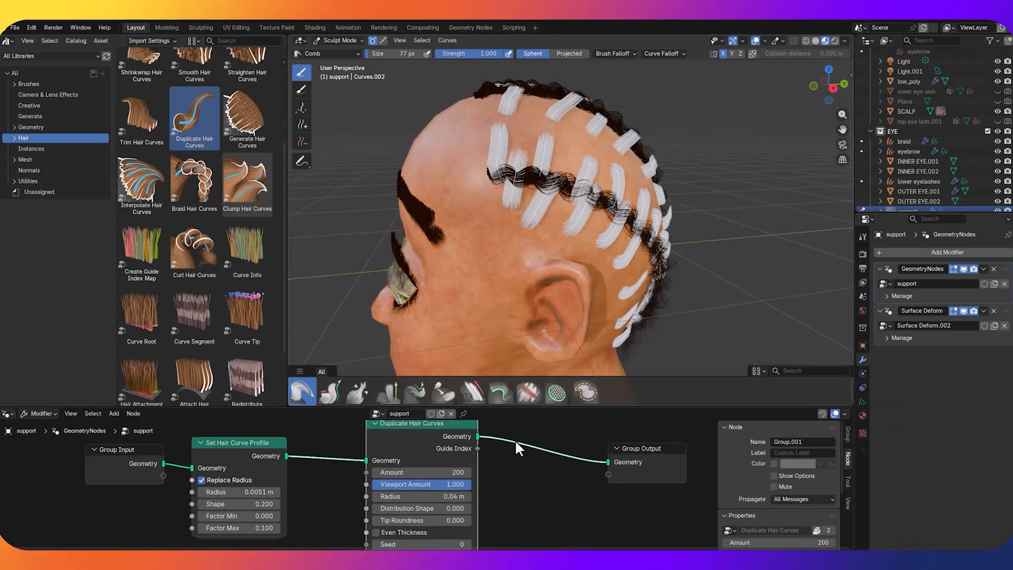
{"action": "left_click_drag", "start_coordinate": [239, 451], "coordinate": [422, 519]}
{"action": "left_click_drag", "start_coordinate": [410, 422], "coordinate": [195, 489]}
{"action": "left_click_drag", "start_coordinate": [436, 440], "coordinate": [296, 450]}
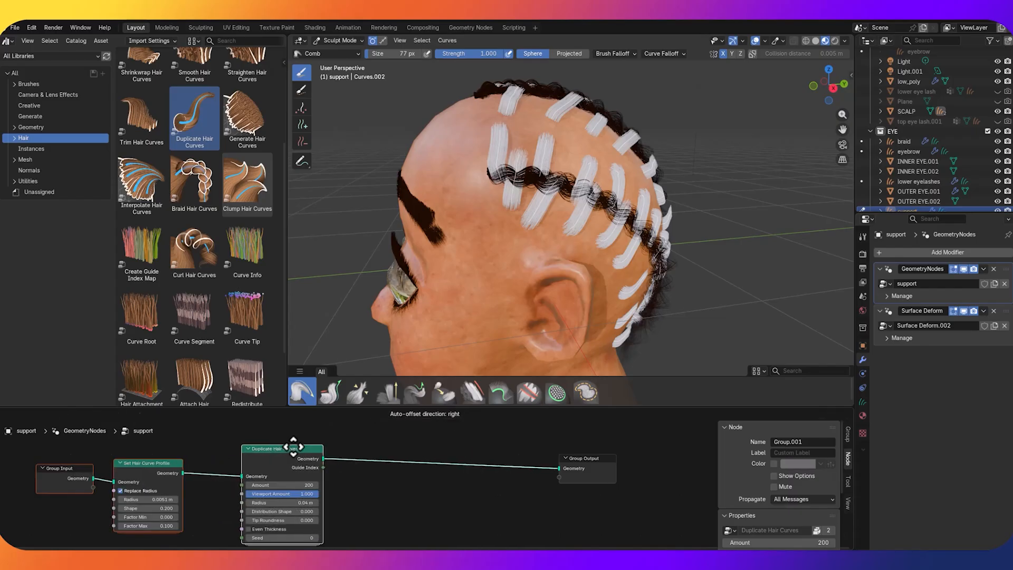
{"action": "scroll", "coordinate": [226, 182], "scroll_direction": "up", "scroll_amount": 2}
{"action": "scroll", "coordinate": [227, 183], "scroll_direction": "up", "scroll_amount": 1}
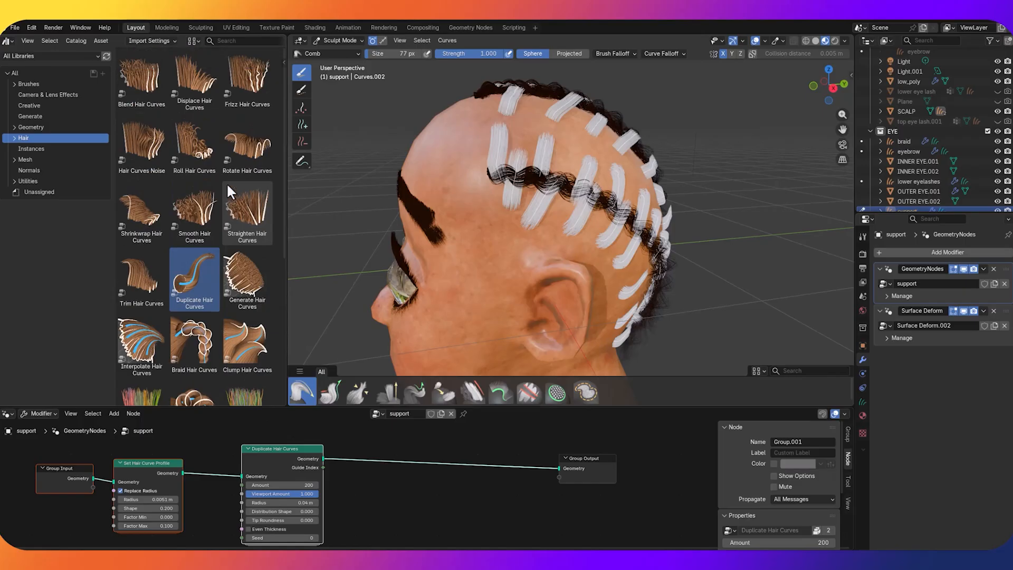
{"action": "left_click", "coordinate": [249, 84]}
{"action": "left_click_drag", "start_coordinate": [248, 85], "coordinate": [388, 435]}
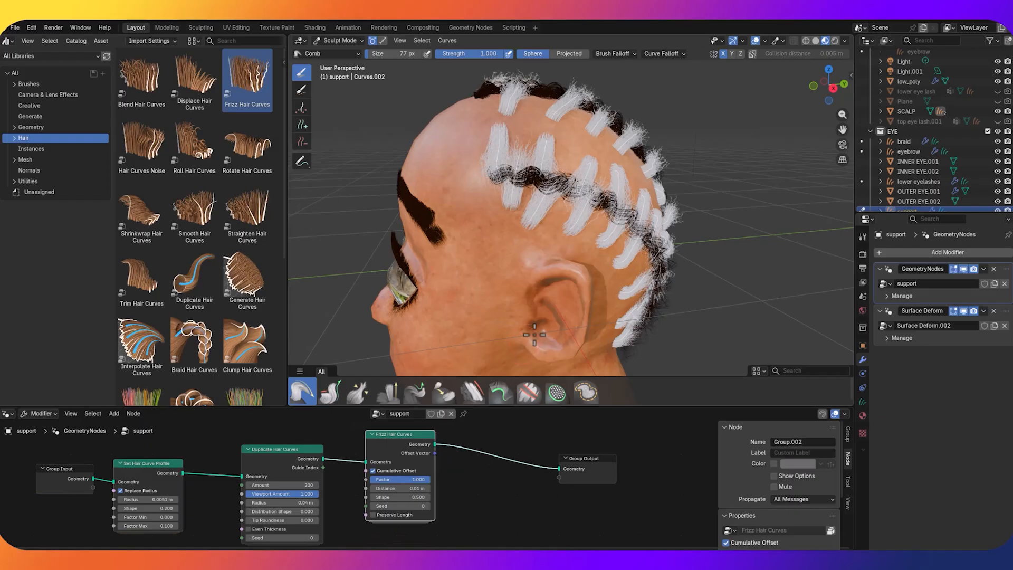
Disable Cumulative Offset on the Frizz Hair Curves node, try a distance of 0 m, and set it to 0.01 m
{"action": "scroll", "coordinate": [425, 464], "scroll_direction": "up", "scroll_amount": 2}
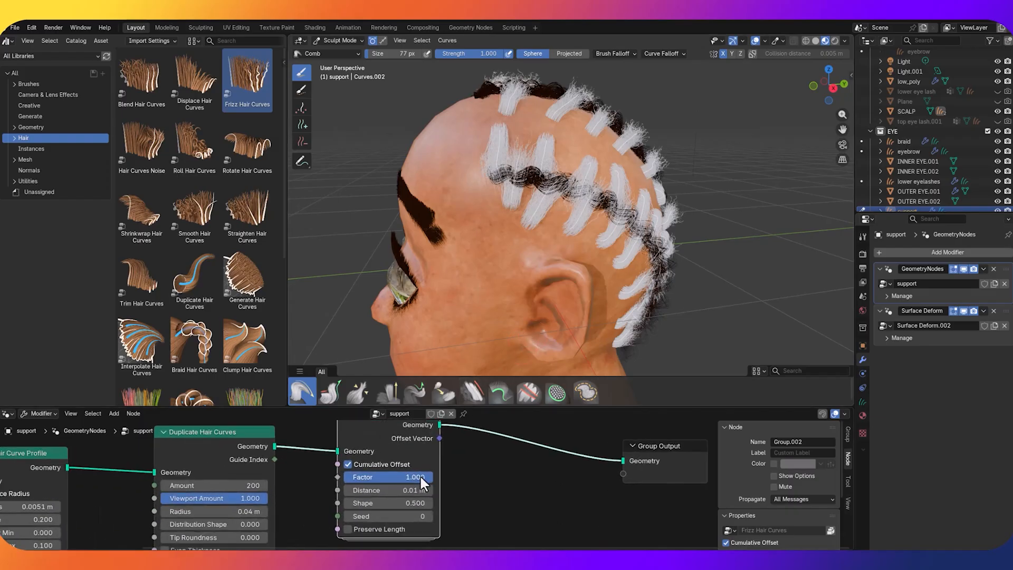
{"action": "left_click", "coordinate": [347, 464]}
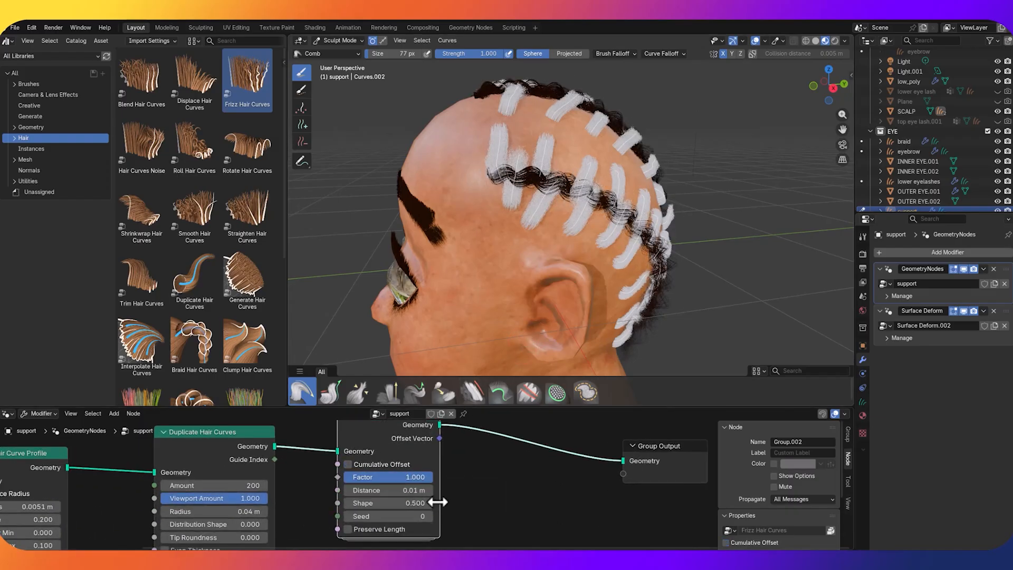
{"action": "mouse_move", "coordinate": [413, 489]}
{"action": "left_mouse_down"}
{"action": "mouse_move", "coordinate": [464, 490]}
{"action": "mouse_move", "coordinate": [404, 489]}
{"action": "left_mouse_up"}
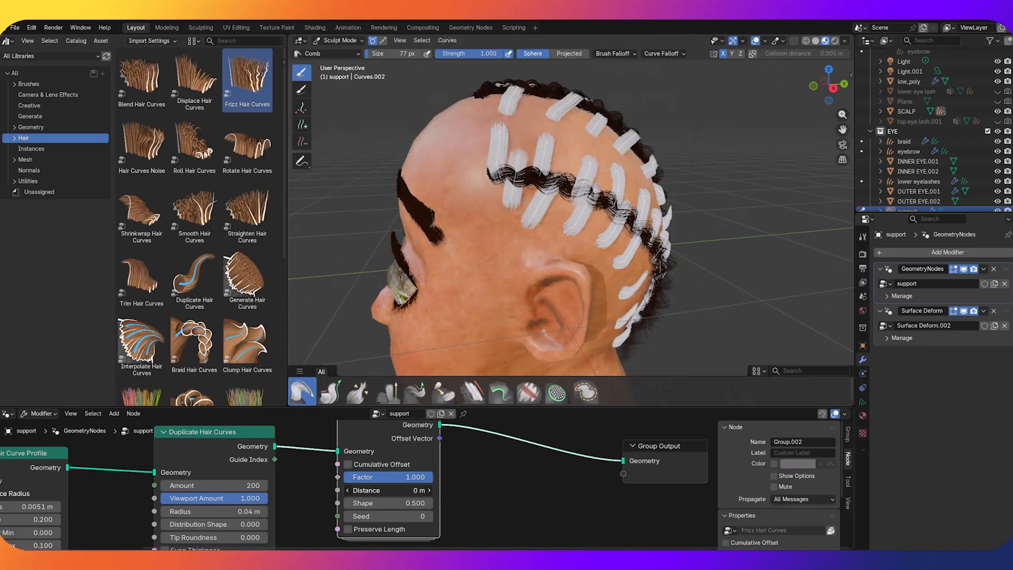
{"action": "left_click", "coordinate": [415, 490]}
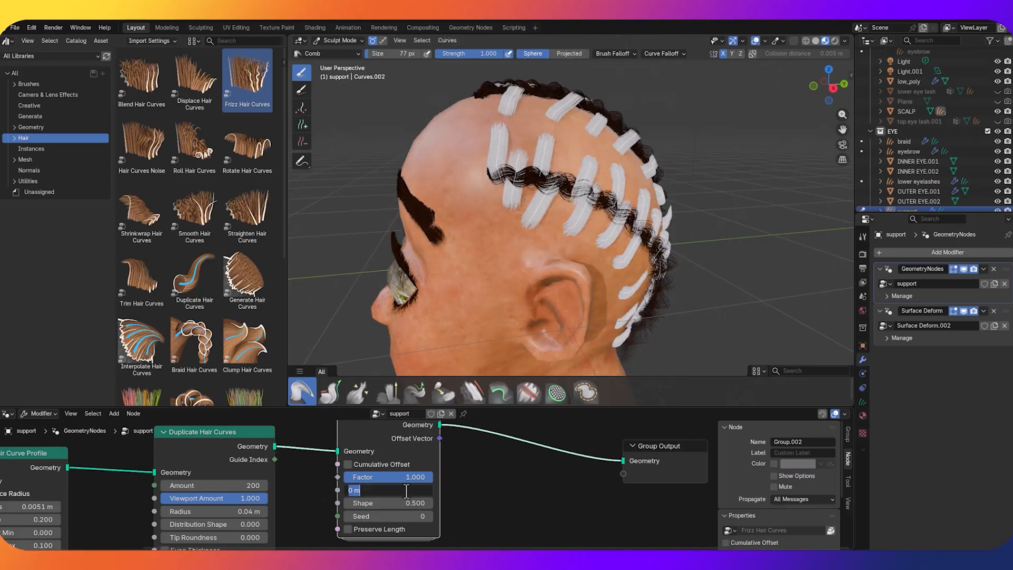
{"action": "left_click", "coordinate": [356, 491]}
{"action": "key", "text": "Return"}
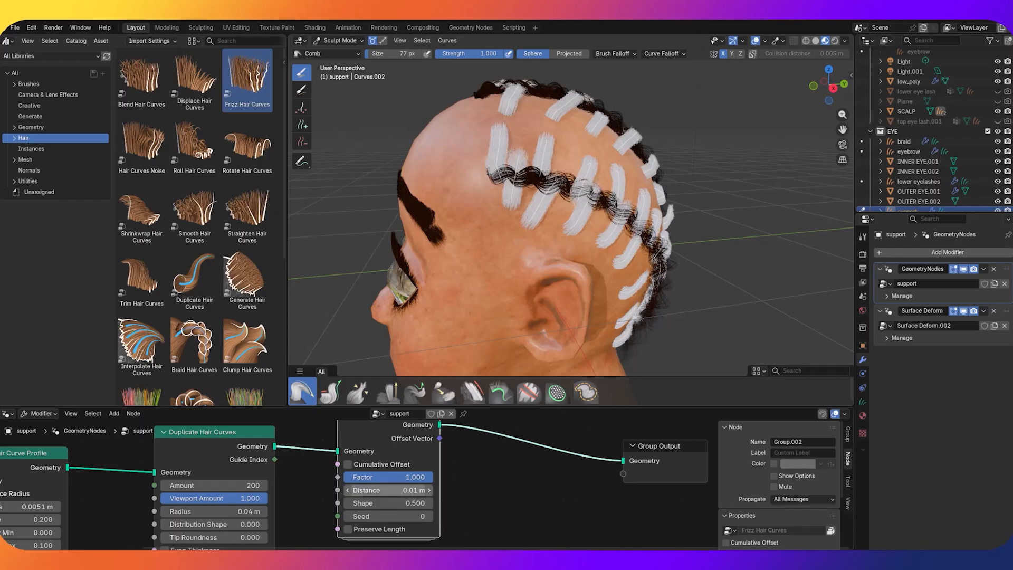
Try a Frizz Hair Curves distance of 0.05 m and reduce it to 0.03 m
{"action": "left_click", "coordinate": [353, 491]}
{"action": "left_click", "coordinate": [362, 490]}
{"action": "key", "text": "BackSpace"}
{"action": "type", "text": "5"}
{"action": "key", "text": "Return"}
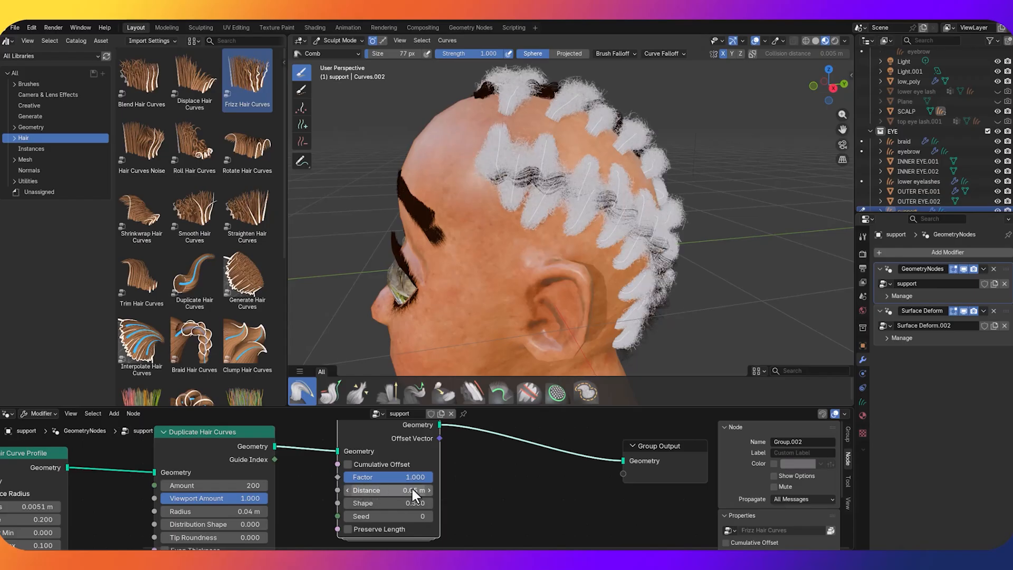
{"action": "left_click", "coordinate": [412, 490]}
{"action": "left_click", "coordinate": [358, 489]}
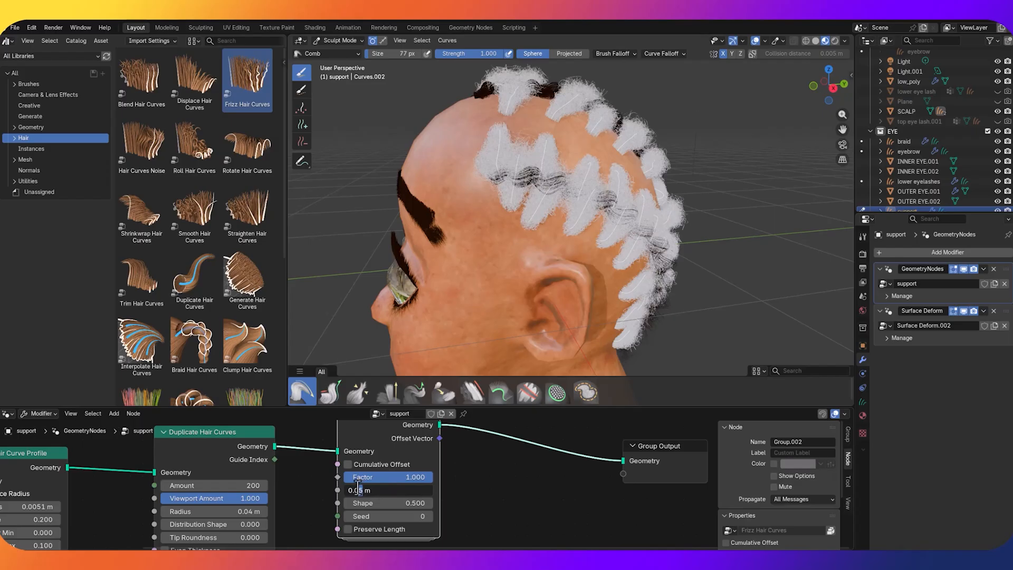
{"action": "key", "text": "Return"}
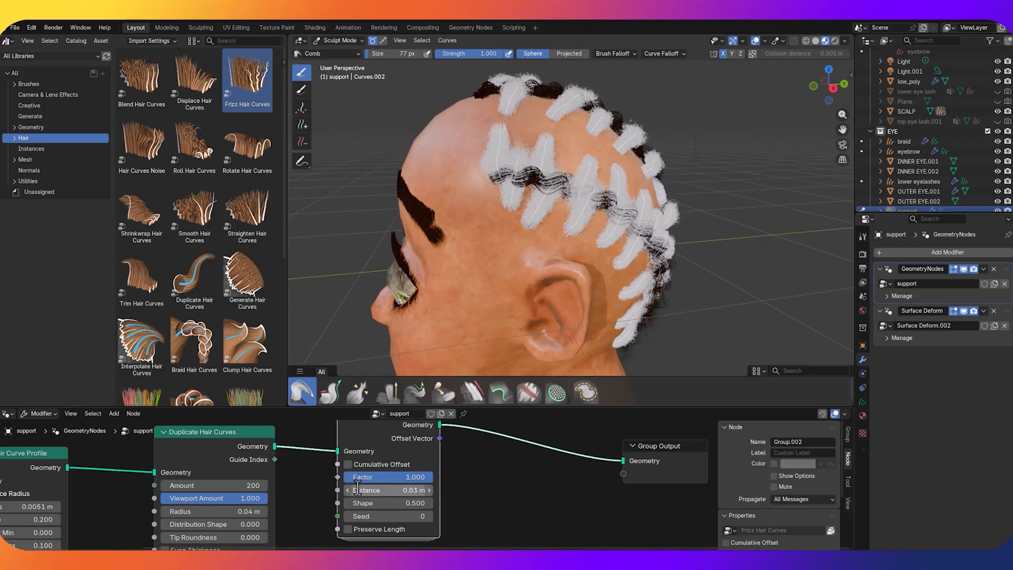
Lower the Frizz Hair Curves factor to 0.123
{"action": "middle_click_drag", "start_coordinate": [744, 169], "coordinate": [749, 233]}
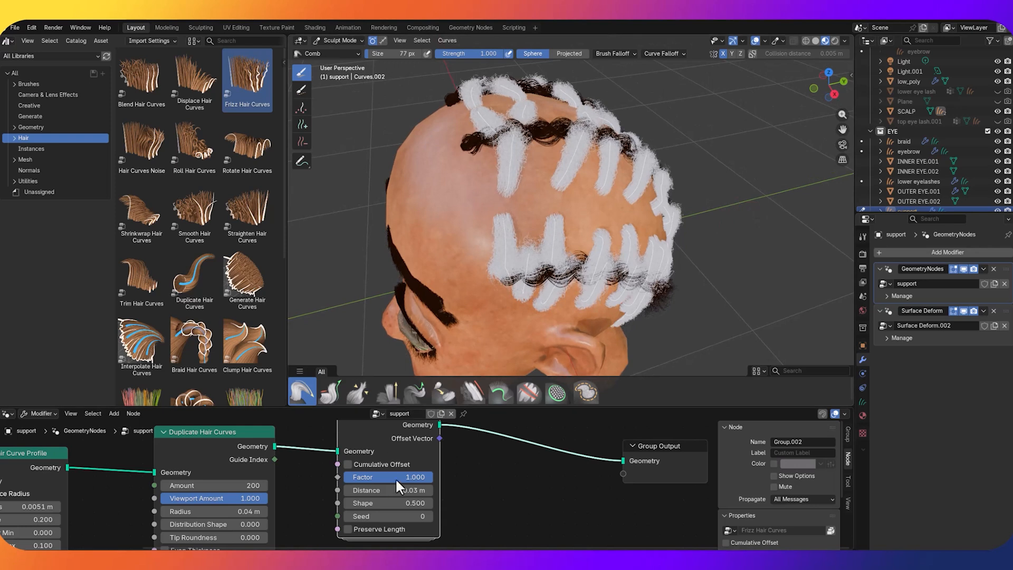
{"action": "left_click_drag", "start_coordinate": [429, 476], "coordinate": [384, 477]}
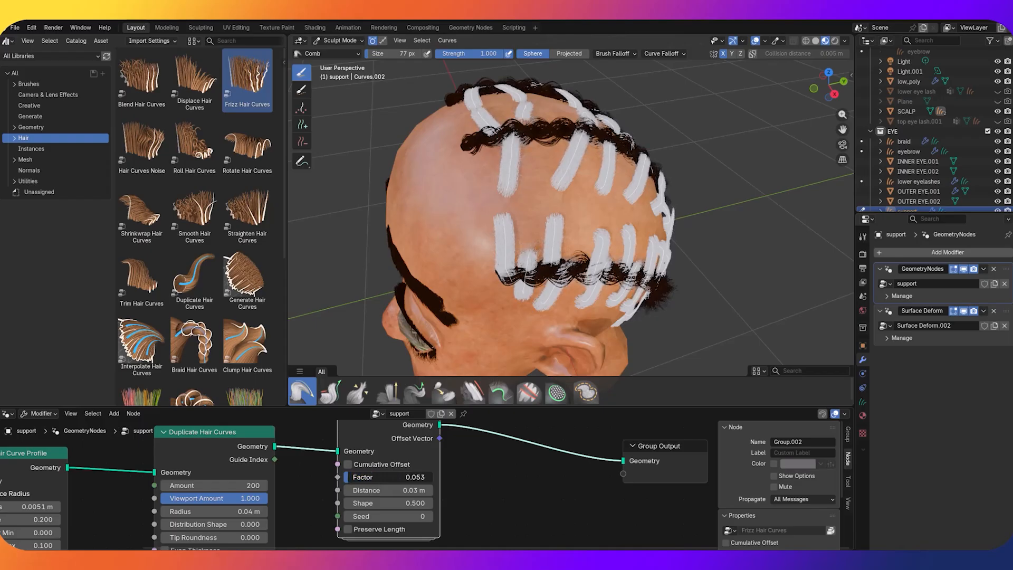
{"action": "left_click_drag", "start_coordinate": [384, 477], "coordinate": [393, 477]}
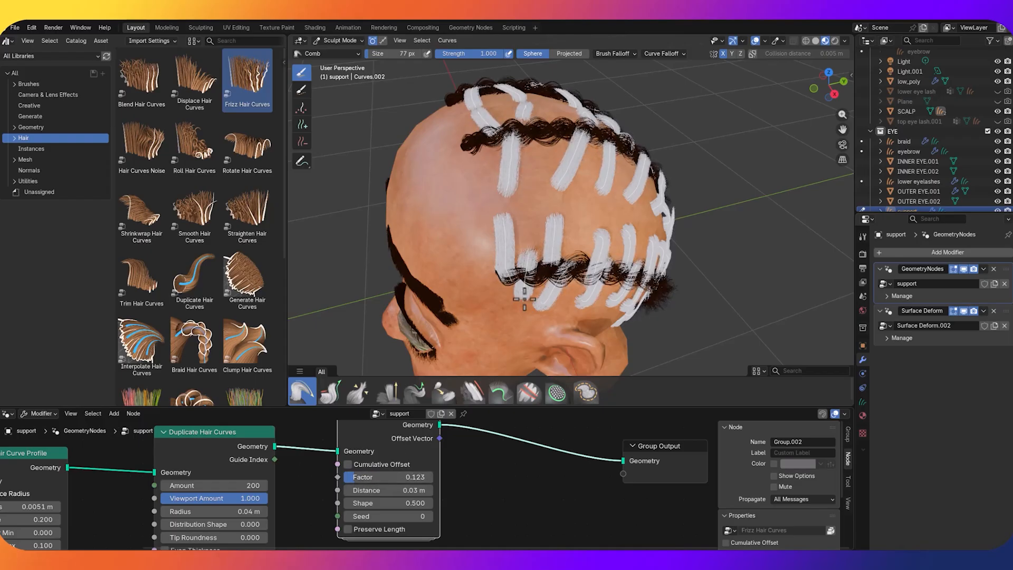
Set the Duplicate Hair Curves amount to 100
{"action": "key", "text": "Home"}
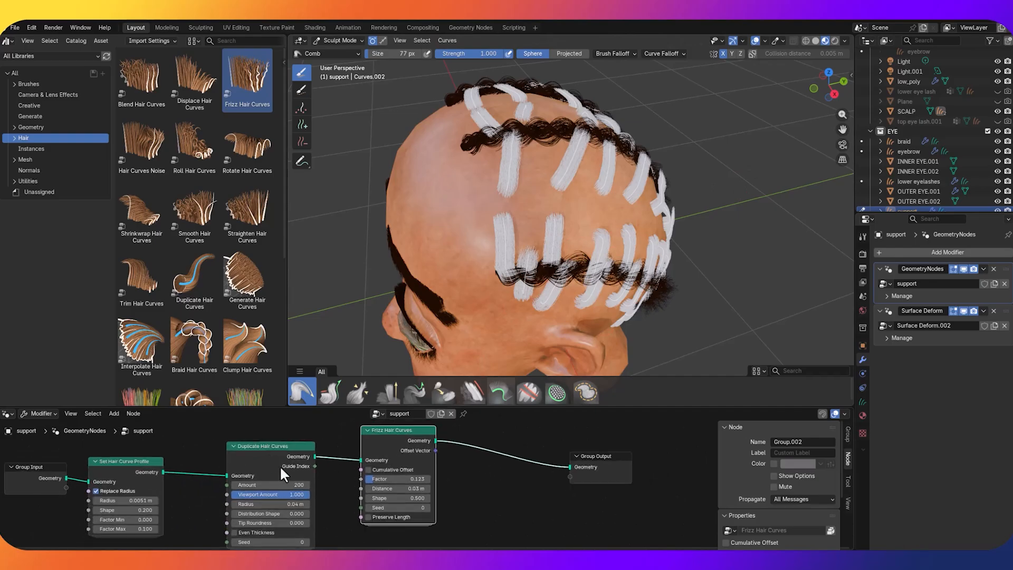
{"action": "left_click", "coordinate": [296, 483]}
{"action": "type", "text": "100"}
{"action": "key", "text": "Return"}
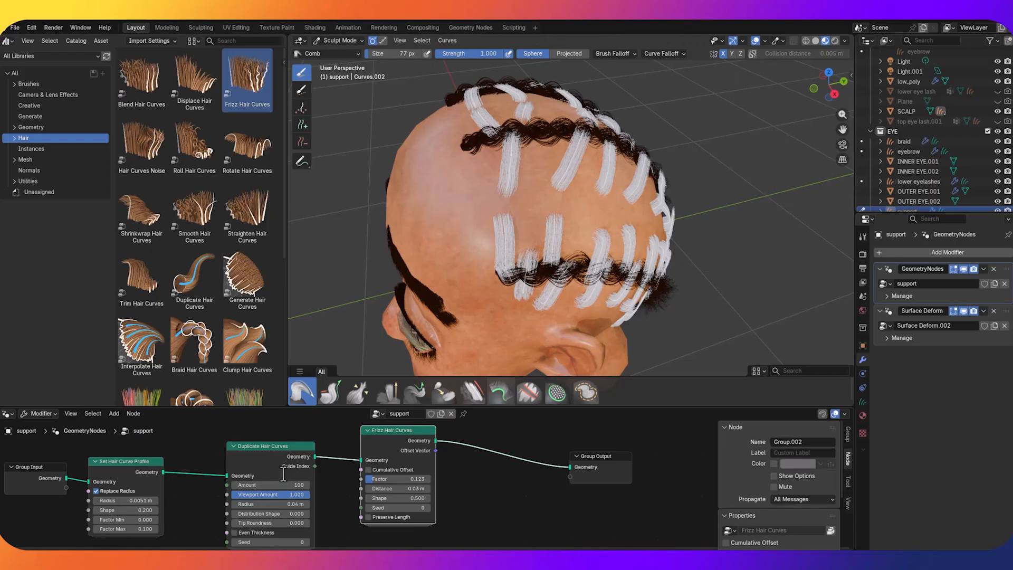
Create a new material for the support curves and set its surface shader to Principled Hair BSDF
{"action": "middle_click_drag", "start_coordinate": [669, 284], "coordinate": [659, 234]}
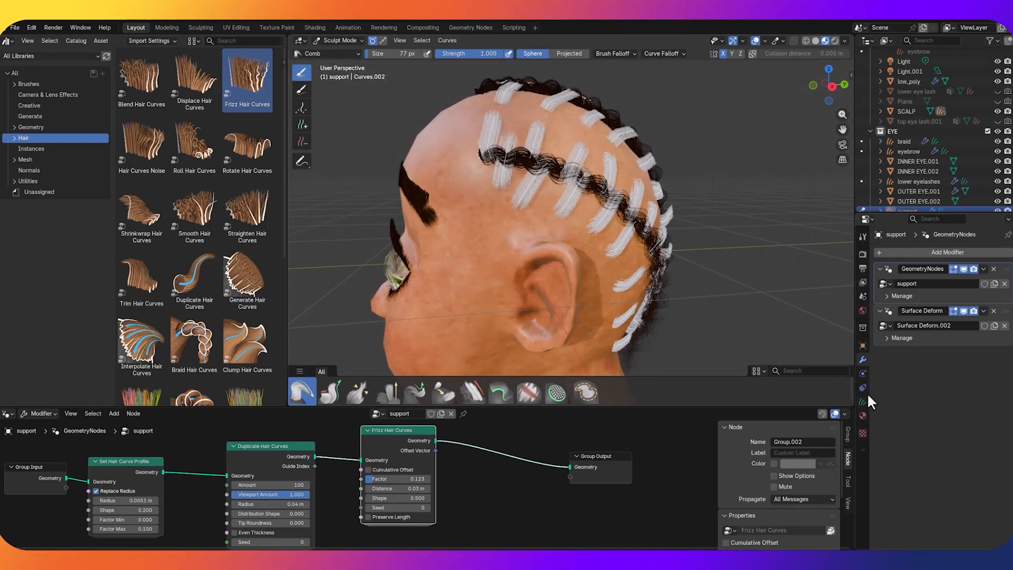
{"action": "left_click", "coordinate": [863, 416]}
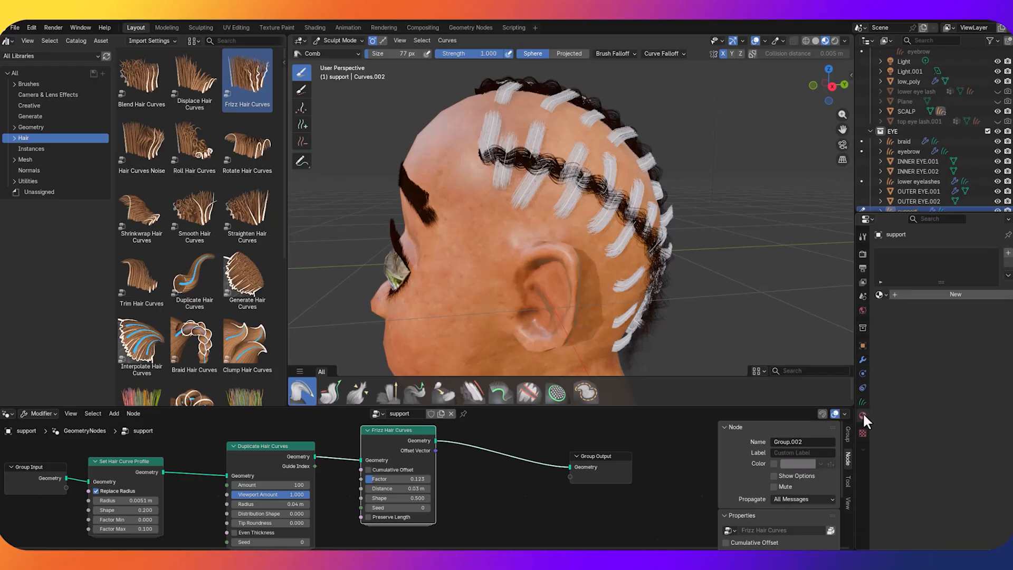
{"action": "left_click", "coordinate": [940, 293]}
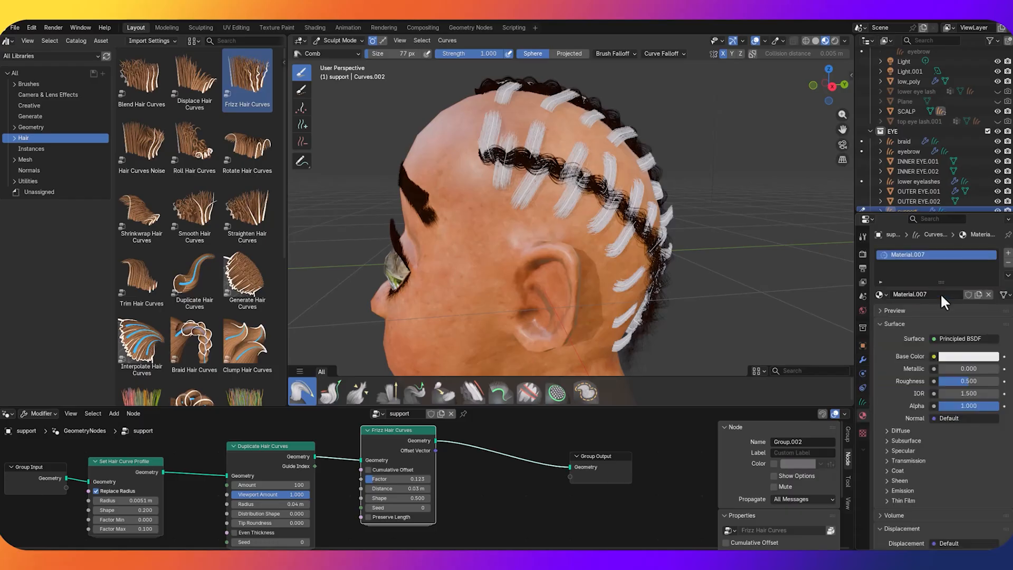
{"action": "left_click", "coordinate": [948, 338]}
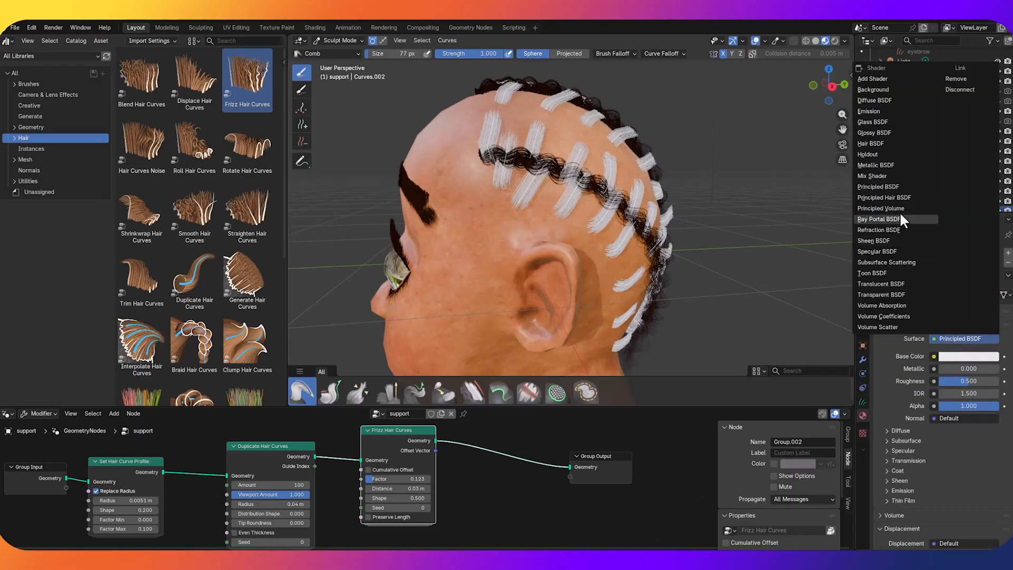
{"action": "left_click", "coordinate": [900, 197]}
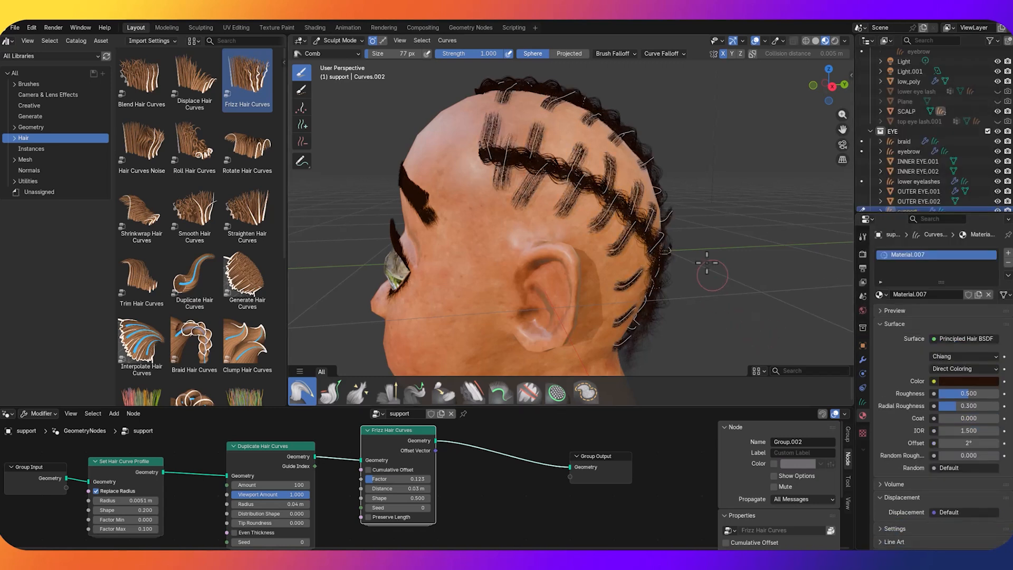
Try a Set Hair Curve Profile radius of 0.105 m and restore it to 0.0051 m
{"action": "middle_click_drag", "start_coordinate": [710, 216], "coordinate": [692, 238]}
{"action": "scroll", "coordinate": [602, 216], "scroll_direction": "up", "scroll_amount": 5}
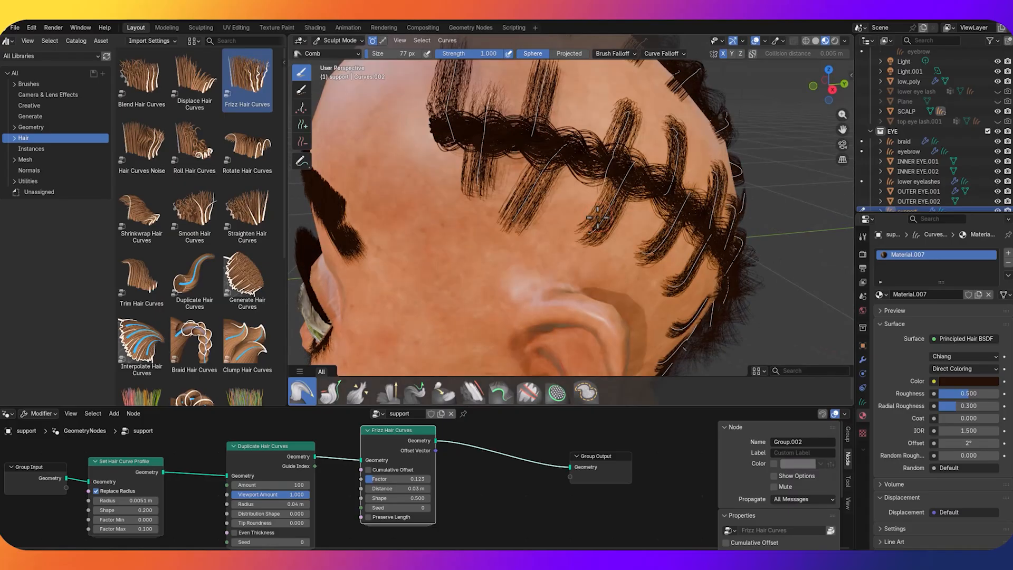
{"action": "scroll", "coordinate": [601, 216], "scroll_direction": "down", "scroll_amount": 4}
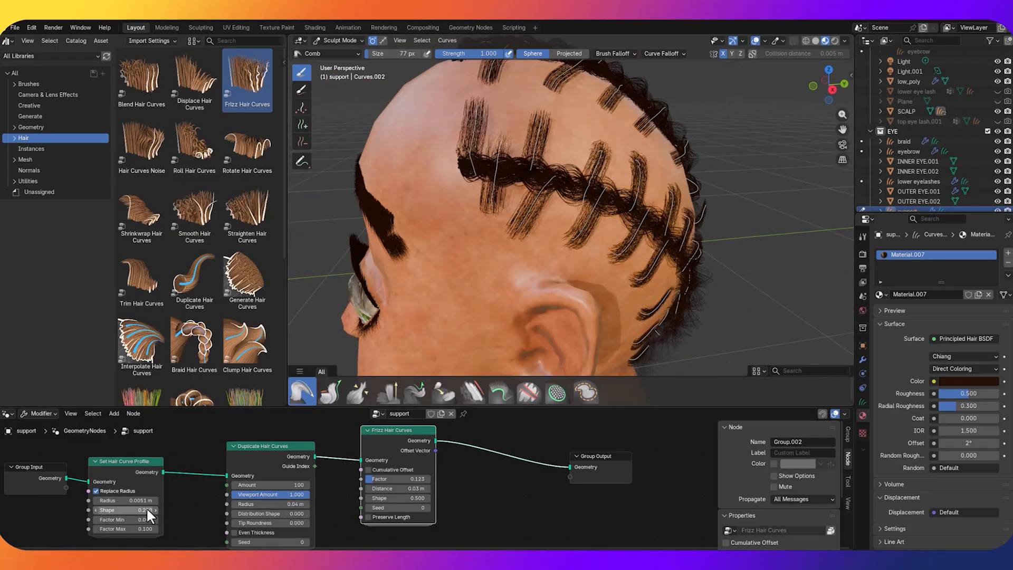
{"action": "mouse_move", "coordinate": [139, 499]}
{"action": "left_mouse_down"}
{"action": "mouse_move", "coordinate": [169, 499]}
{"action": "mouse_move", "coordinate": [129, 499]}
{"action": "left_mouse_up"}
{"action": "key", "text": "ctrl+z"}
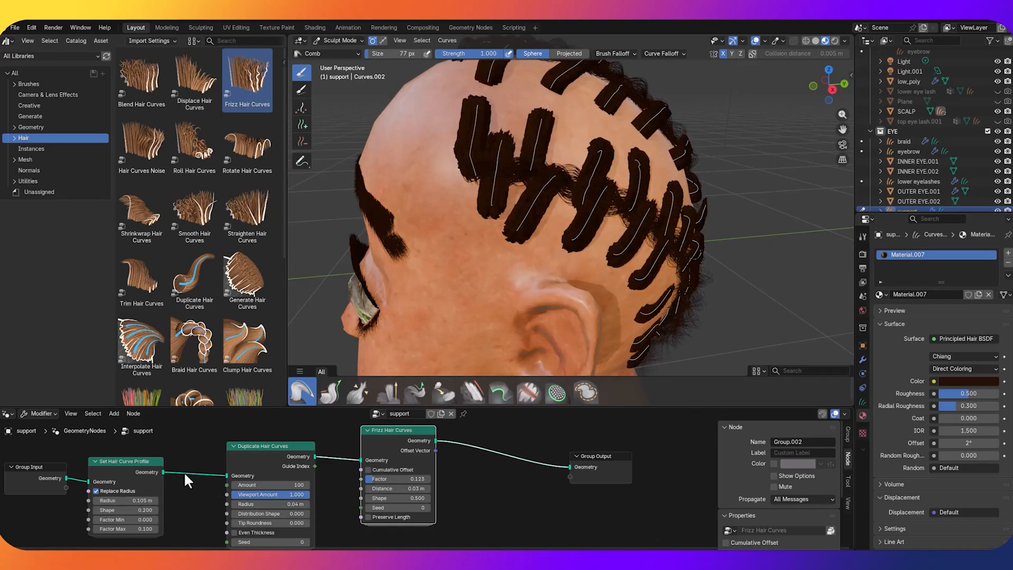
{"action": "left_click", "coordinate": [146, 496]}
{"action": "type", "text": "0.0051"}
{"action": "key", "text": "Return"}
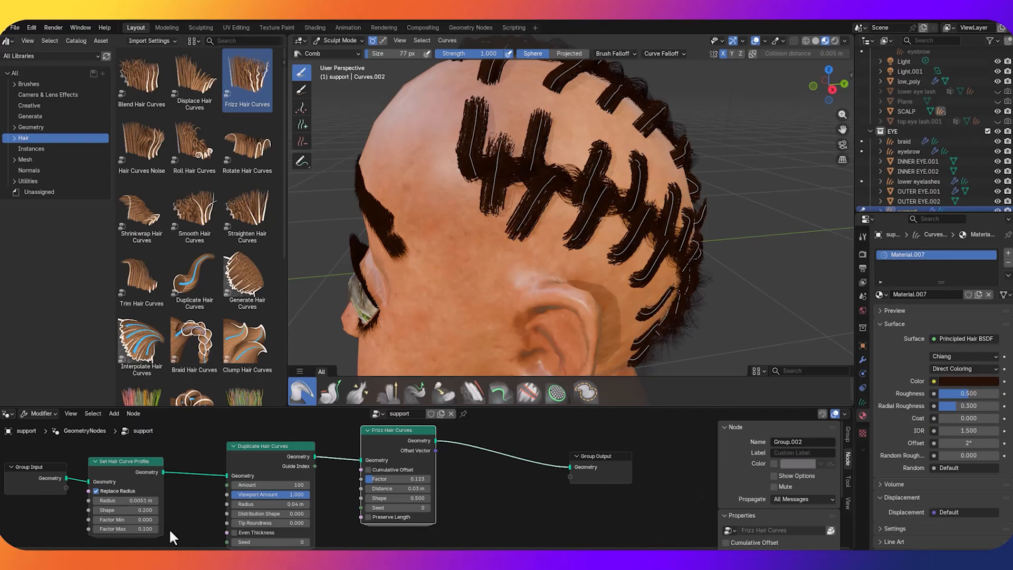
Set the Duplicate Hair Curves radius to 0.06 m
{"action": "scroll", "coordinate": [156, 502], "scroll_direction": "up", "scroll_amount": 1}
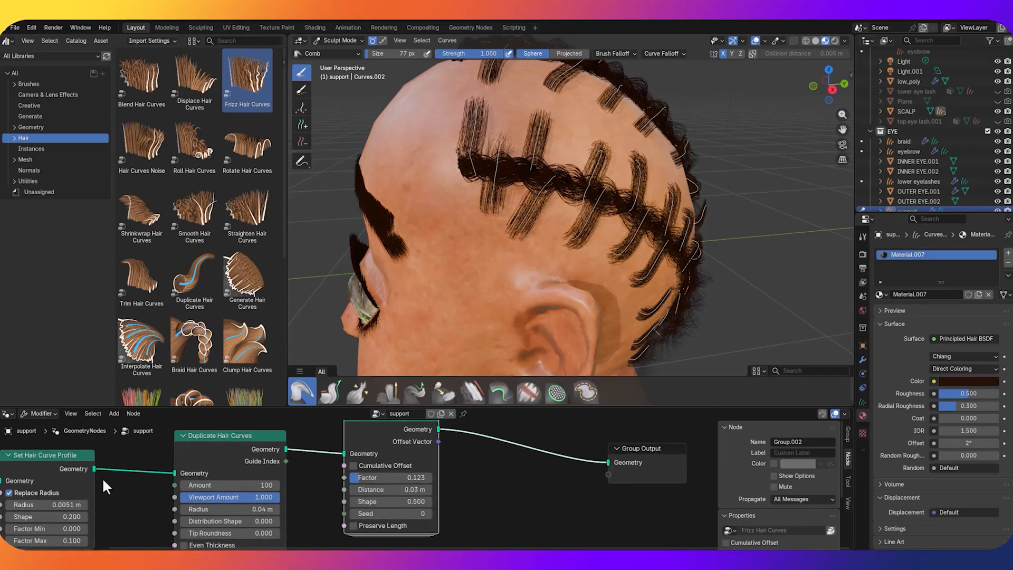
{"action": "scroll", "coordinate": [105, 477], "scroll_direction": "down", "scroll_amount": 1}
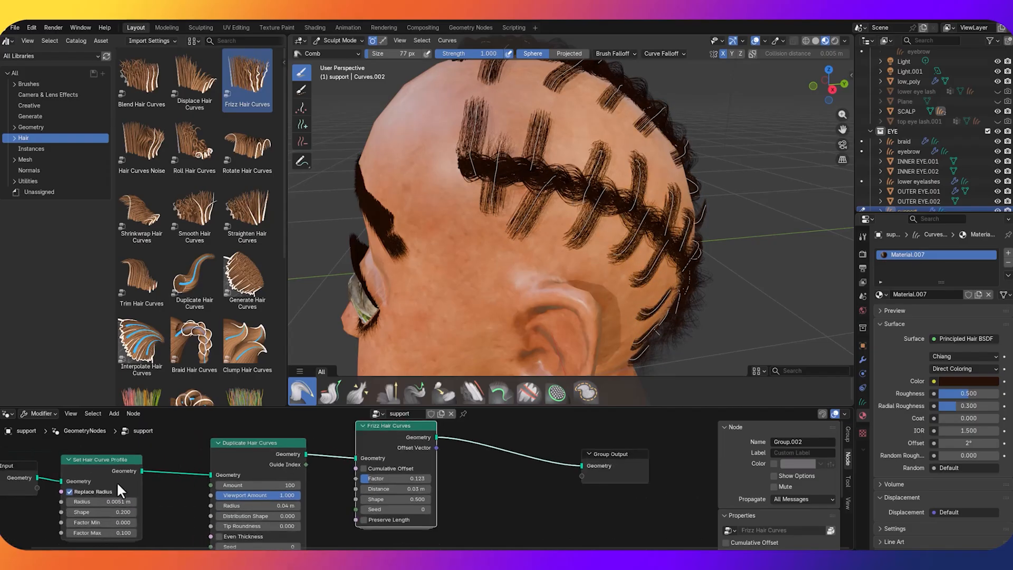
{"action": "left_click", "coordinate": [280, 505]}
{"action": "left_click", "coordinate": [228, 506]}
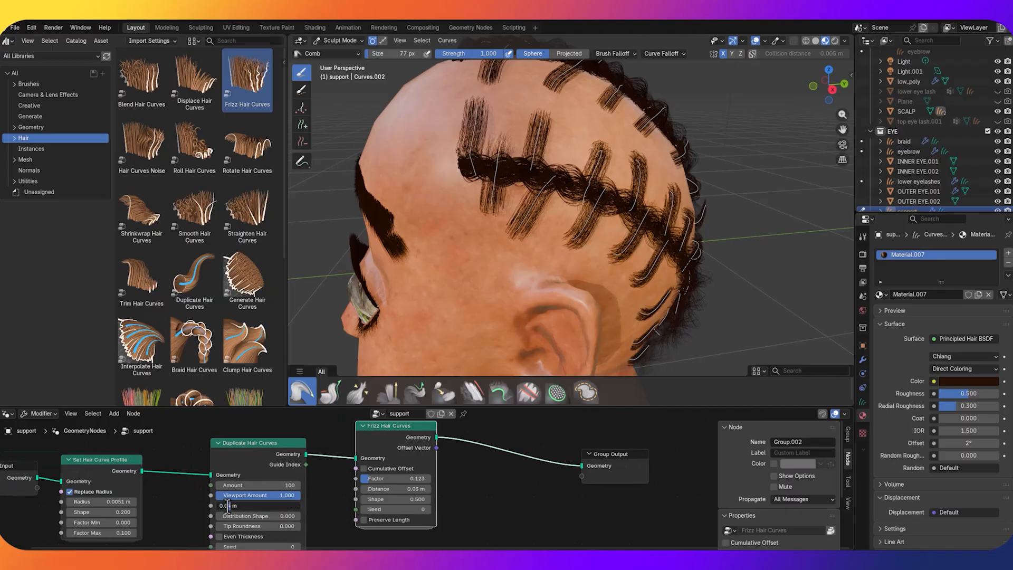
{"action": "key", "text": "BackSpace"}
{"action": "type", "text": "6"}
{"action": "key", "text": "Return"}
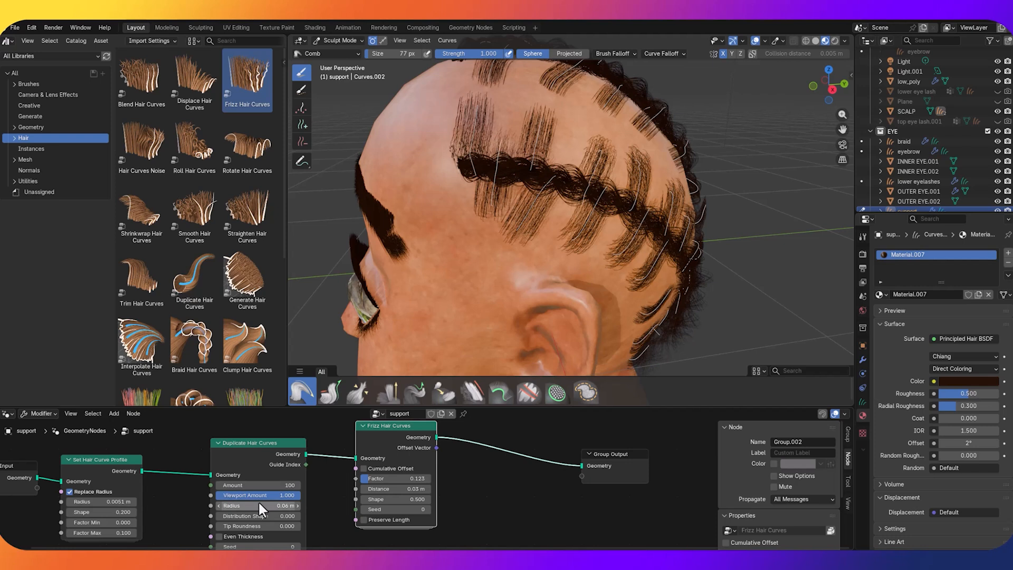
Try a Duplicate Hair Curves radius of 0.08 m and a larger one, checking the hair coverage around the head
{"action": "left_click", "coordinate": [281, 507]}
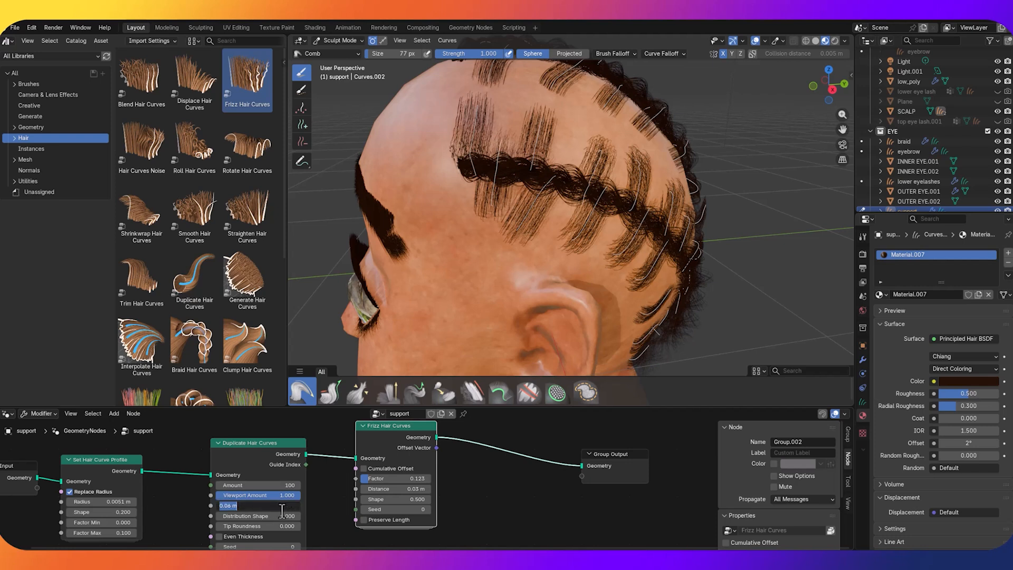
{"action": "left_click", "coordinate": [228, 506]}
{"action": "key", "text": "Return"}
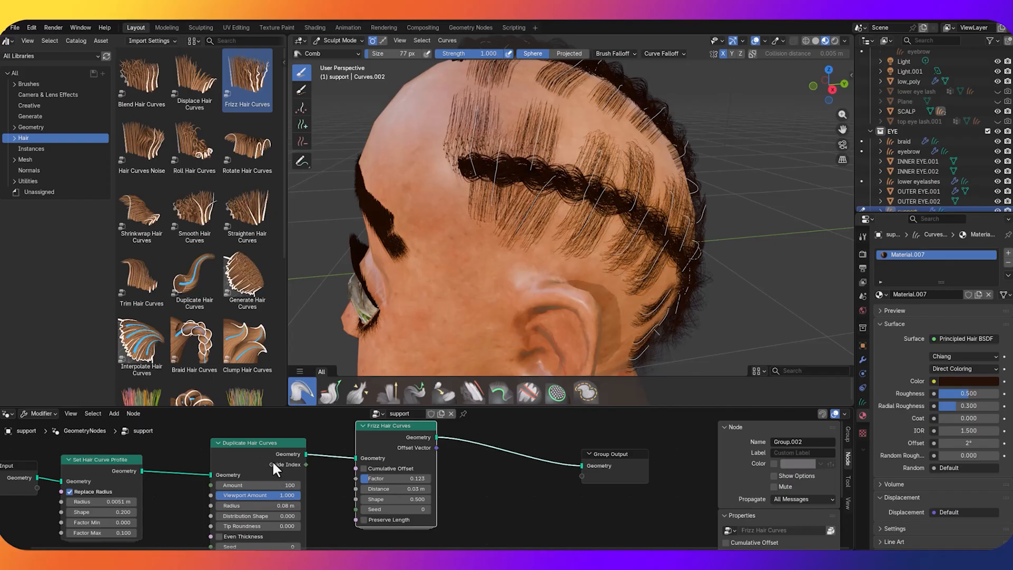
{"action": "left_click", "coordinate": [285, 504]}
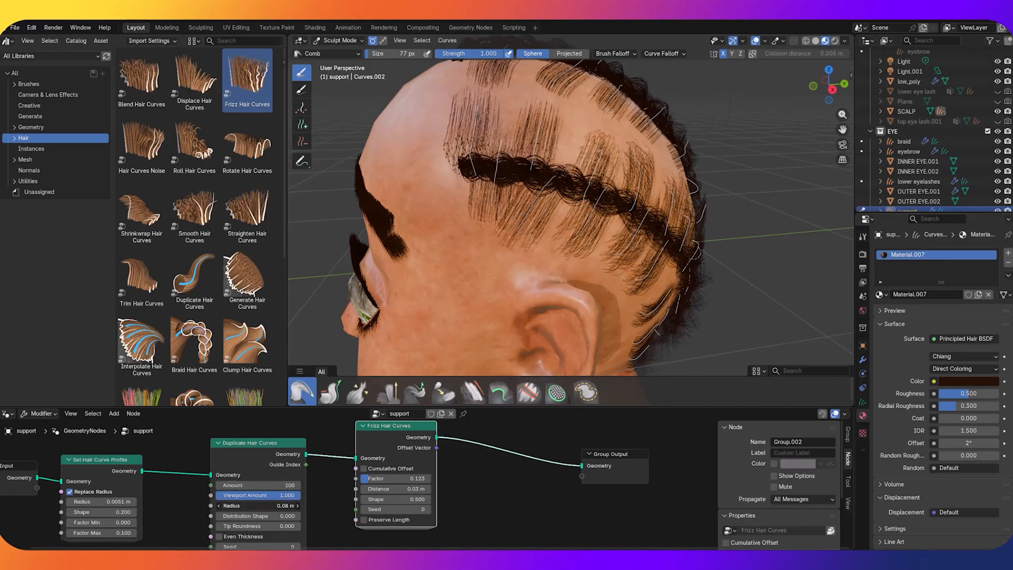
{"action": "left_click", "coordinate": [227, 505]}
{"action": "key", "text": "BackSpace"}
{"action": "type", "text": "5"}
{"action": "key", "text": "Return"}
{"action": "middle_click_drag", "start_coordinate": [505, 290], "coordinate": [688, 279]}
Set the Duplicate Hair Curves radius to 0.14 m and view the head from the side
{"action": "left_click", "coordinate": [283, 504]}
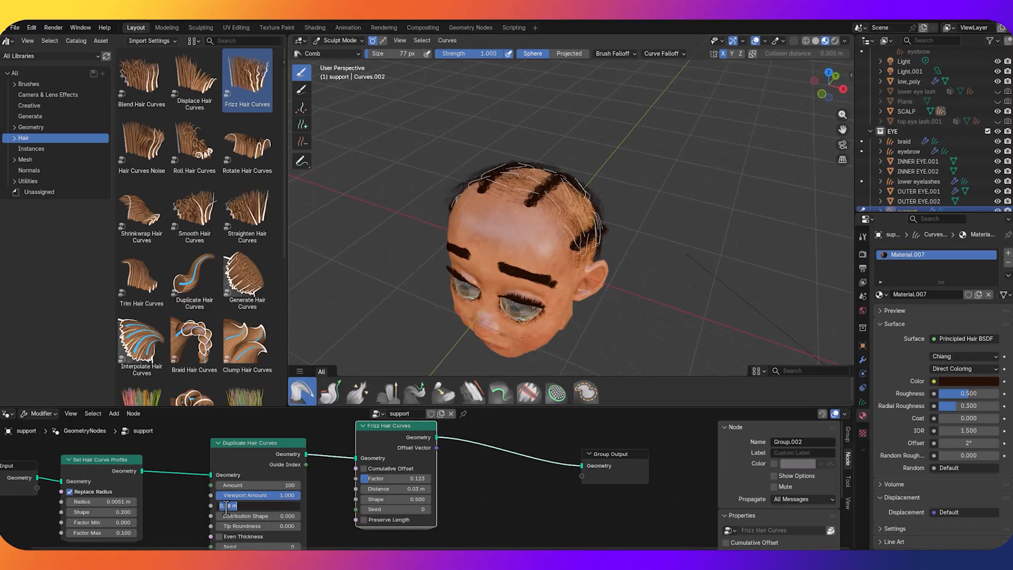
{"action": "left_click_drag", "start_coordinate": [226, 507], "coordinate": [236, 506]}
{"action": "key", "text": "Return"}
{"action": "middle_click_drag", "start_coordinate": [571, 222], "coordinate": [517, 216]}
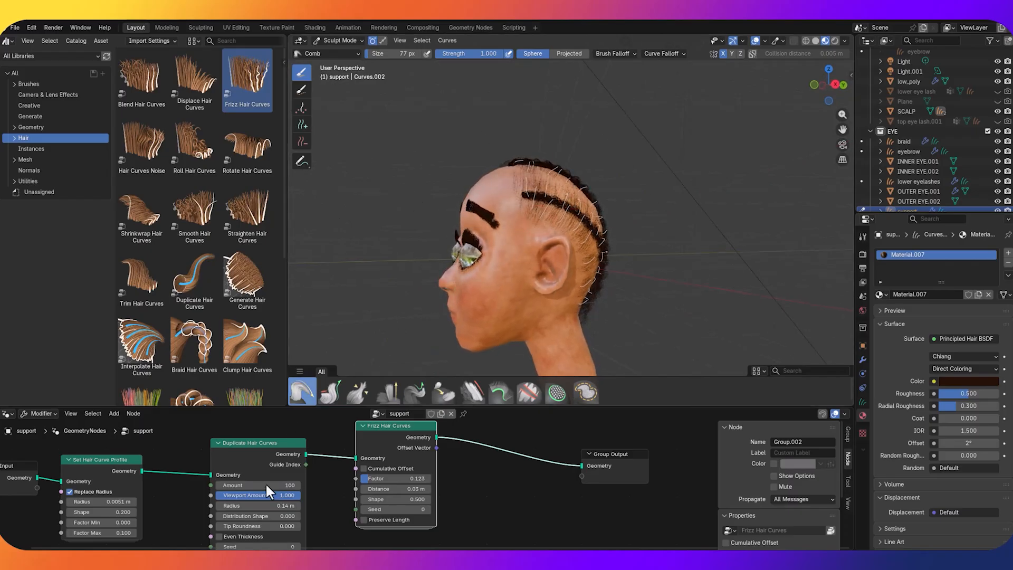
Set the Duplicate Hair Curves amount to 200
{"action": "left_click", "coordinate": [287, 484]}
{"action": "key", "text": "Return"}
{"action": "middle_click_drag", "start_coordinate": [650, 224], "coordinate": [696, 216]}
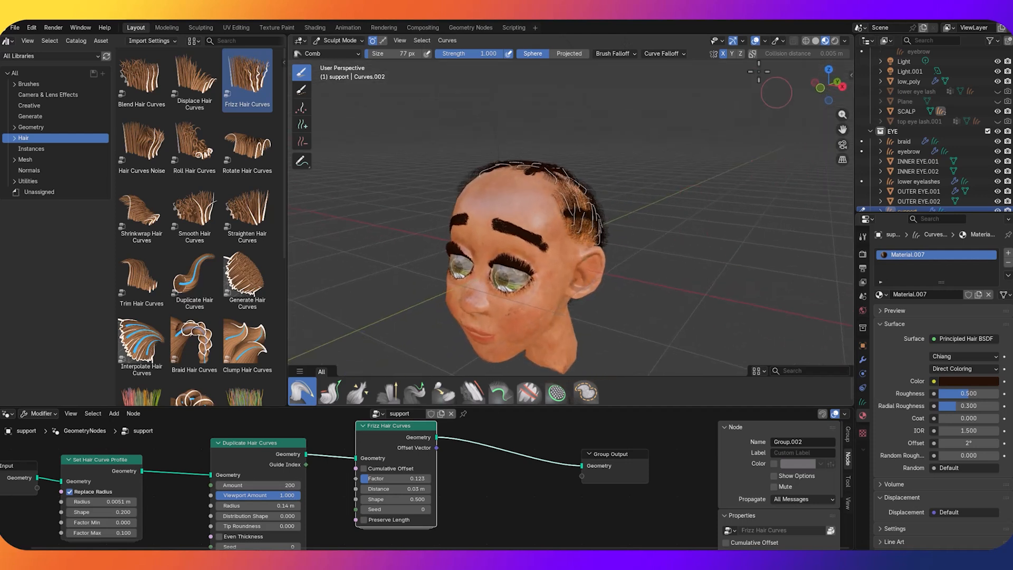
Hide the viewport overlays and briefly try rendered shading, returning to the material preview
{"action": "left_click", "coordinate": [756, 40]}
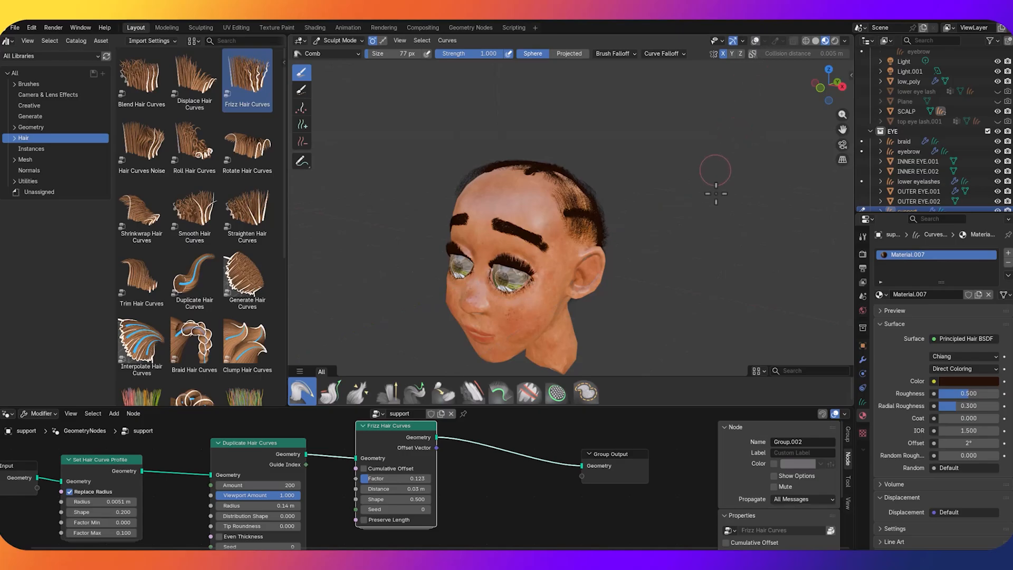
{"action": "middle_click_drag", "start_coordinate": [719, 170], "coordinate": [659, 194]}
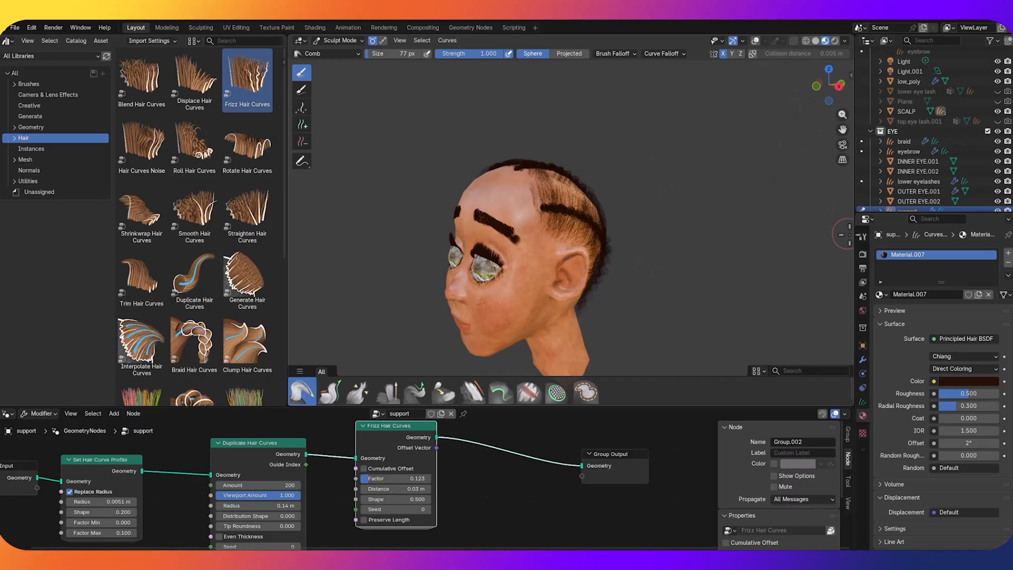
{"action": "left_click", "coordinate": [833, 40]}
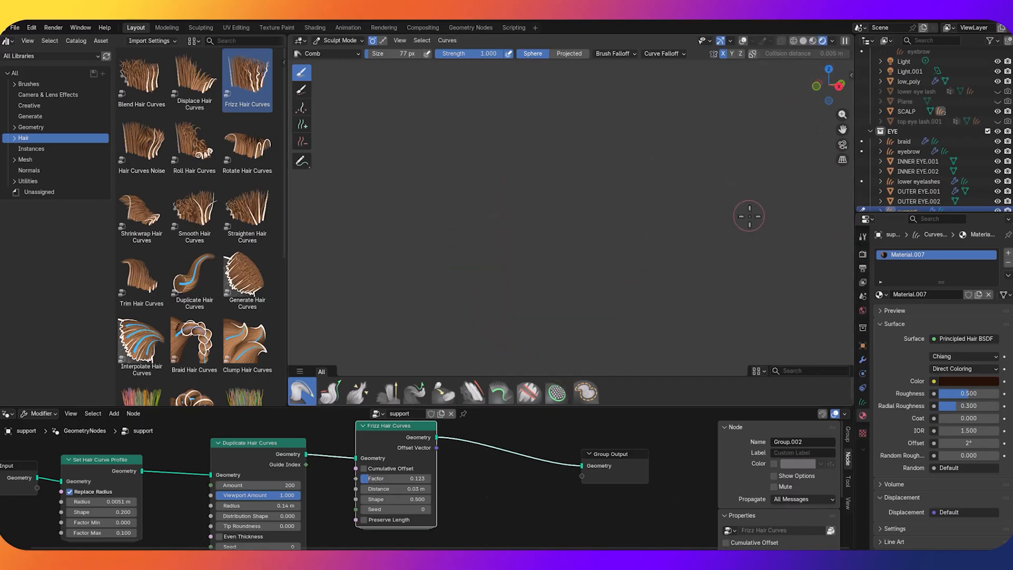
{"action": "left_click", "coordinate": [812, 41]}
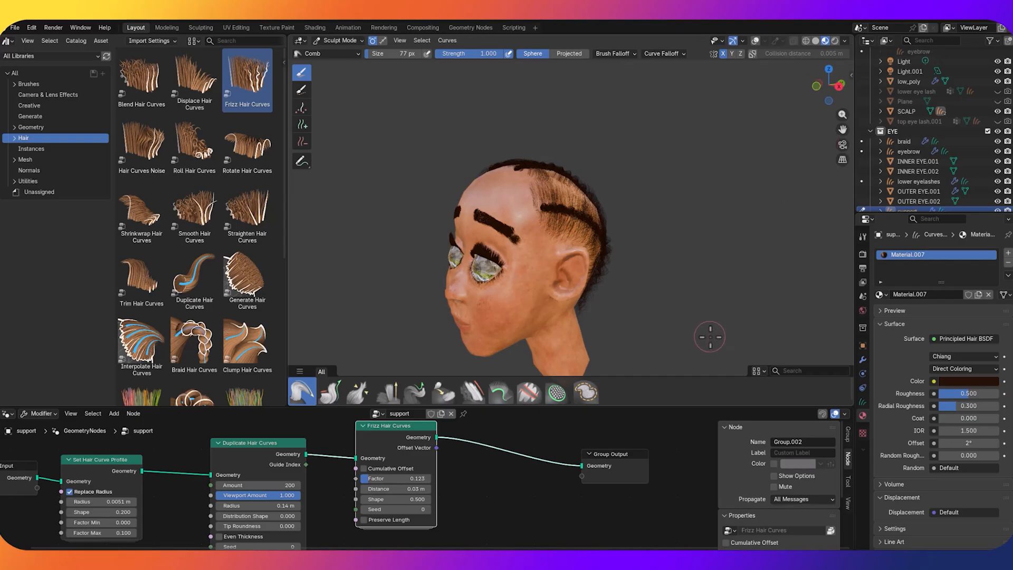
Save the Blender file and check the hair from the side of the head
{"action": "left_click", "coordinate": [15, 28]}
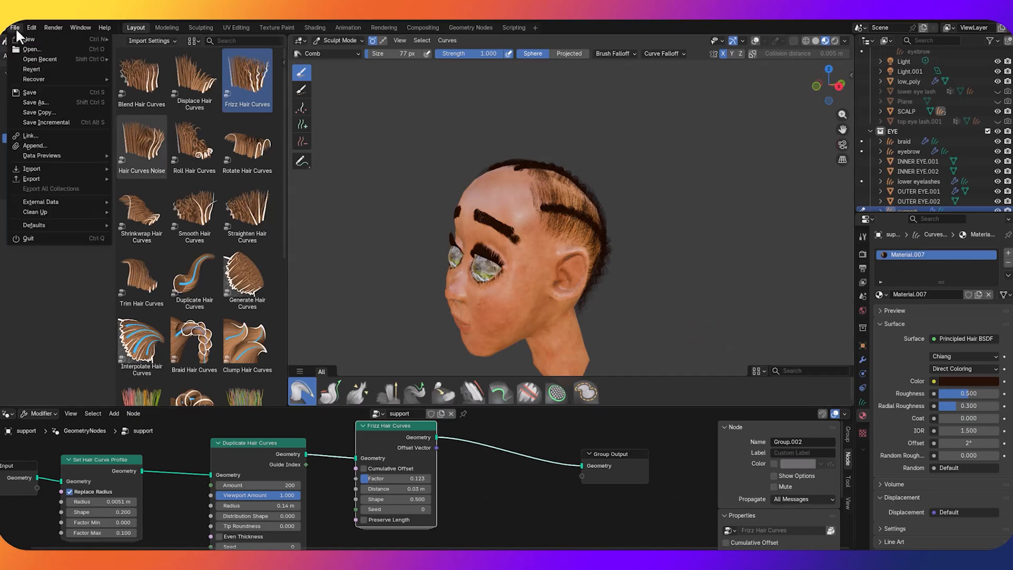
{"action": "left_click", "coordinate": [41, 91]}
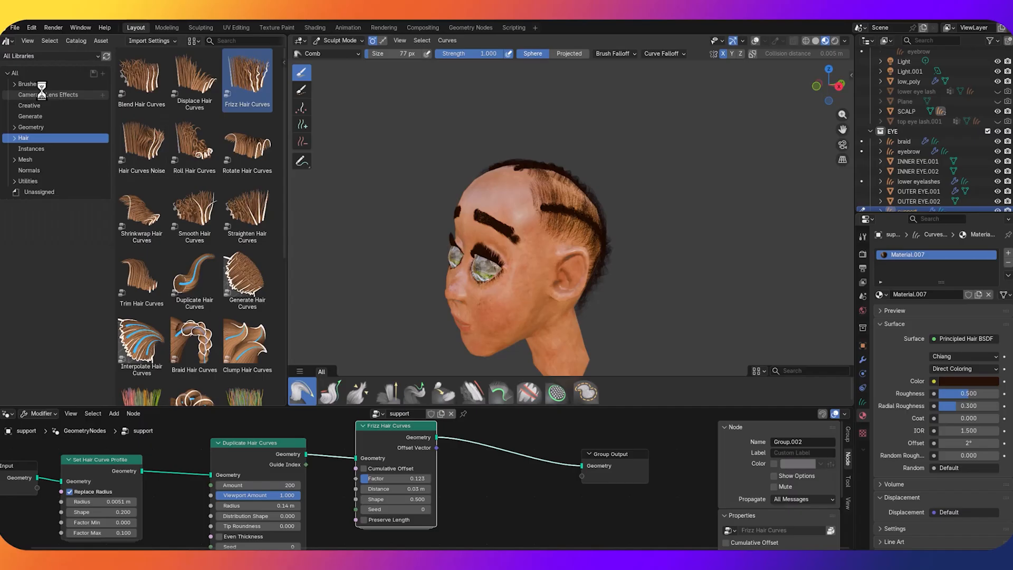
{"action": "middle_click_drag", "start_coordinate": [646, 222], "coordinate": [584, 224]}
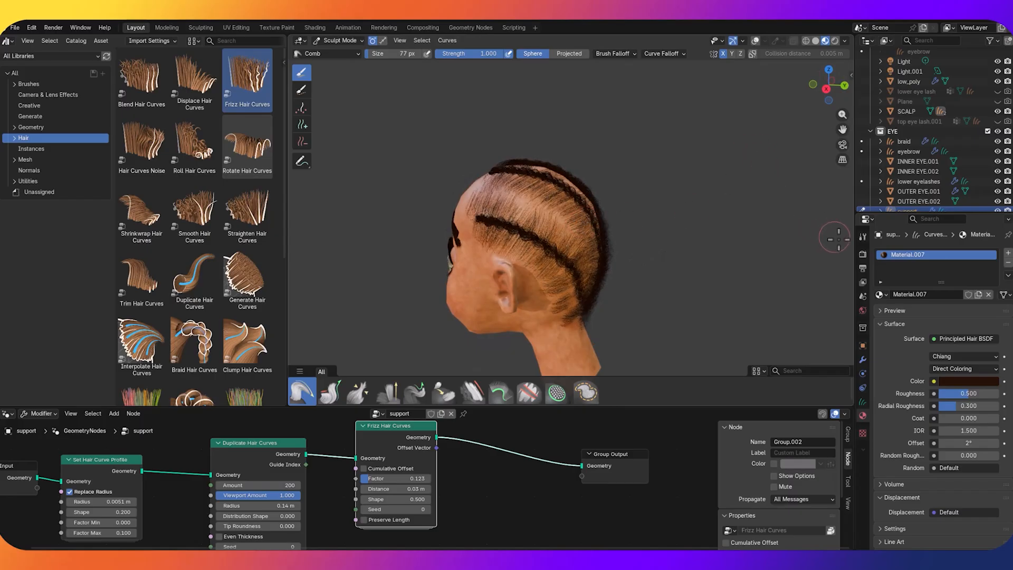
Try EEVEE as the render engine, inspect the head, and switch back to Cycles
{"action": "left_click", "coordinate": [863, 254]}
{"action": "left_click", "coordinate": [968, 252]}
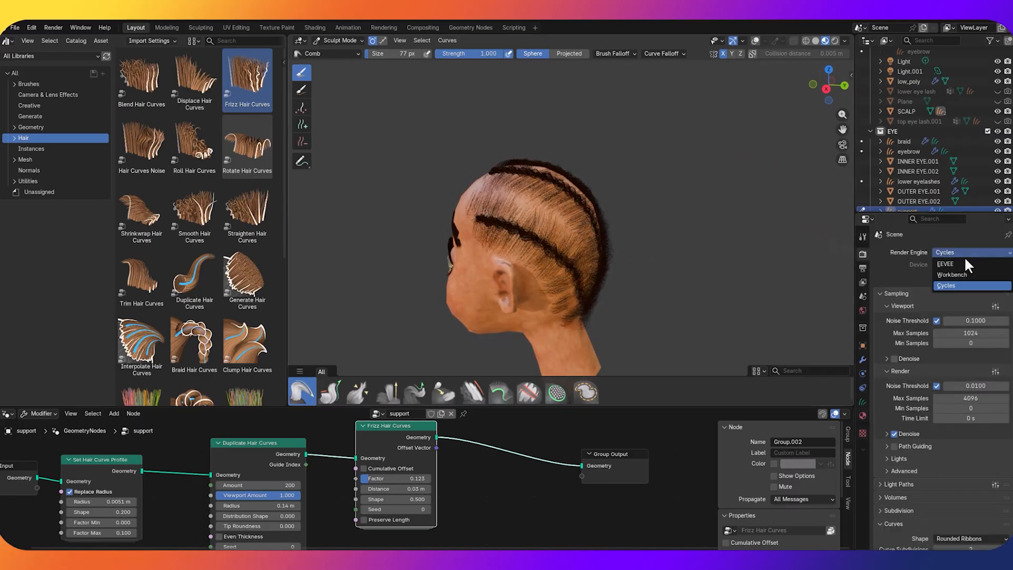
{"action": "left_click", "coordinate": [960, 262]}
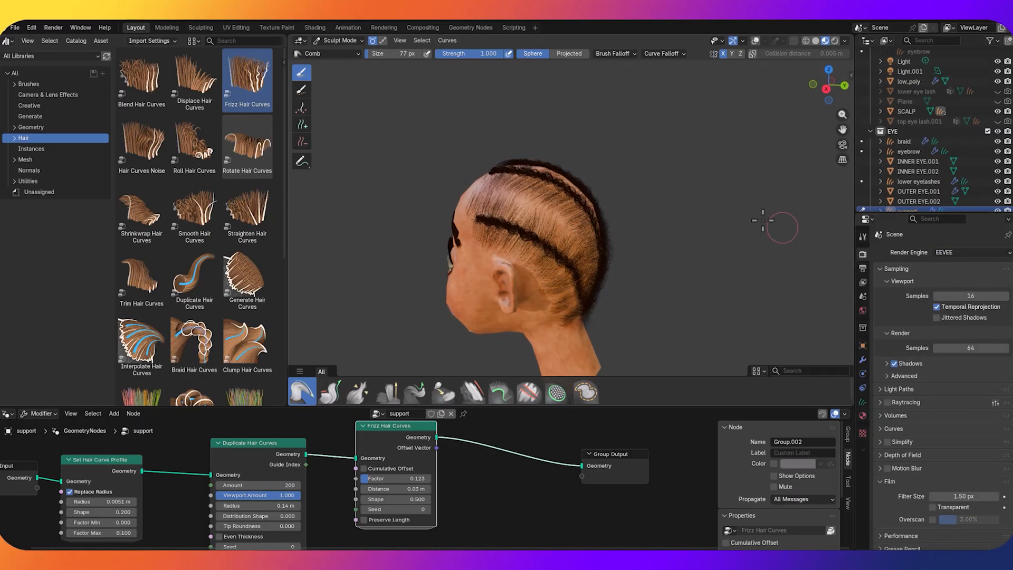
{"action": "mouse_move", "coordinate": [714, 219]}
{"action": "middle_mouse_down"}
{"action": "mouse_move", "coordinate": [753, 235]}
{"action": "mouse_move", "coordinate": [785, 229]}
{"action": "mouse_move", "coordinate": [759, 185]}
{"action": "middle_mouse_up"}
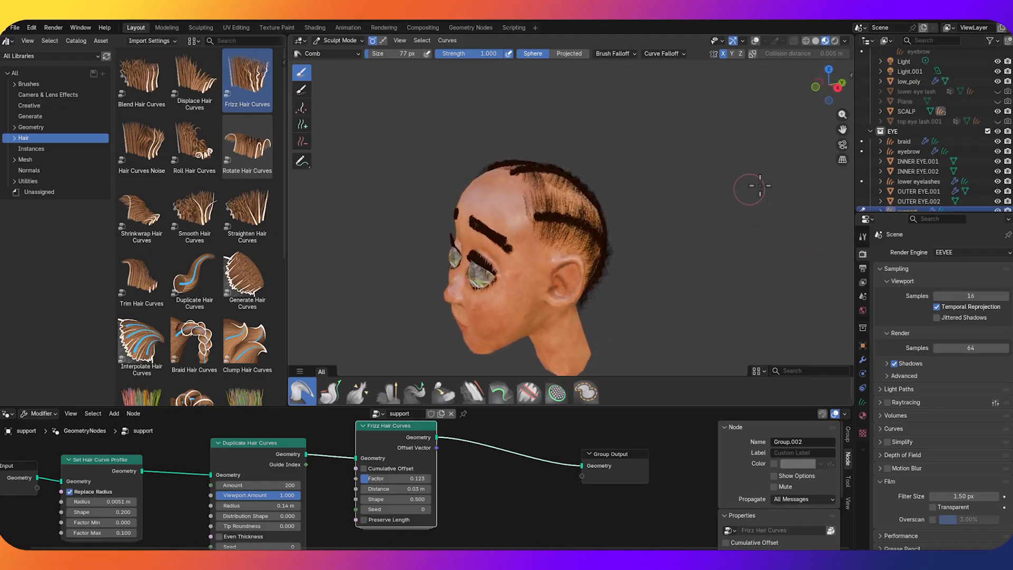
{"action": "left_click", "coordinate": [939, 252]}
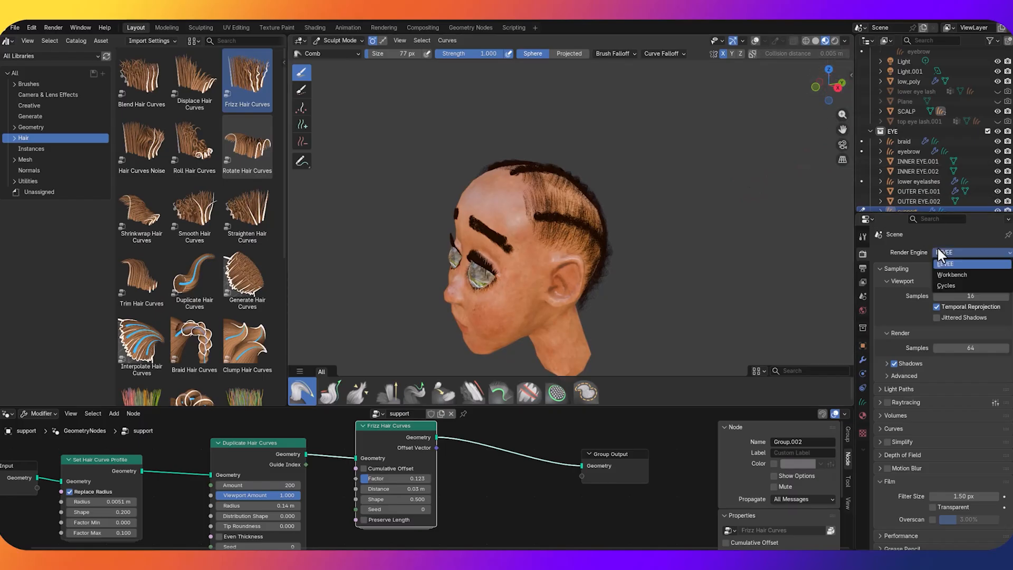
{"action": "left_click", "coordinate": [946, 286]}
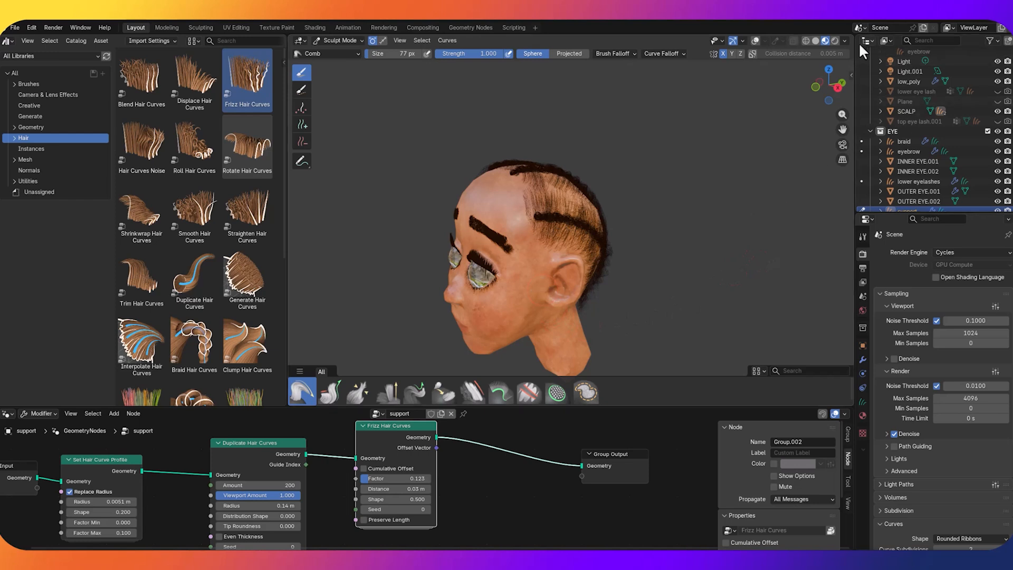
Show the viewport in rendered shading and hide the SCALP object
{"action": "left_click", "coordinate": [835, 40]}
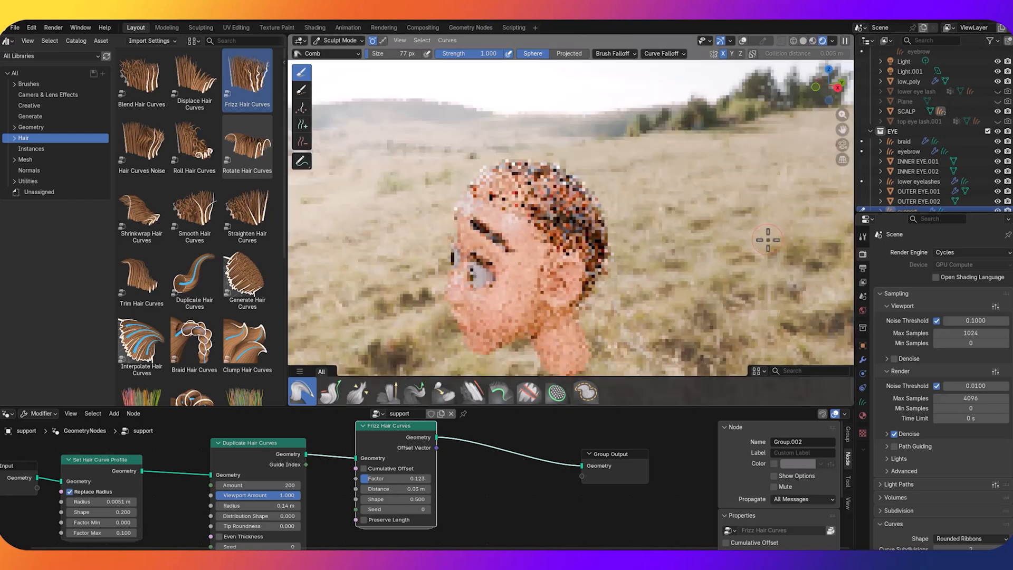
{"action": "left_click", "coordinate": [997, 112]}
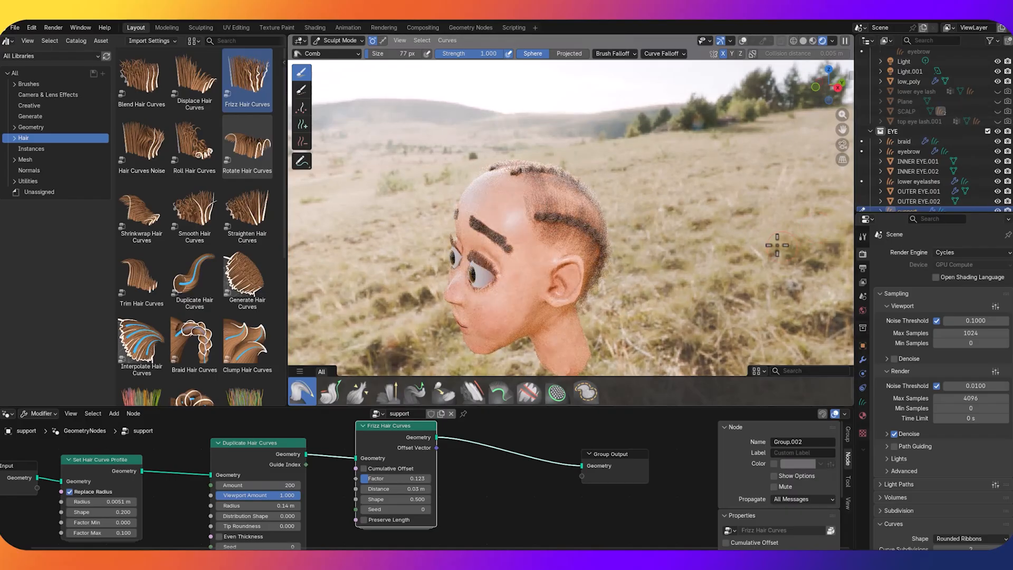
{"action": "middle_click_drag", "start_coordinate": [783, 247], "coordinate": [802, 245]}
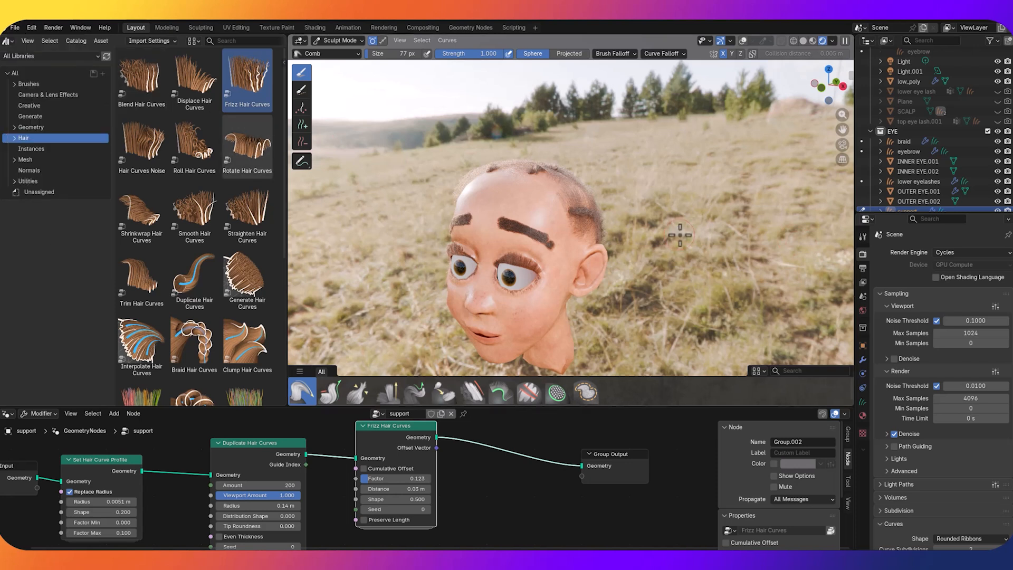
Test-render the head and re-aim the camera, locked to the view, to a raised three-quarter angle showing the braids
{"action": "key", "text": "F12"}
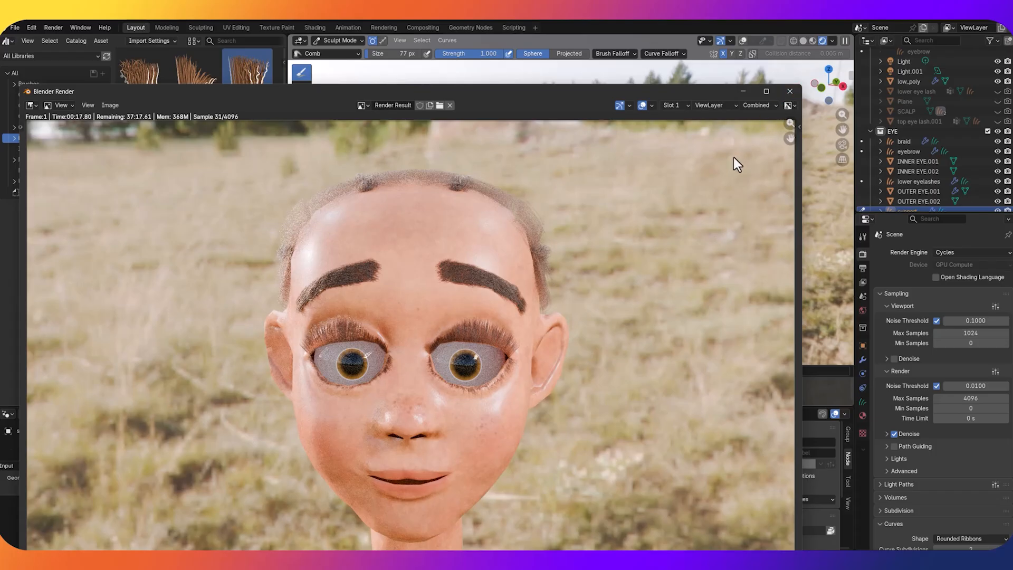
{"action": "key", "text": "Escape"}
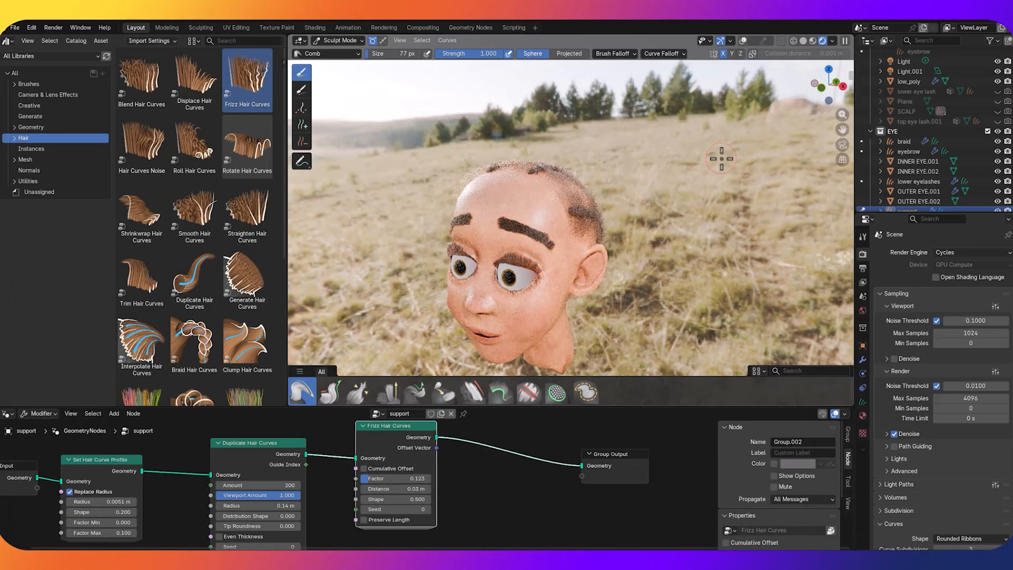
{"action": "key", "text": "KP_0"}
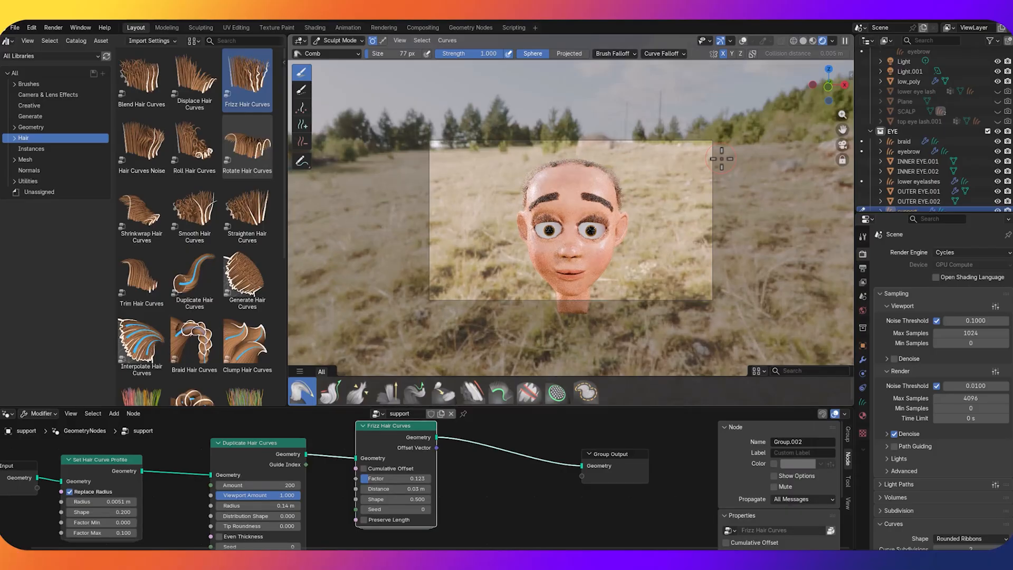
{"action": "key", "text": "n"}
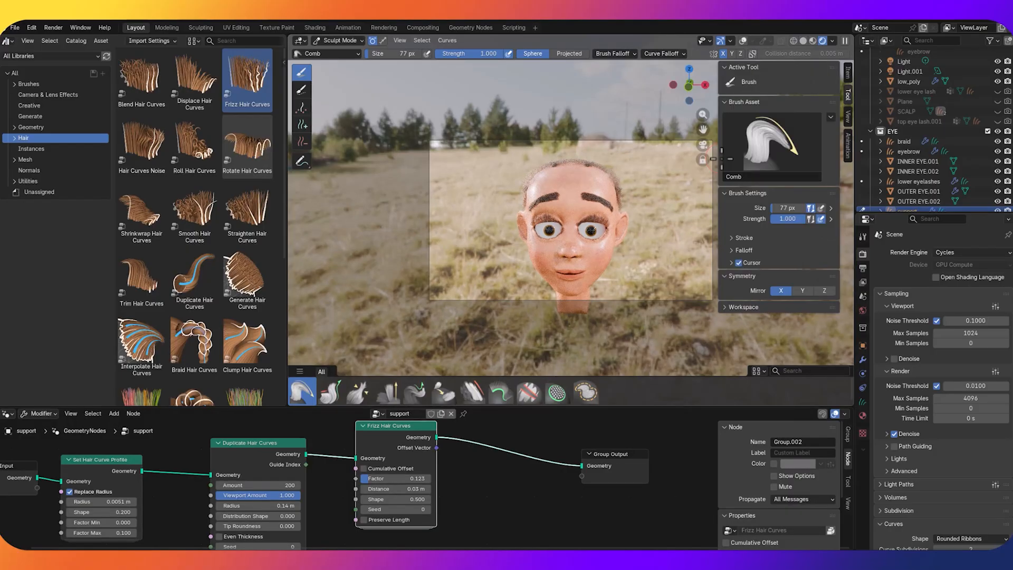
{"action": "left_click", "coordinate": [848, 116]}
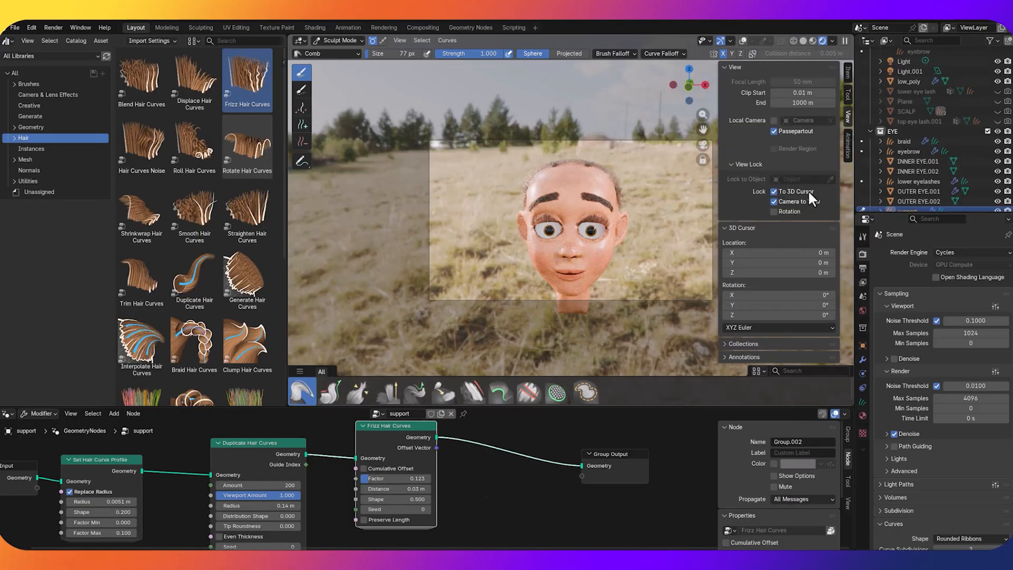
{"action": "middle_click_drag", "start_coordinate": [667, 204], "coordinate": [643, 226]}
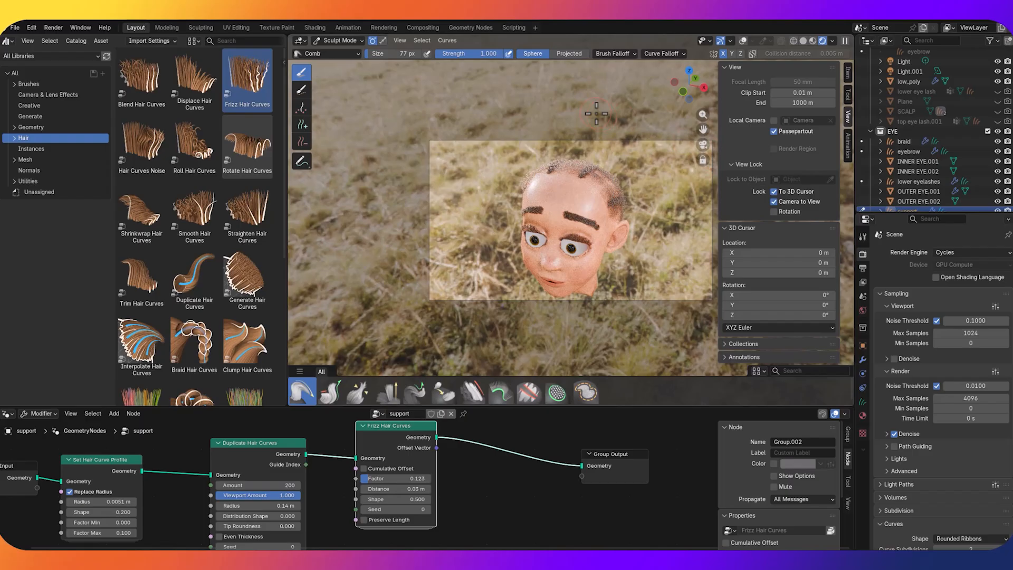
{"action": "middle_click_drag", "start_coordinate": [606, 170], "coordinate": [591, 190]}
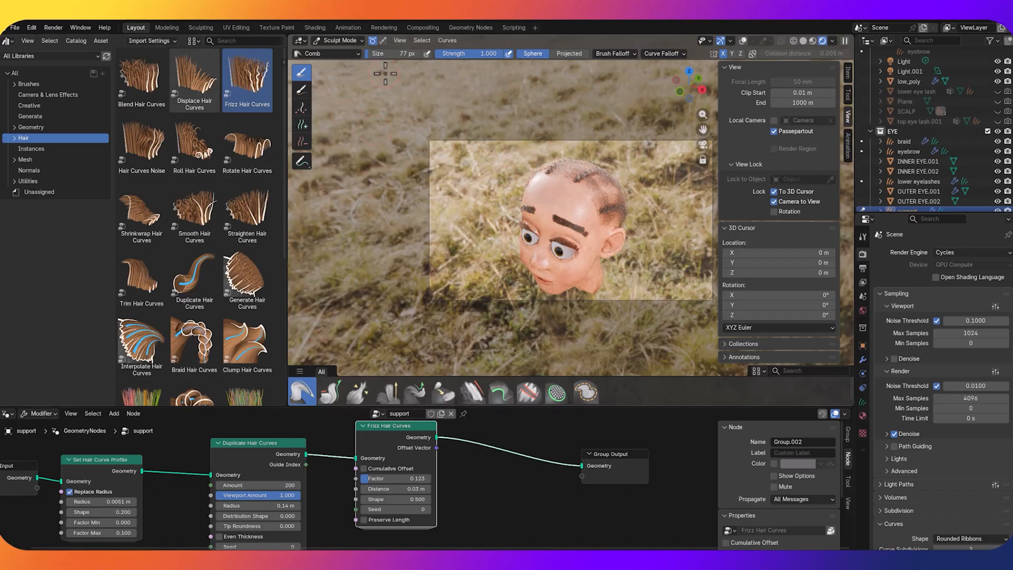
Render the head from the new camera angle, inspect the braids, and close the render
{"action": "key", "text": "F12"}
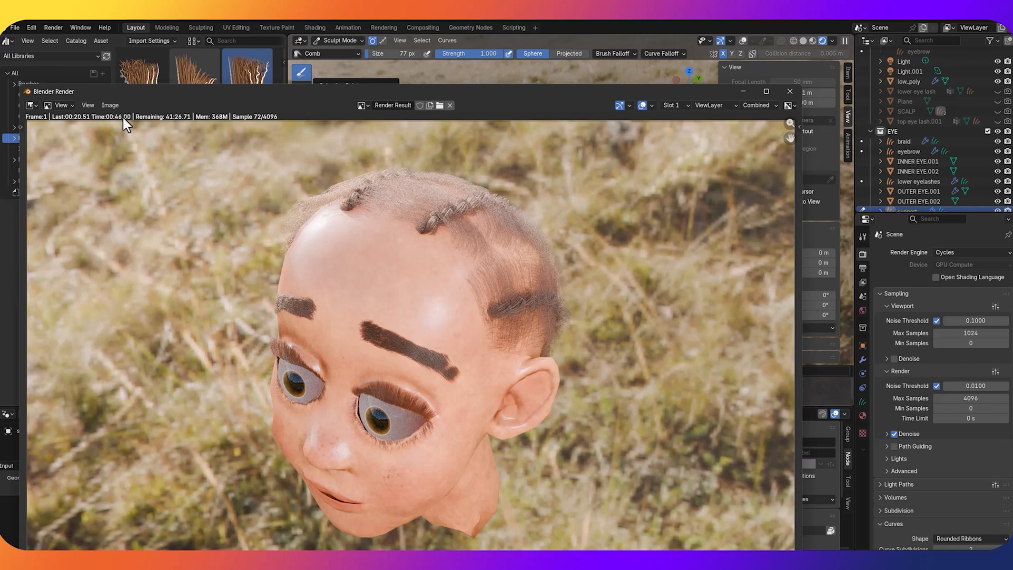
{"action": "left_click", "coordinate": [108, 104]}
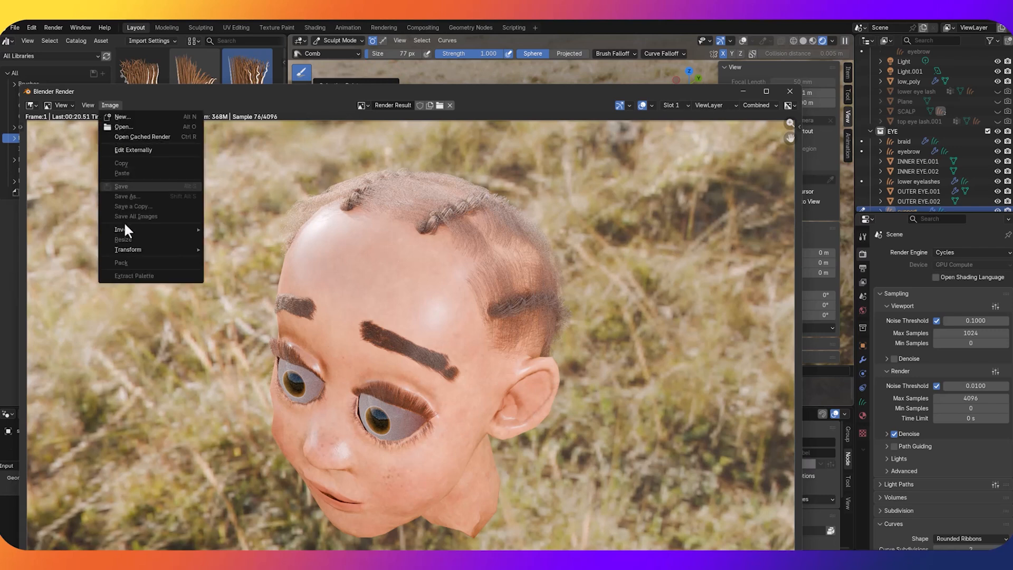
{"action": "left_click", "coordinate": [441, 219]}
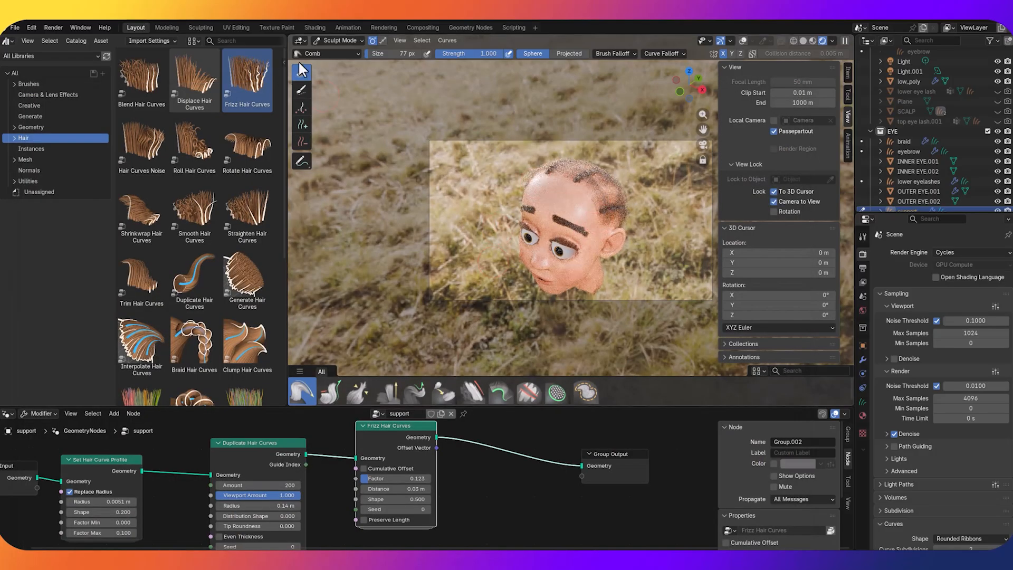
Set the Frizz Hair Curves factor to 0.043 and its distance to 0.01 m
{"action": "left_click", "coordinate": [331, 36]}
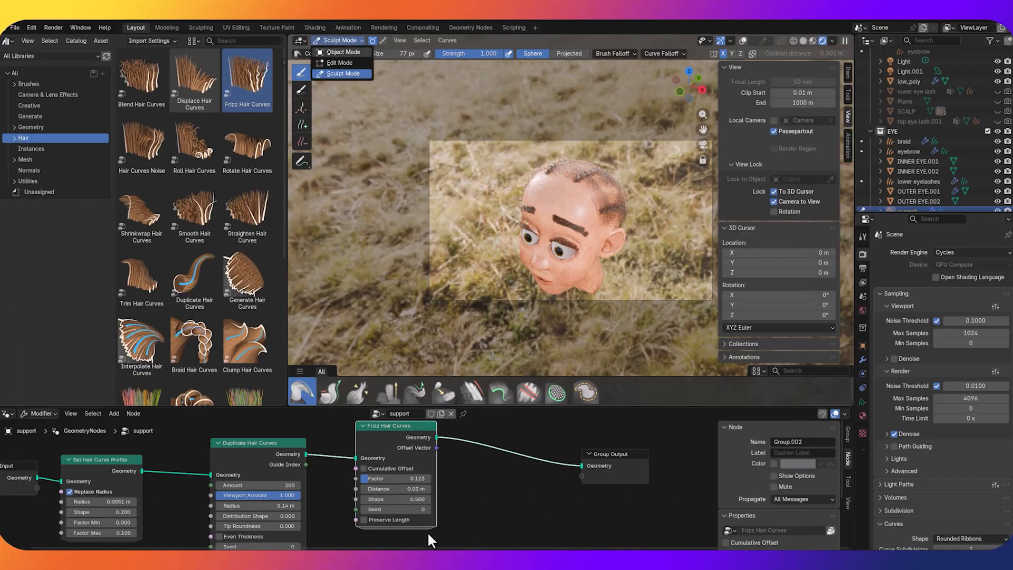
{"action": "left_click", "coordinate": [366, 479]}
{"action": "left_click_drag", "start_coordinate": [369, 478], "coordinate": [364, 478]}
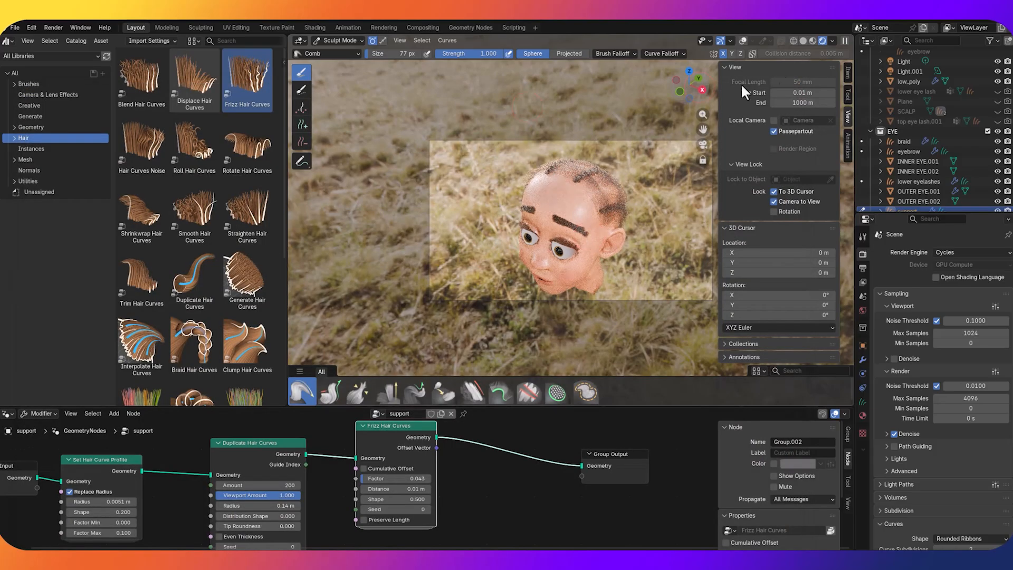
Switch the viewport to solid shading and leave the camera view
{"action": "left_click", "coordinate": [802, 41]}
{"action": "scroll", "coordinate": [691, 198], "scroll_direction": "up", "scroll_amount": 3}
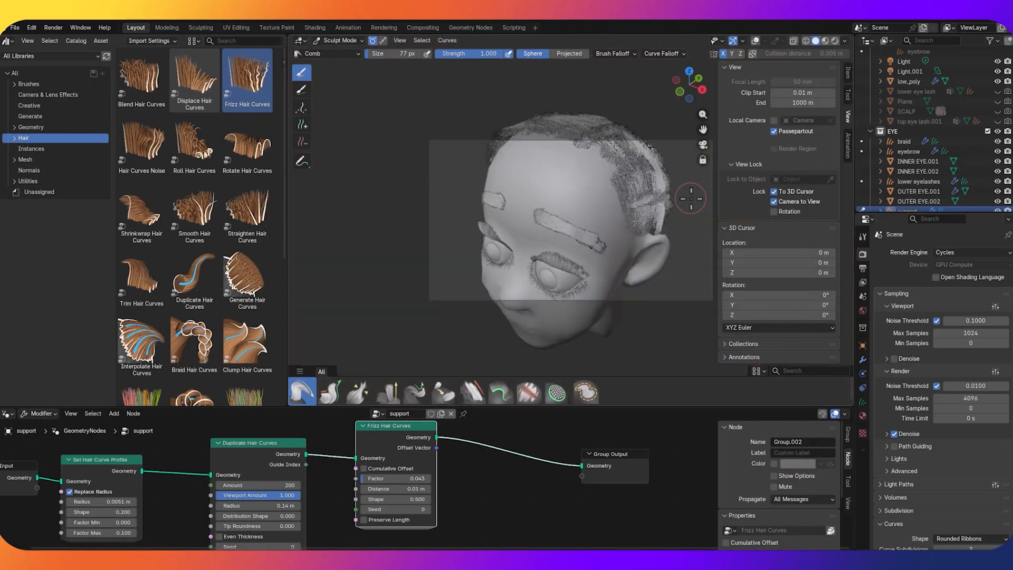
{"action": "scroll", "coordinate": [689, 198], "scroll_direction": "down", "scroll_amount": 2}
{"action": "key", "text": "KP_1"}
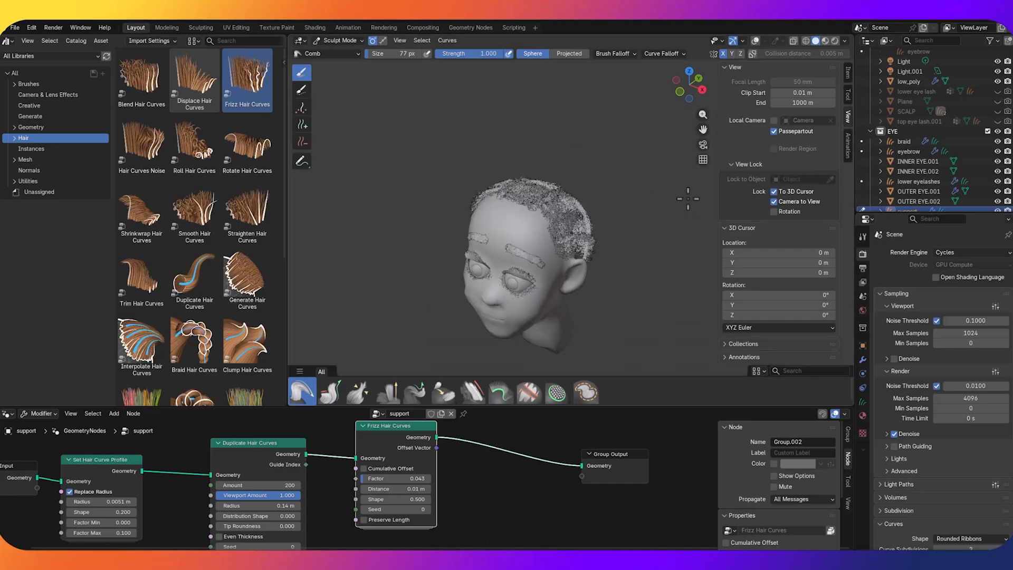
Examine the hairline and temple hair in the braided-hair reference photo, and return to the head in Blender
{"action": "scroll", "coordinate": [527, 222], "scroll_direction": "up", "scroll_amount": 3}
{"action": "middle_click_drag", "start_coordinate": [527, 221], "coordinate": [453, 248]}
{"action": "key", "text": "alt+Tab"}
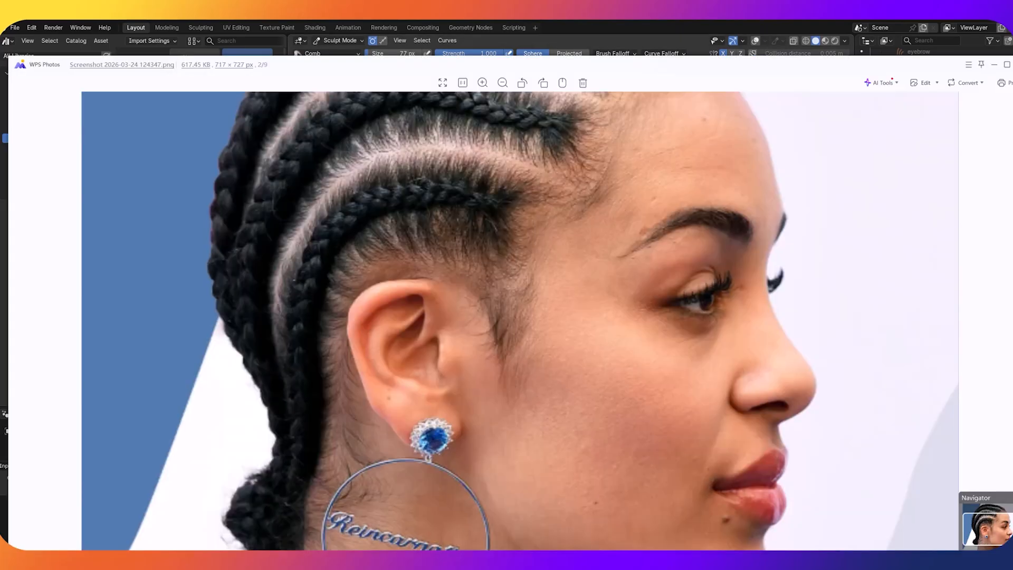
{"action": "scroll", "coordinate": [520, 320], "scroll_direction": "down", "scroll_amount": 2}
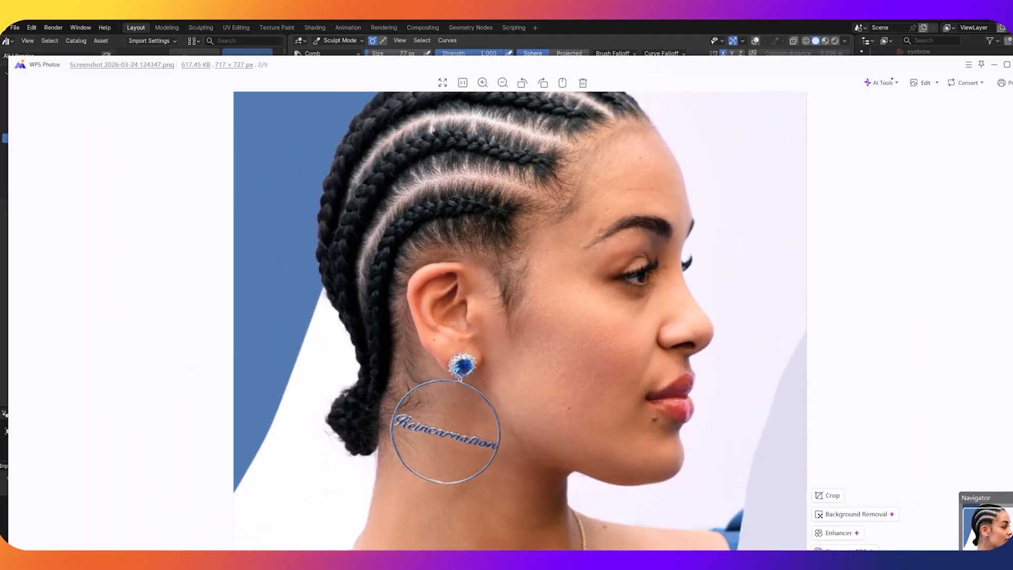
{"action": "key", "text": "alt+Tab"}
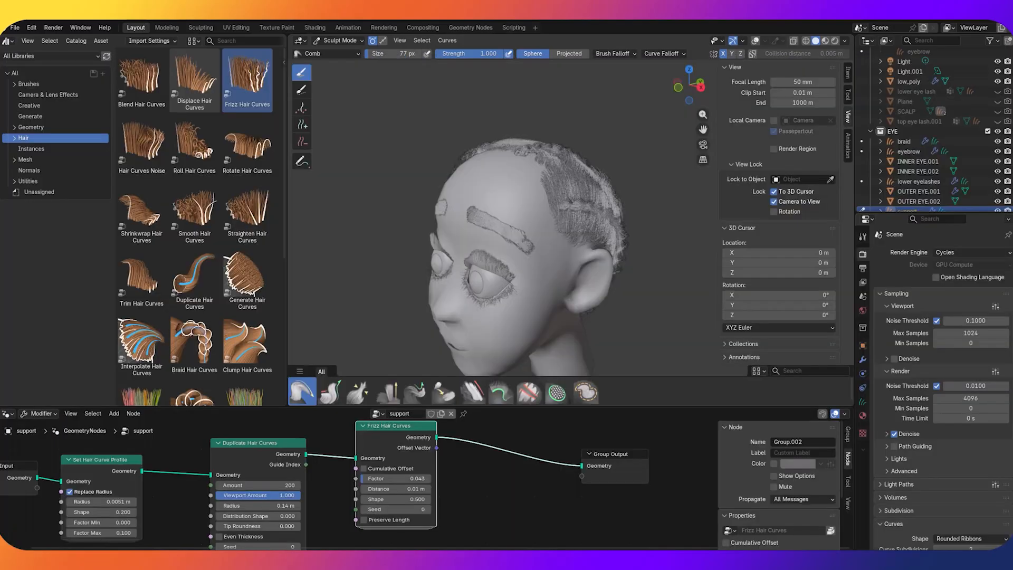
Return to Object Mode, turn the viewport overlays on, and unhide and select the SCALP mesh
{"action": "left_click", "coordinate": [332, 45]}
{"action": "left_click", "coordinate": [340, 59]}
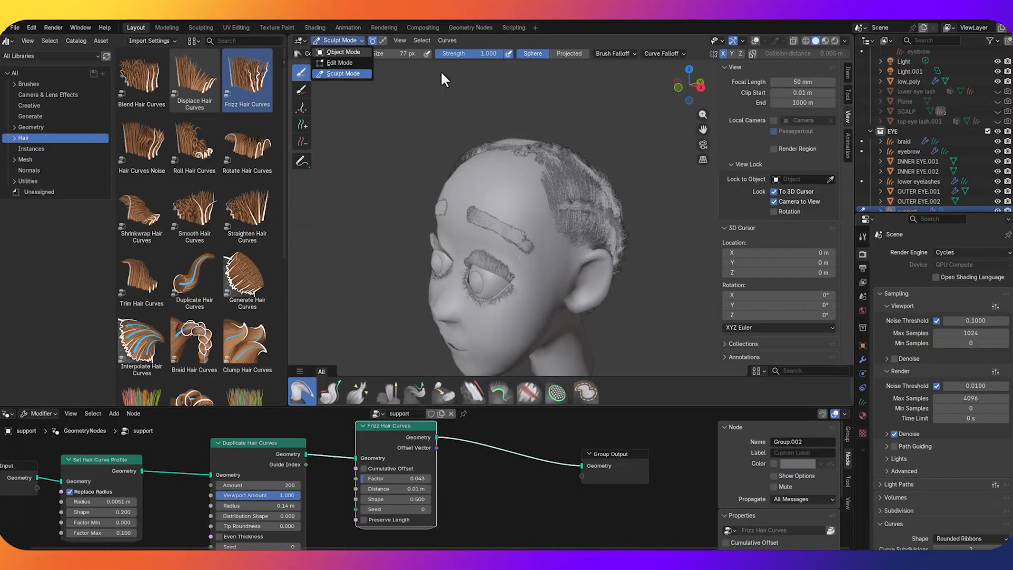
{"action": "left_click", "coordinate": [907, 110]}
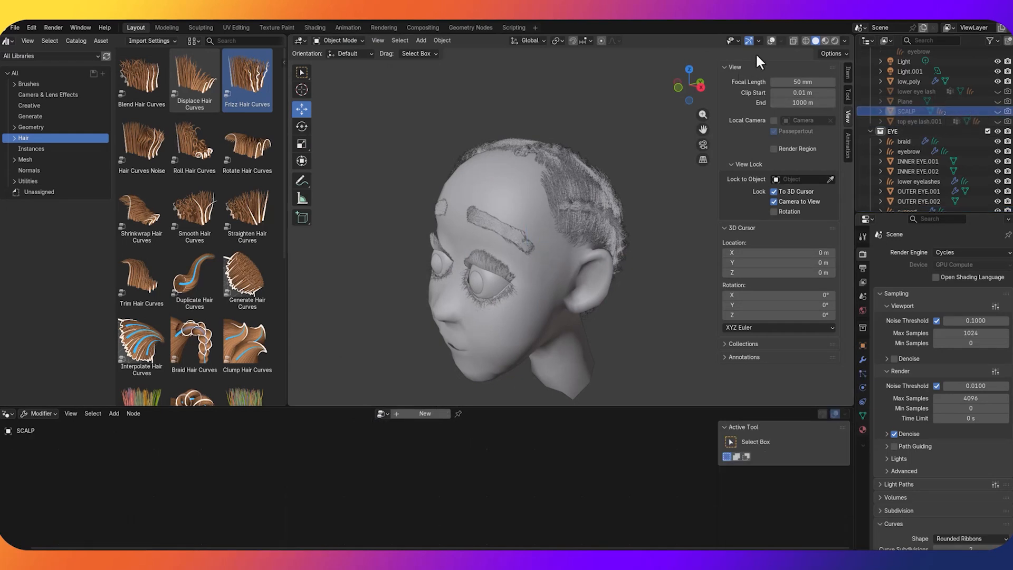
{"action": "left_click", "coordinate": [770, 41]}
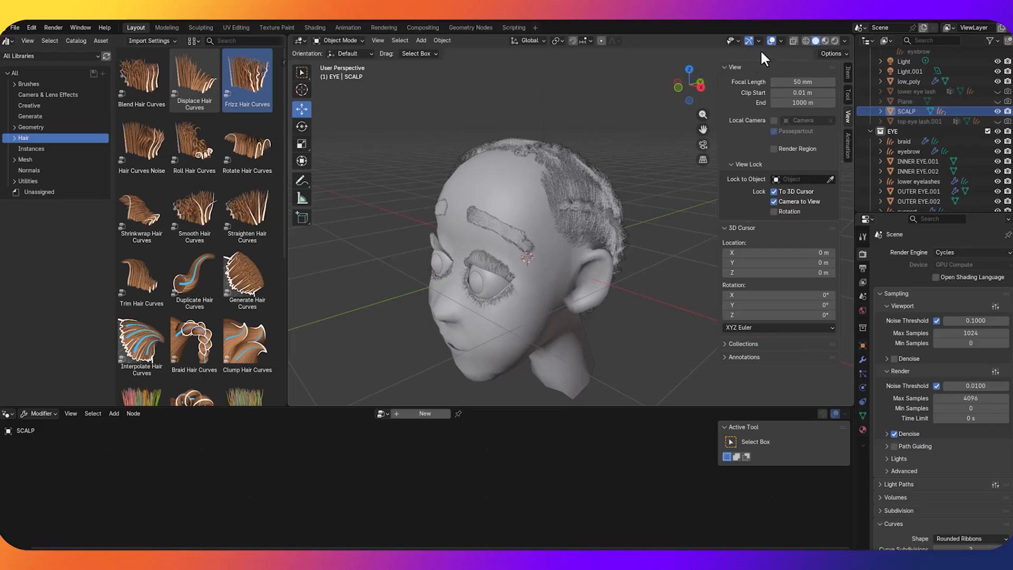
{"action": "left_click", "coordinate": [344, 40]}
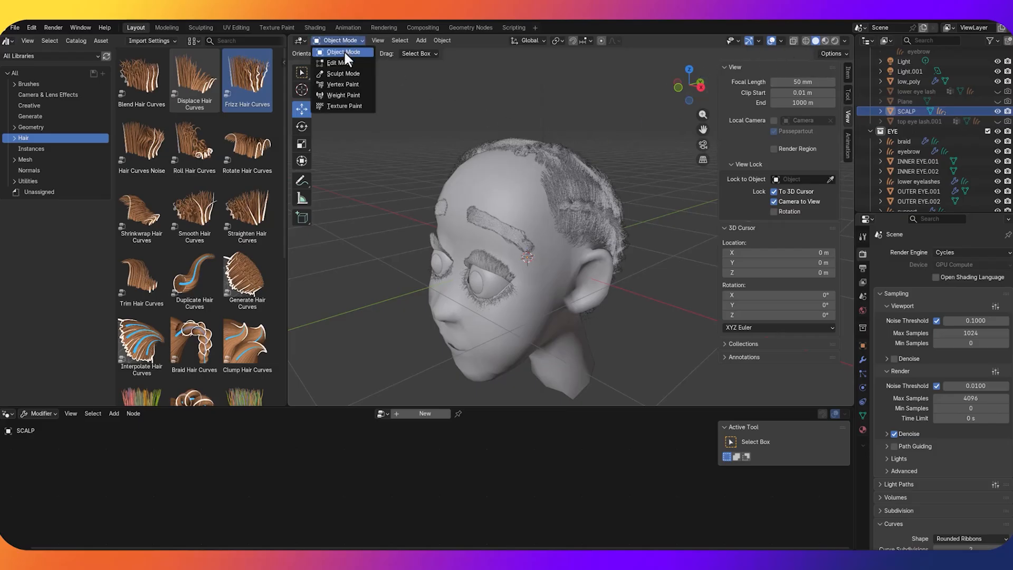
{"action": "left_click", "coordinate": [523, 157]}
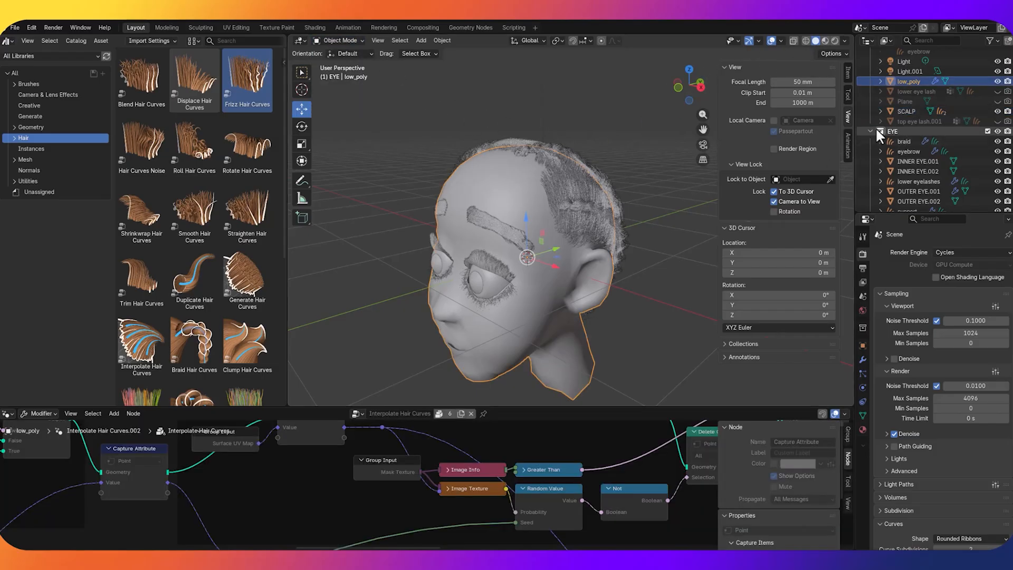
{"action": "left_click", "coordinate": [903, 113]}
{"action": "scroll", "coordinate": [523, 141], "scroll_direction": "up", "scroll_amount": 2}
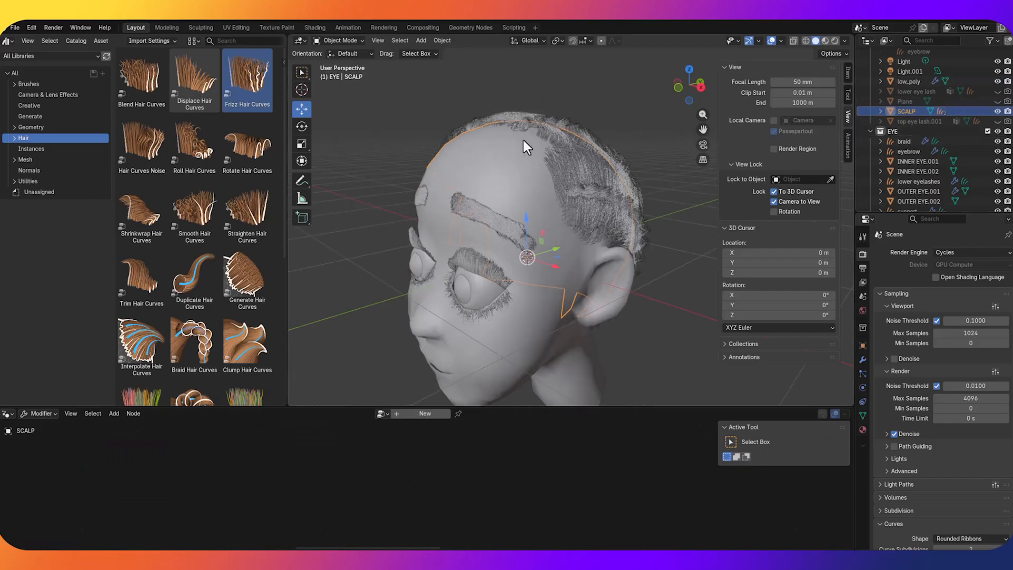
Add an Empty Hair curves object to the scalp and rename it "lilitle haair"
{"action": "middle_click_drag", "start_coordinate": [524, 134], "coordinate": [568, 156]}
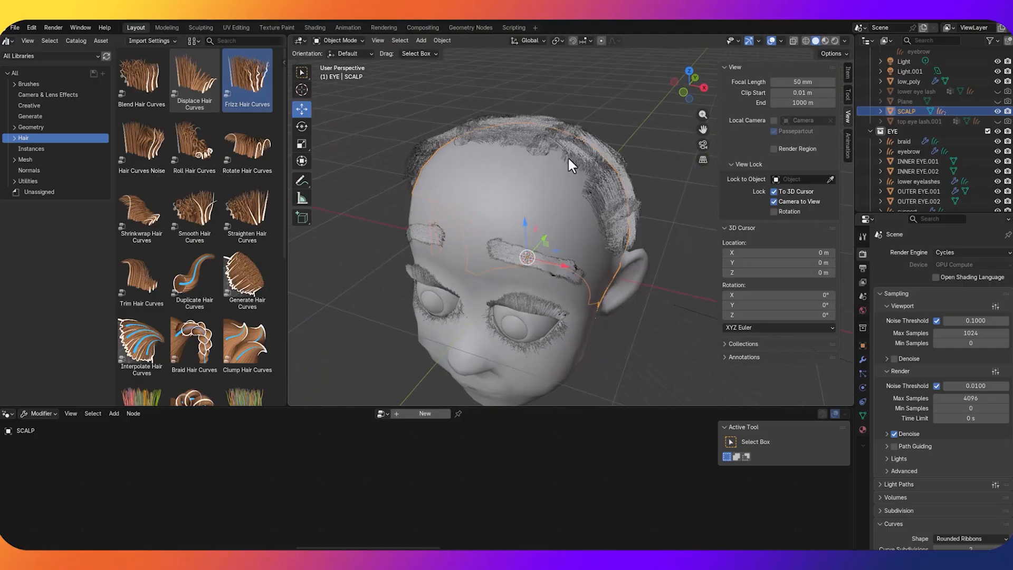
{"action": "key", "text": "shift+a"}
{"action": "mouse_move", "coordinate": [568, 158]}
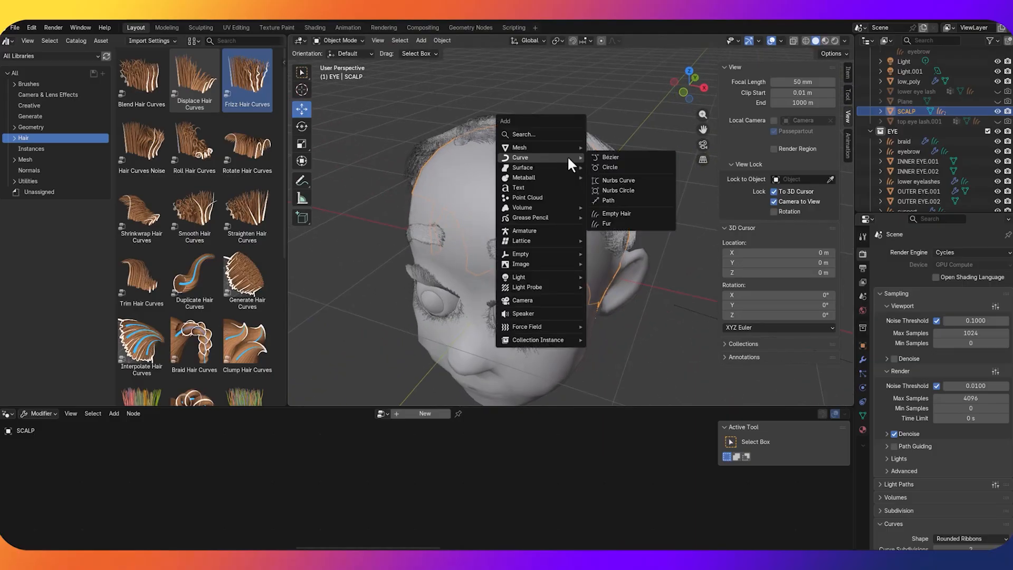
{"action": "left_click", "coordinate": [636, 214]}
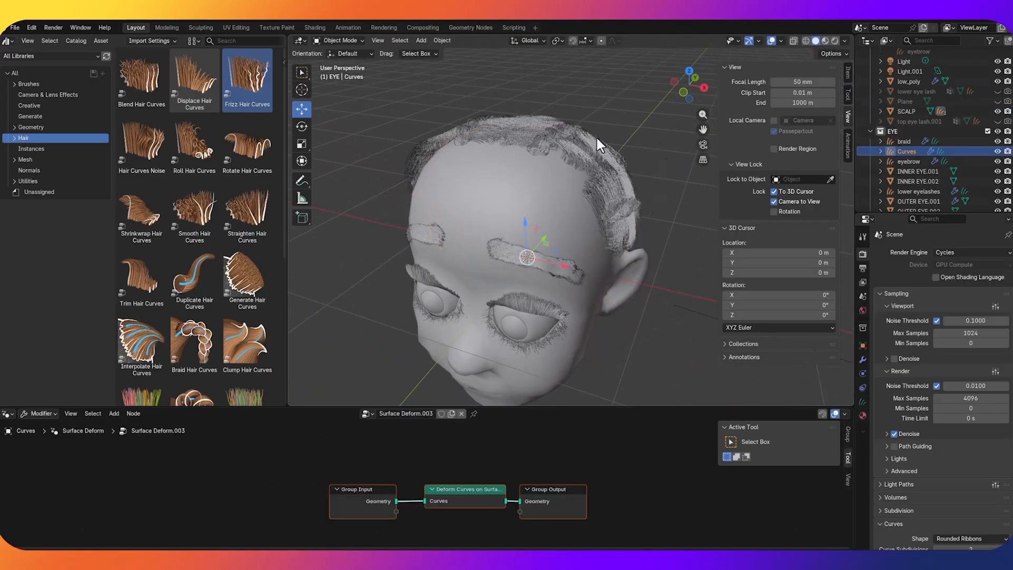
{"action": "double_click", "coordinate": [910, 152]}
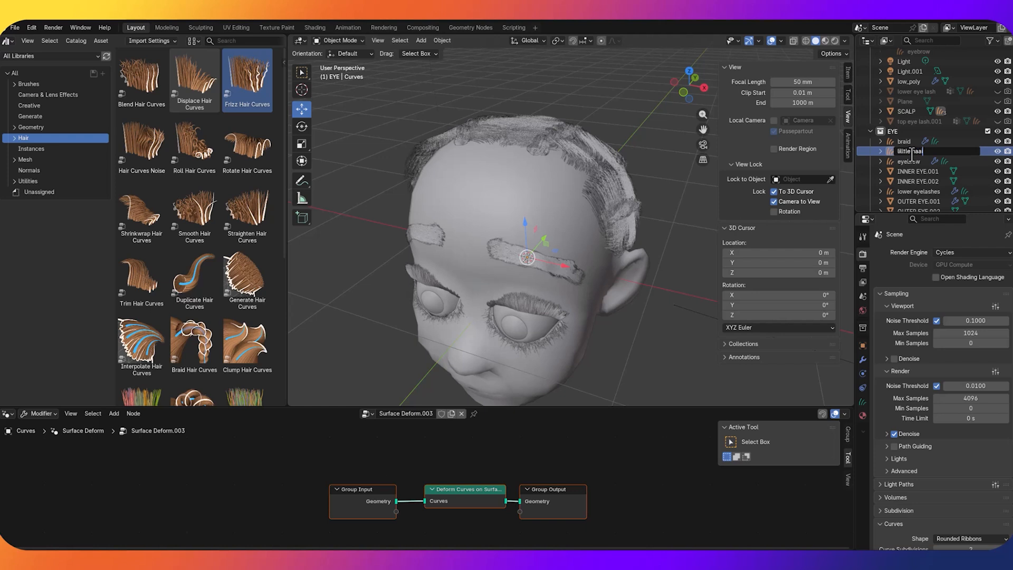
{"action": "key", "text": "Return"}
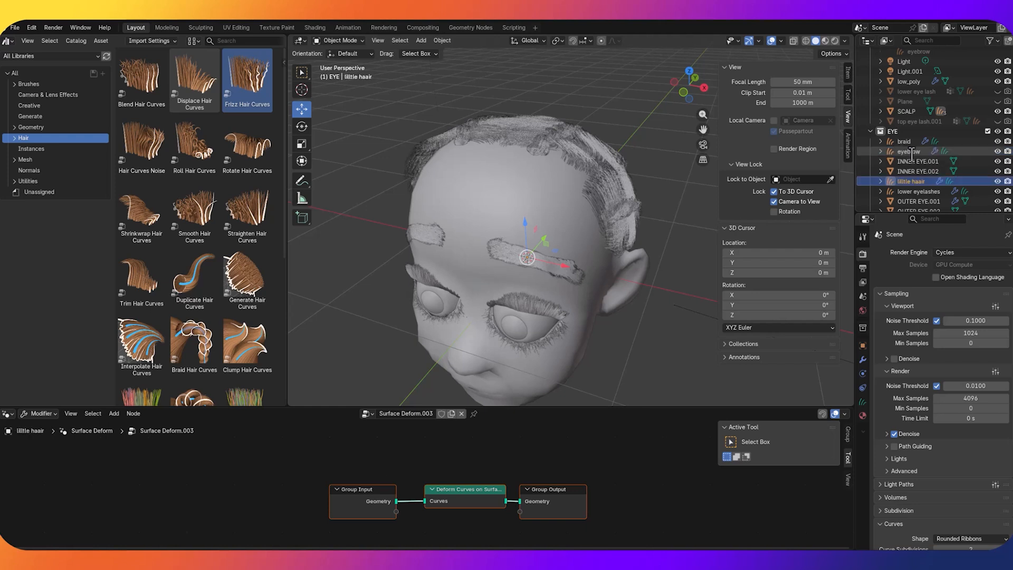
Switch the new hair curves to Sculpt Mode and compare the head's hairline with the reference photo
{"action": "left_click", "coordinate": [362, 40]}
{"action": "left_click", "coordinate": [350, 72]}
{"action": "scroll", "coordinate": [499, 149], "scroll_direction": "down", "scroll_amount": 3}
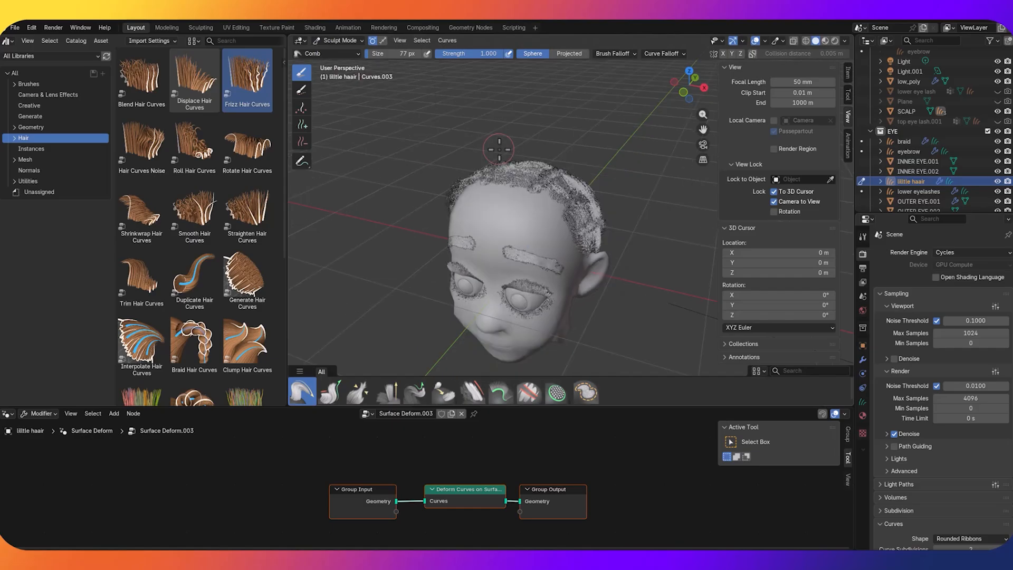
{"action": "scroll", "coordinate": [498, 153], "scroll_direction": "up", "scroll_amount": 5}
{"action": "middle_click_drag", "start_coordinate": [547, 185], "coordinate": [521, 193]}
{"action": "scroll", "coordinate": [531, 191], "scroll_direction": "down", "scroll_amount": 3}
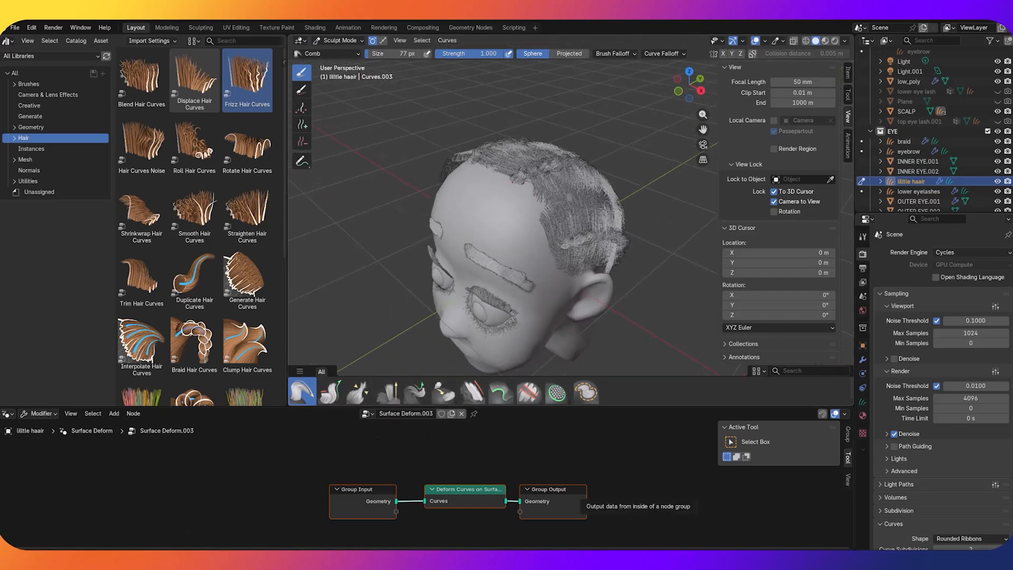
{"action": "key", "text": "alt+Tab"}
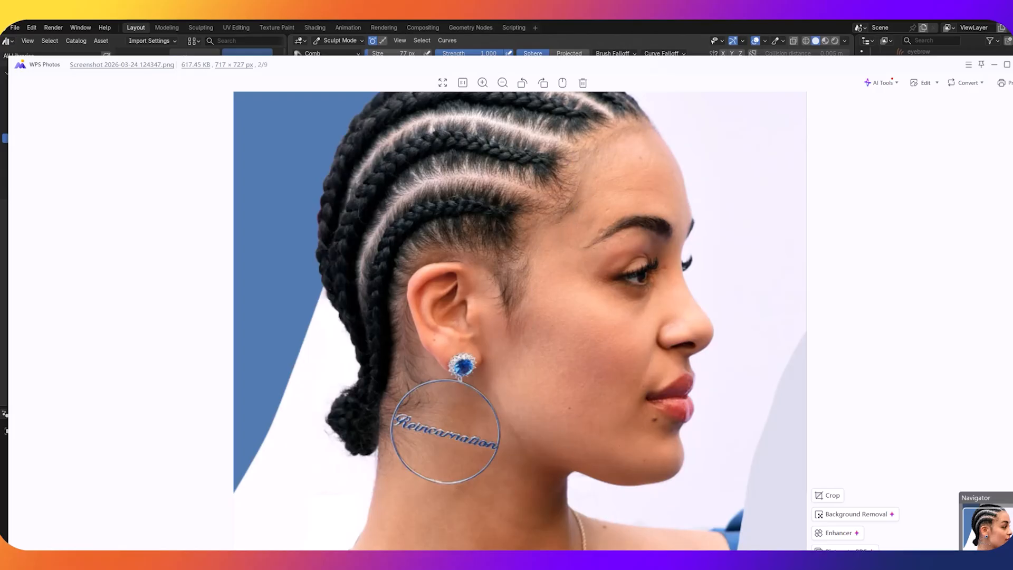
{"action": "left_click", "coordinate": [640, 546]}
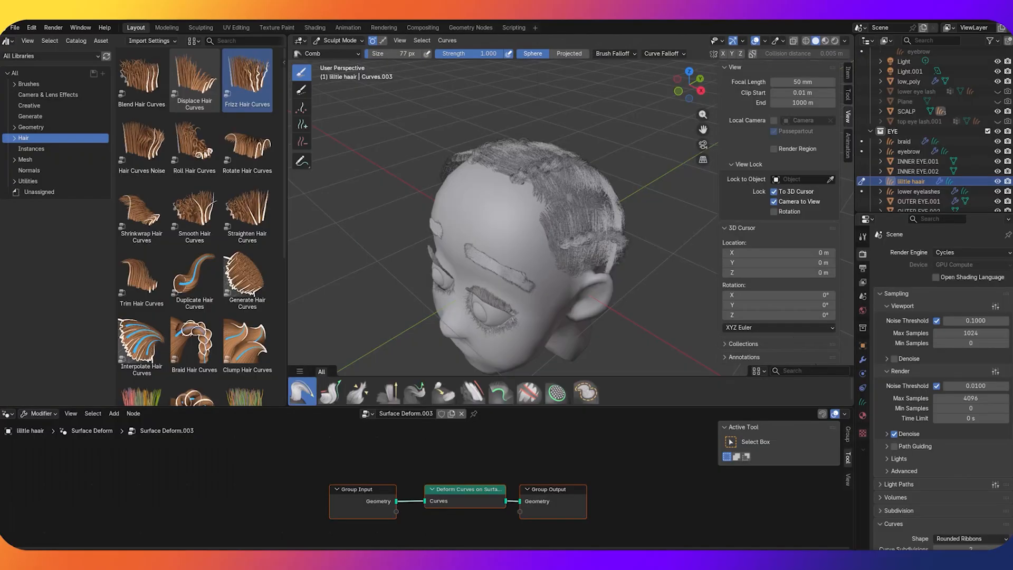
{"action": "middle_click_drag", "start_coordinate": [584, 305], "coordinate": [602, 190]}
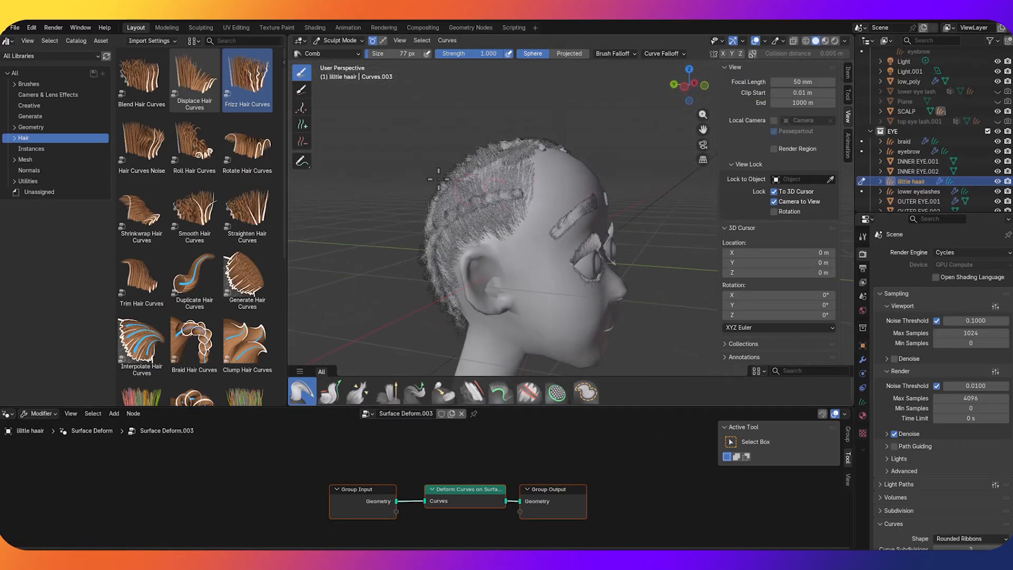
Adjust the Add brush's curve length and place one hair on the hairline above the temple
{"action": "left_click", "coordinate": [300, 126]}
{"action": "left_click", "coordinate": [591, 55]}
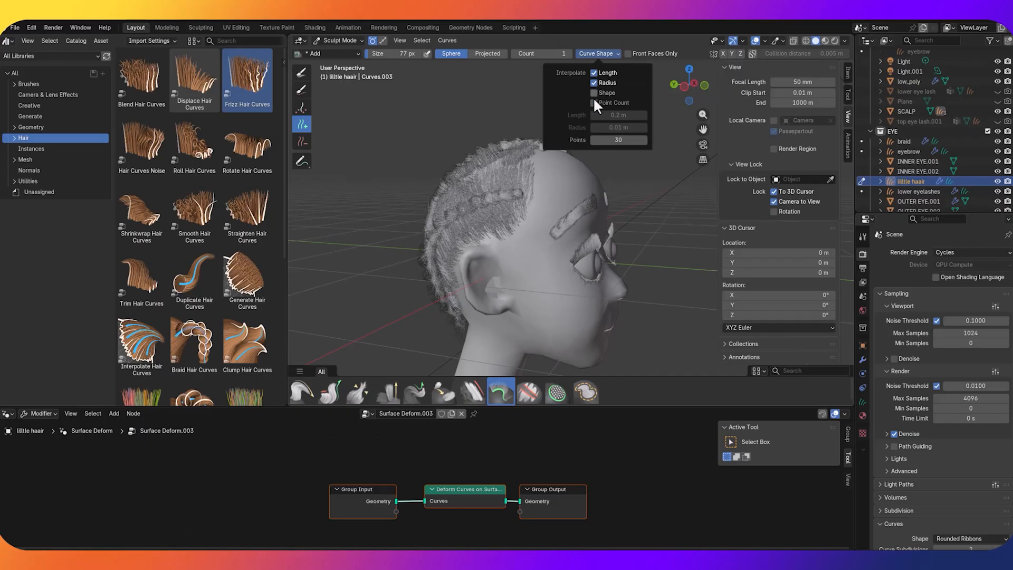
{"action": "left_click_drag", "start_coordinate": [620, 115], "coordinate": [606, 115]}
{"action": "left_click", "coordinate": [544, 182]}
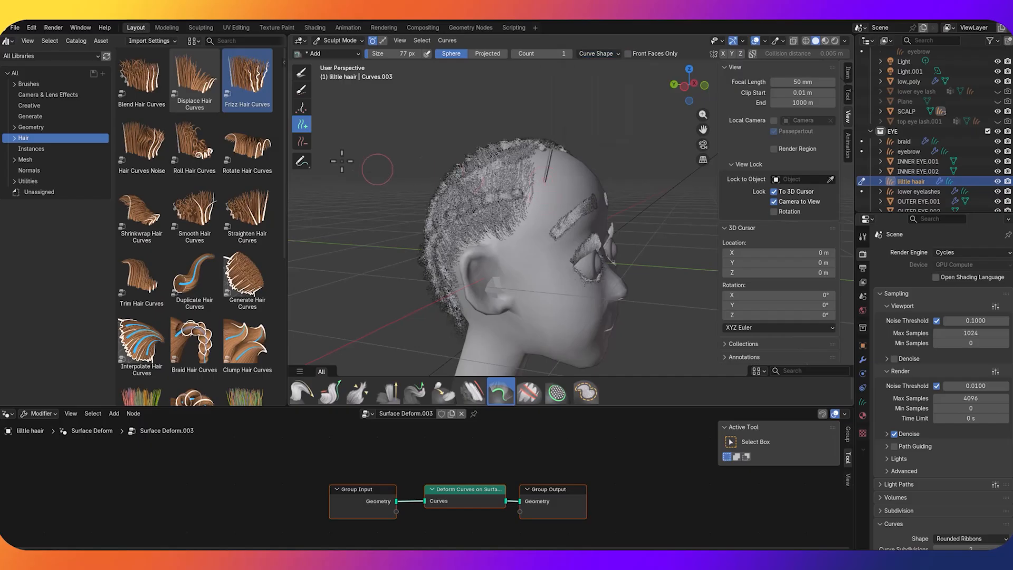
Comb the new hair down and back so it curves along the temple hairline
{"action": "left_click", "coordinate": [301, 392]}
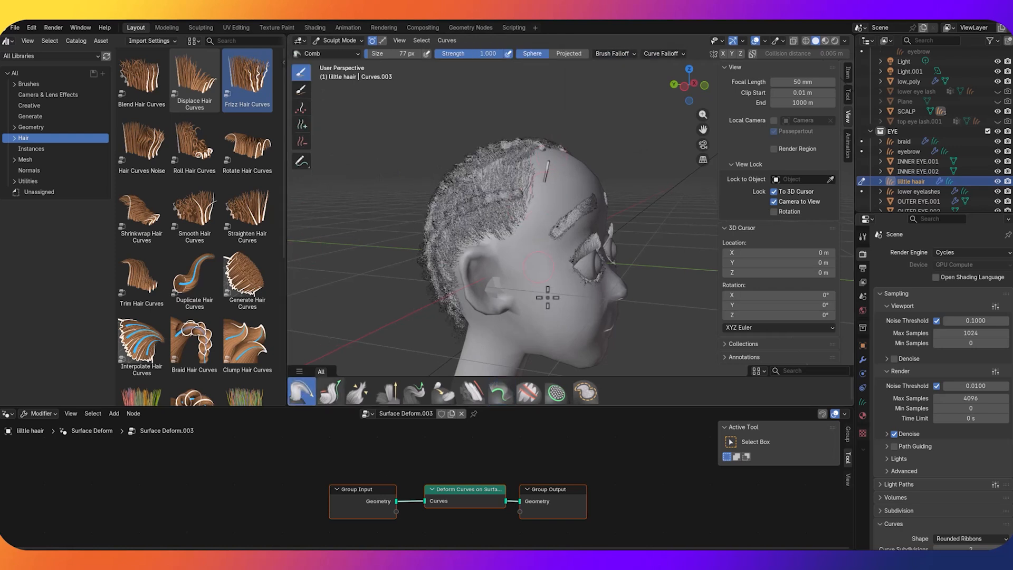
{"action": "left_click_drag", "start_coordinate": [547, 172], "coordinate": [543, 255]}
{"action": "left_click_drag", "start_coordinate": [538, 195], "coordinate": [511, 317]}
{"action": "left_click_drag", "start_coordinate": [543, 199], "coordinate": [524, 219]}
{"action": "left_click_drag", "start_coordinate": [546, 174], "coordinate": [522, 220]}
{"action": "scroll", "coordinate": [533, 238], "scroll_direction": "up", "scroll_amount": 3}
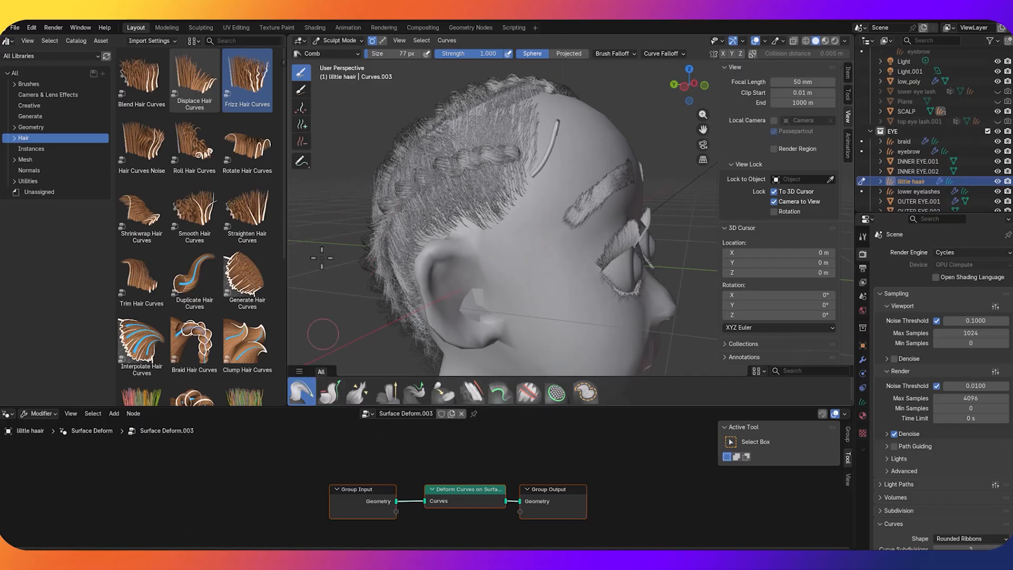
Add a second hair on the forehead side of the combed temple hair
{"action": "left_click", "coordinate": [302, 124]}
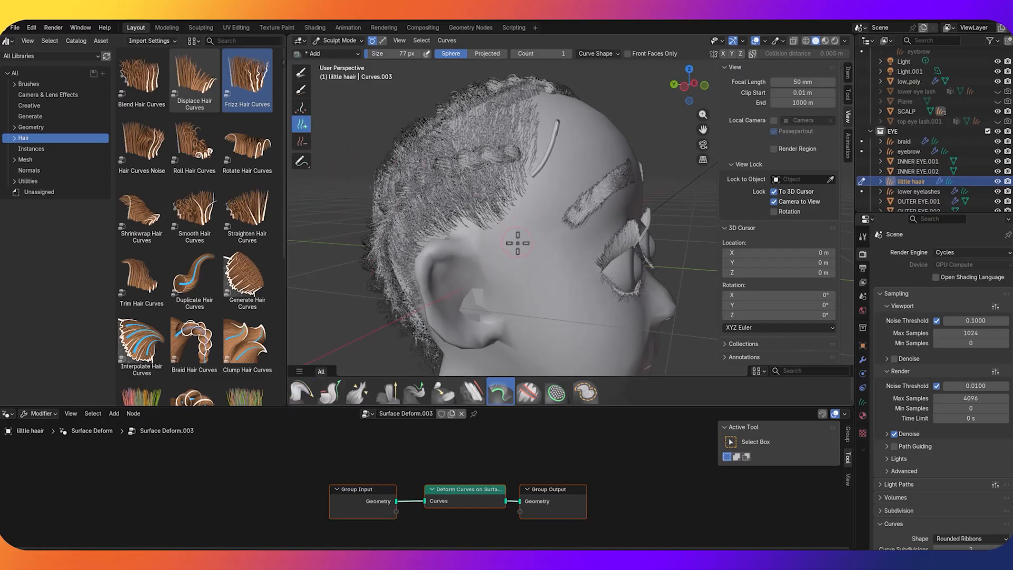
{"action": "left_click", "coordinate": [559, 149]}
{"action": "scroll", "coordinate": [554, 158], "scroll_direction": "down", "scroll_amount": 3}
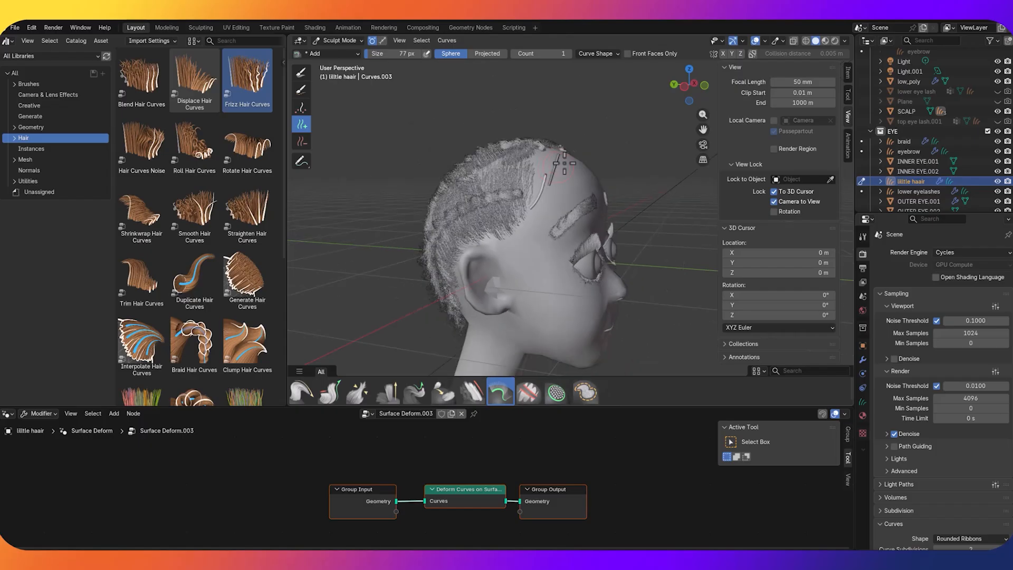
{"action": "middle_click_drag", "start_coordinate": [564, 163], "coordinate": [554, 215]}
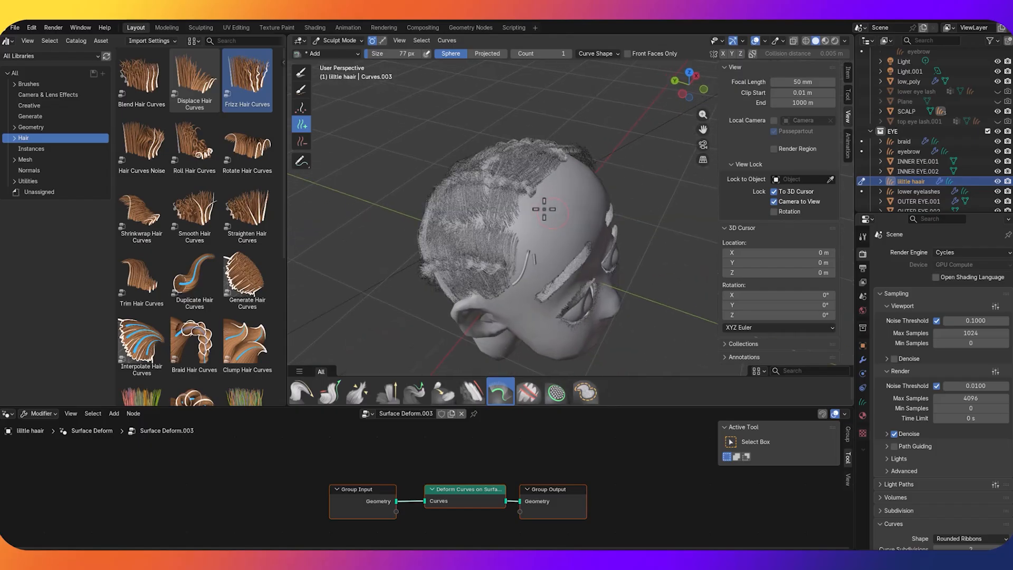
Add two hairs higher on the hairline and comb the hairs down toward the ear with a 124 px brush
{"action": "left_click", "coordinate": [525, 216]}
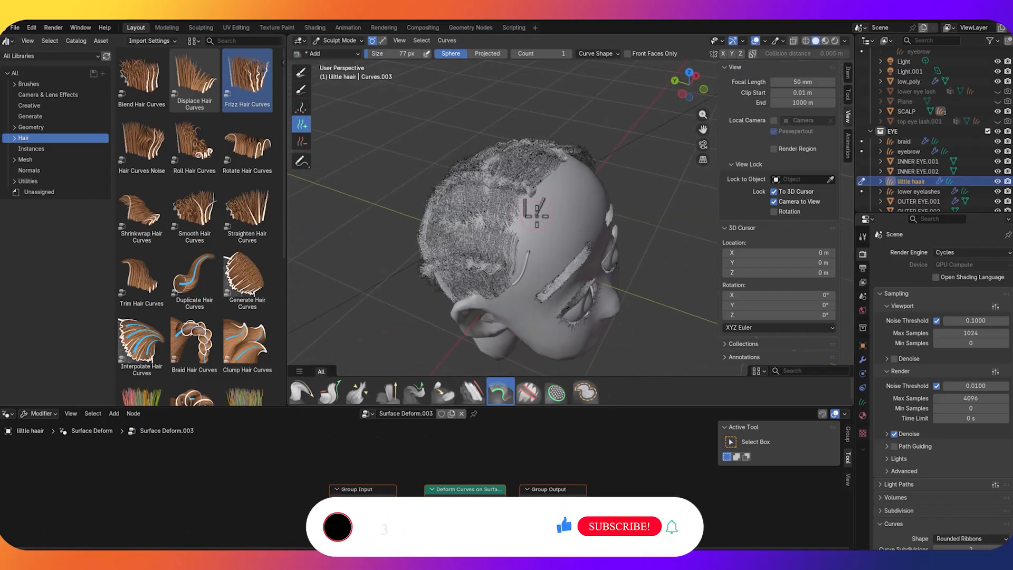
{"action": "left_click", "coordinate": [540, 218]}
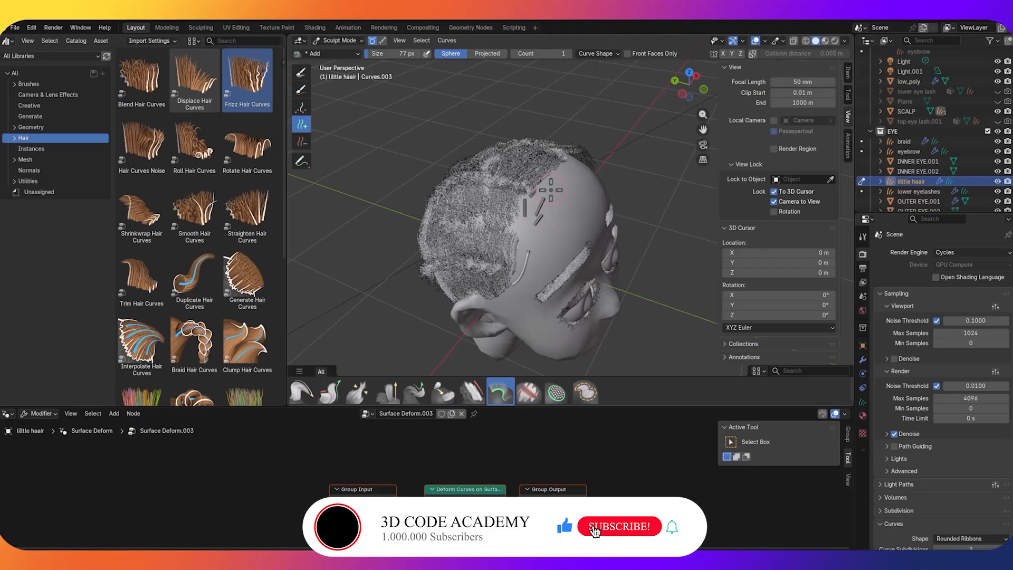
{"action": "left_click", "coordinate": [301, 393]}
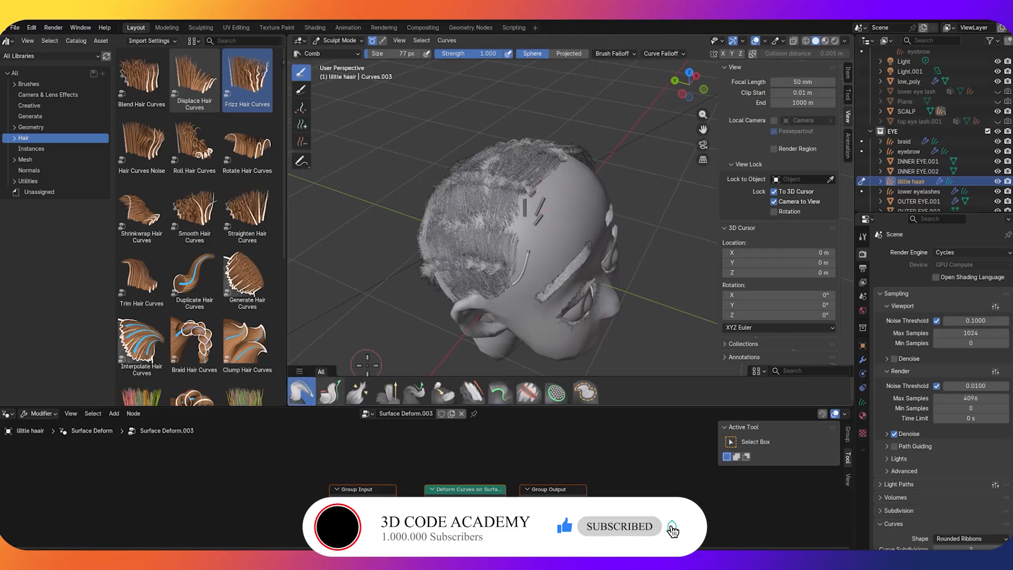
{"action": "key", "text": "f"}
{"action": "left_click", "coordinate": [538, 221]}
{"action": "mouse_move", "coordinate": [538, 221]}
{"action": "left_mouse_down"}
{"action": "mouse_move", "coordinate": [548, 239]}
{"action": "mouse_move", "coordinate": [514, 288]}
{"action": "mouse_move", "coordinate": [527, 245]}
{"action": "mouse_move", "coordinate": [506, 301]}
{"action": "mouse_move", "coordinate": [530, 232]}
{"action": "mouse_move", "coordinate": [514, 253]}
{"action": "mouse_move", "coordinate": [523, 243]}
{"action": "mouse_move", "coordinate": [519, 266]}
{"action": "mouse_move", "coordinate": [543, 242]}
{"action": "mouse_move", "coordinate": [543, 275]}
{"action": "mouse_move", "coordinate": [524, 294]}
{"action": "left_mouse_up"}
{"action": "key", "text": "bracketleft"}
{"action": "key", "text": "bracketleft"}
{"action": "key", "text": "bracketleft"}
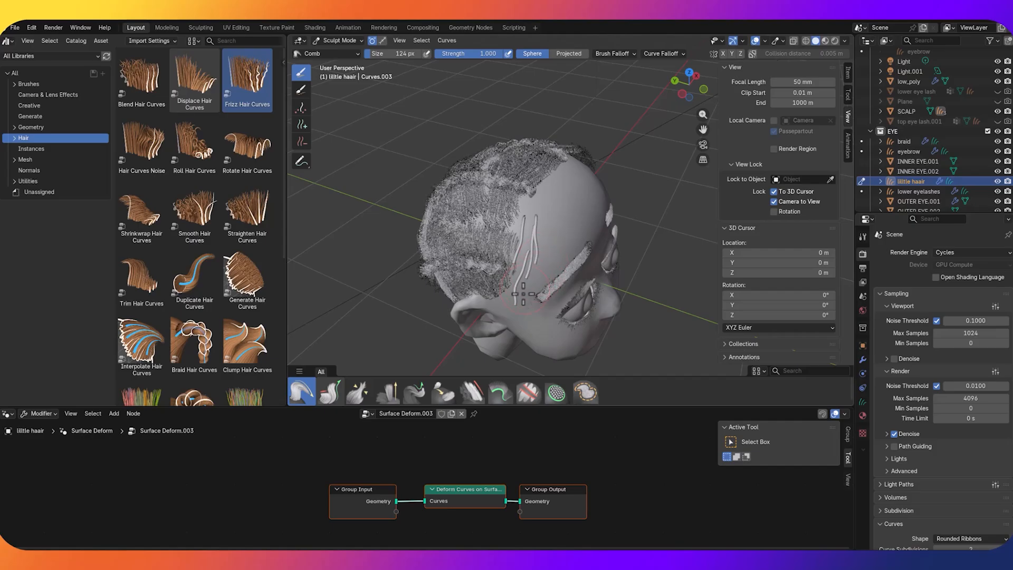
Undo the last combing strokes and the two hairs added higher on the hairline
{"action": "middle_click_drag", "start_coordinate": [554, 277], "coordinate": [563, 255]}
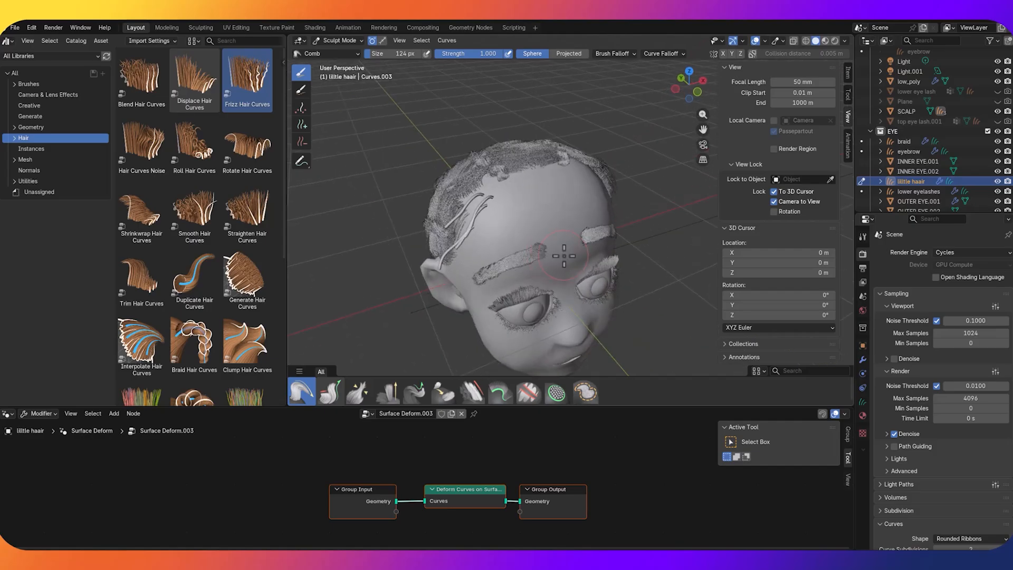
{"action": "key", "text": "ctrl+z"}
{"action": "key", "text": "ctrl+z"}
{"action": "key", "text": "ctrl+z"}
{"action": "key", "text": "ctrl+z"}
{"action": "key", "text": "ctrl+z"}
{"action": "key", "text": "ctrl+z"}
{"action": "key", "text": "ctrl+z"}
{"action": "key", "text": "ctrl+z"}
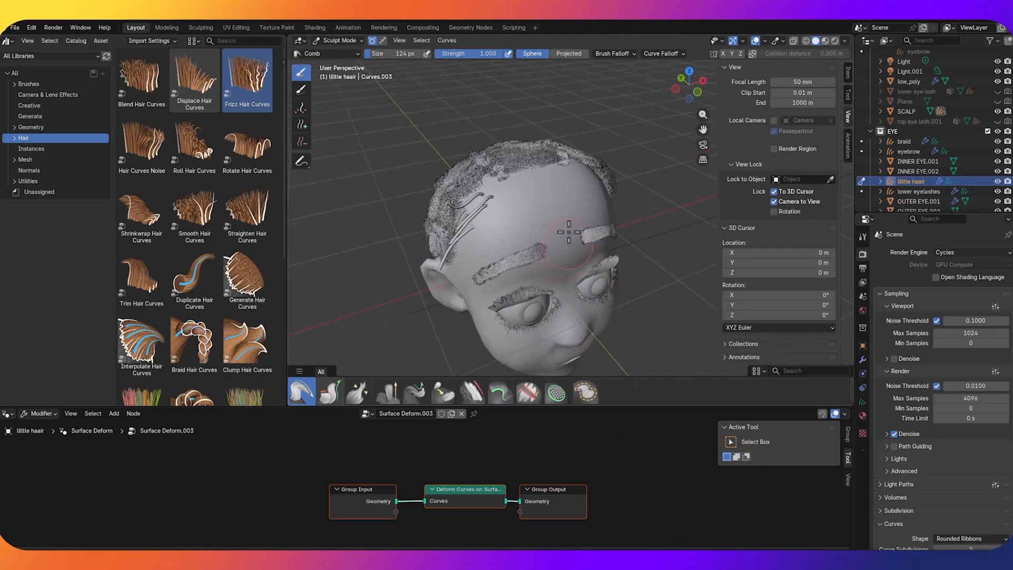
{"action": "key", "text": "ctrl+z"}
{"action": "key", "text": "ctrl+z"}
{"action": "key", "text": "ctrl+z"}
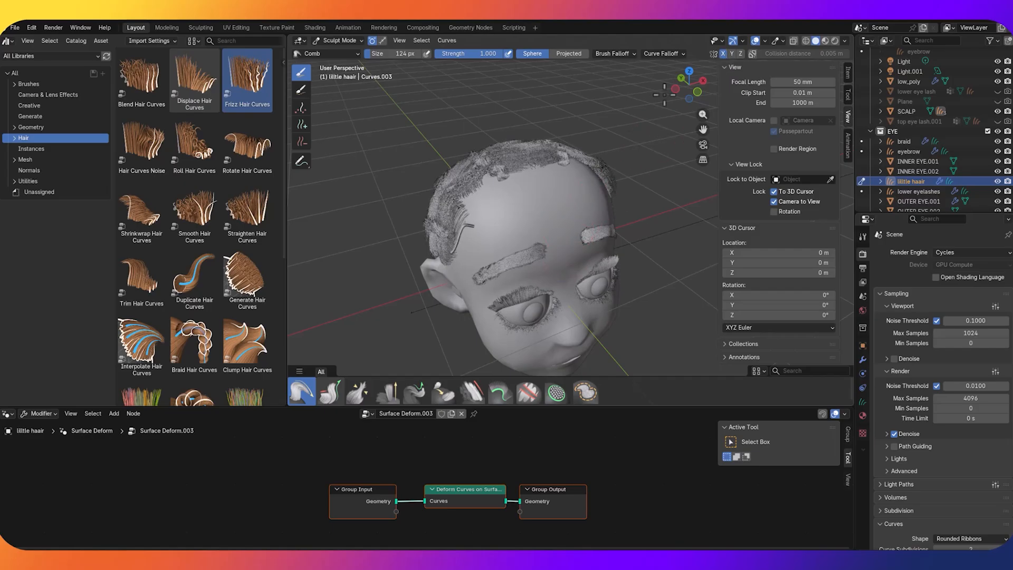
Add one hair above the temple hairs and another on the far side of the forehead
{"action": "middle_click_drag", "start_coordinate": [542, 197], "coordinate": [574, 167]}
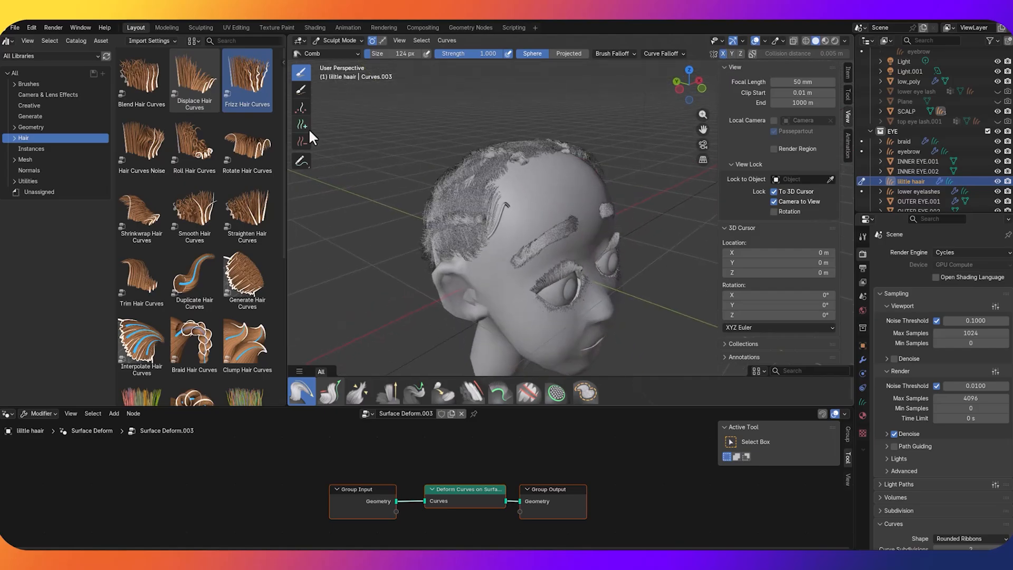
{"action": "left_click", "coordinate": [301, 124]}
{"action": "left_click", "coordinate": [495, 171]}
{"action": "left_click", "coordinate": [595, 167]}
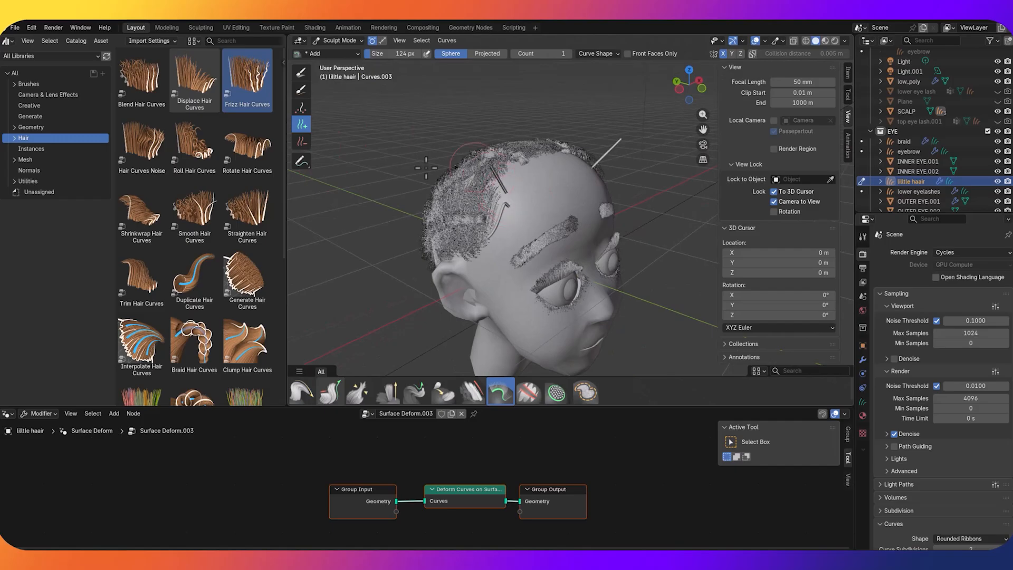
Comb the new temple hair and the far-side forehead hair down along the face with the 124 px brush
{"action": "left_click", "coordinate": [300, 391]}
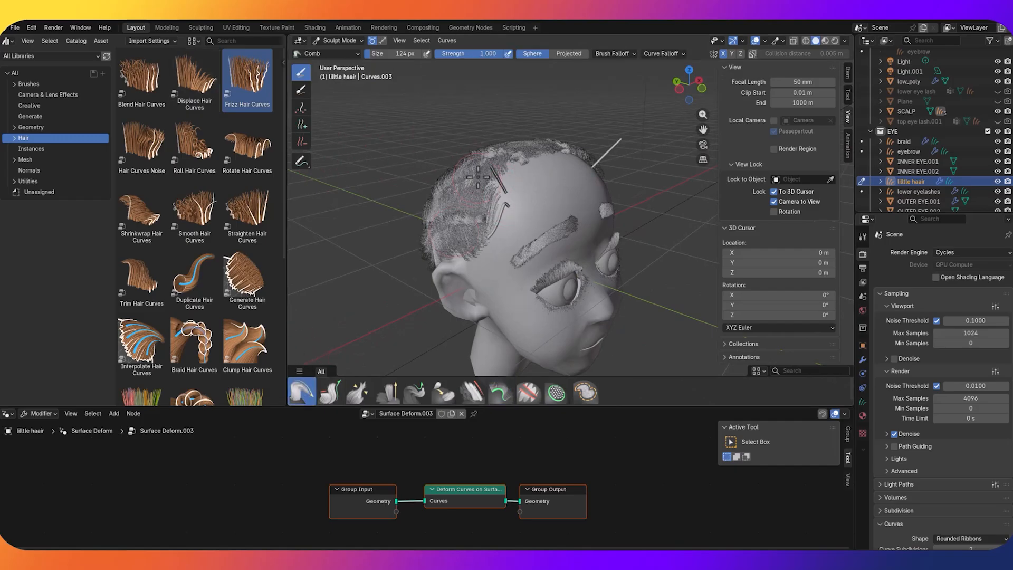
{"action": "left_click_drag", "start_coordinate": [488, 166], "coordinate": [467, 253]}
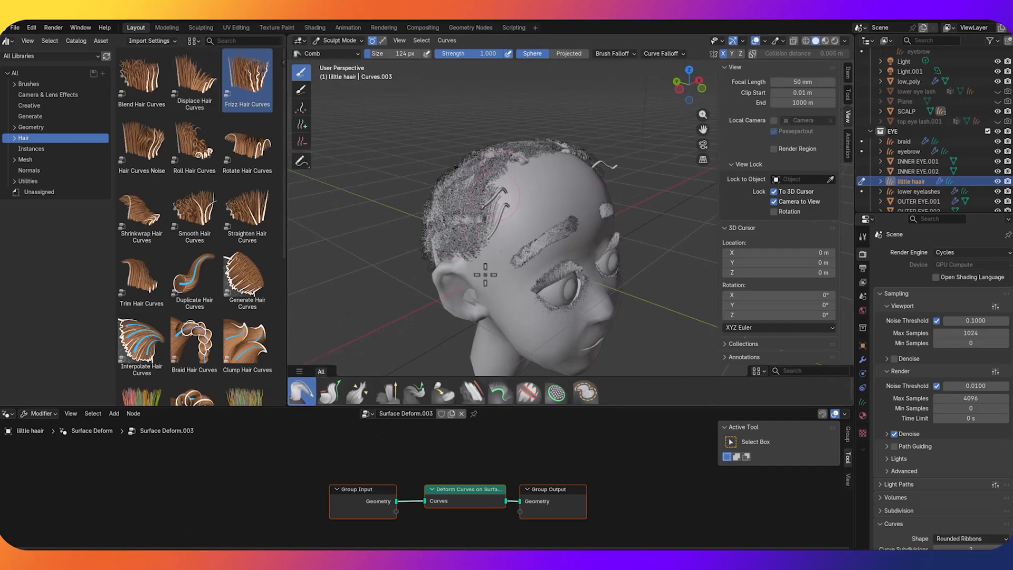
{"action": "mouse_move", "coordinate": [495, 203]}
{"action": "left_mouse_down"}
{"action": "mouse_move", "coordinate": [494, 246]}
{"action": "mouse_move", "coordinate": [494, 202]}
{"action": "mouse_move", "coordinate": [484, 240]}
{"action": "mouse_move", "coordinate": [493, 268]}
{"action": "left_mouse_up"}
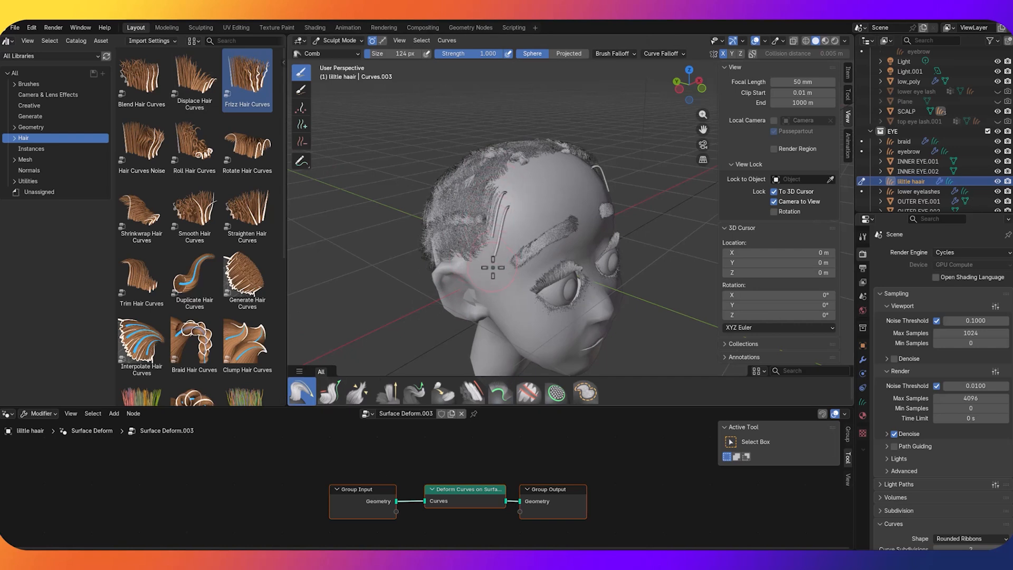
Reduce the brush size to 80 px and add several single hairs along the front hairline above the forehead
{"action": "key", "text": "bracketleft"}
{"action": "key", "text": "bracketleft"}
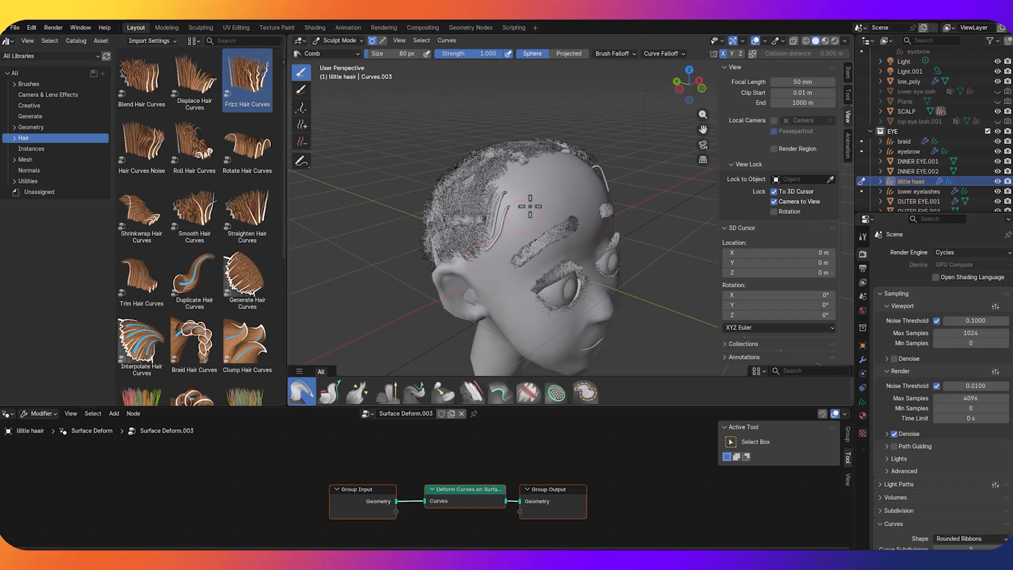
{"action": "middle_click_drag", "start_coordinate": [533, 191], "coordinate": [494, 212]}
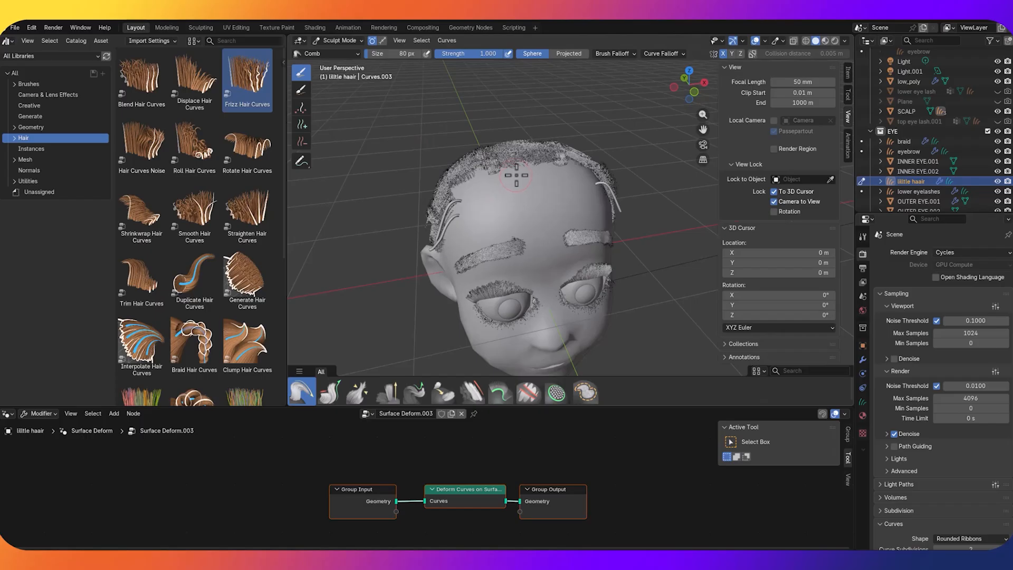
{"action": "mouse_move", "coordinate": [487, 184]}
{"action": "middle_mouse_down"}
{"action": "mouse_move", "coordinate": [538, 185]}
{"action": "mouse_move", "coordinate": [525, 180]}
{"action": "middle_mouse_up"}
{"action": "left_click", "coordinate": [301, 125]}
{"action": "left_click", "coordinate": [525, 180]}
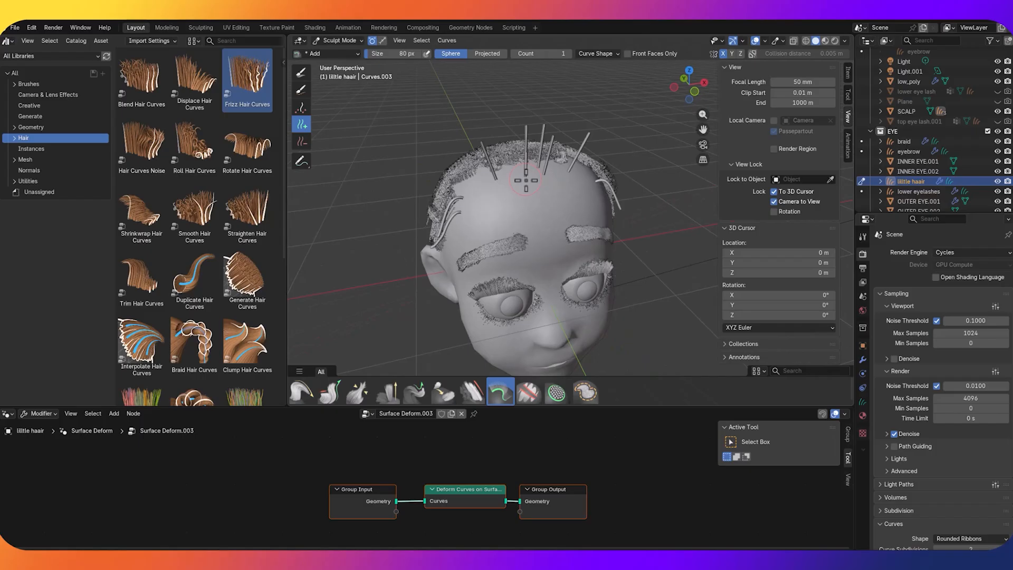
Comb the front hairline hairs down onto the forehead and sweep them sideways toward the temples
{"action": "left_click", "coordinate": [301, 391]}
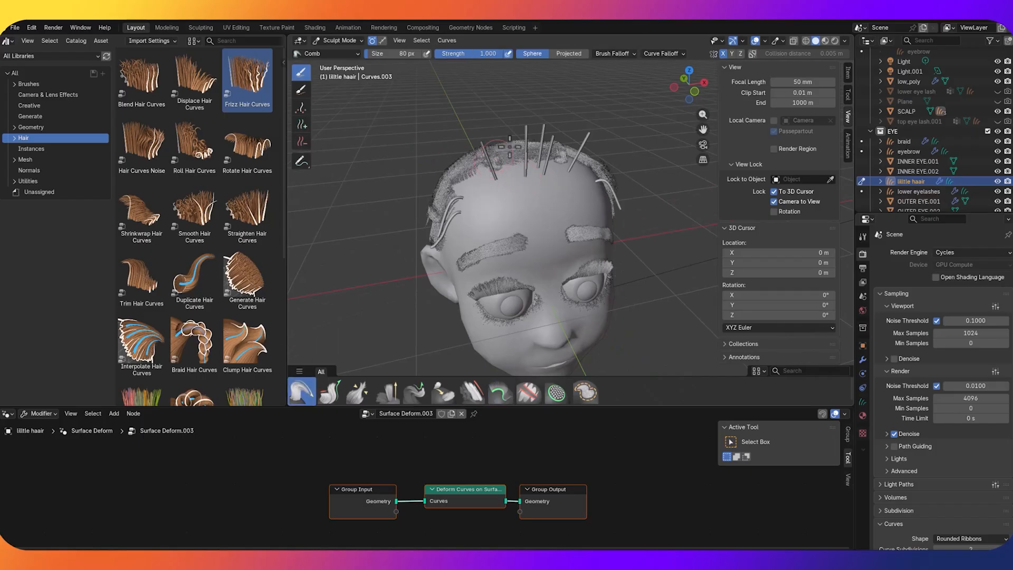
{"action": "left_click_drag", "start_coordinate": [522, 174], "coordinate": [526, 207]}
{"action": "mouse_move", "coordinate": [526, 150]}
{"action": "left_mouse_down"}
{"action": "mouse_move", "coordinate": [525, 207]}
{"action": "mouse_move", "coordinate": [519, 153]}
{"action": "mouse_move", "coordinate": [494, 214]}
{"action": "left_mouse_up"}
{"action": "left_click_drag", "start_coordinate": [511, 170], "coordinate": [493, 244]}
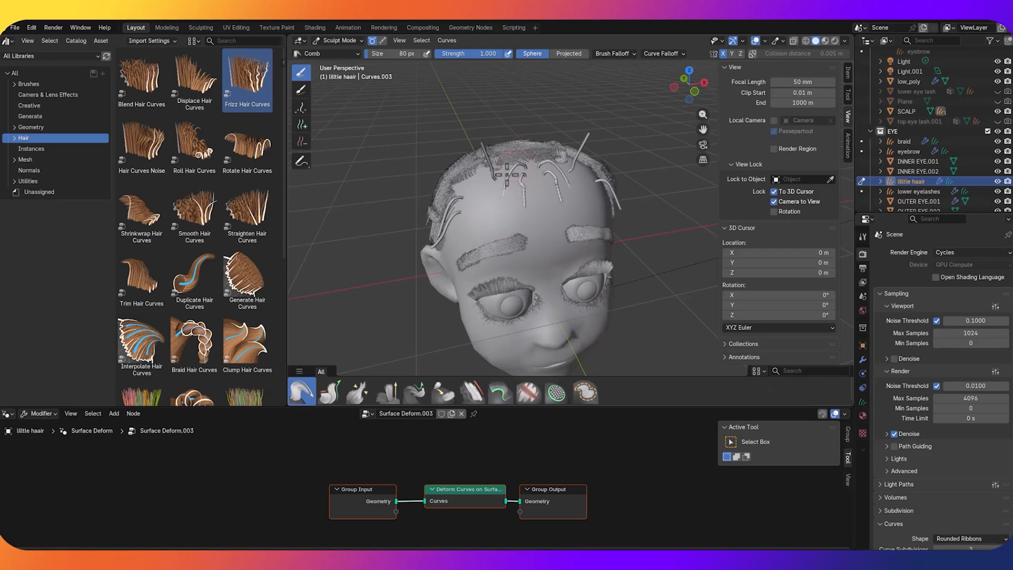
{"action": "left_click_drag", "start_coordinate": [510, 170], "coordinate": [471, 221]}
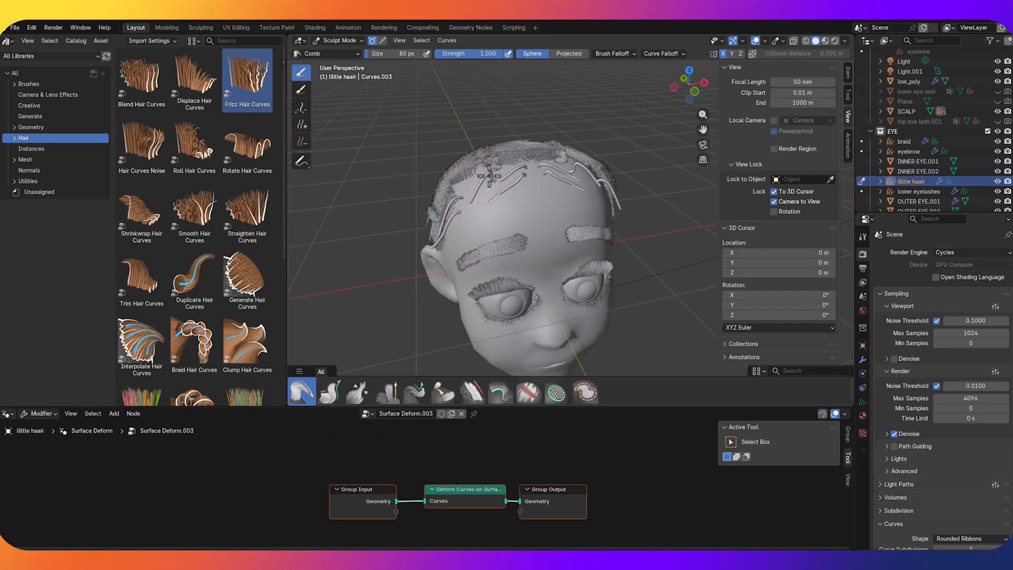
{"action": "mouse_move", "coordinate": [477, 185]}
{"action": "left_mouse_down"}
{"action": "mouse_move", "coordinate": [454, 243]}
{"action": "mouse_move", "coordinate": [464, 233]}
{"action": "left_mouse_up"}
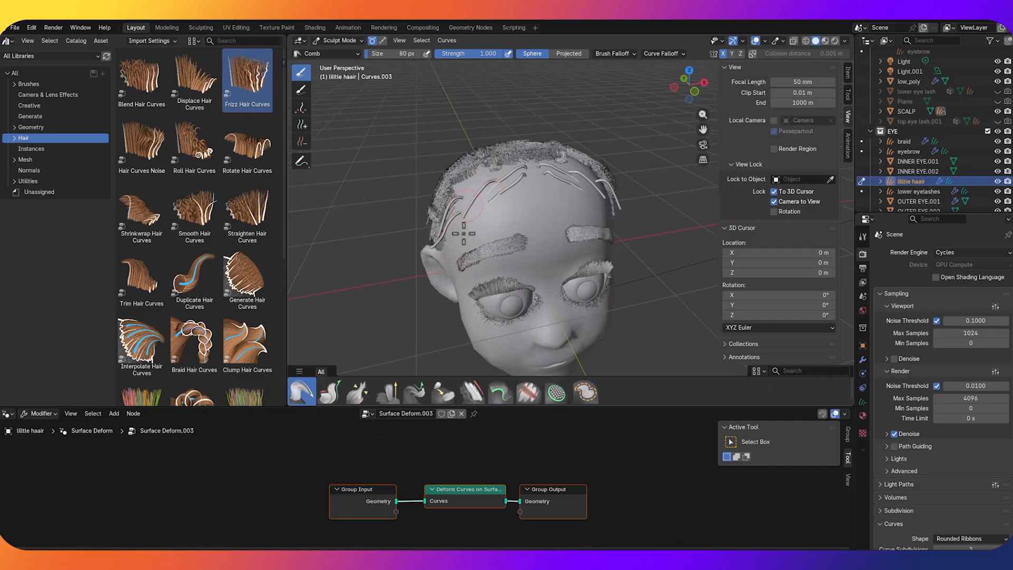
Comb the temple hairs back and down so they follow the edge of the hairline
{"action": "middle_click_drag", "start_coordinate": [500, 212], "coordinate": [524, 167]}
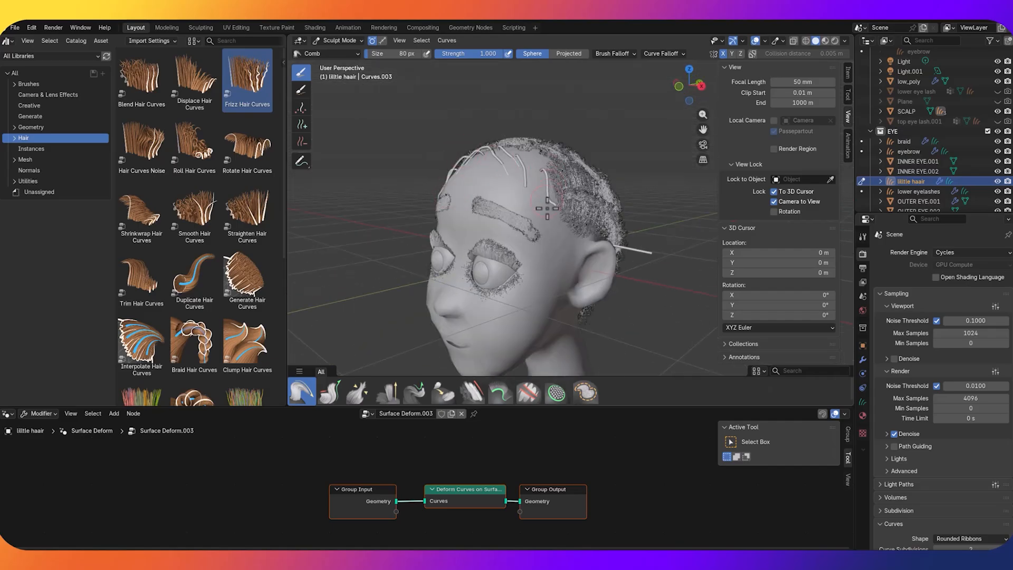
{"action": "mouse_move", "coordinate": [543, 208]}
{"action": "middle_mouse_down"}
{"action": "mouse_move", "coordinate": [584, 267]}
{"action": "mouse_move", "coordinate": [594, 232]}
{"action": "mouse_move", "coordinate": [607, 245]}
{"action": "mouse_move", "coordinate": [618, 239]}
{"action": "middle_mouse_up"}
{"action": "scroll", "coordinate": [568, 222], "scroll_direction": "up", "scroll_amount": 3}
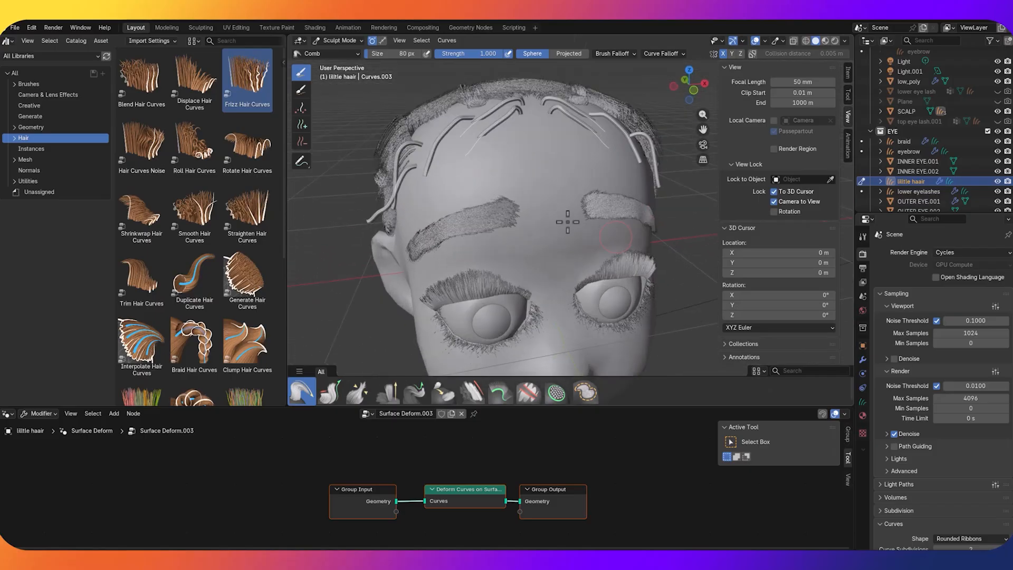
{"action": "mouse_move", "coordinate": [417, 149]}
{"action": "left_mouse_down"}
{"action": "mouse_move", "coordinate": [398, 158]}
{"action": "mouse_move", "coordinate": [409, 141]}
{"action": "mouse_move", "coordinate": [403, 154]}
{"action": "left_mouse_up"}
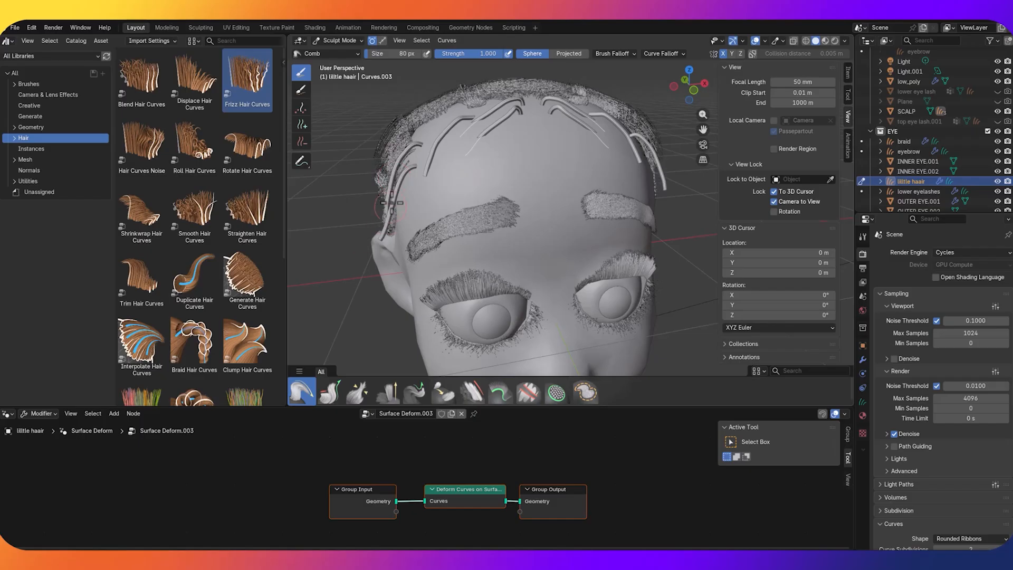
Add short hairs on the side of the head, in front of and just above the ear
{"action": "scroll", "coordinate": [467, 235], "scroll_direction": "down", "scroll_amount": 5}
{"action": "middle_click_drag", "start_coordinate": [595, 273], "coordinate": [589, 237]}
{"action": "mouse_move", "coordinate": [587, 237]}
{"action": "left_mouse_down"}
{"action": "mouse_move", "coordinate": [579, 248]}
{"action": "mouse_move", "coordinate": [576, 232]}
{"action": "mouse_move", "coordinate": [572, 241]}
{"action": "left_mouse_up"}
{"action": "mouse_move", "coordinate": [566, 305]}
{"action": "left_mouse_down"}
{"action": "mouse_move", "coordinate": [580, 248]}
{"action": "mouse_move", "coordinate": [567, 287]}
{"action": "mouse_move", "coordinate": [573, 247]}
{"action": "mouse_move", "coordinate": [565, 280]}
{"action": "mouse_move", "coordinate": [550, 280]}
{"action": "left_mouse_up"}
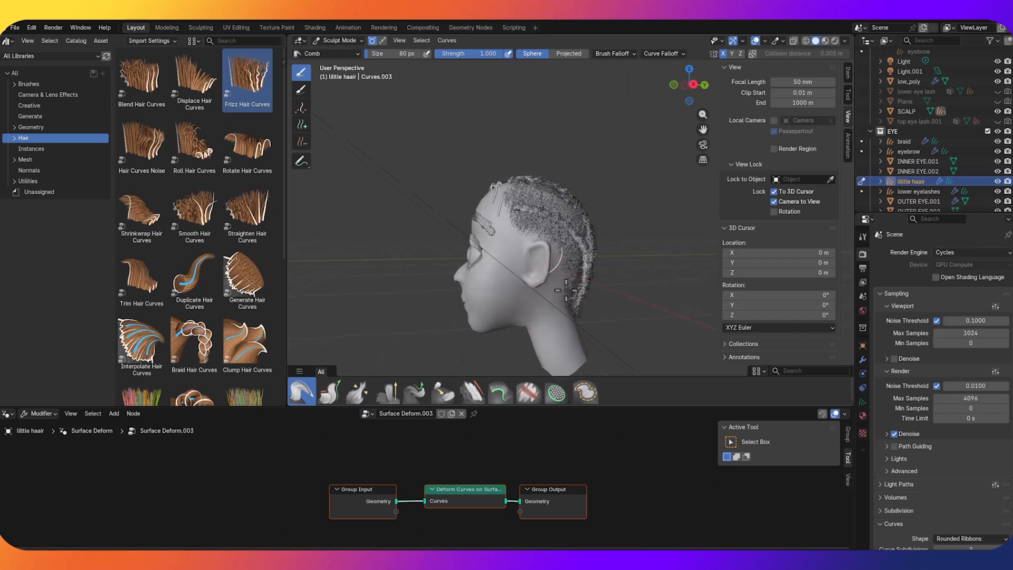
{"action": "scroll", "coordinate": [570, 288], "scroll_direction": "up", "scroll_amount": 3}
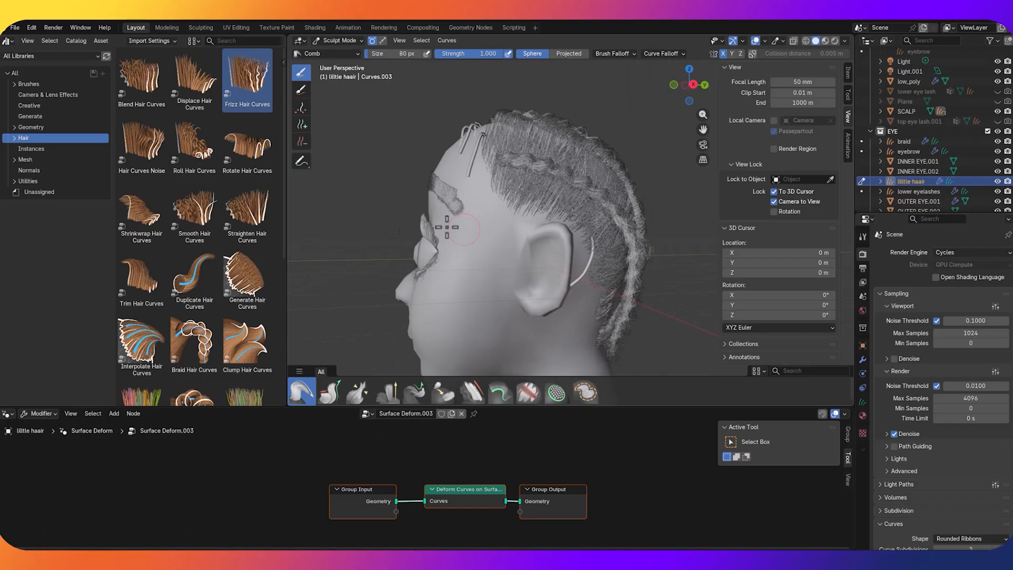
{"action": "left_click", "coordinate": [302, 125]}
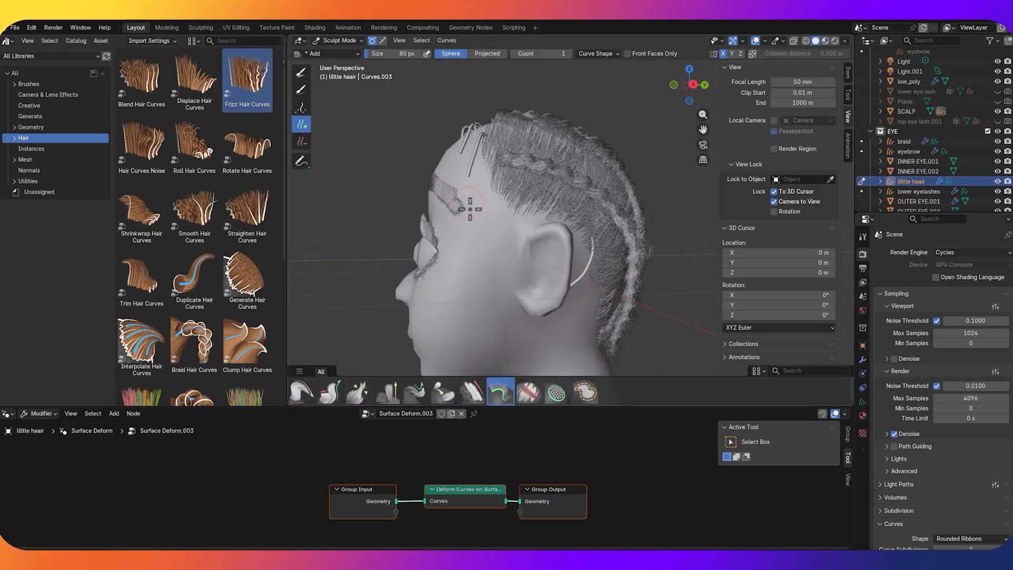
{"action": "left_click", "coordinate": [524, 215]}
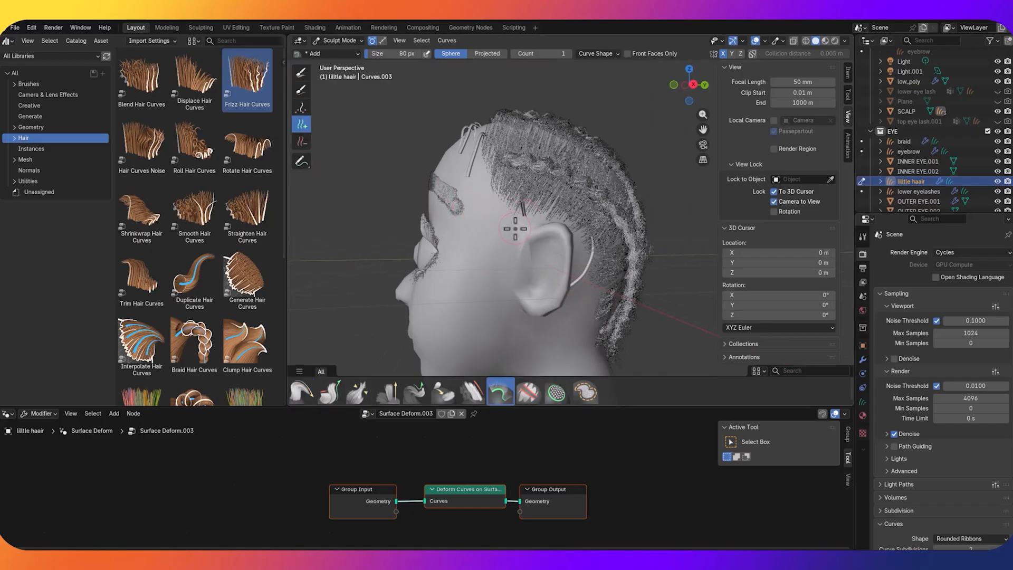
Enlarge the Comb brush to 145 px and comb the hairs in front of the ear downward as sideburn strands
{"action": "left_click", "coordinate": [302, 393]}
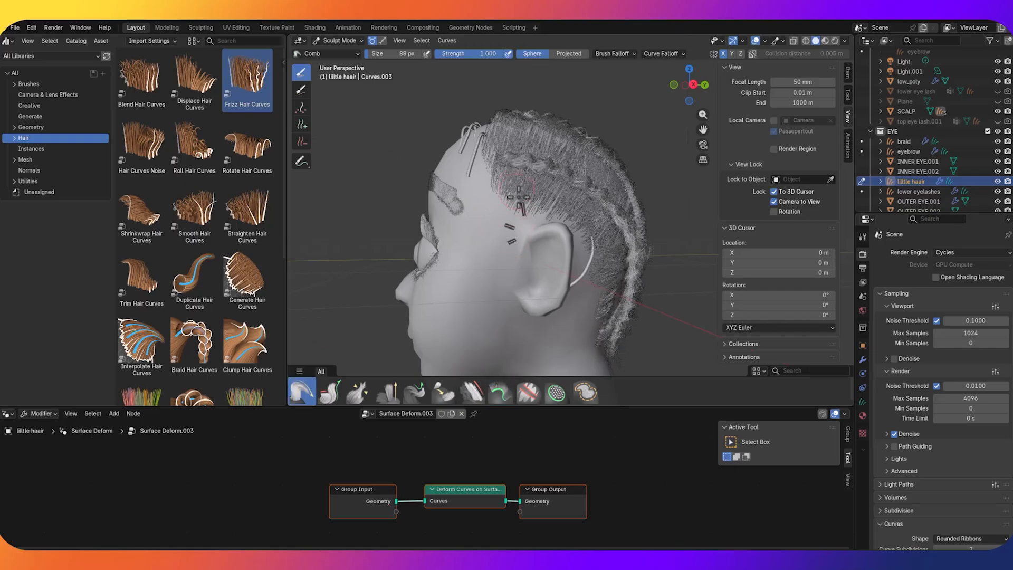
{"action": "key", "text": "f"}
{"action": "left_click", "coordinate": [493, 273]}
{"action": "mouse_move", "coordinate": [493, 273]}
{"action": "left_mouse_down"}
{"action": "mouse_move", "coordinate": [501, 226]}
{"action": "mouse_move", "coordinate": [510, 233]}
{"action": "mouse_move", "coordinate": [505, 311]}
{"action": "left_mouse_up"}
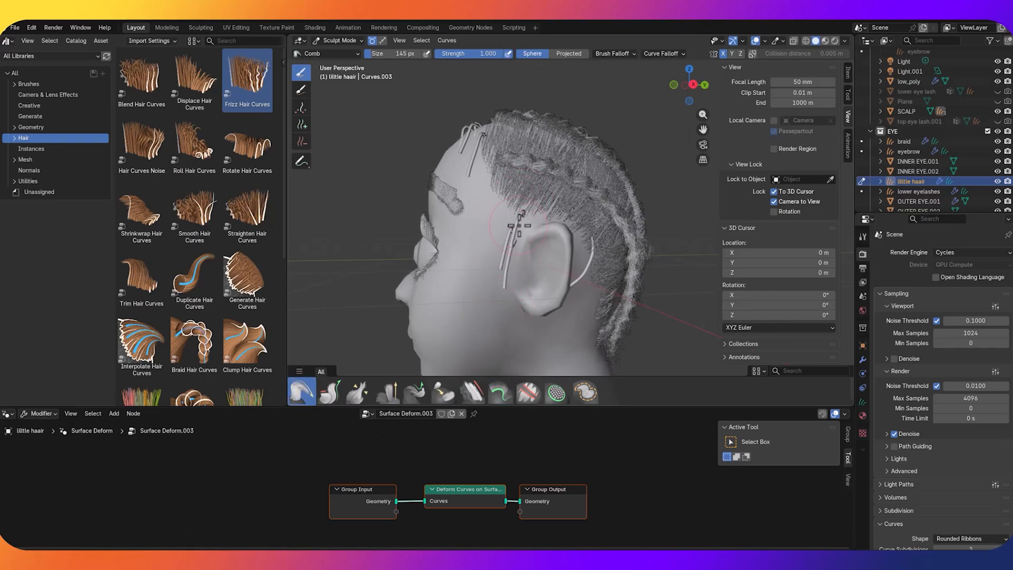
{"action": "left_click_drag", "start_coordinate": [516, 226], "coordinate": [596, 232]}
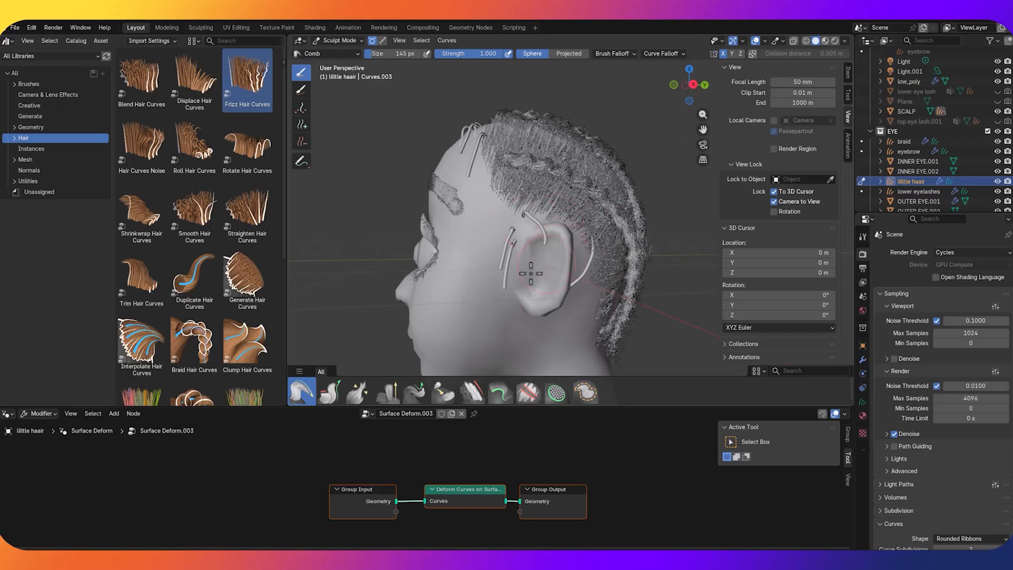
{"action": "left_click_drag", "start_coordinate": [535, 234], "coordinate": [481, 301]}
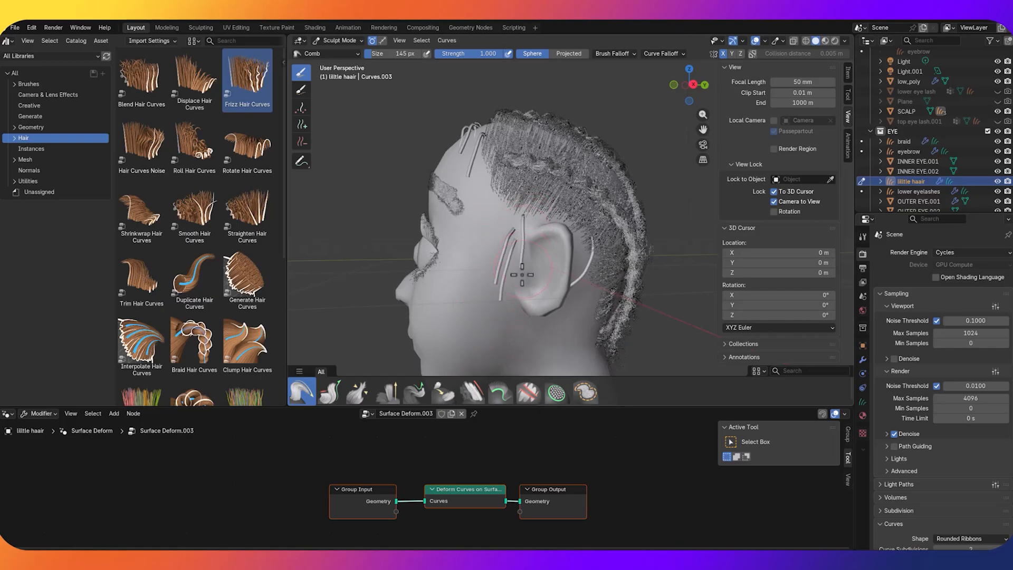
Comb the hairs beside the ear closer to the head, checking them from the front and the side
{"action": "left_click", "coordinate": [331, 390]}
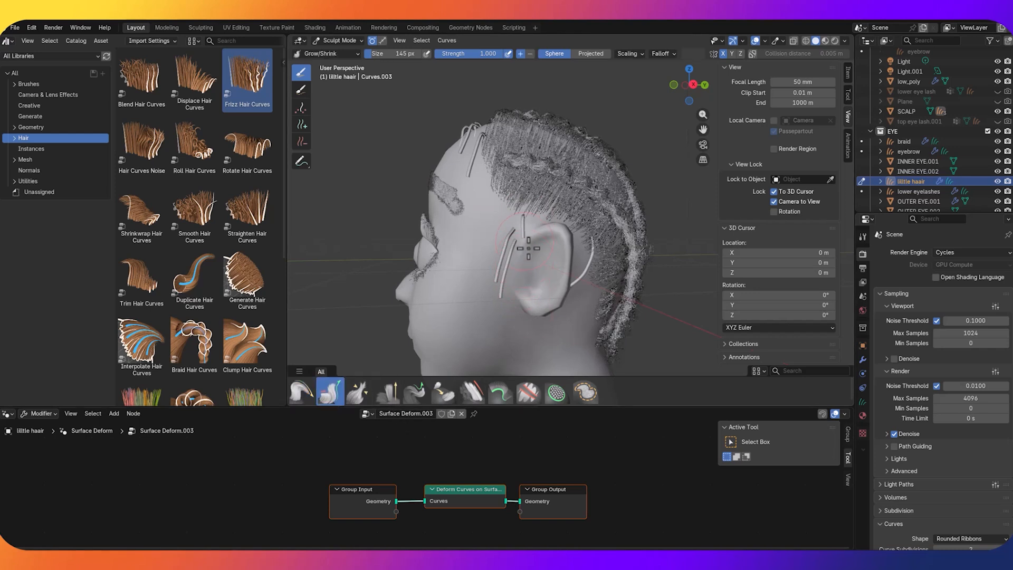
{"action": "middle_click_drag", "start_coordinate": [558, 295], "coordinate": [590, 284]}
{"action": "scroll", "coordinate": [588, 282], "scroll_direction": "up", "scroll_amount": 2}
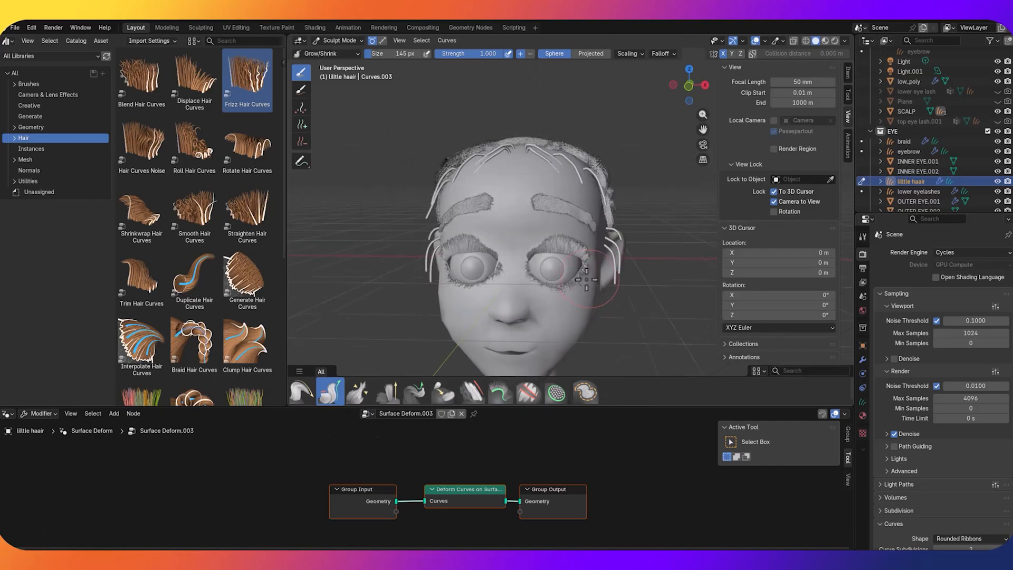
{"action": "left_click", "coordinate": [301, 392]}
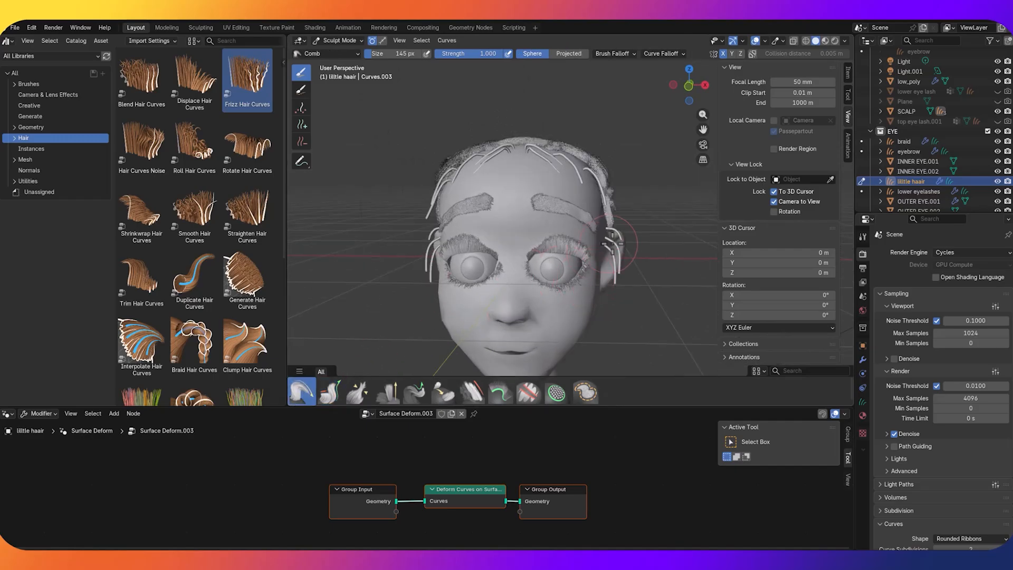
{"action": "mouse_move", "coordinate": [595, 288]}
{"action": "left_mouse_down"}
{"action": "mouse_move", "coordinate": [612, 240]}
{"action": "mouse_move", "coordinate": [606, 285]}
{"action": "mouse_move", "coordinate": [628, 248]}
{"action": "mouse_move", "coordinate": [611, 260]}
{"action": "left_mouse_up"}
{"action": "middle_click_drag", "start_coordinate": [617, 296], "coordinate": [528, 295]}
{"action": "middle_click_drag", "start_coordinate": [514, 258], "coordinate": [475, 245]}
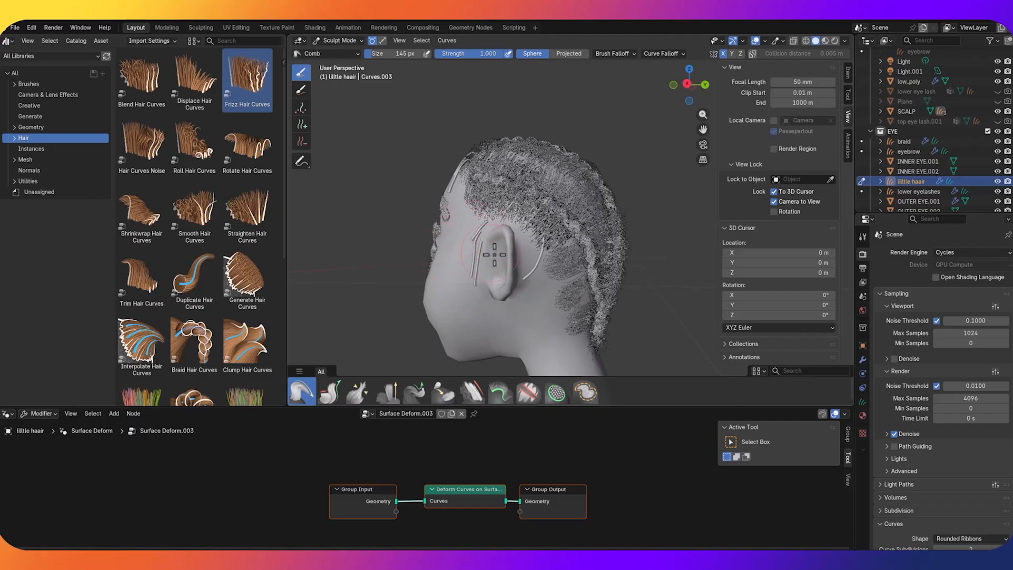
{"action": "middle_click_drag", "start_coordinate": [494, 255], "coordinate": [501, 401]}
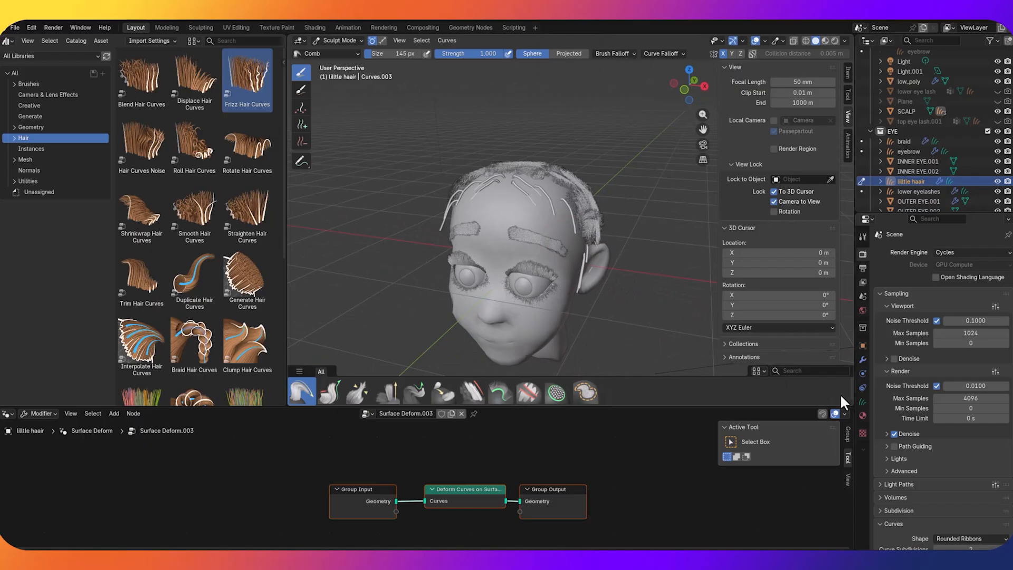
Add a Geometry Nodes modifier with a new node group named "face hair" and place it above Surface Deform
{"action": "left_click", "coordinate": [862, 359]}
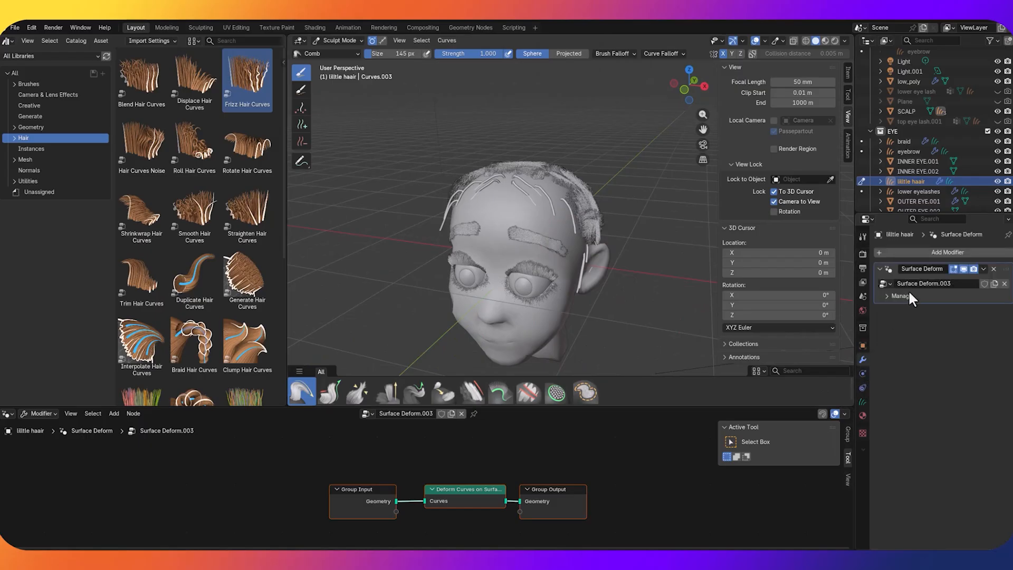
{"action": "left_click", "coordinate": [938, 250]}
{"action": "left_click", "coordinate": [926, 251]}
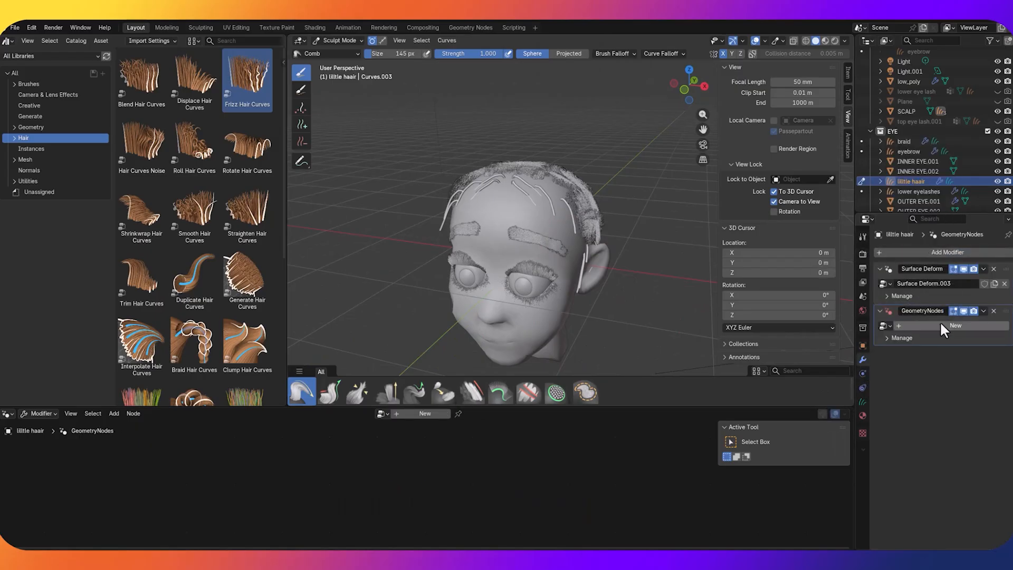
{"action": "left_click", "coordinate": [940, 321]}
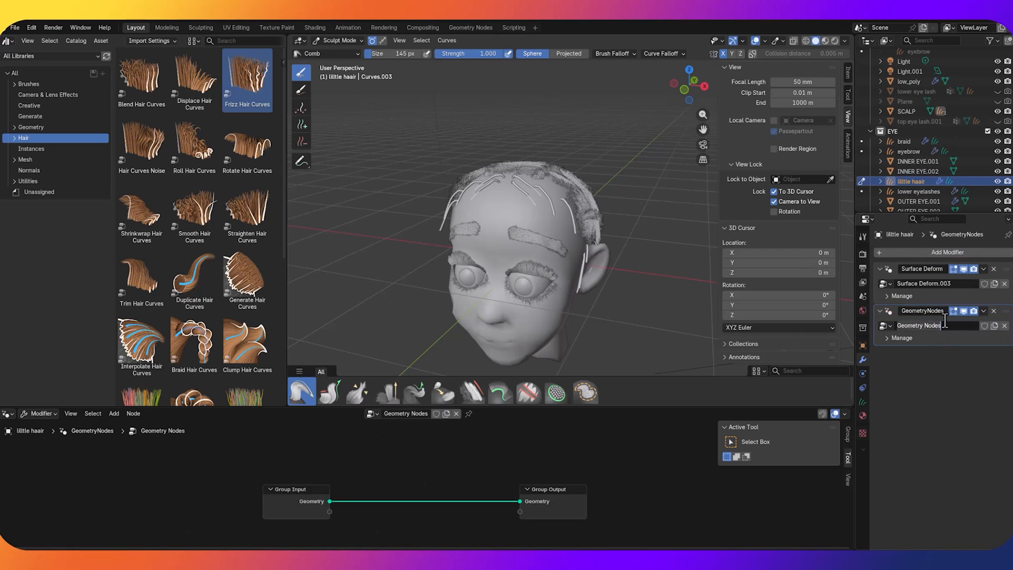
{"action": "type", "text": "face hair"}
{"action": "key", "text": "Return"}
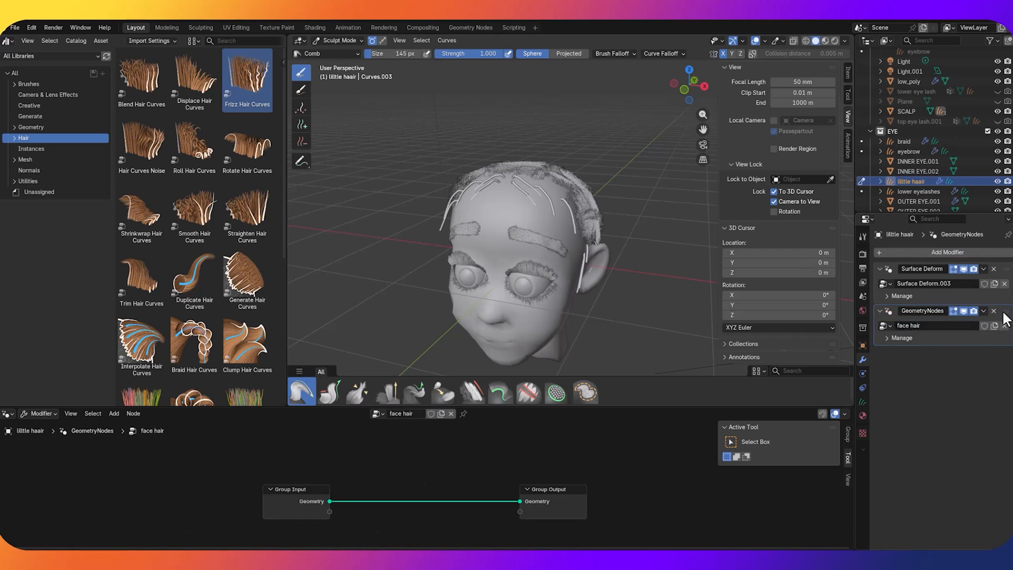
{"action": "left_click_drag", "start_coordinate": [1005, 311], "coordinate": [1005, 271]}
Insert the Set Hair Curve Profile asset between Group Input and Group Output in the face hair node group
{"action": "scroll", "coordinate": [528, 260], "scroll_direction": "up", "scroll_amount": 6}
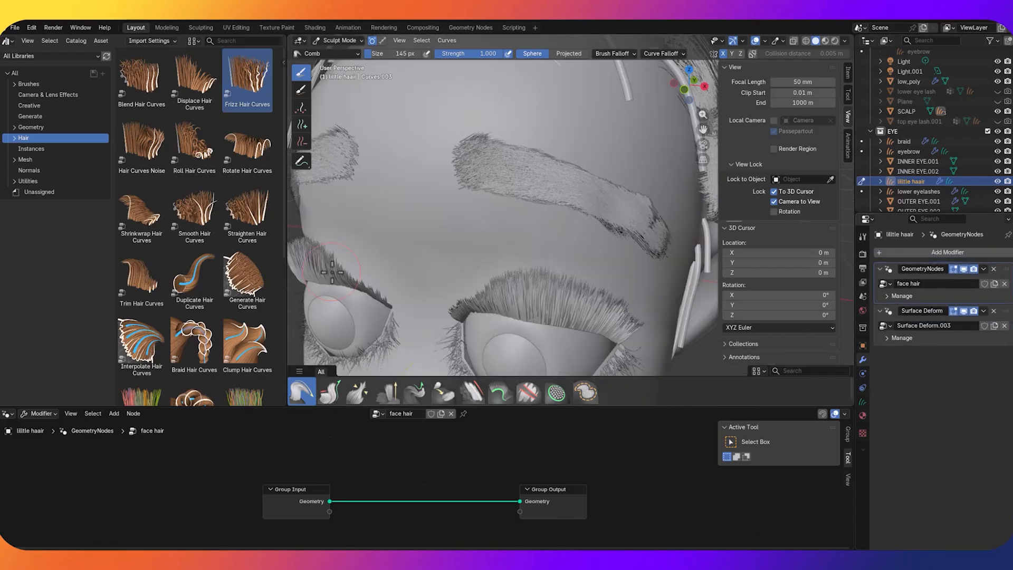
{"action": "scroll", "coordinate": [253, 269], "scroll_direction": "down", "scroll_amount": 4}
{"action": "scroll", "coordinate": [528, 259], "scroll_direction": "down", "scroll_amount": 6}
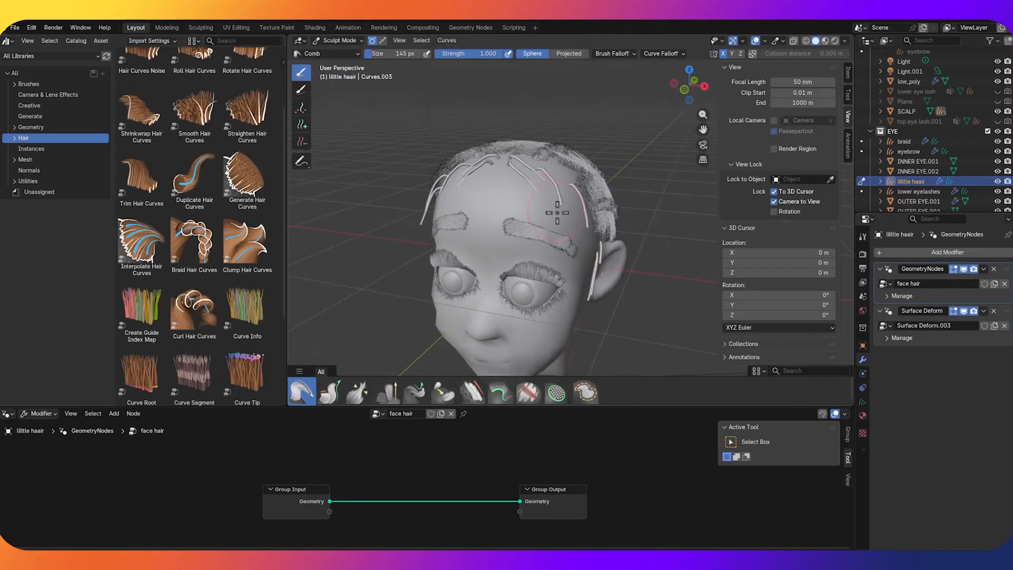
{"action": "scroll", "coordinate": [180, 298], "scroll_direction": "down", "scroll_amount": 5}
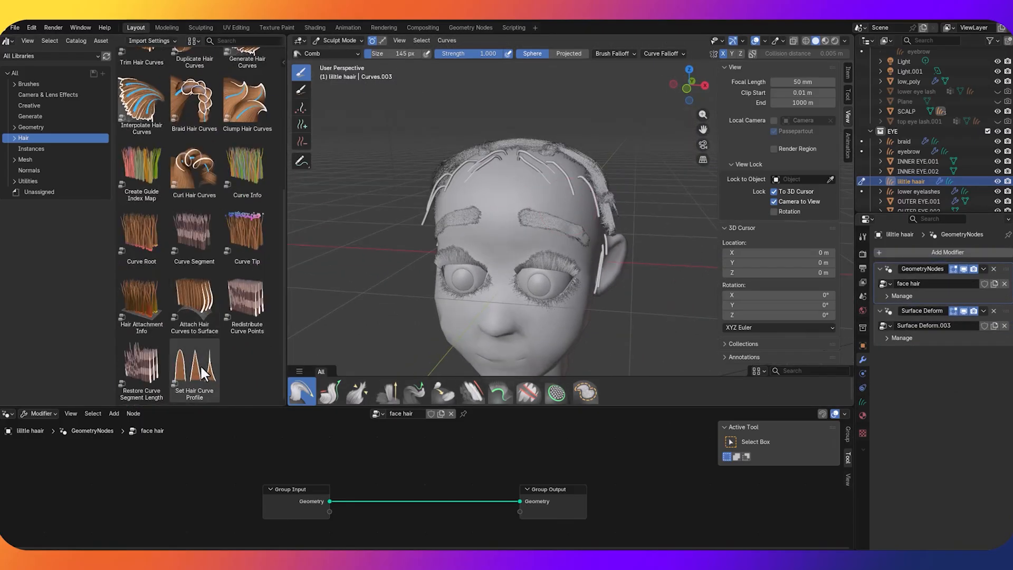
{"action": "left_click_drag", "start_coordinate": [203, 374], "coordinate": [377, 482]}
{"action": "scroll", "coordinate": [369, 480], "scroll_direction": "down", "scroll_amount": 2}
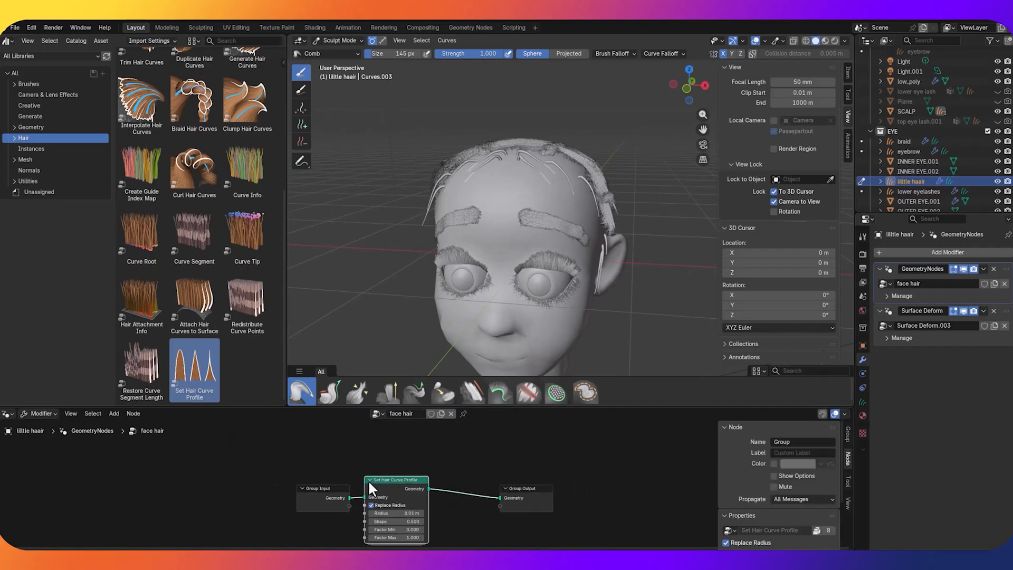
Set Factor Max of the Set Hair Curve Profile node to 0.1 to thin the hairs
{"action": "scroll", "coordinate": [407, 508], "scroll_direction": "up", "scroll_amount": 3}
{"action": "middle_click_drag", "start_coordinate": [467, 509], "coordinate": [495, 424]}
{"action": "left_click_drag", "start_coordinate": [431, 499], "coordinate": [385, 498]}
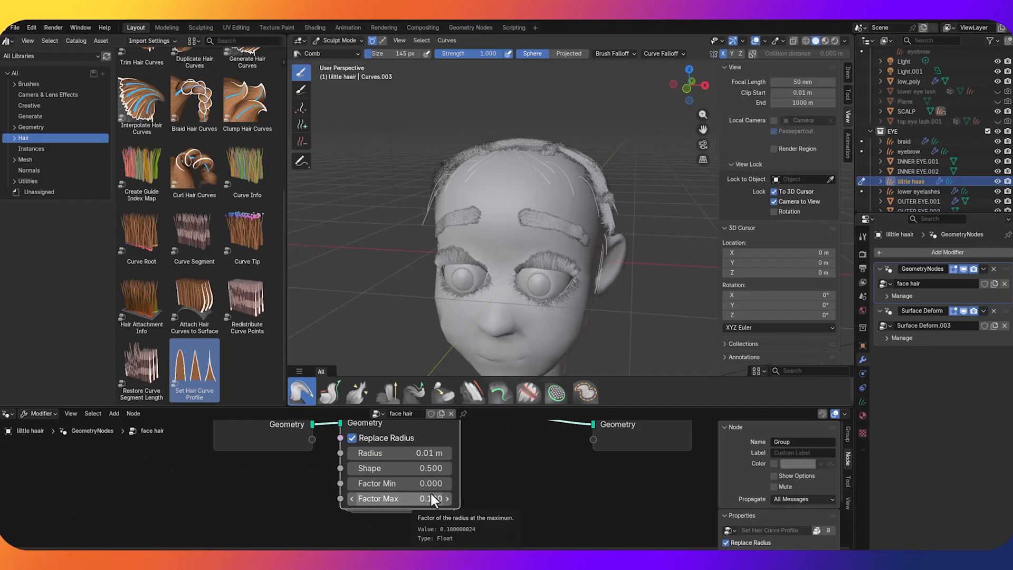
Insert the Duplicate Hair Curves asset between Set Hair Curve Profile and Group Output, and set its Amount to 2
{"action": "middle_click_drag", "start_coordinate": [612, 285], "coordinate": [564, 275]}
{"action": "scroll", "coordinate": [198, 207], "scroll_direction": "up", "scroll_amount": 5}
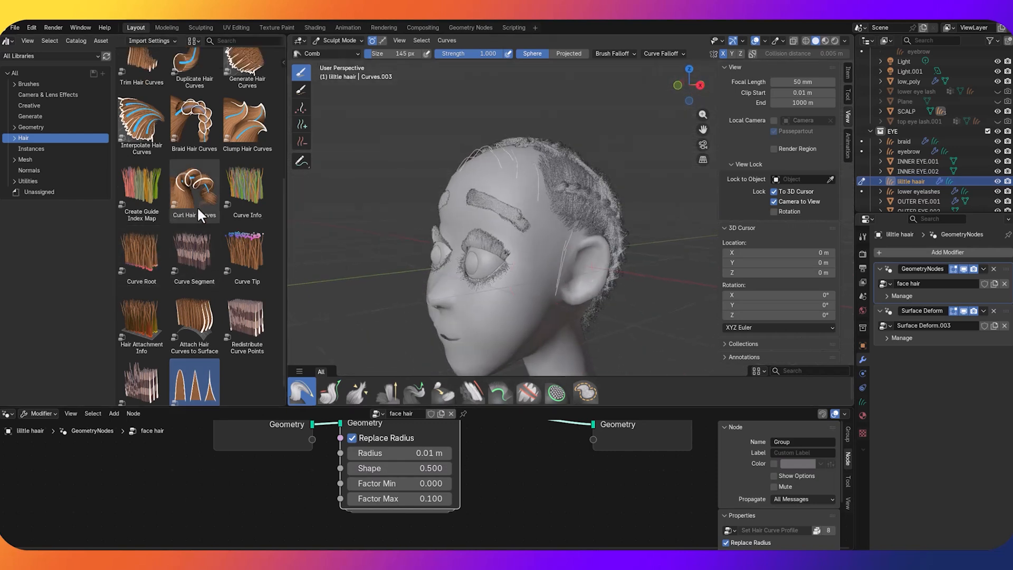
{"action": "scroll", "coordinate": [148, 217], "scroll_direction": "up", "scroll_amount": 2}
{"action": "mouse_move", "coordinate": [192, 199]}
{"action": "left_mouse_down"}
{"action": "mouse_move", "coordinate": [319, 316]}
{"action": "mouse_move", "coordinate": [526, 438]}
{"action": "mouse_move", "coordinate": [542, 375]}
{"action": "mouse_move", "coordinate": [569, 414]}
{"action": "left_mouse_up"}
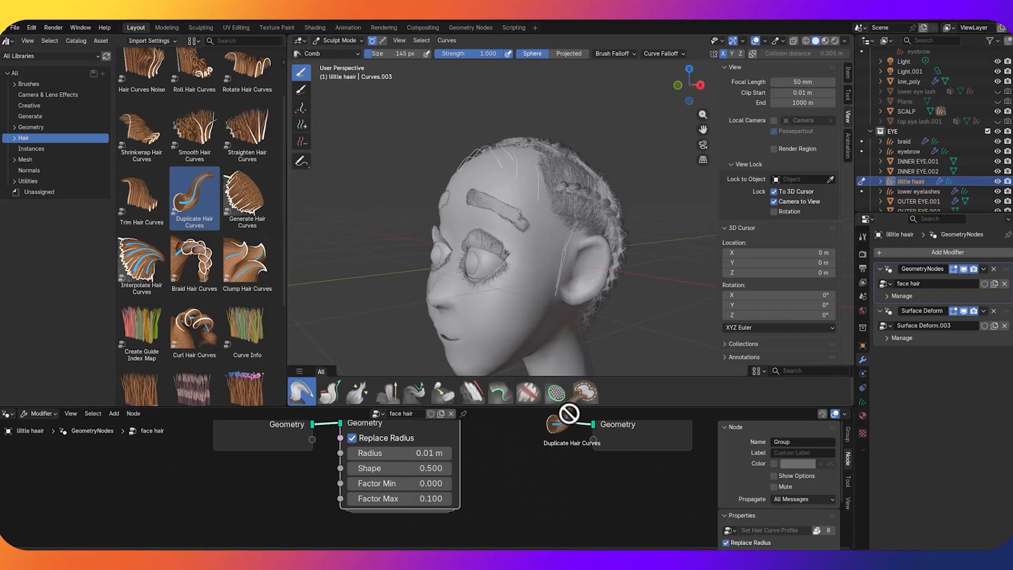
{"action": "scroll", "coordinate": [564, 454], "scroll_direction": "down", "scroll_amount": 2}
{"action": "middle_click_drag", "start_coordinate": [545, 458], "coordinate": [554, 509]}
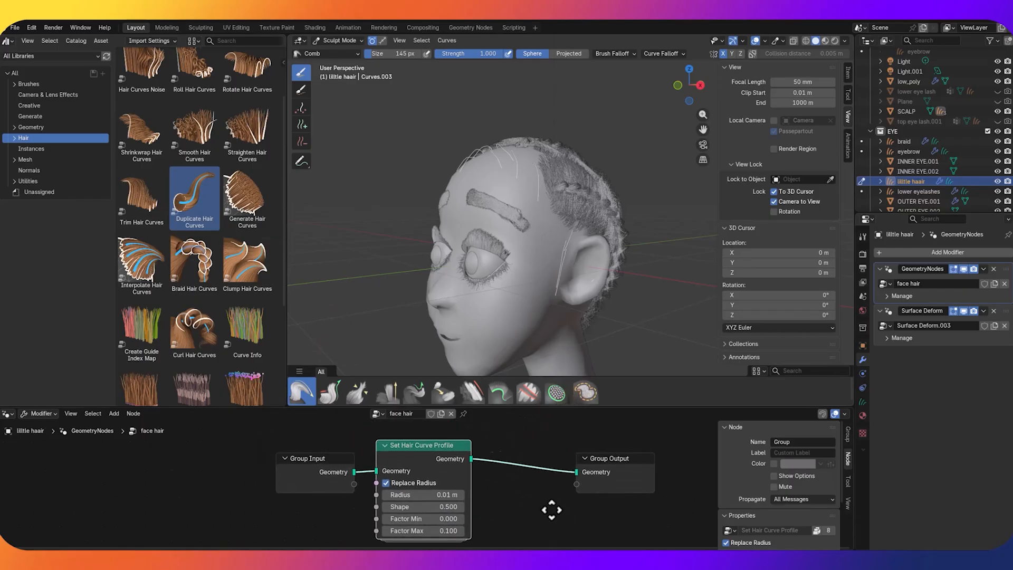
{"action": "left_click_drag", "start_coordinate": [409, 433], "coordinate": [210, 501]}
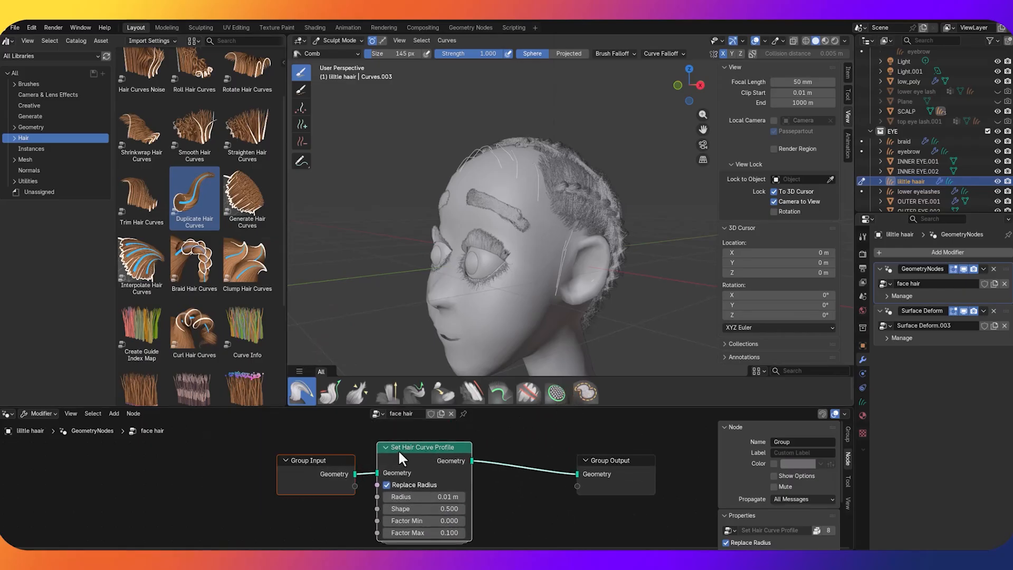
{"action": "left_click_drag", "start_coordinate": [398, 449], "coordinate": [221, 460]}
{"action": "left_click_drag", "start_coordinate": [191, 219], "coordinate": [382, 437]}
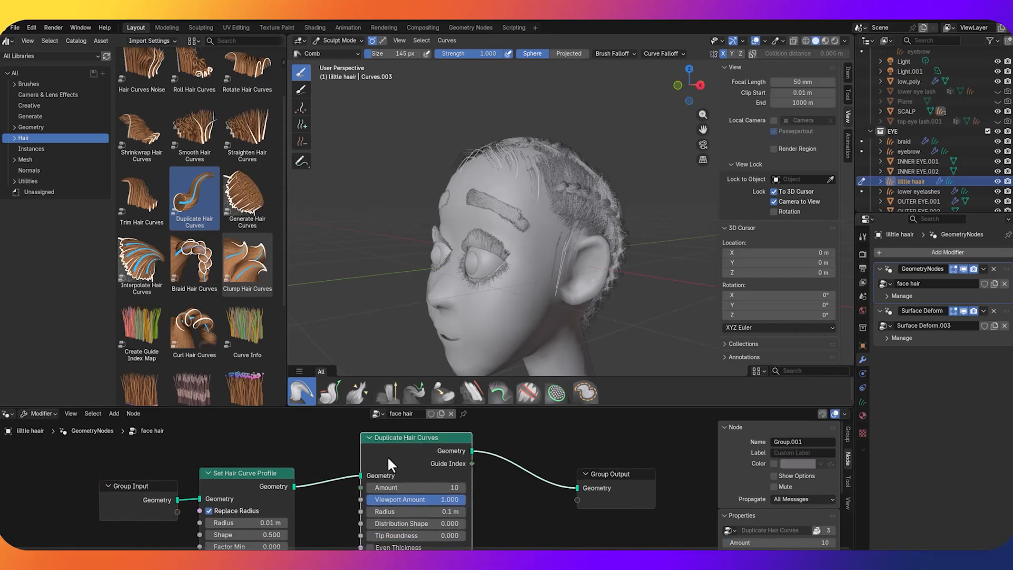
{"action": "middle_click_drag", "start_coordinate": [585, 252], "coordinate": [630, 272]}
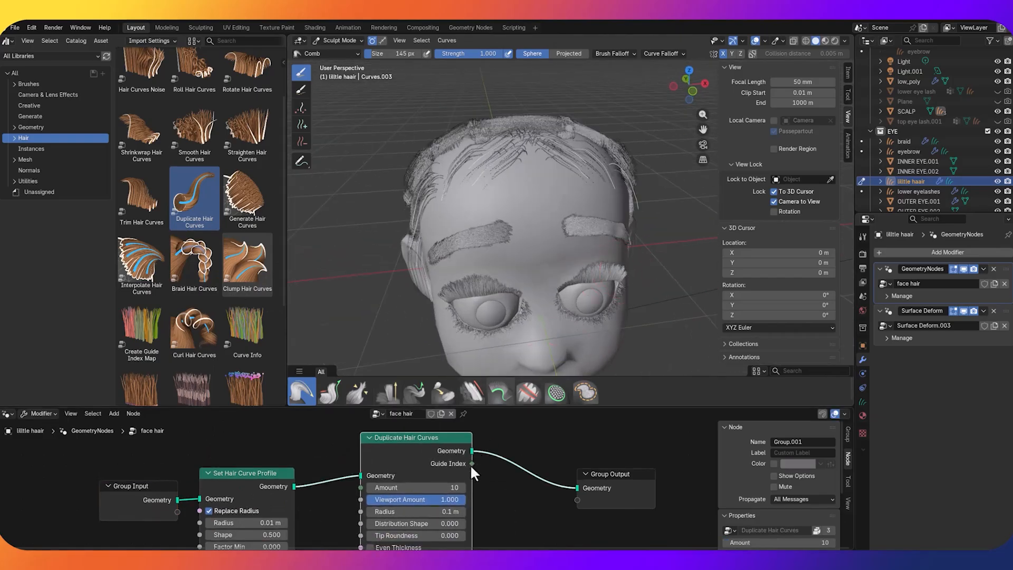
{"action": "left_click_drag", "start_coordinate": [417, 486], "coordinate": [377, 487]}
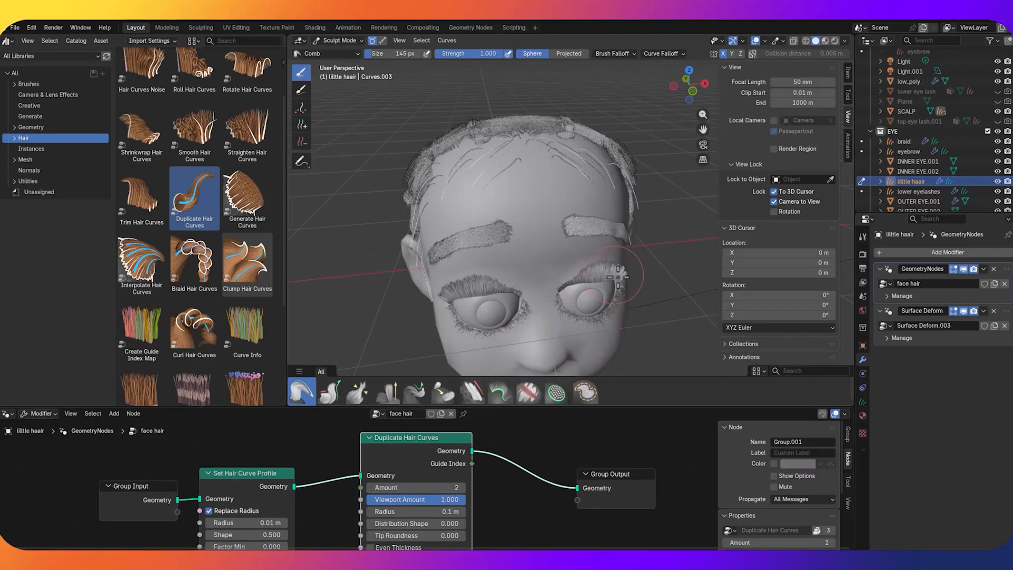
Comb the thin hairs at the side of the forehead downward, checking them from the side and the front
{"action": "middle_click_drag", "start_coordinate": [641, 283], "coordinate": [539, 282]}
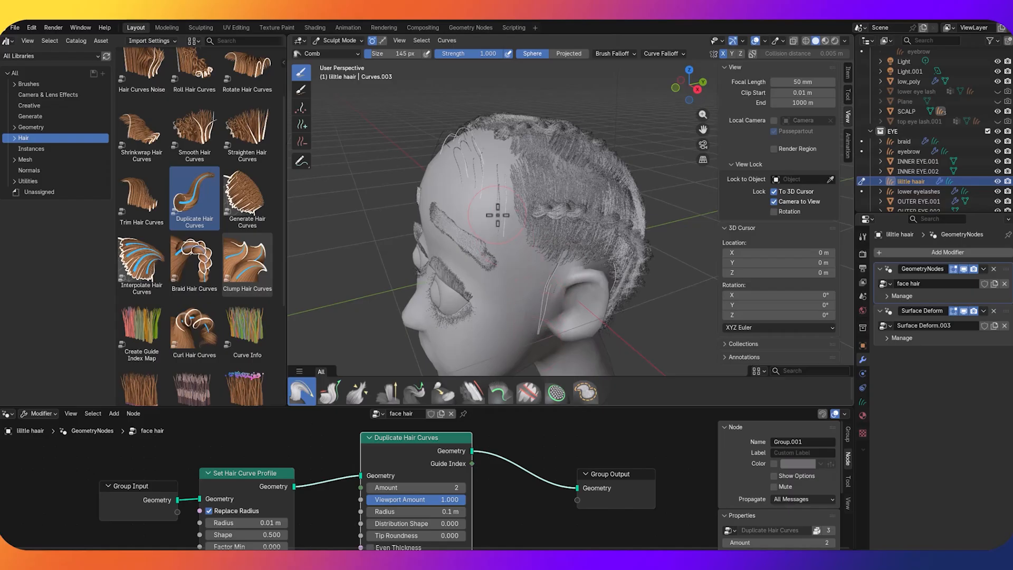
{"action": "middle_click_drag", "start_coordinate": [493, 214], "coordinate": [464, 165]}
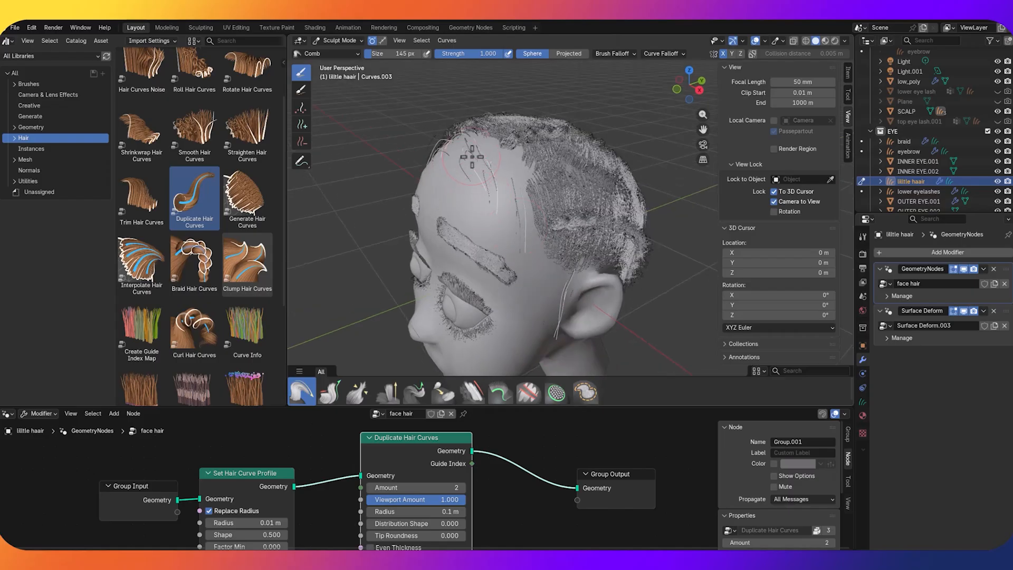
{"action": "mouse_move", "coordinate": [472, 157]}
{"action": "left_mouse_down"}
{"action": "mouse_move", "coordinate": [487, 195]}
{"action": "mouse_move", "coordinate": [470, 187]}
{"action": "left_mouse_up"}
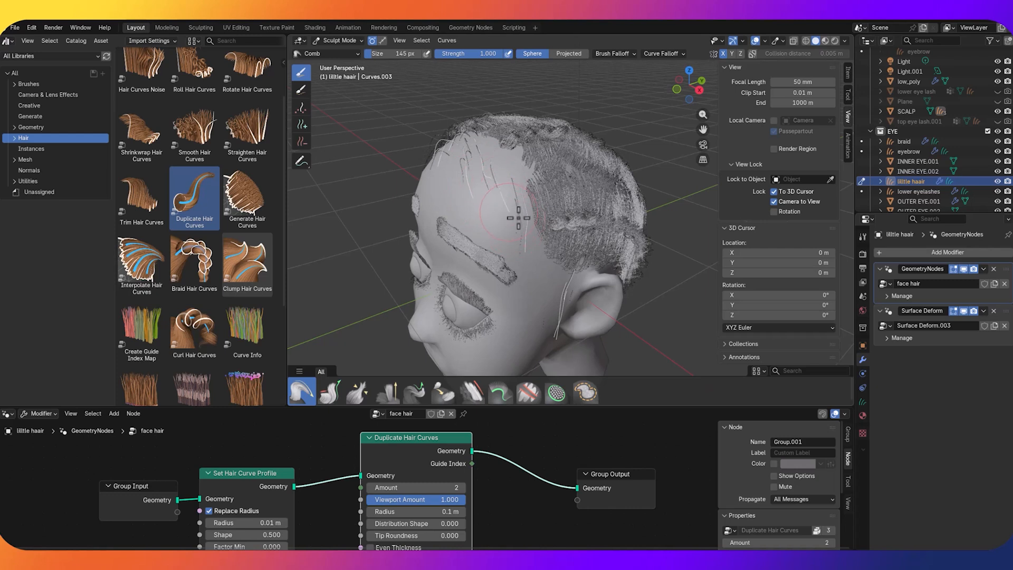
{"action": "middle_click_drag", "start_coordinate": [519, 215], "coordinate": [610, 217]}
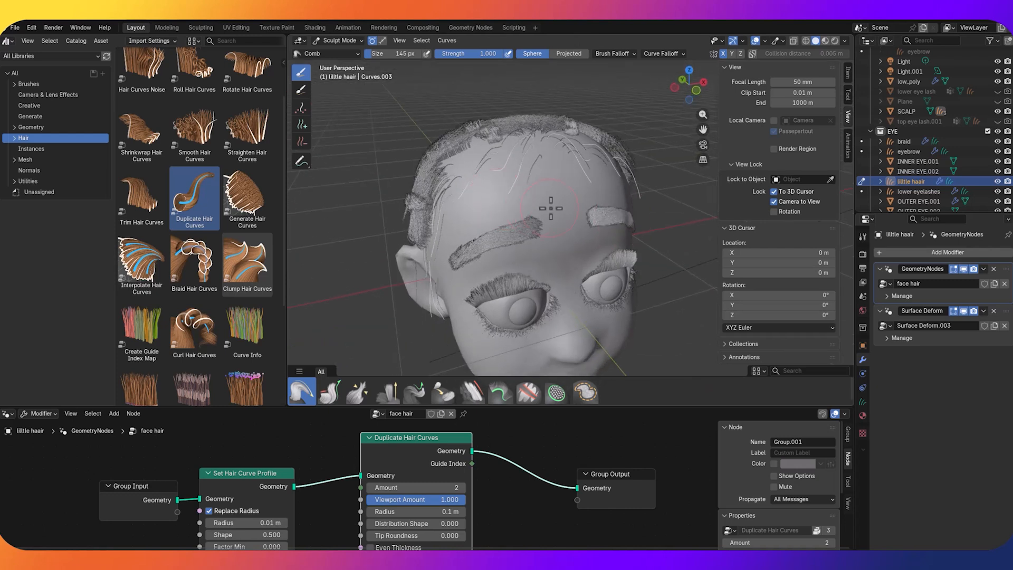
{"action": "mouse_move", "coordinate": [549, 199]}
{"action": "middle_mouse_down"}
{"action": "mouse_move", "coordinate": [470, 210]}
{"action": "mouse_move", "coordinate": [486, 185]}
{"action": "mouse_move", "coordinate": [587, 242]}
{"action": "mouse_move", "coordinate": [533, 217]}
{"action": "mouse_move", "coordinate": [498, 220]}
{"action": "mouse_move", "coordinate": [560, 204]}
{"action": "middle_mouse_up"}
Insert the Frizz Hair Curves asset between Duplicate Hair Curves and Group Output in the face hair node group
{"action": "left_click_drag", "start_coordinate": [130, 459], "coordinate": [393, 532]}
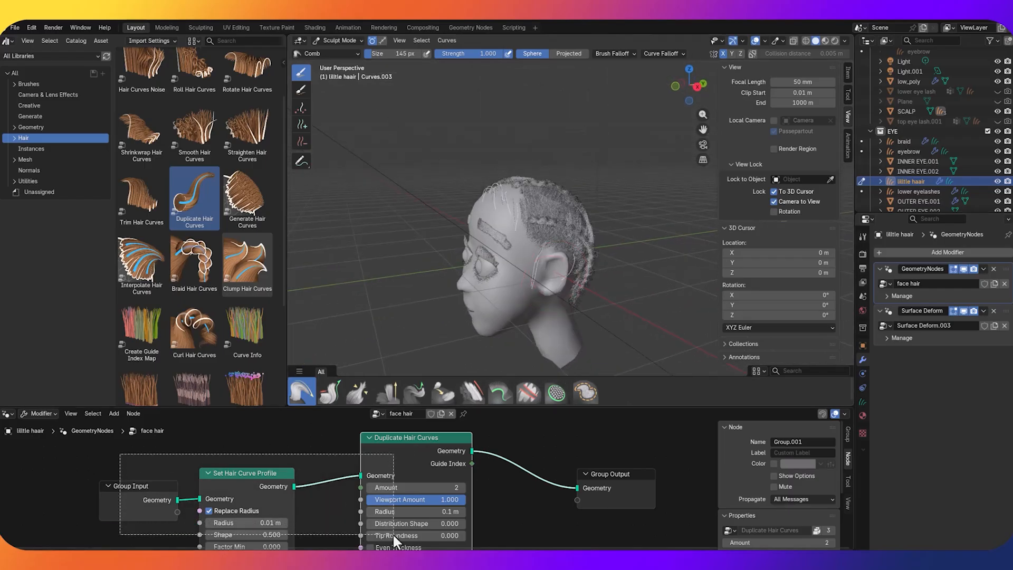
{"action": "left_click_drag", "start_coordinate": [387, 445], "coordinate": [215, 435]}
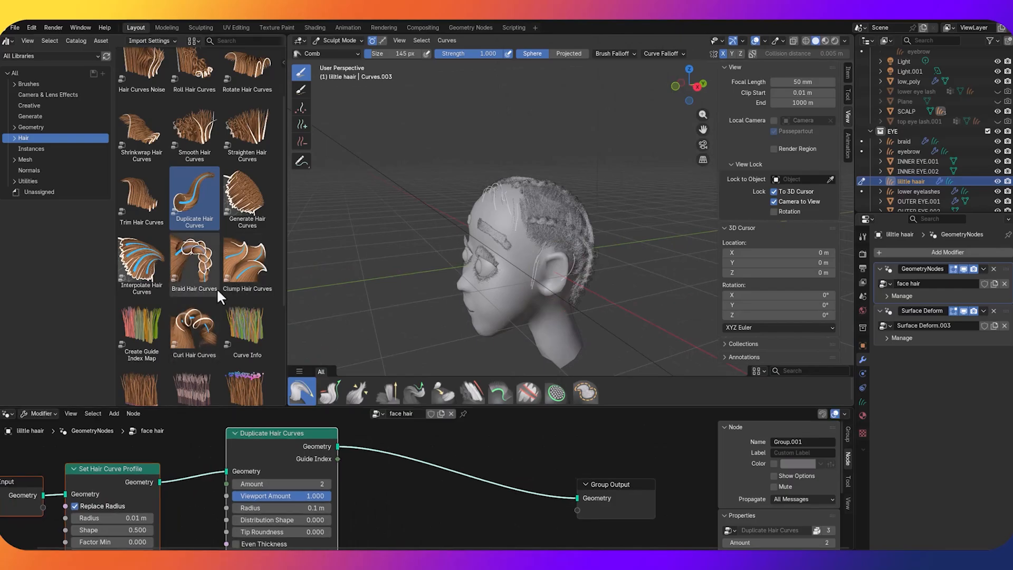
{"action": "scroll", "coordinate": [214, 217], "scroll_direction": "up", "scroll_amount": 2}
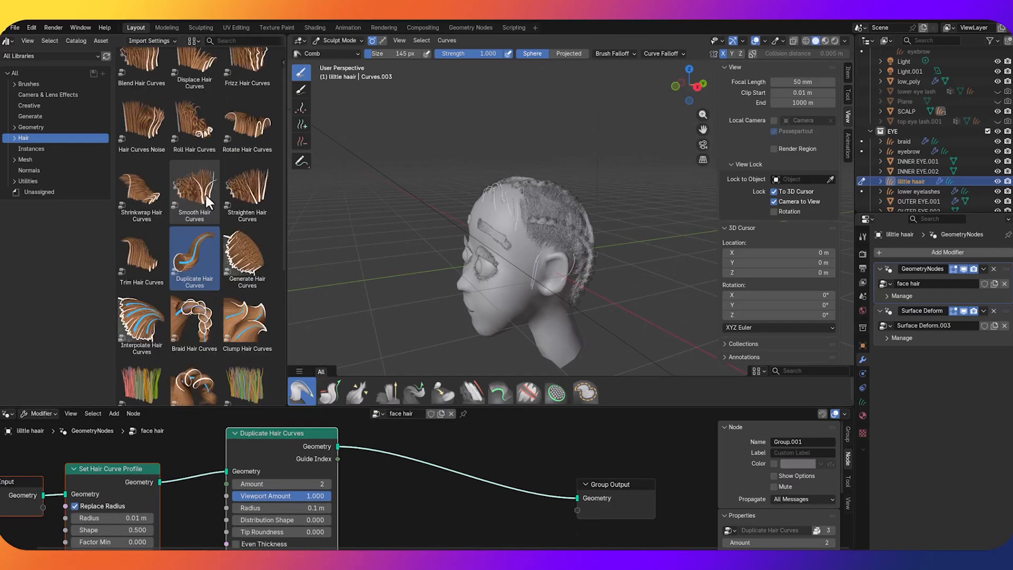
{"action": "scroll", "coordinate": [208, 202], "scroll_direction": "up", "scroll_amount": 2}
{"action": "mouse_move", "coordinate": [233, 106]}
{"action": "left_mouse_down"}
{"action": "mouse_move", "coordinate": [419, 385]}
{"action": "mouse_move", "coordinate": [429, 460]}
{"action": "mouse_move", "coordinate": [422, 441]}
{"action": "mouse_move", "coordinate": [412, 490]}
{"action": "left_mouse_up"}
Disable Cumulative Offset on the Frizz Hair Curves node and lower its Factor to 0.898
{"action": "scroll", "coordinate": [612, 232], "scroll_direction": "up", "scroll_amount": 4}
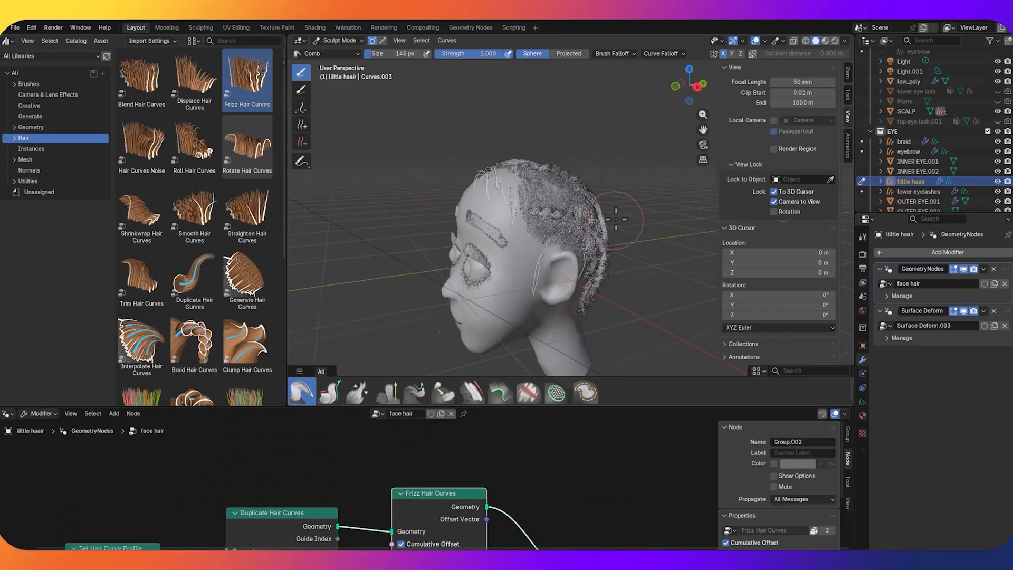
{"action": "scroll", "coordinate": [588, 246], "scroll_direction": "down", "scroll_amount": 4}
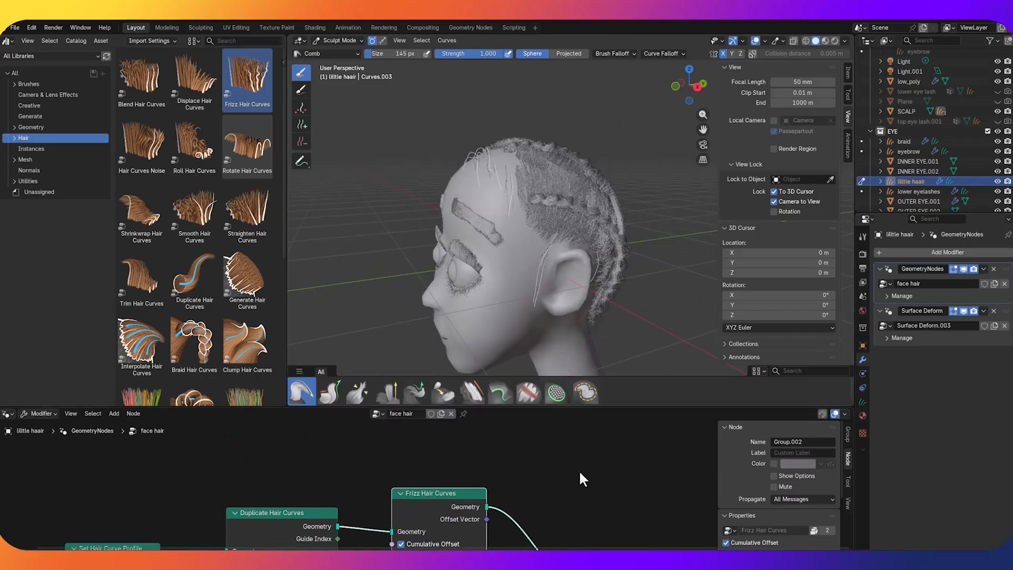
{"action": "scroll", "coordinate": [588, 506], "scroll_direction": "down", "scroll_amount": 3}
{"action": "left_click", "coordinate": [459, 482]}
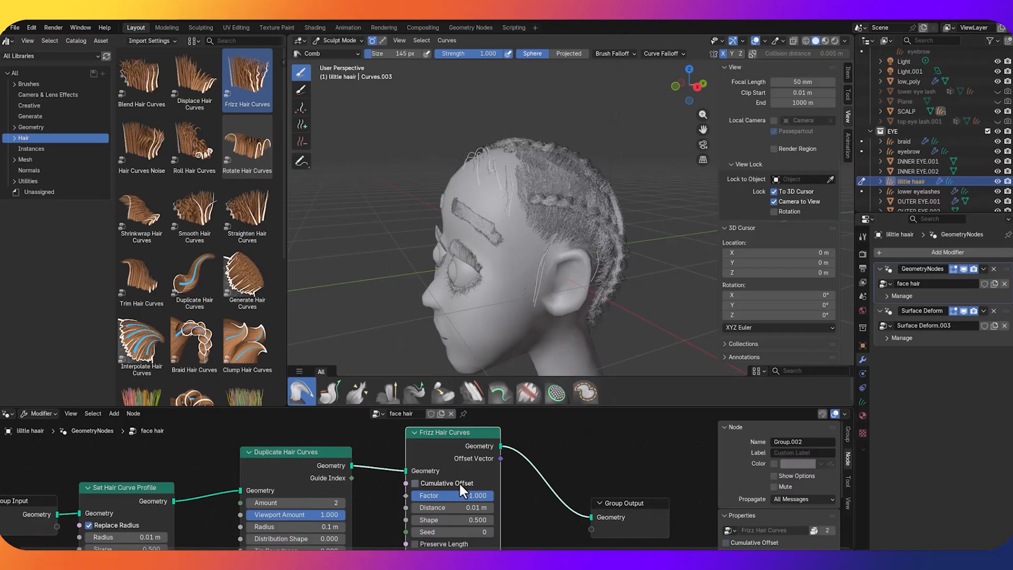
{"action": "mouse_move", "coordinate": [480, 493]}
{"action": "left_mouse_down"}
{"action": "mouse_move", "coordinate": [413, 495]}
{"action": "mouse_move", "coordinate": [485, 495]}
{"action": "left_mouse_up"}
{"action": "middle_click_drag", "start_coordinate": [652, 127], "coordinate": [669, 188]}
Create a new material for the little hair object and set its surface shader to Principled Hair BSDF
{"action": "left_click", "coordinate": [862, 414]}
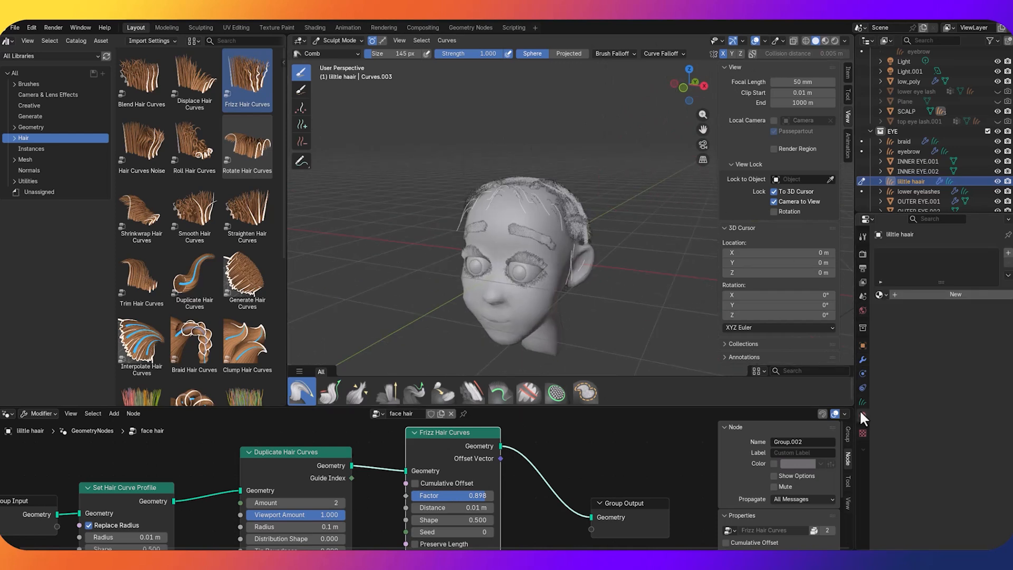
{"action": "left_click", "coordinate": [922, 293]}
{"action": "left_click", "coordinate": [934, 338]}
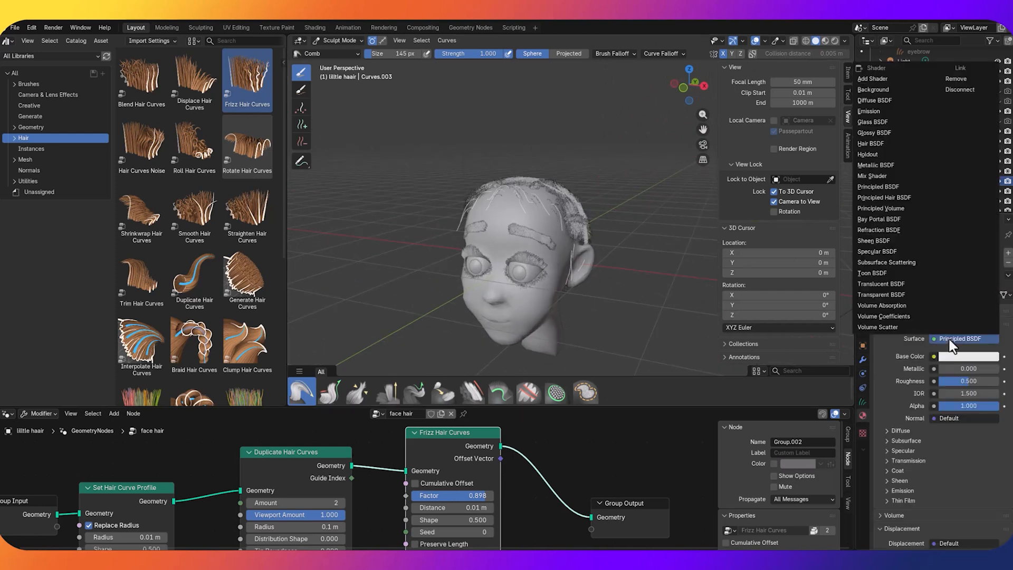
{"action": "left_click", "coordinate": [886, 198]}
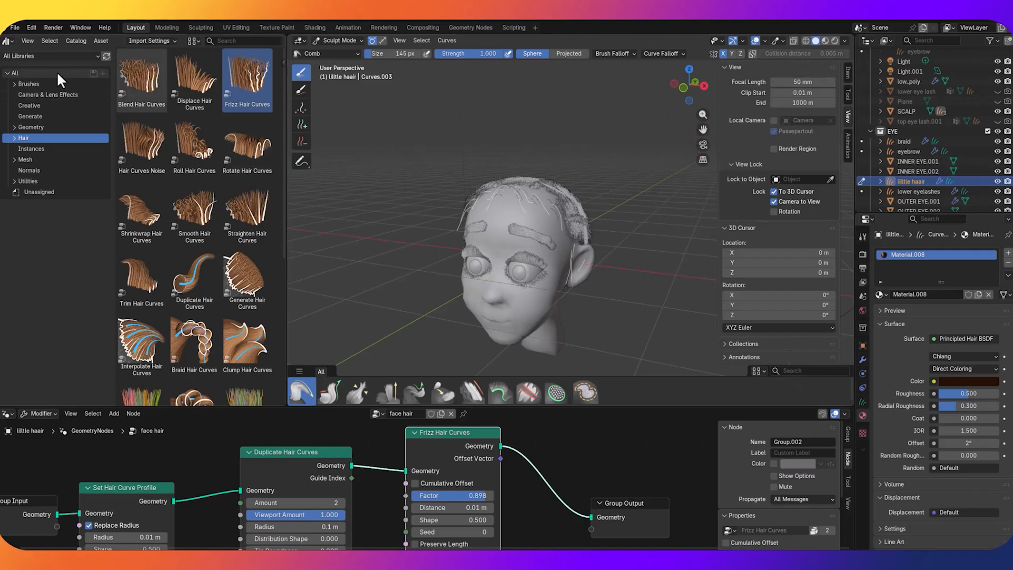
{"action": "left_click", "coordinate": [15, 28]}
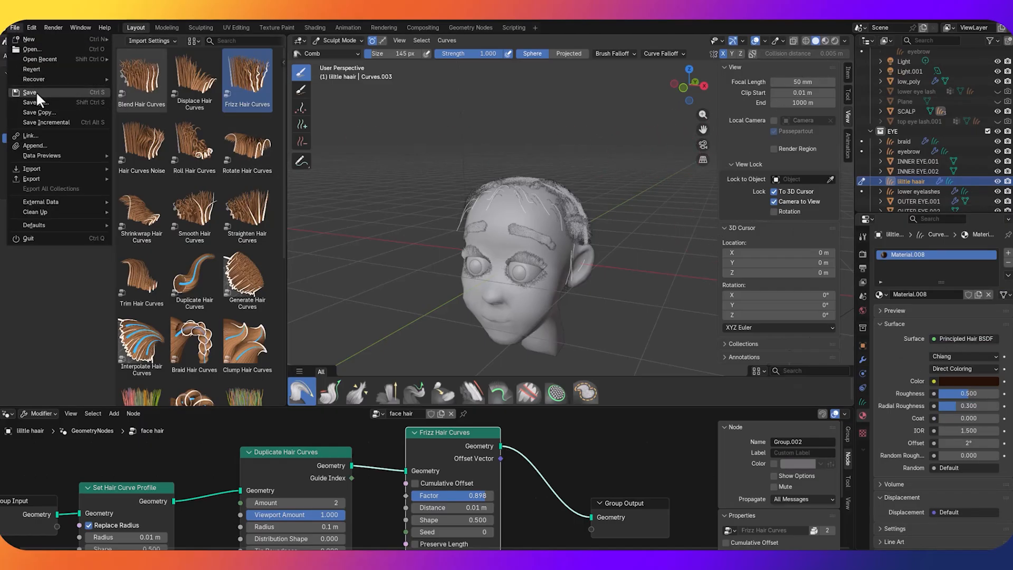
{"action": "key", "text": "Escape"}
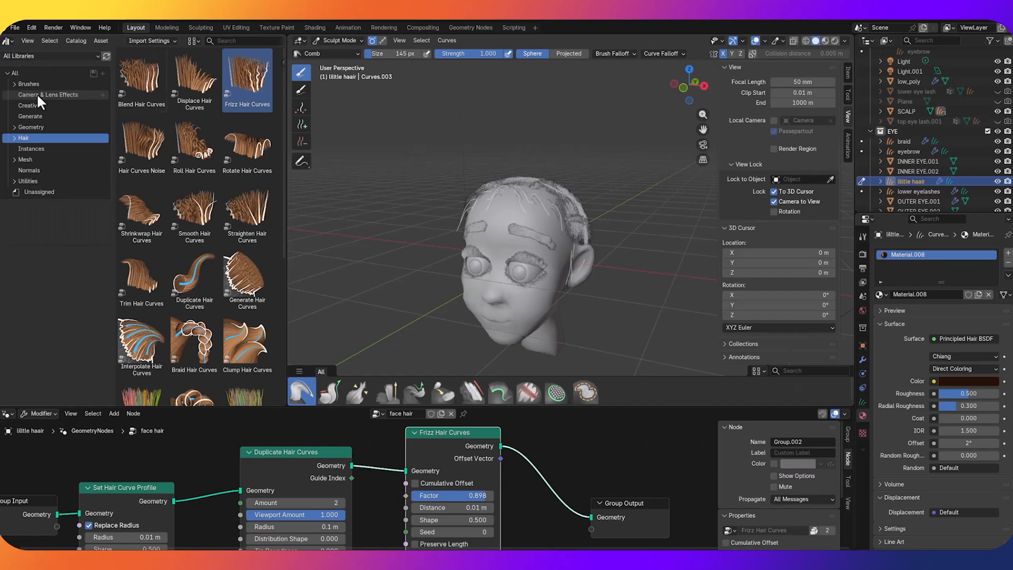
Switch the viewport to Material Preview with overlays hidden and check the baby hairs from the front and the side
{"action": "left_click", "coordinate": [823, 41]}
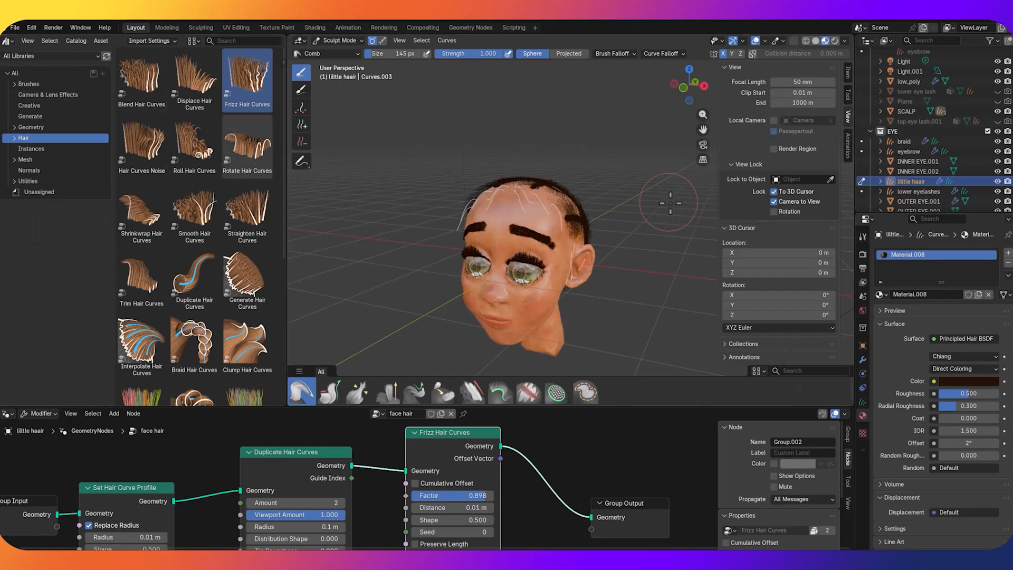
{"action": "left_click", "coordinate": [756, 42]}
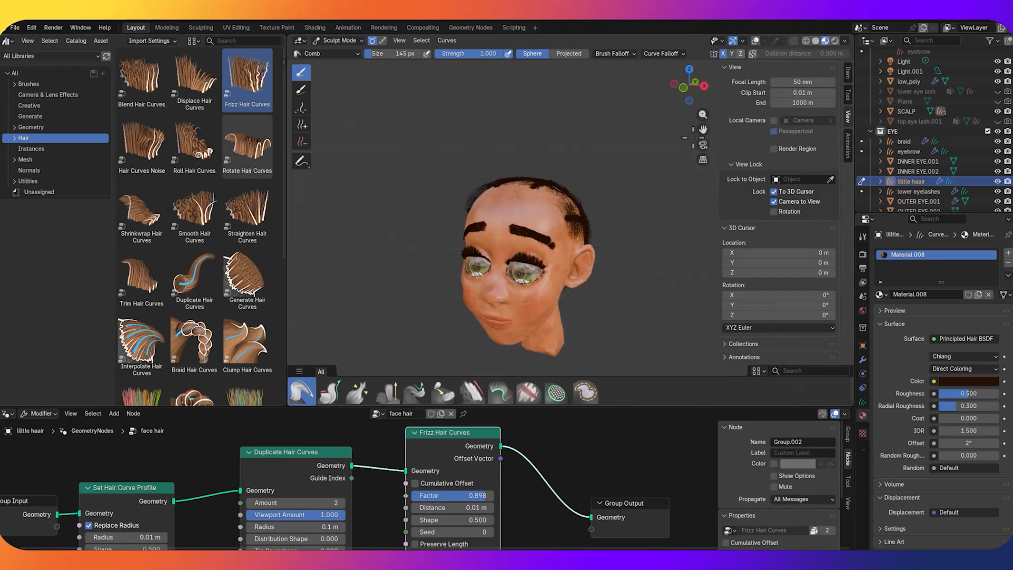
{"action": "scroll", "coordinate": [633, 179], "scroll_direction": "up", "scroll_amount": 3}
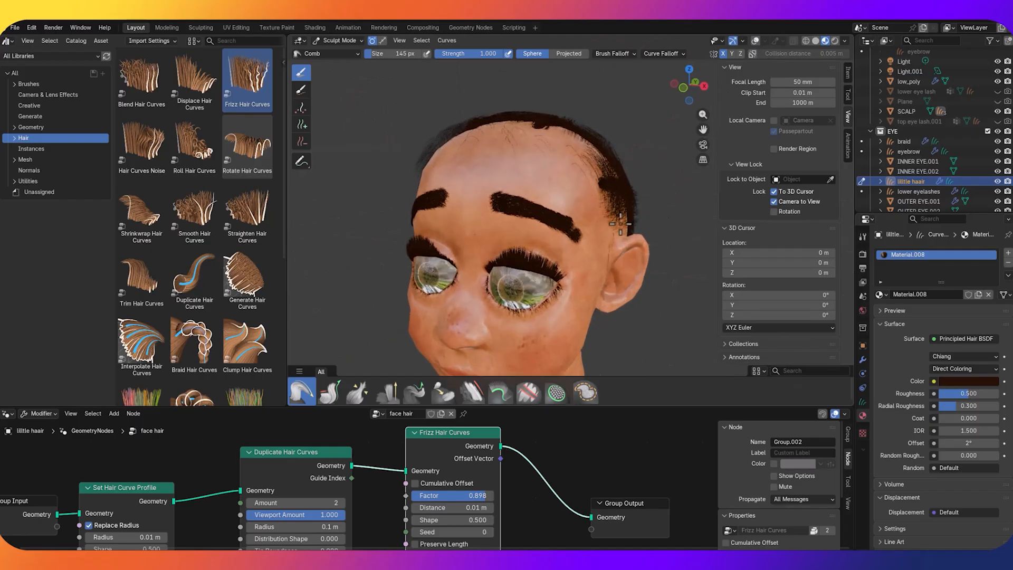
{"action": "middle_click_drag", "start_coordinate": [625, 224], "coordinate": [552, 292]}
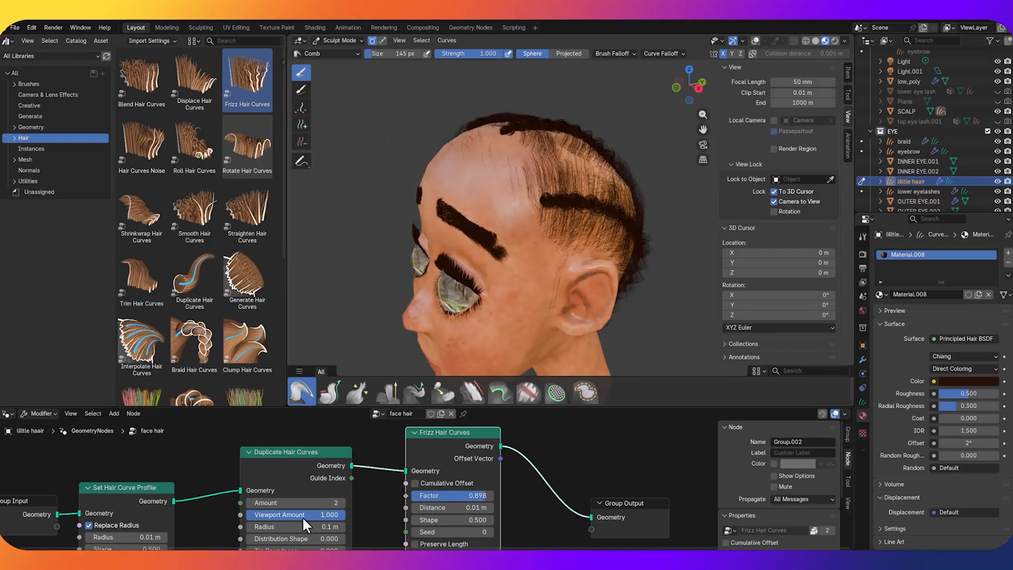
Set the Amount of the Duplicate Hair Curves node to 10 and check the denser hairs around the head
{"action": "left_click", "coordinate": [316, 502]}
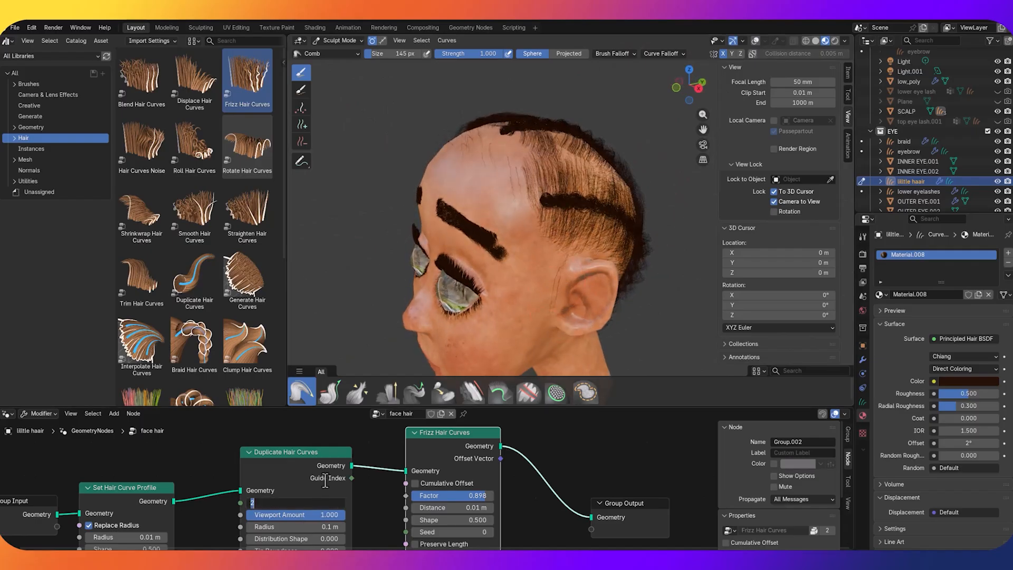
{"action": "key", "text": "Return"}
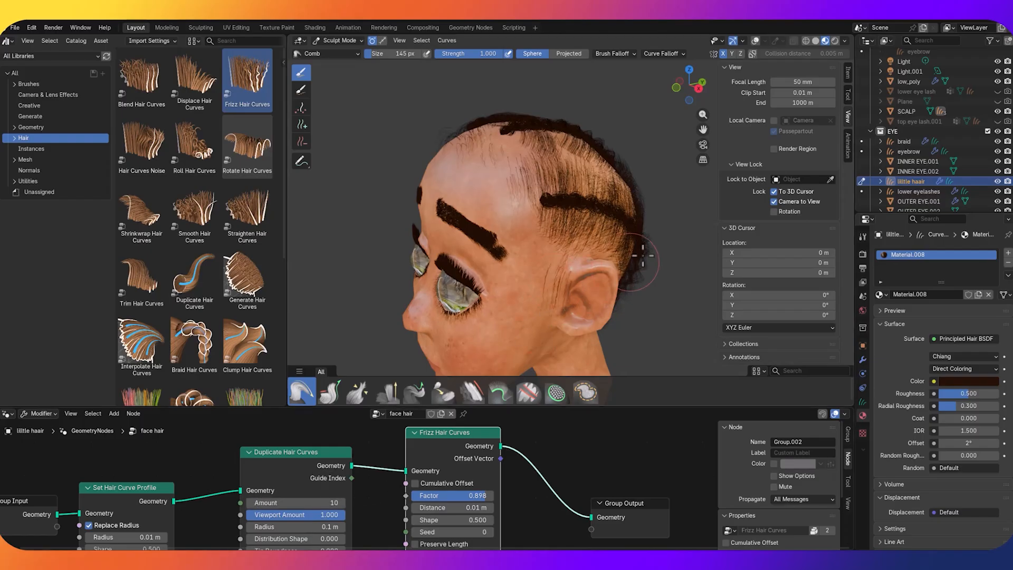
{"action": "middle_click_drag", "start_coordinate": [642, 256], "coordinate": [599, 280]}
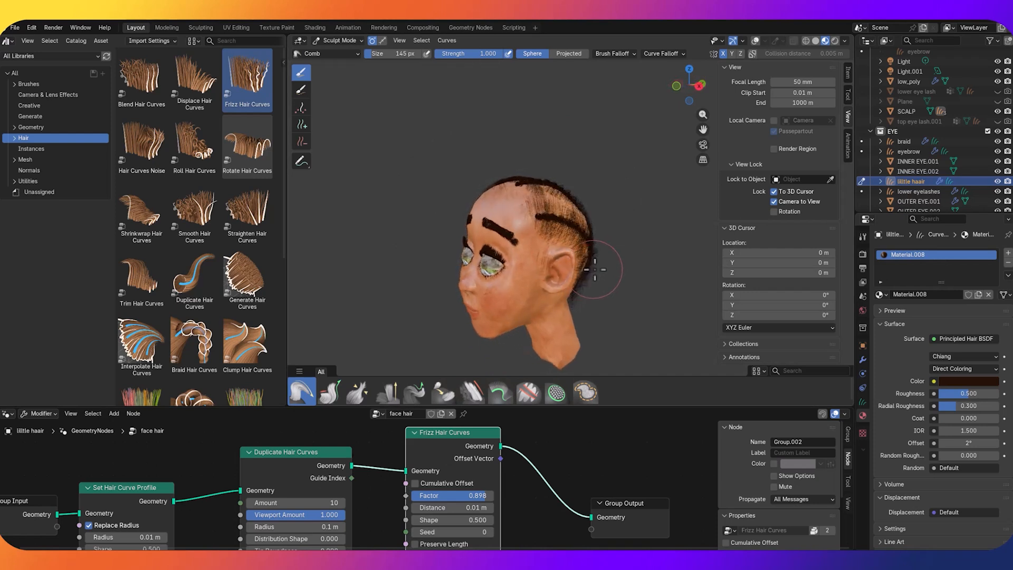
{"action": "scroll", "coordinate": [594, 269], "scroll_direction": "up", "scroll_amount": 2}
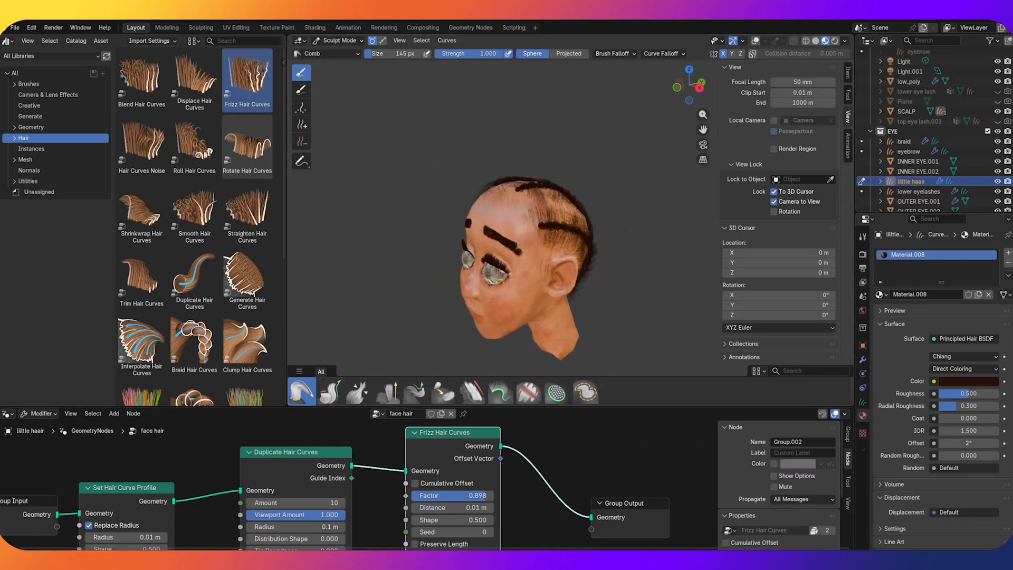
{"action": "middle_click_drag", "start_coordinate": [581, 255], "coordinate": [630, 244]}
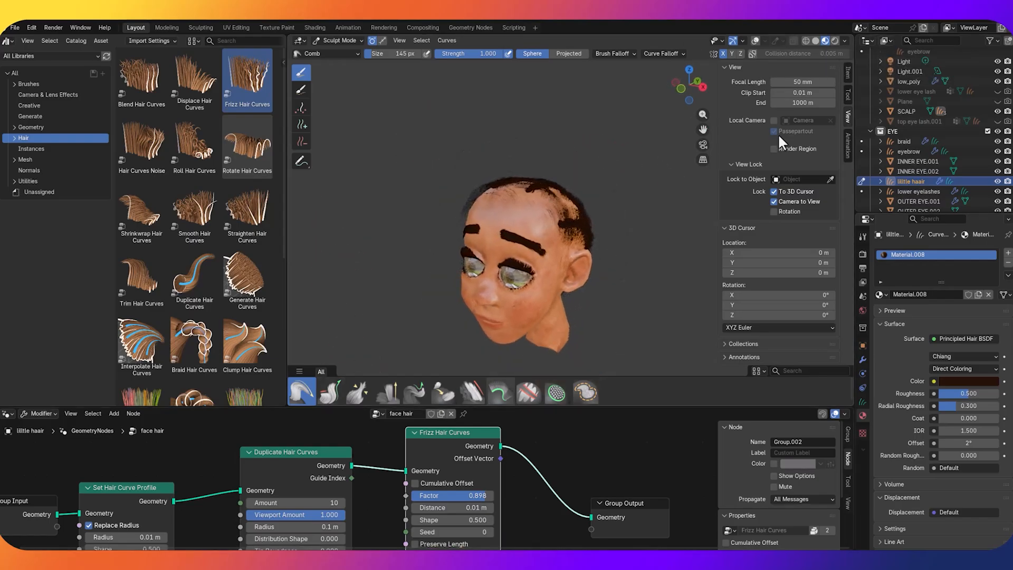
Hide the SCALP object in the rendered viewport and render the image from the camera view
{"action": "left_click", "coordinate": [835, 38]}
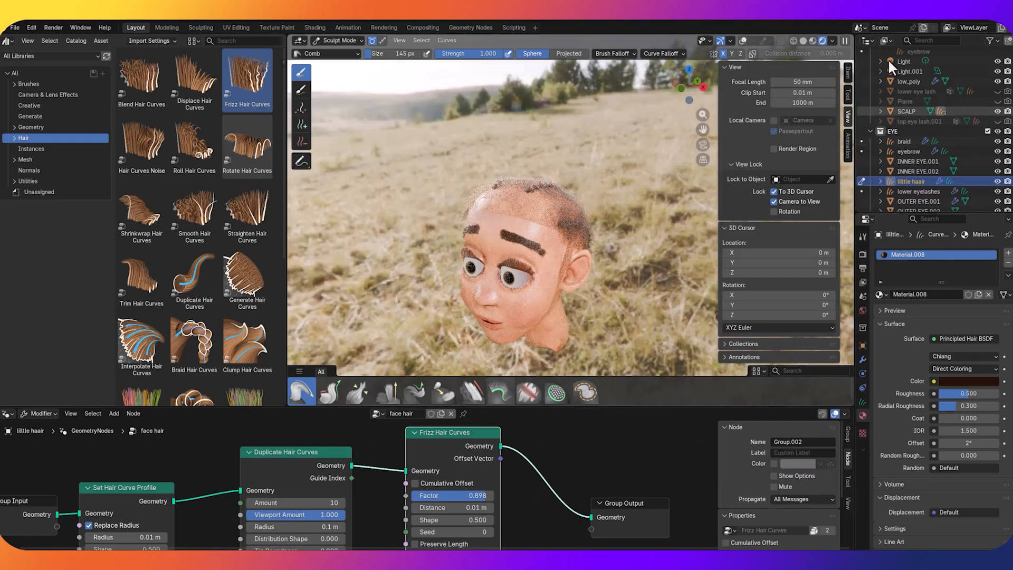
{"action": "left_click", "coordinate": [997, 112]}
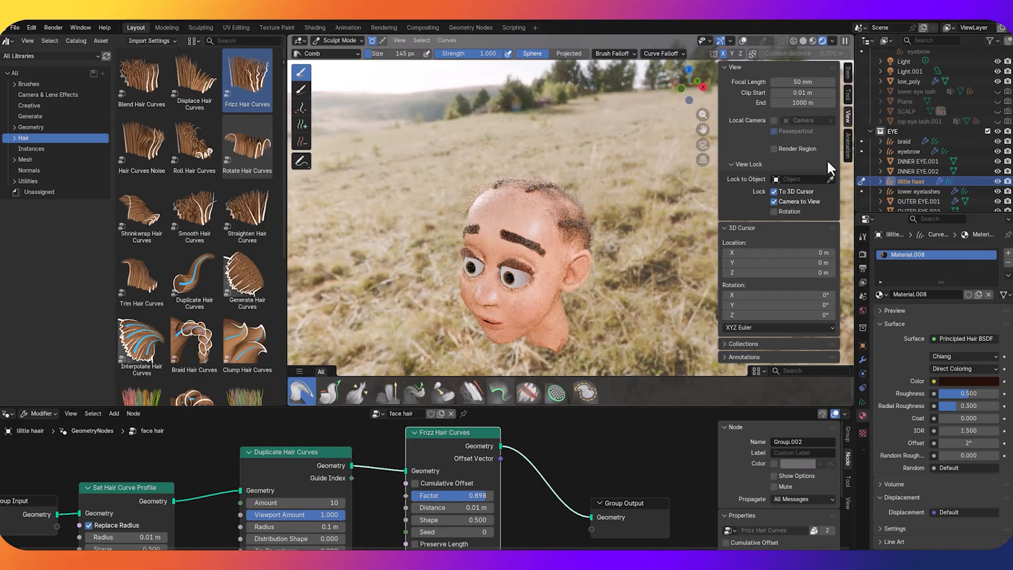
{"action": "key", "text": "n"}
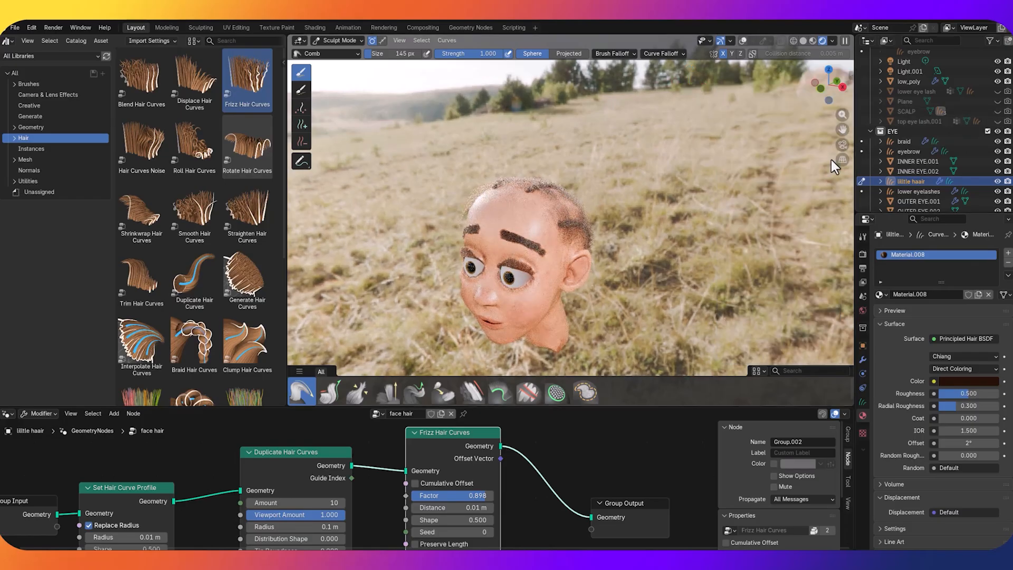
{"action": "key", "text": "KP_0"}
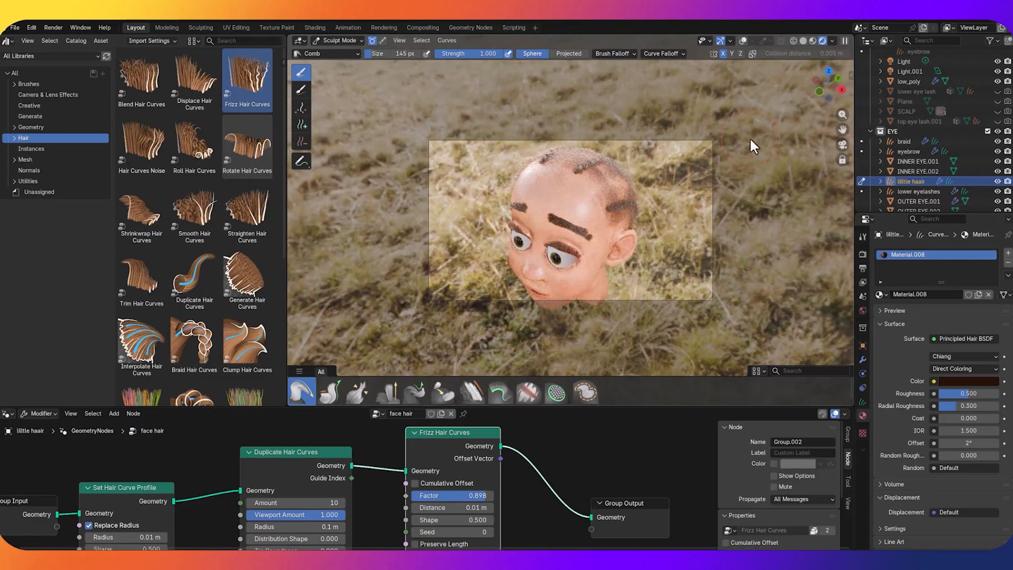
{"action": "key", "text": "F12"}
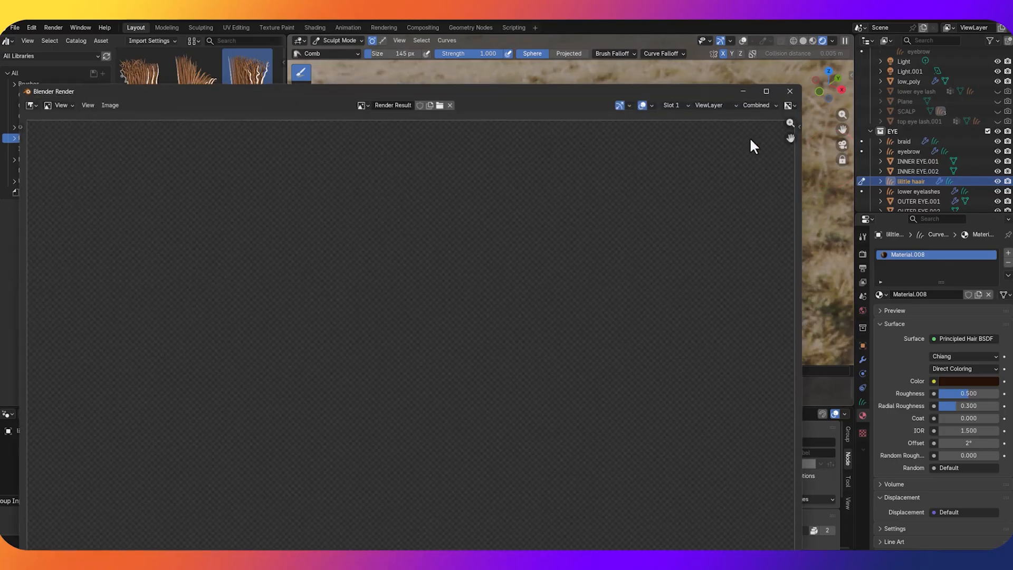